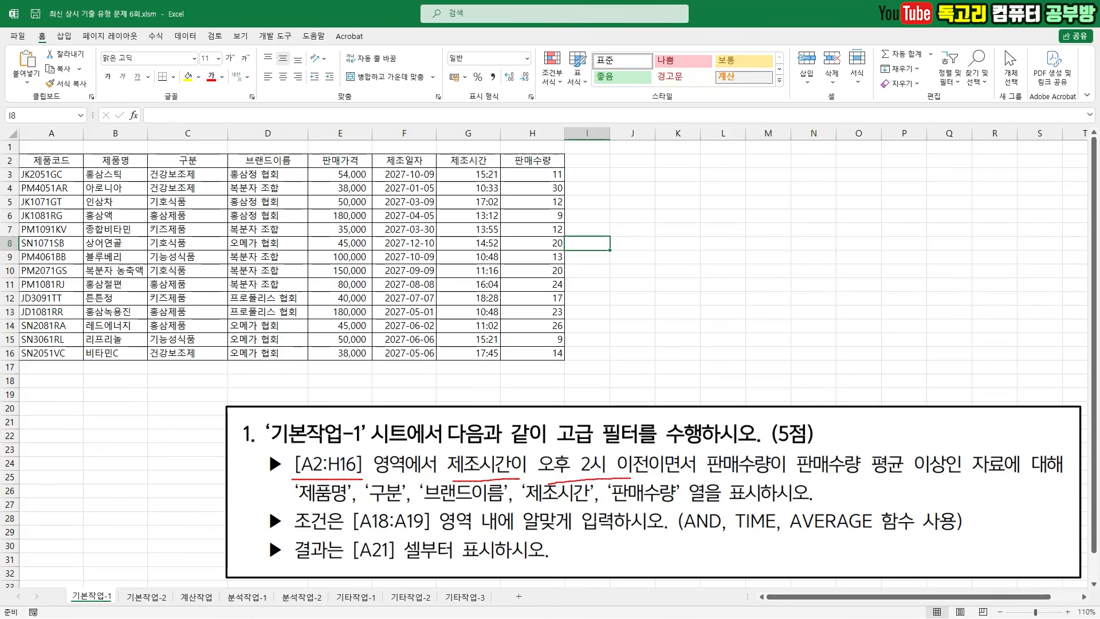
drag(721, 479, 784, 474)
drag(859, 484, 933, 479)
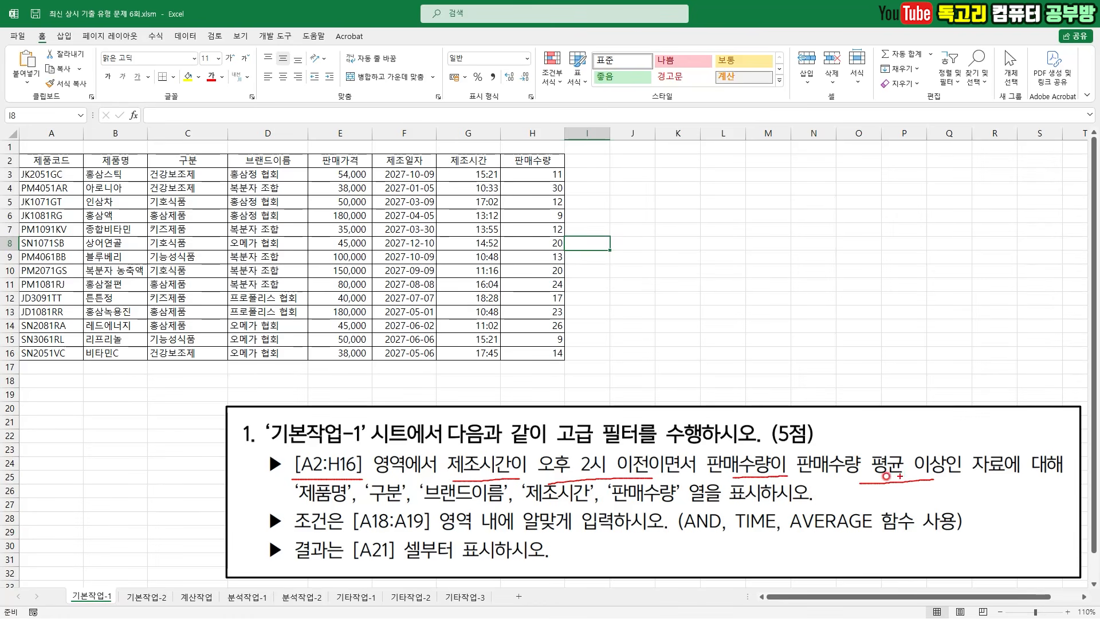
drag(265, 504, 675, 502)
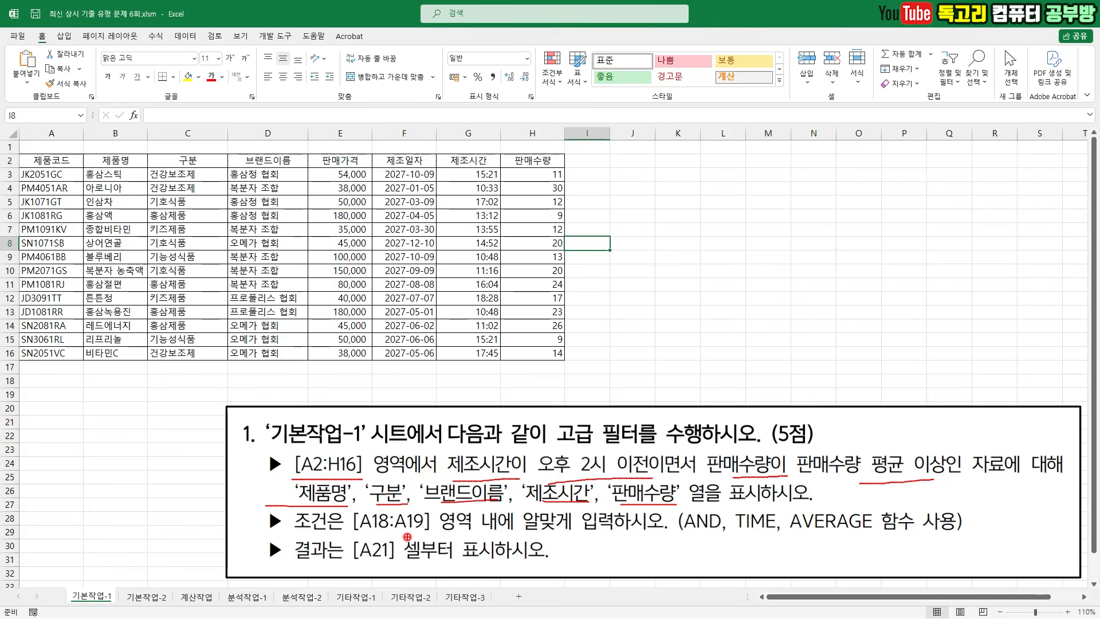
drag(357, 533, 400, 533)
drag(360, 570, 411, 570)
key(Escape)
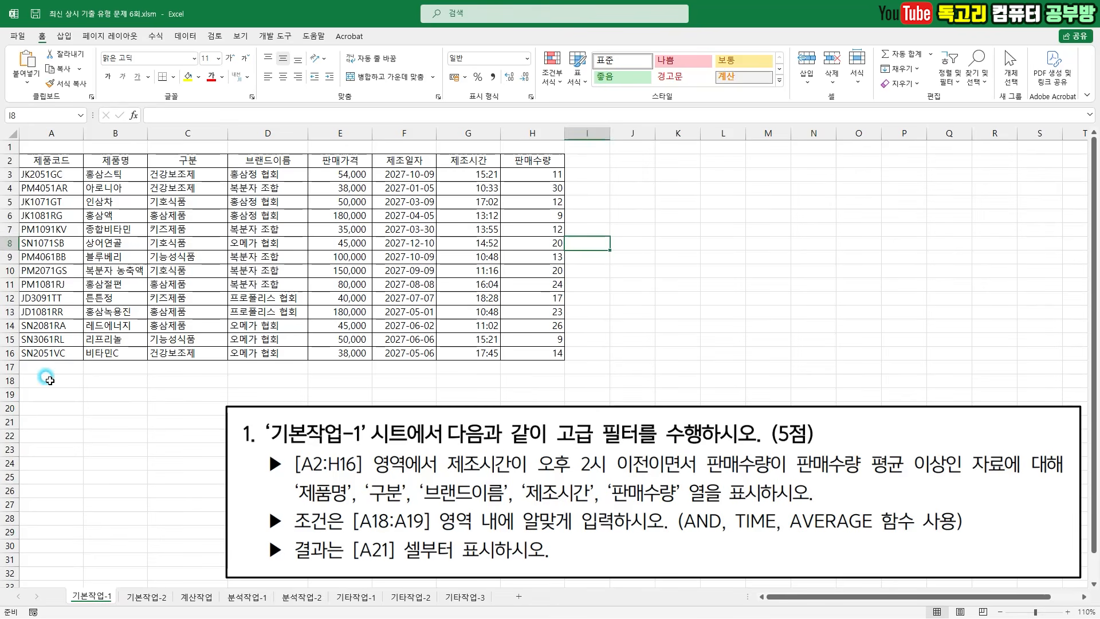
Enter the criteria heading 조건 in A18 and start an AND function in A19 with its function arguments shown
click(49, 380)
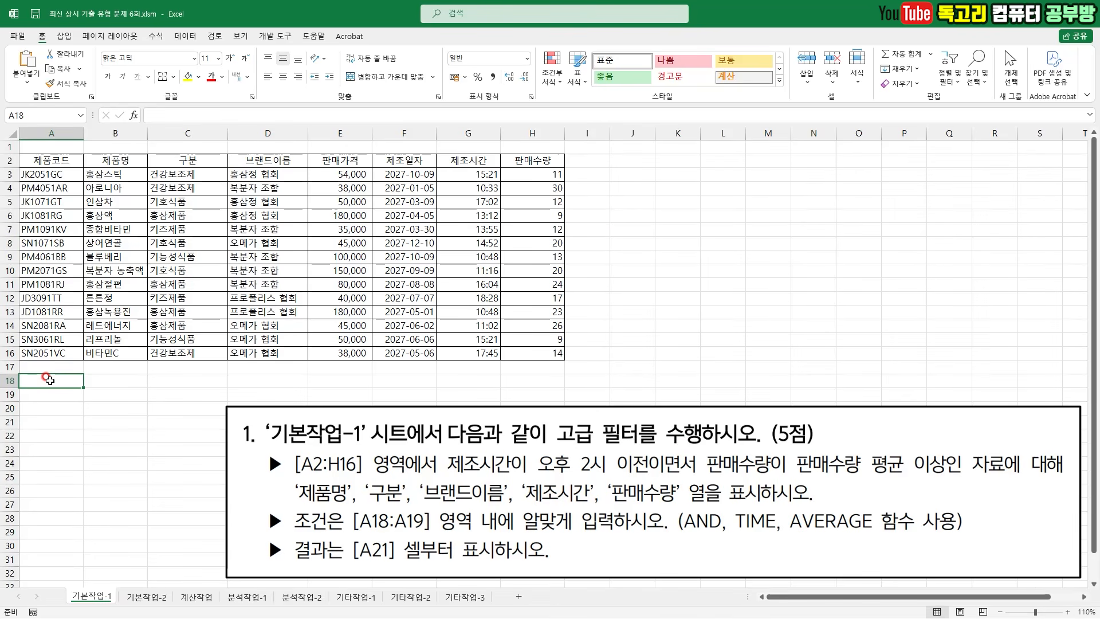
text(조건)
key(Return)
text(=)
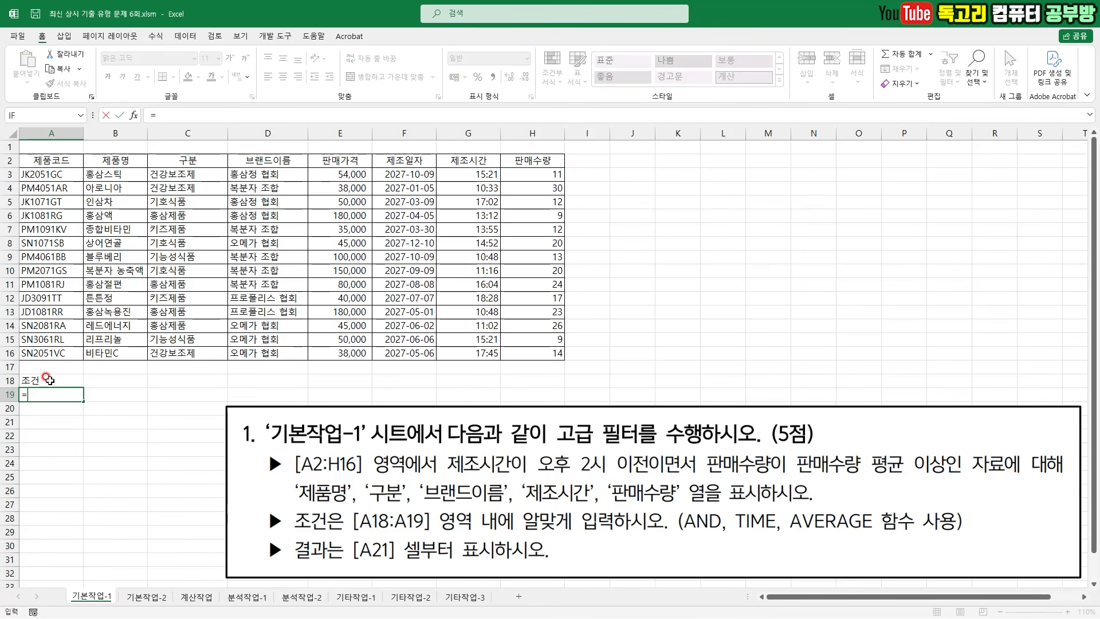
text(AND()
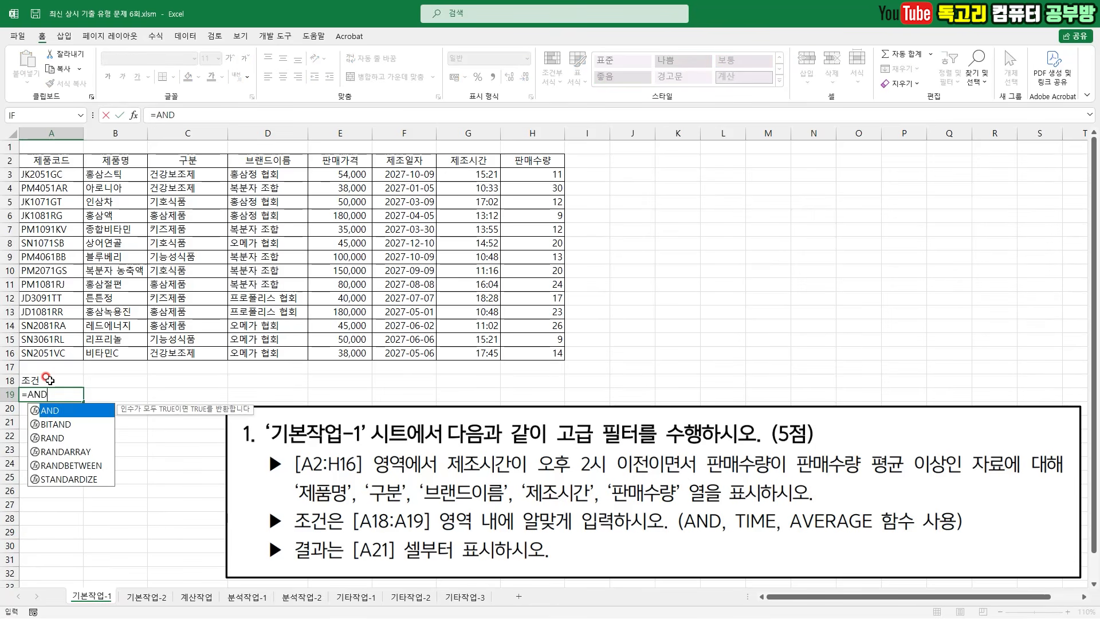
click(133, 115)
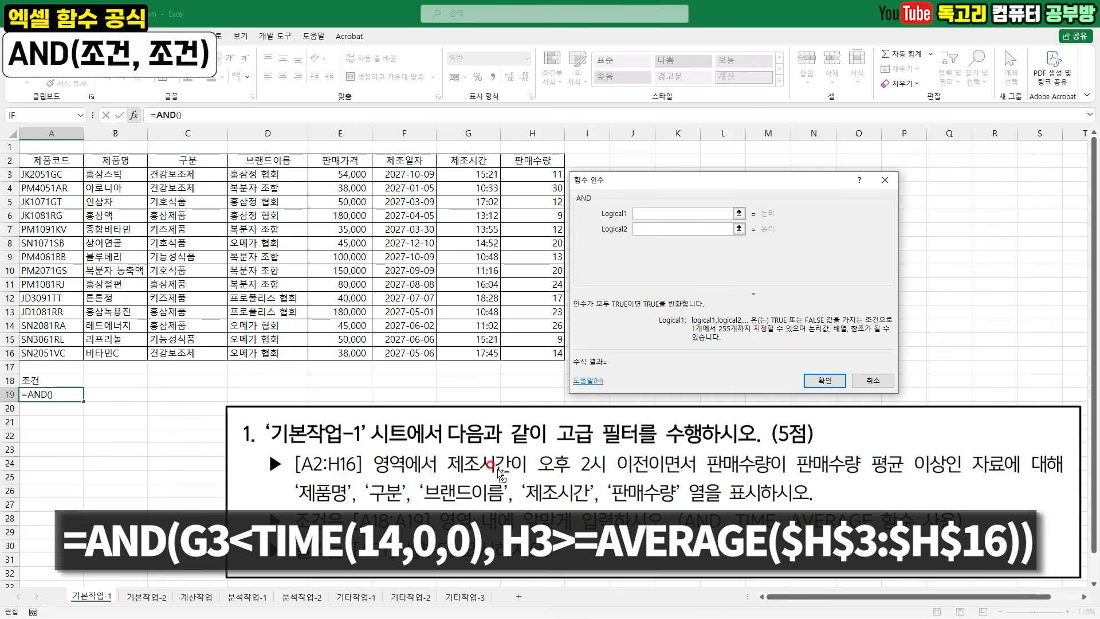
drag(441, 478, 497, 477)
drag(573, 476, 659, 477)
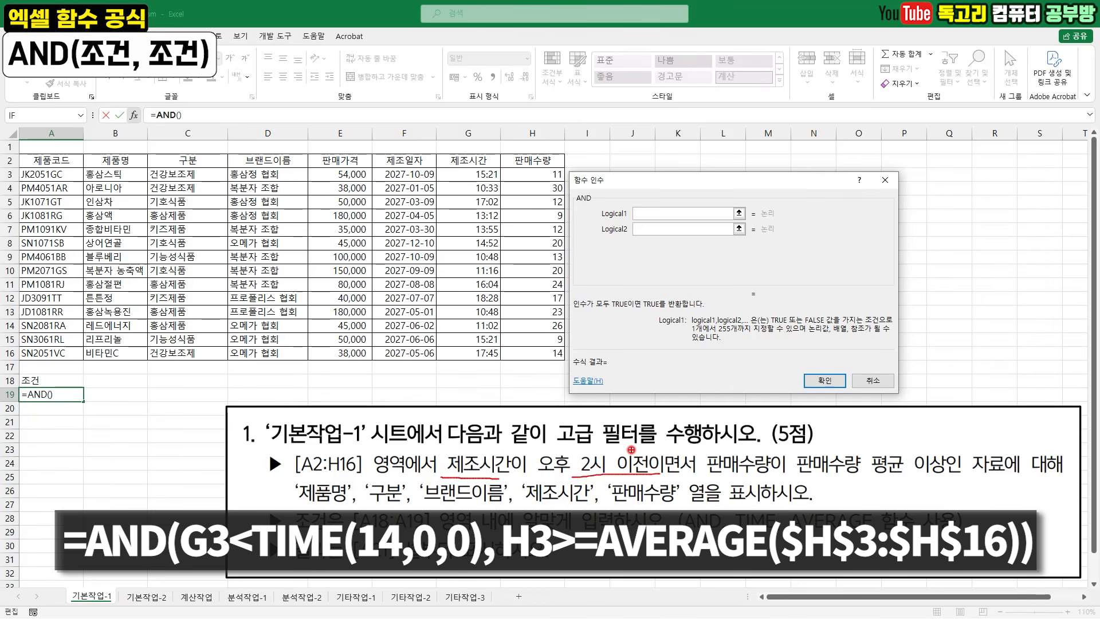
key(Escape)
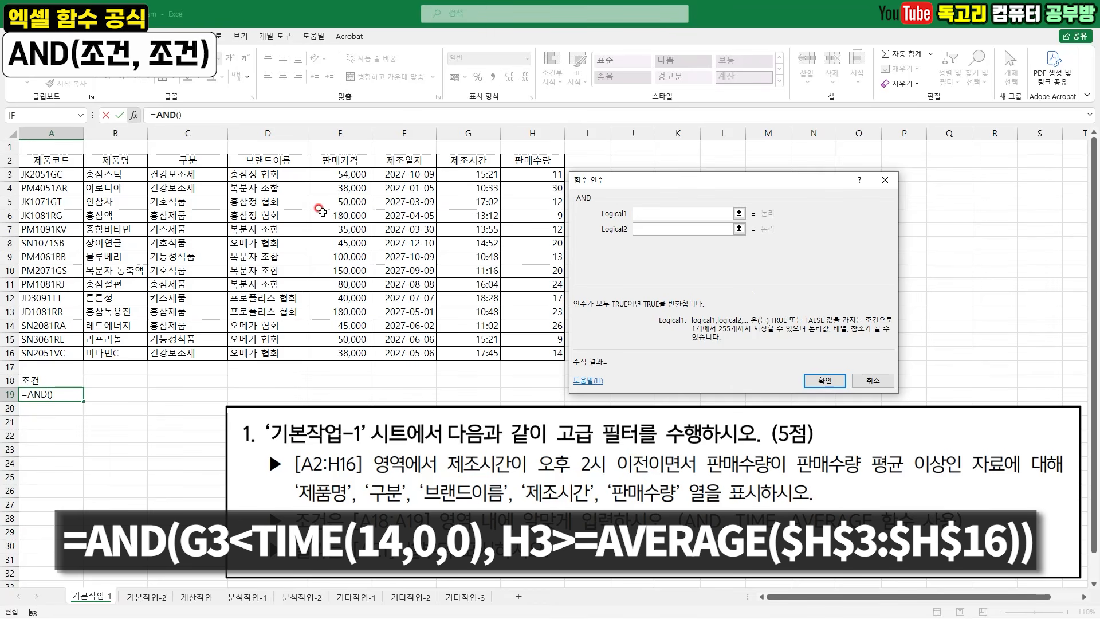
Set the first condition of the AND function to G3<TIME(14,0,0)
click(468, 174)
text(<)
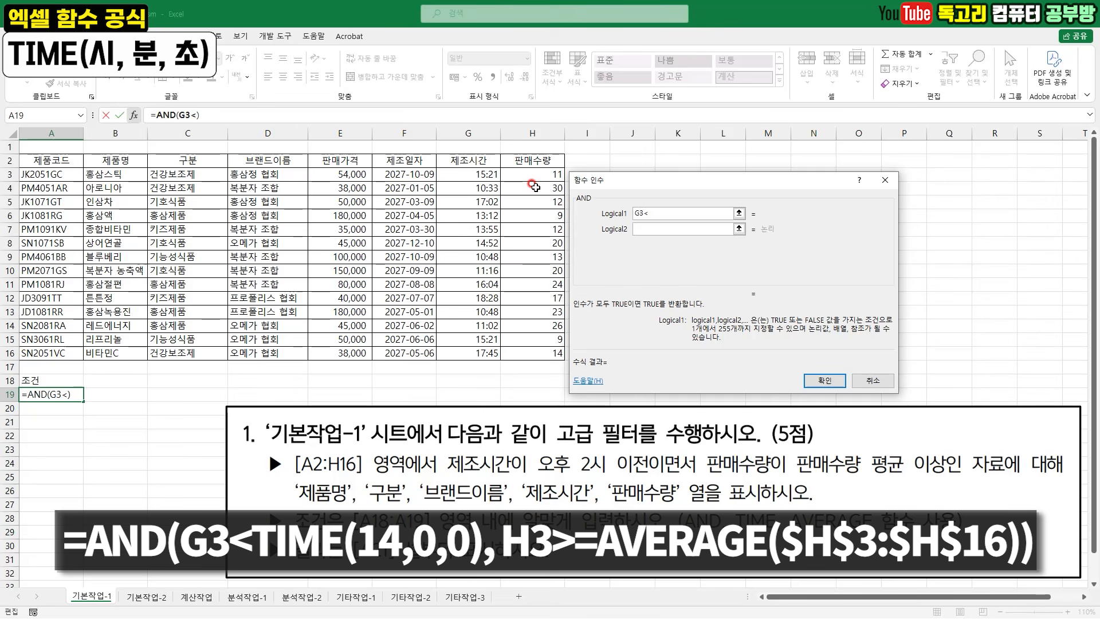
text(TIME(14,0,0)
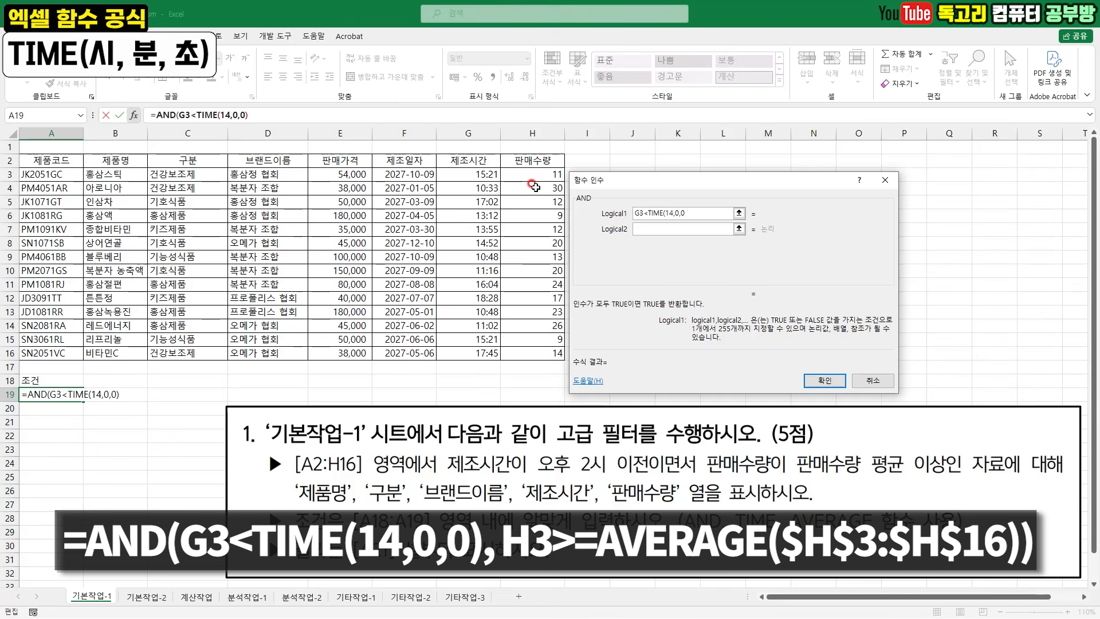
text())
key(Tab)
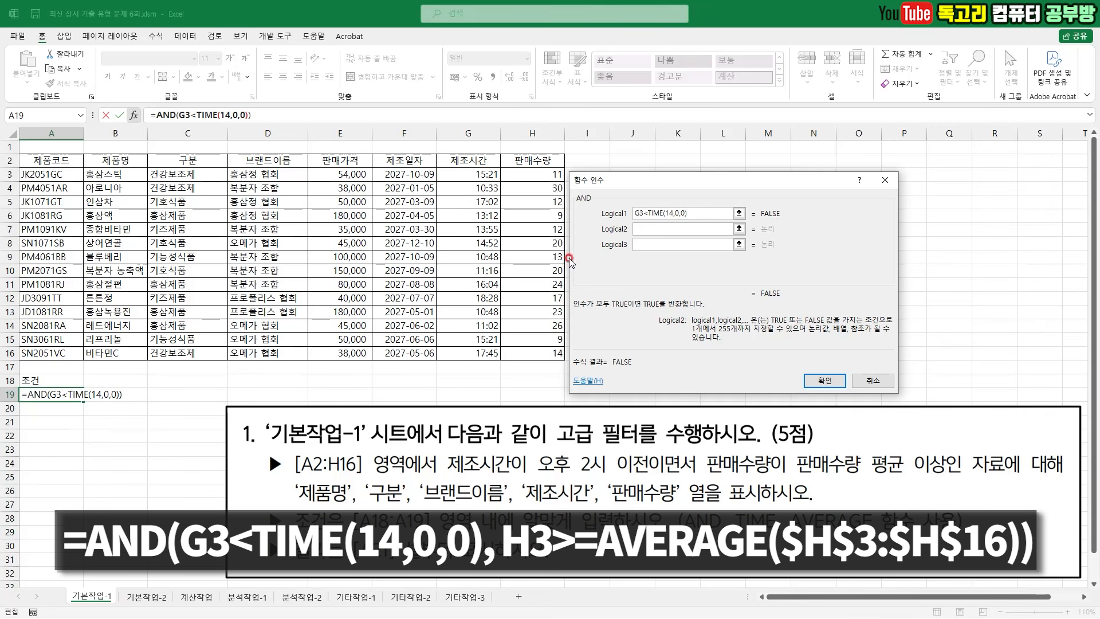
Set the second AND condition to H3>=AVERAGE($H$3:$H$16) and complete the formula in A19
click(530, 174)
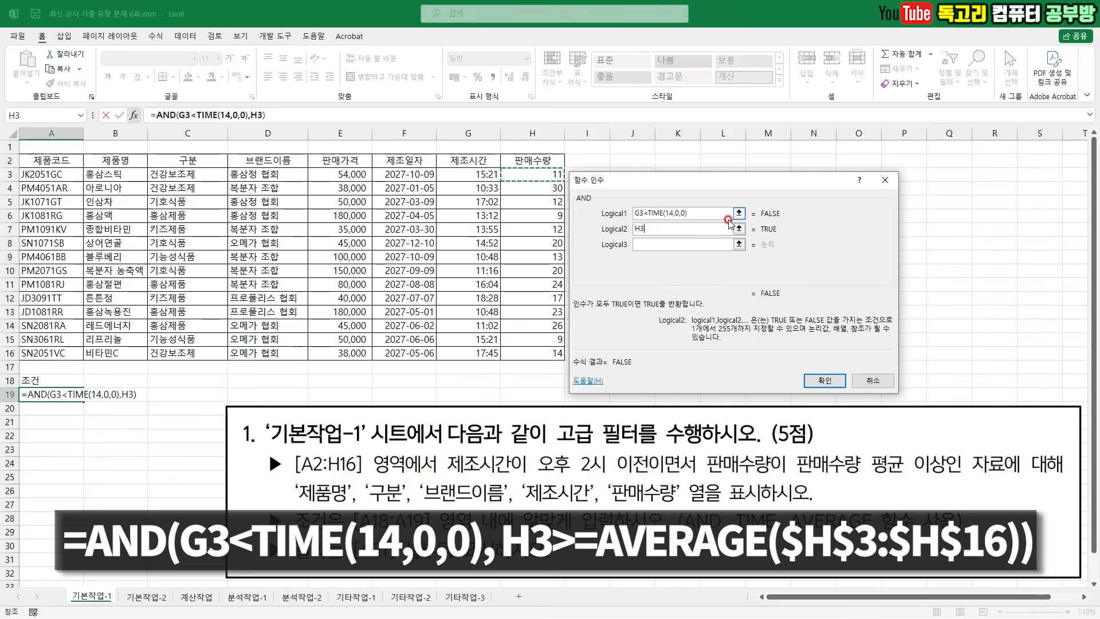
text(>=AVERAG)
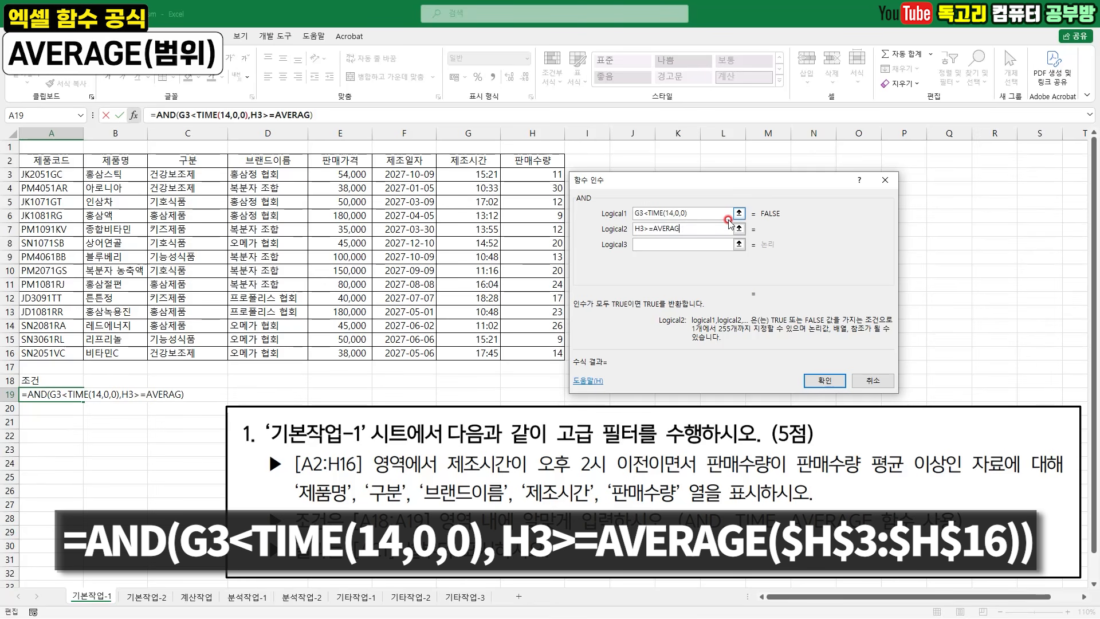
text(E($H$3:$H$16)
drag(532, 174, 532, 349)
key(F4)
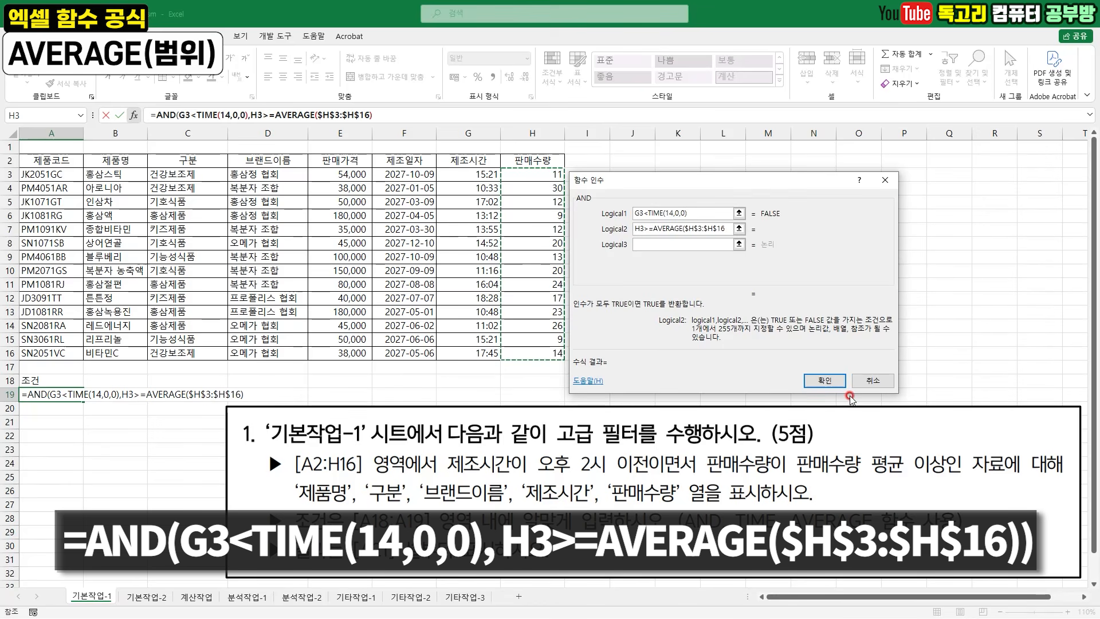
text())
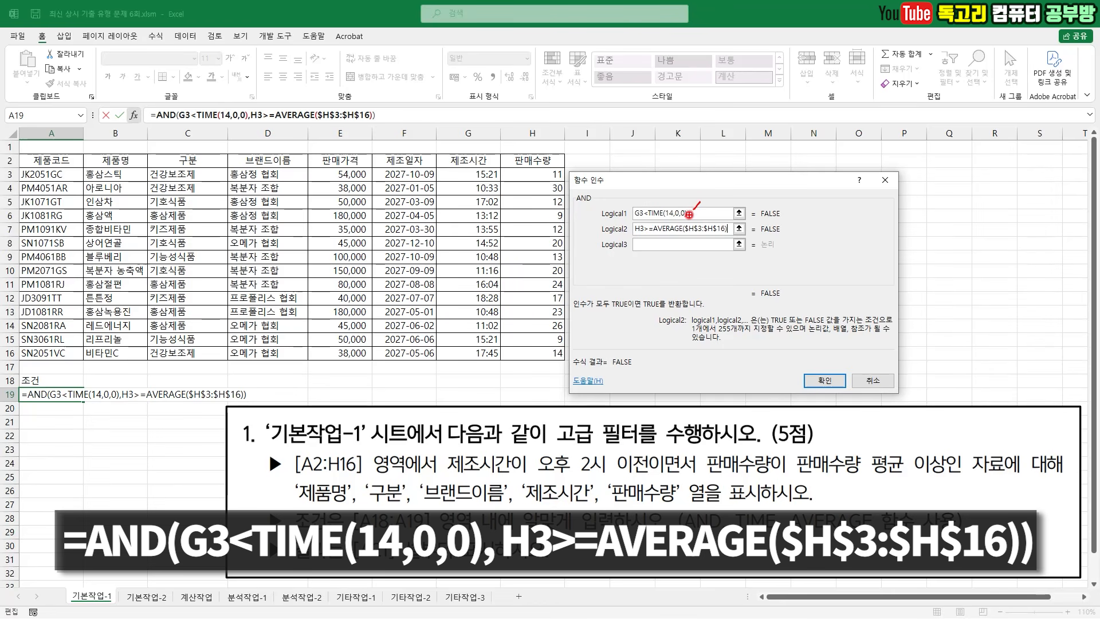
drag(638, 240, 719, 236)
drag(800, 344, 852, 312)
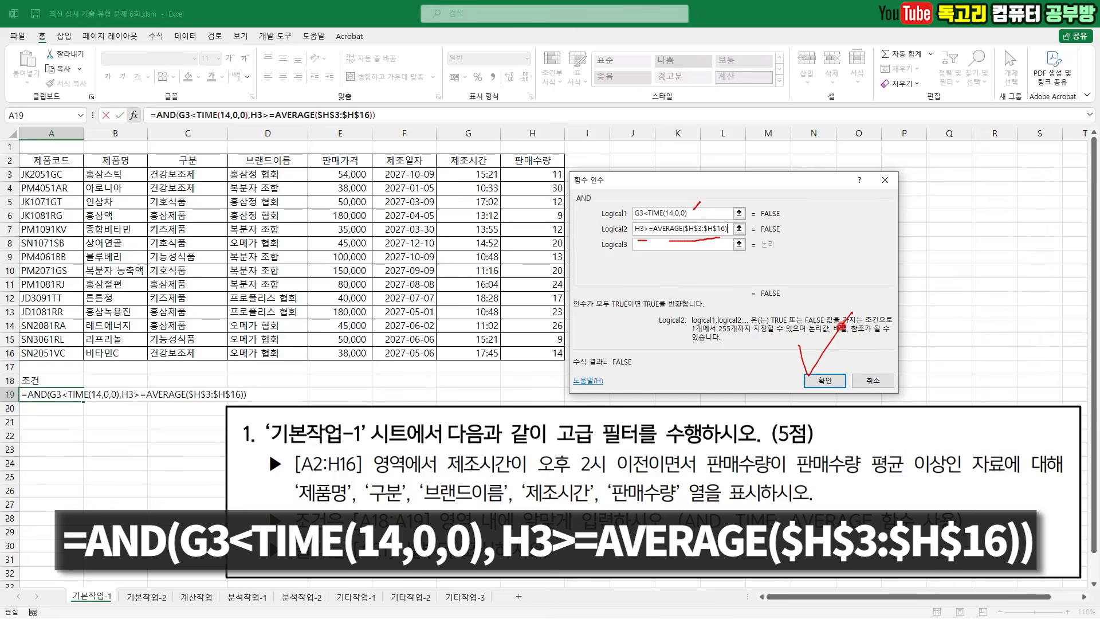
click(825, 380)
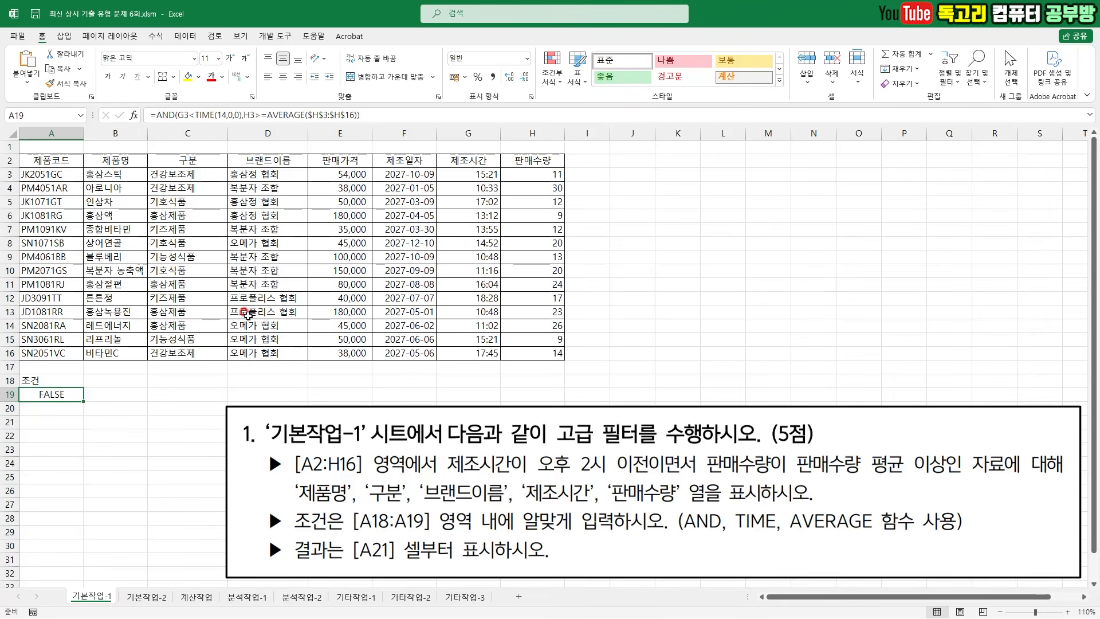
Copy the headers 제품명, 구분, 브랜드이름, 제조시간 and 판매수량 from row 2 to the row starting at A21
click(127, 163)
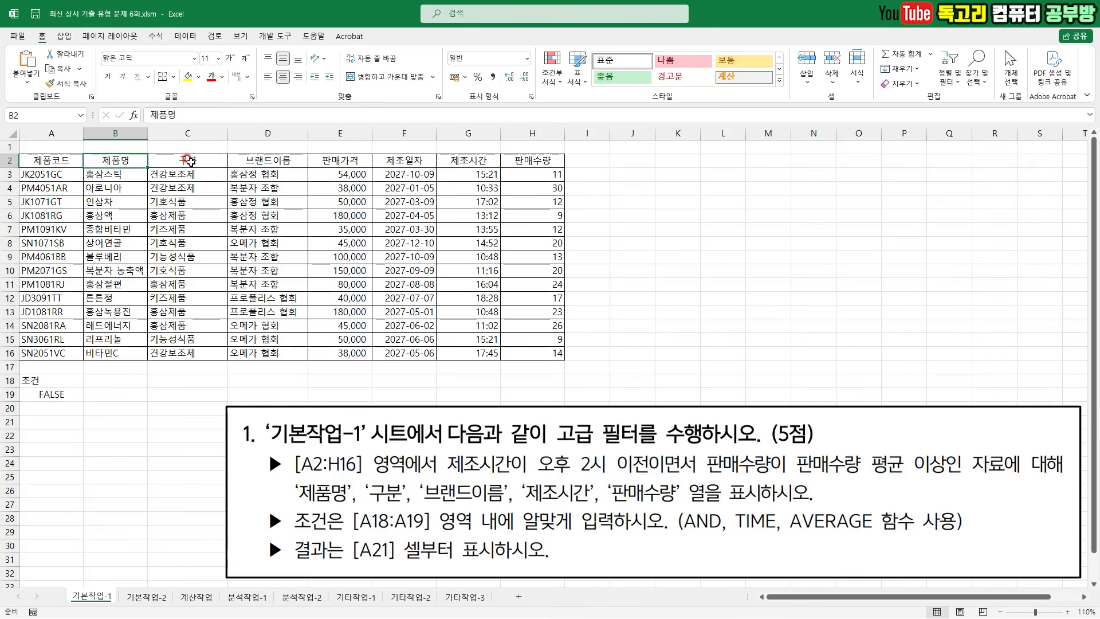
ctrl+click(190, 161)
ctrl+click(267, 161)
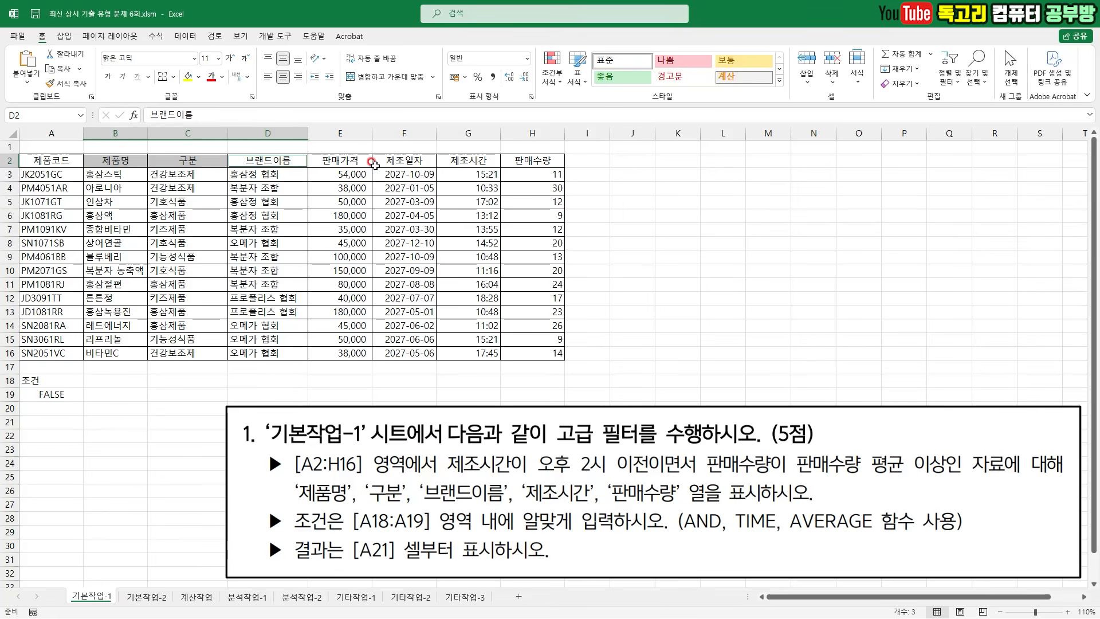
ctrl+click(471, 161)
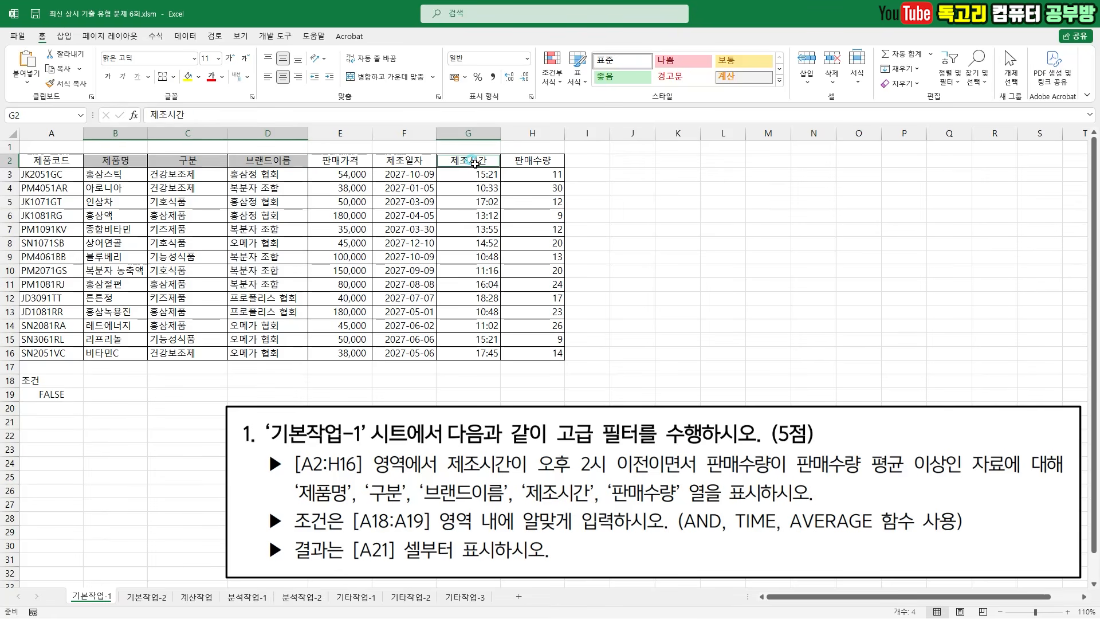
ctrl+click(526, 163)
key(ctrl+c)
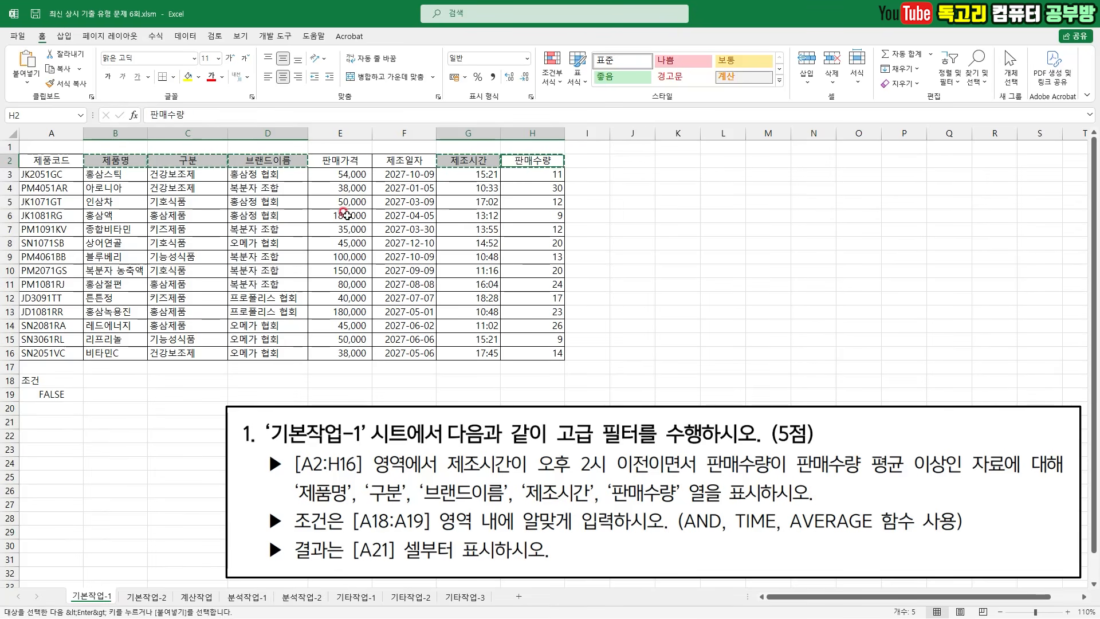
click(41, 422)
key(ctrl+v)
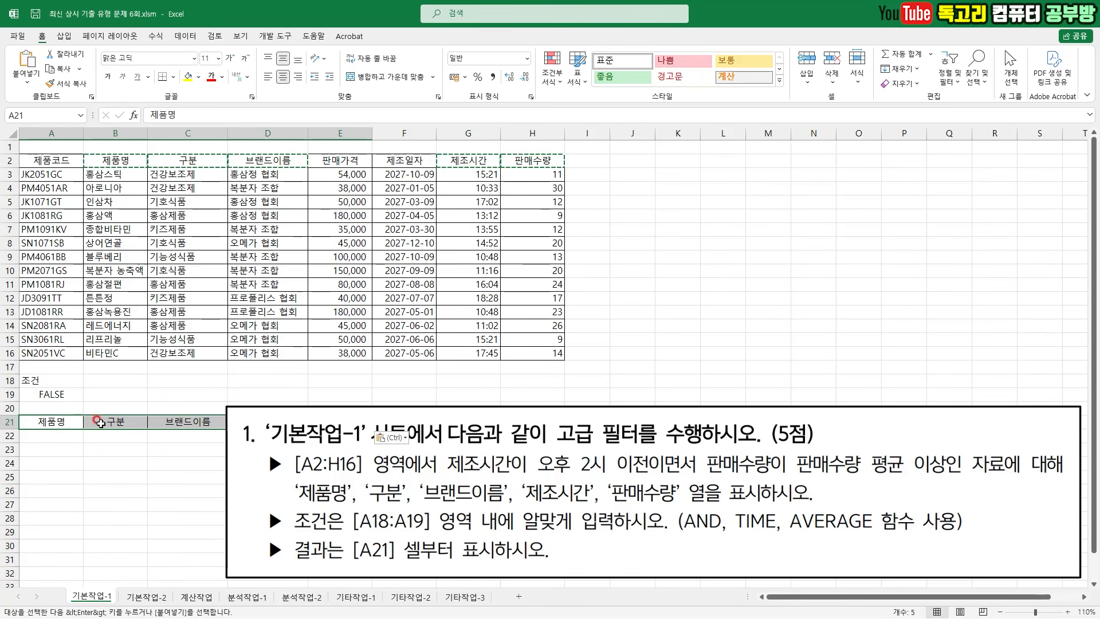
Move the task instruction picture clear of row 21 and delete it from the sheet
drag(568, 441, 569, 483)
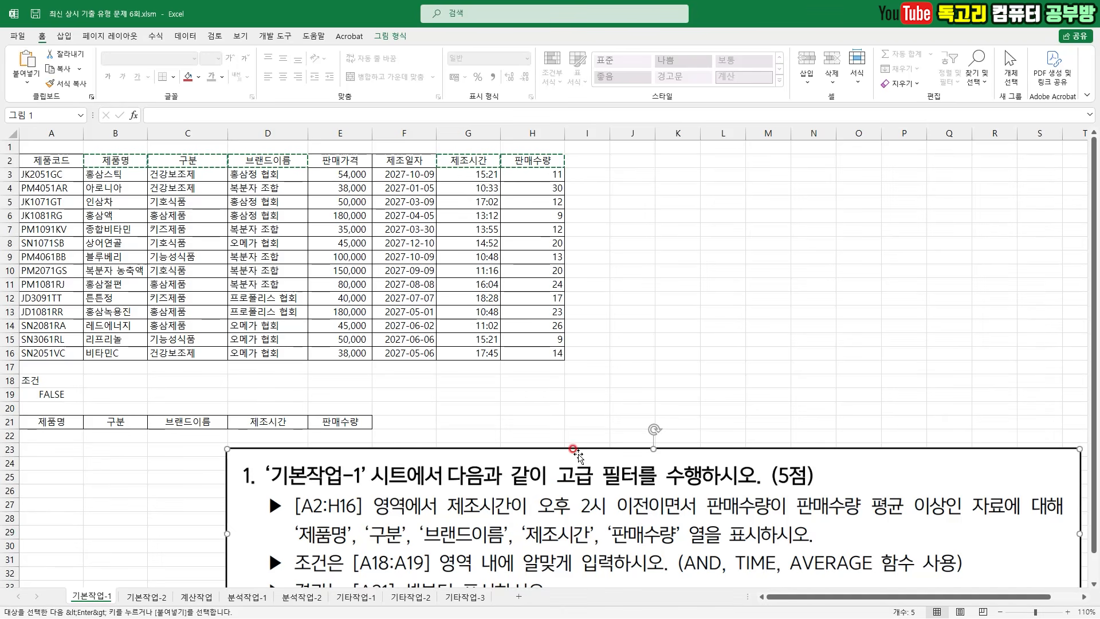
click(653, 363)
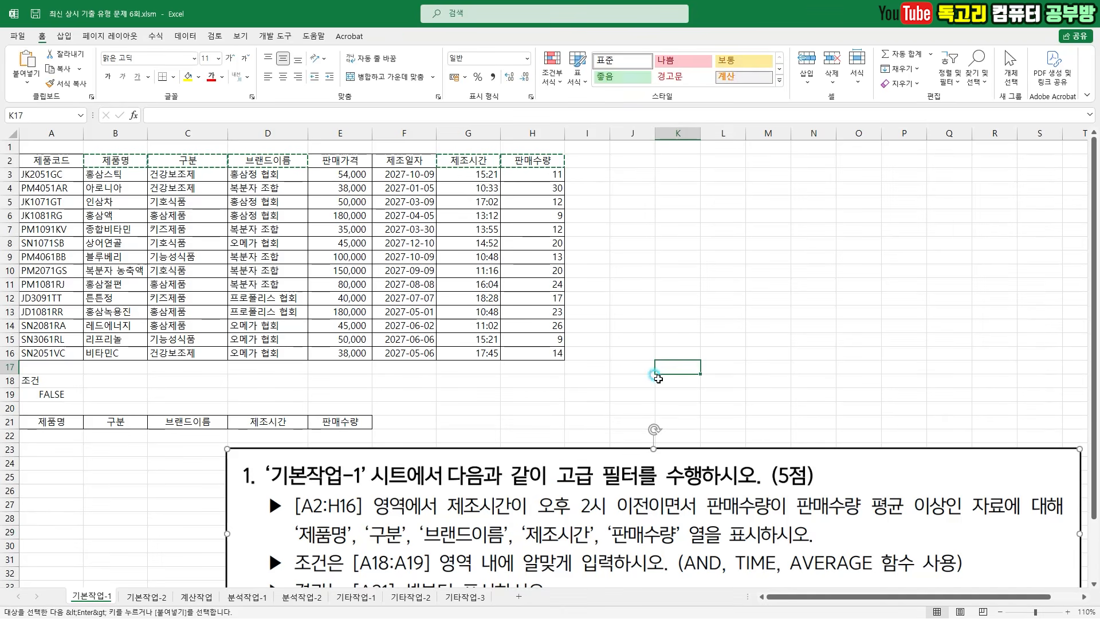
click(674, 478)
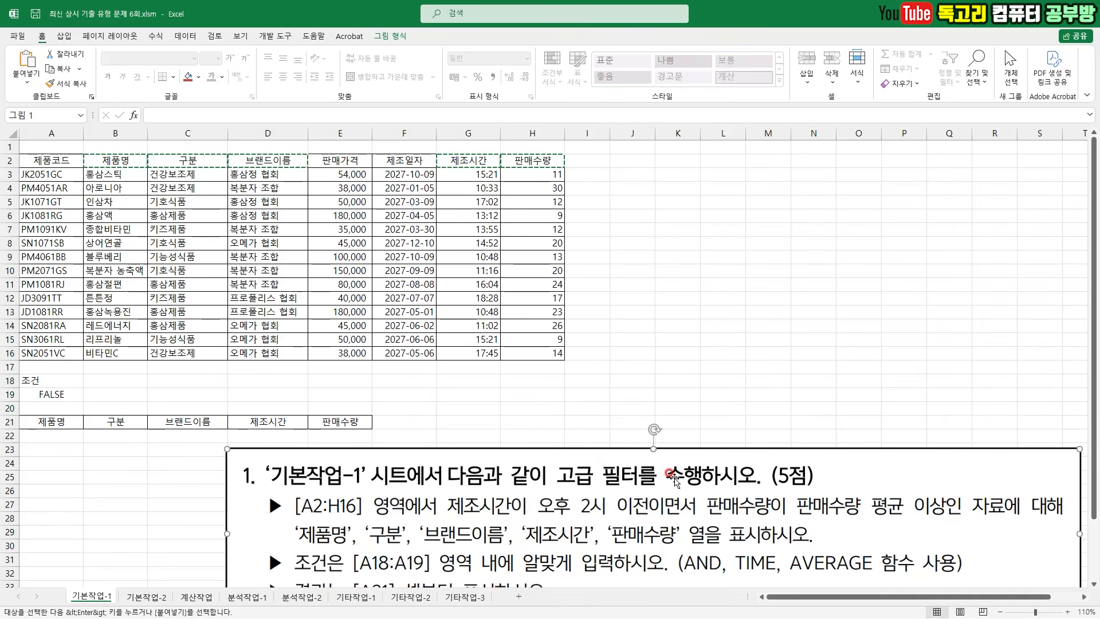
key(Delete)
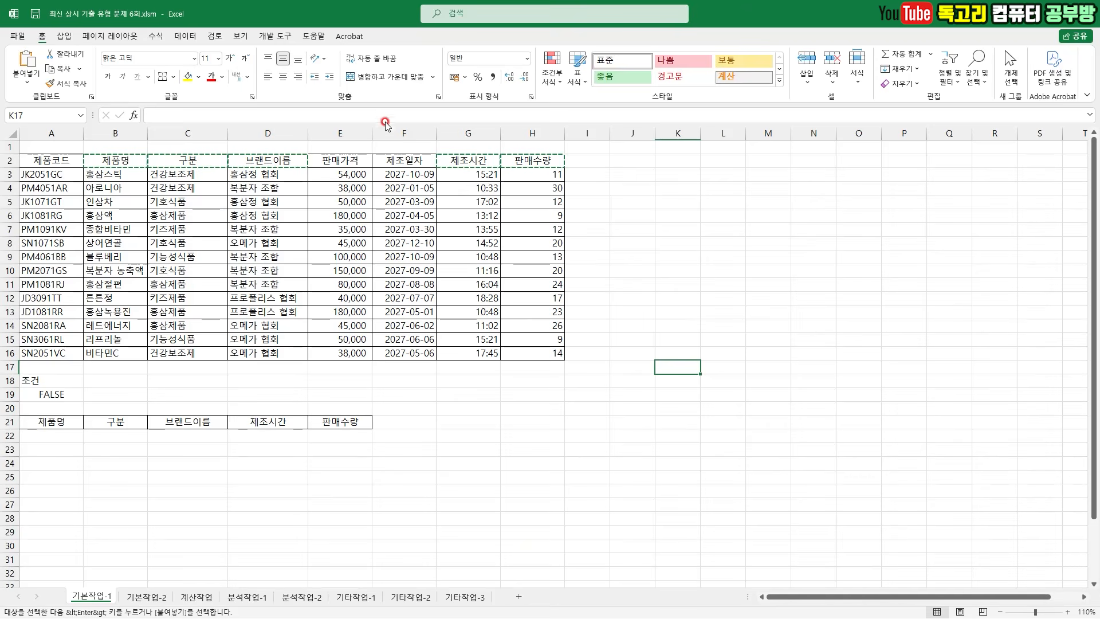
Start an advanced filter that copies to another location (다른 장소에 복사), with list range A2:H16
click(194, 38)
click(386, 85)
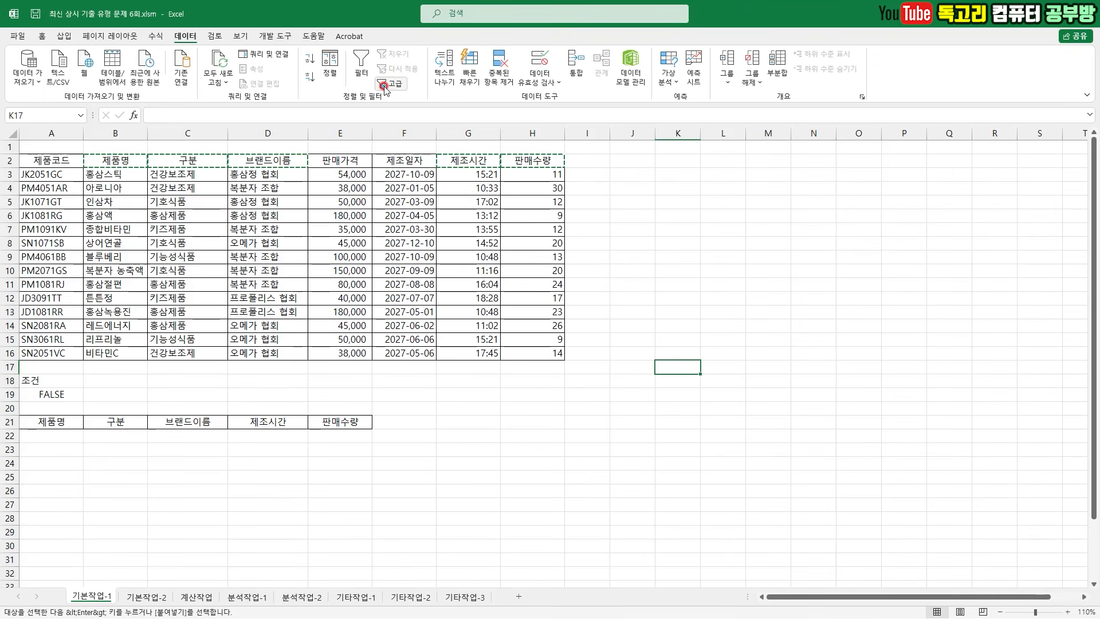
click(704, 259)
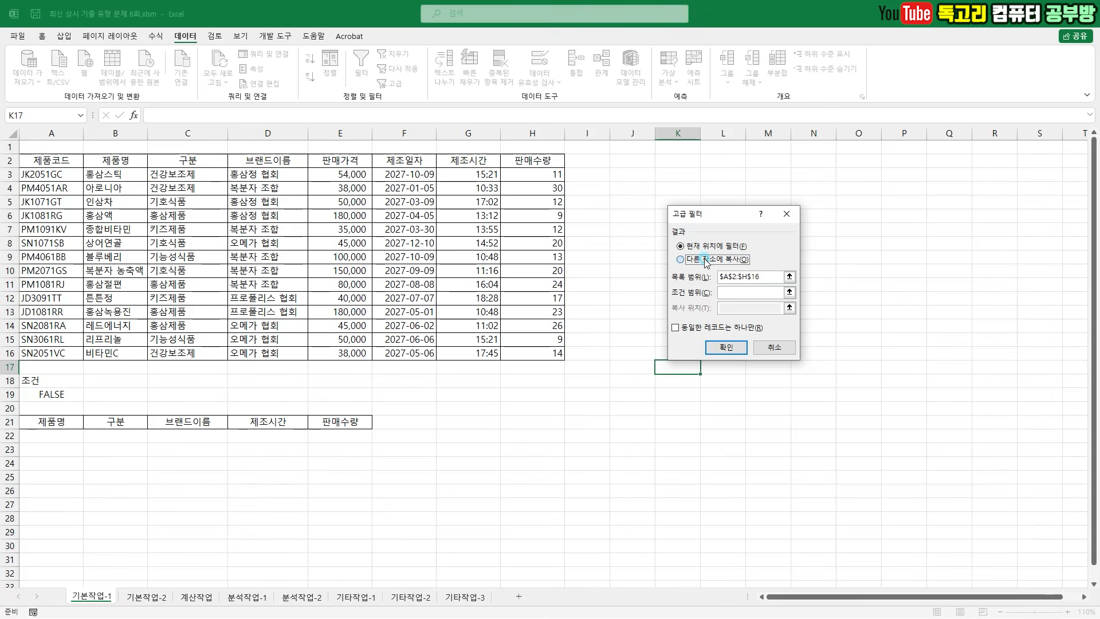
drag(760, 276, 708, 278)
key(Delete)
click(706, 278)
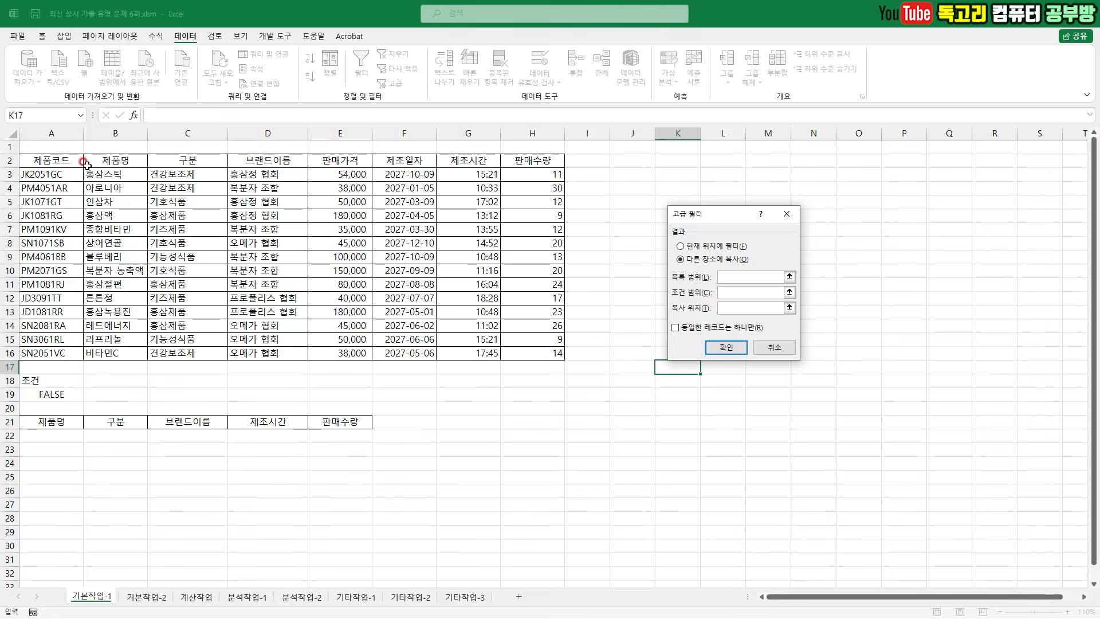
drag(81, 162, 522, 351)
Set the filter's criteria range to A18:A19 and its copy destination to A21:E21, and run it
click(756, 293)
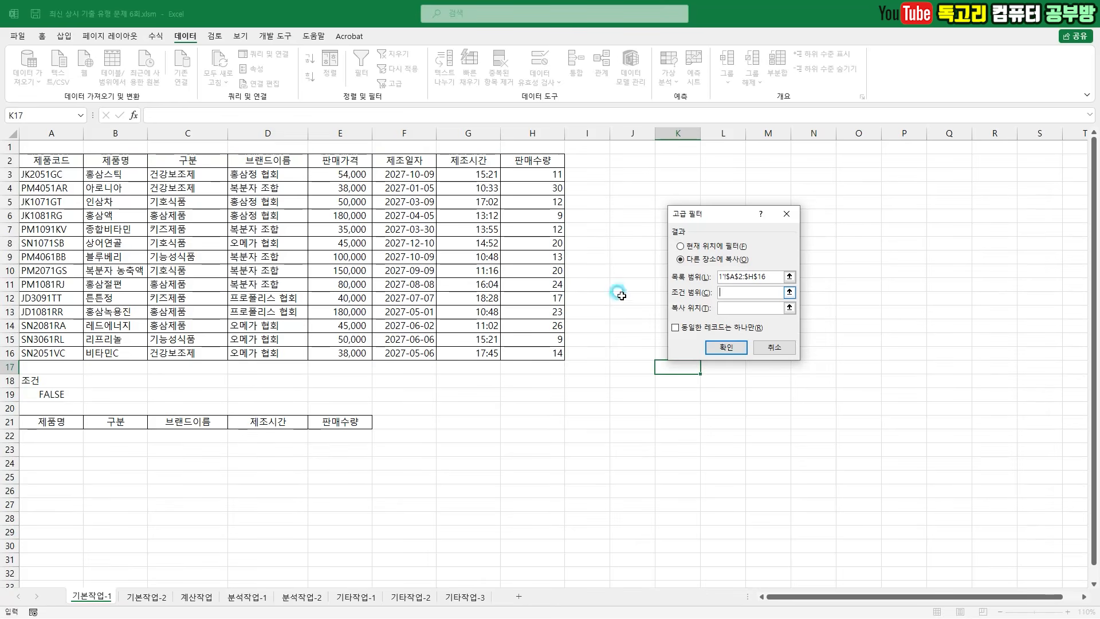
drag(68, 379, 363, 422)
click(741, 307)
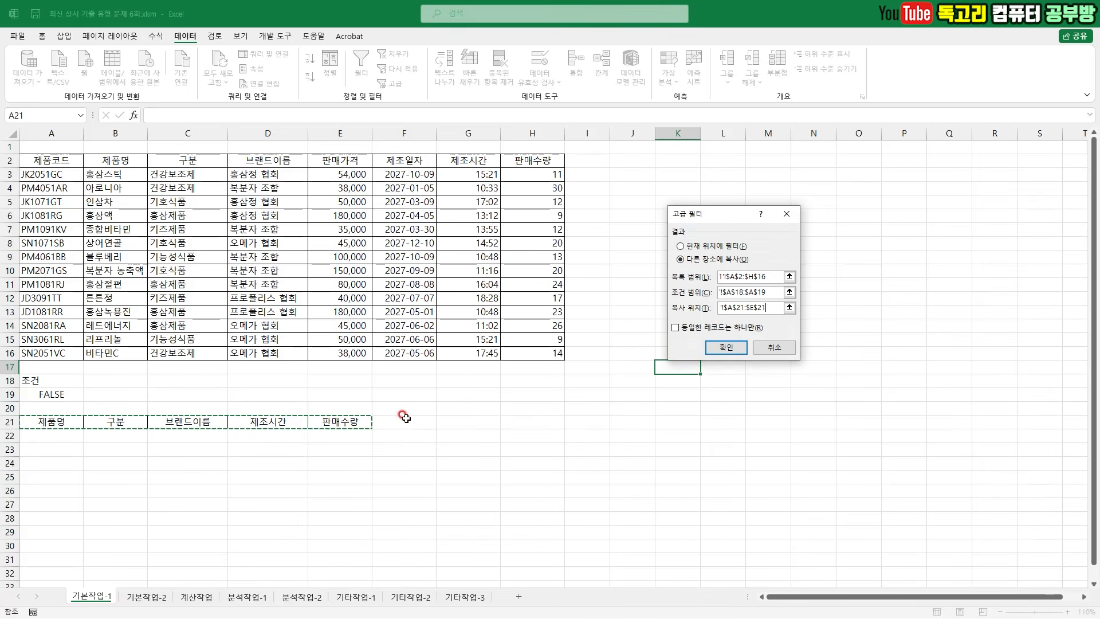
click(736, 352)
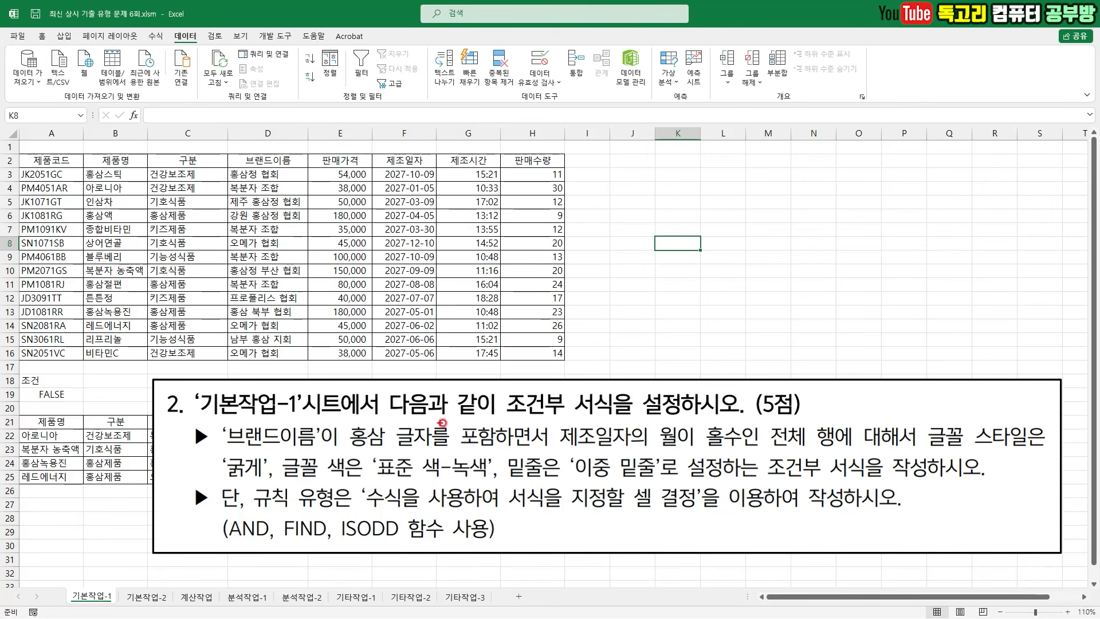
drag(478, 420, 599, 423)
drag(213, 457, 448, 452)
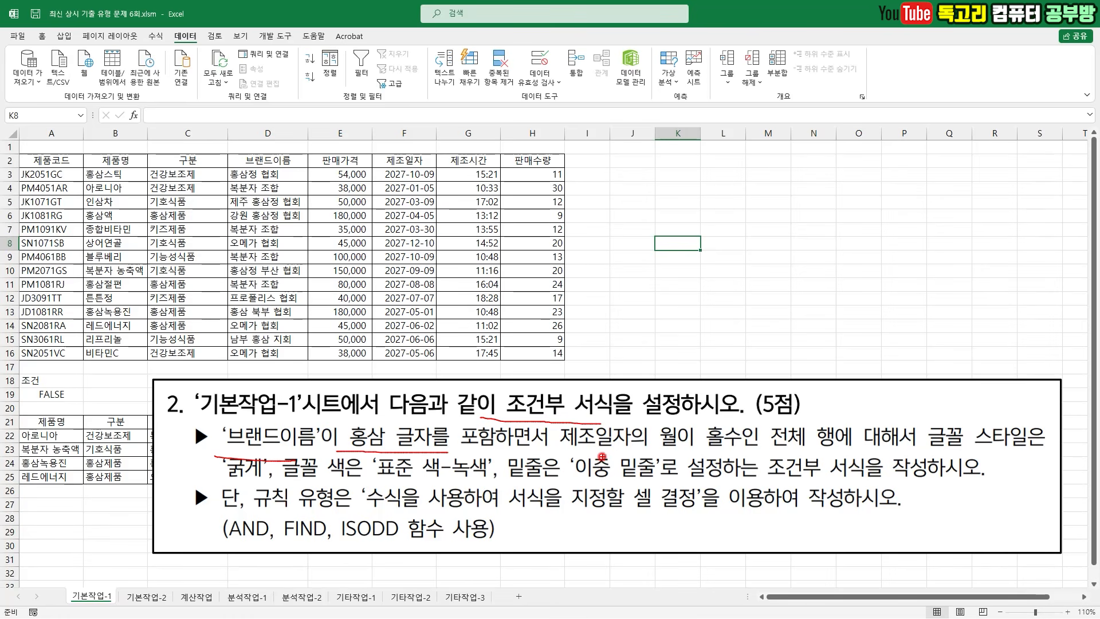
drag(575, 451, 775, 452)
drag(859, 459, 912, 456)
drag(212, 483, 642, 477)
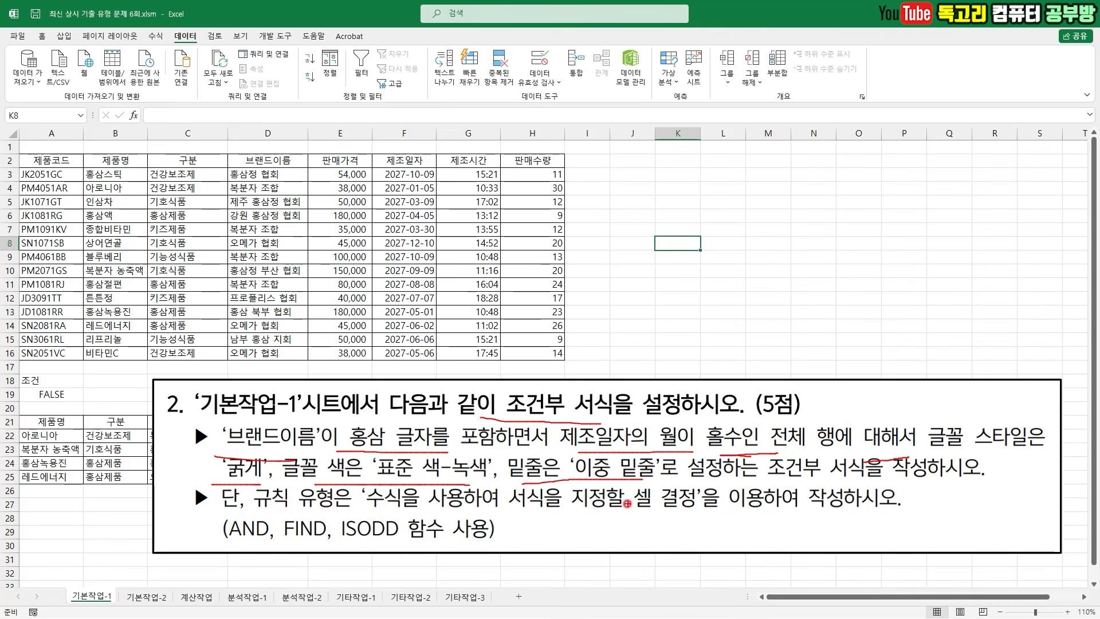
drag(420, 508, 558, 507)
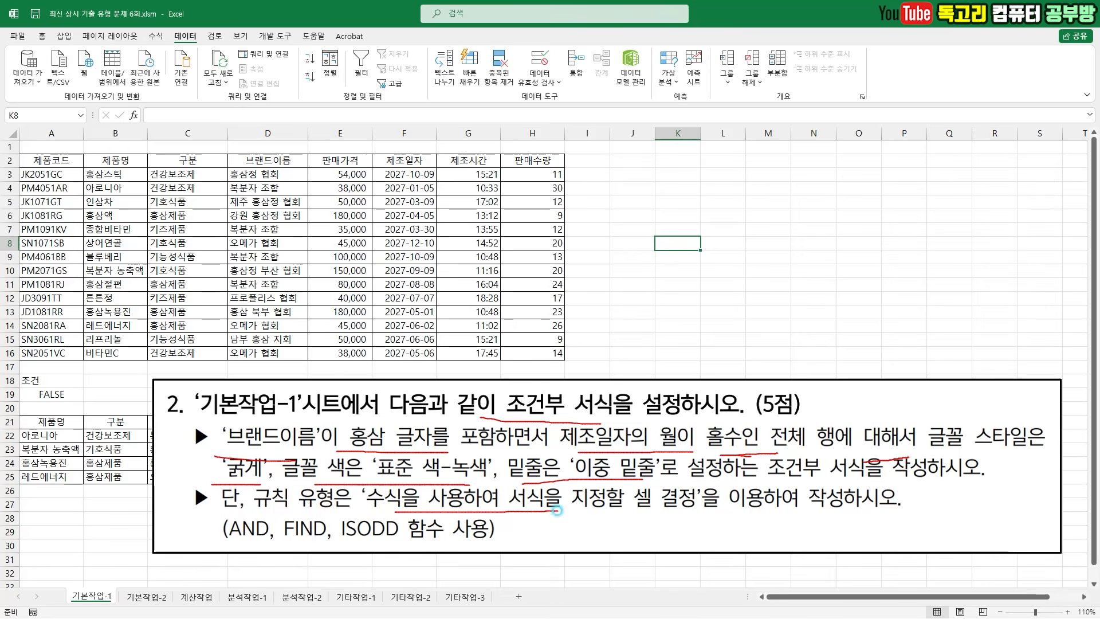
drag(624, 517, 681, 518)
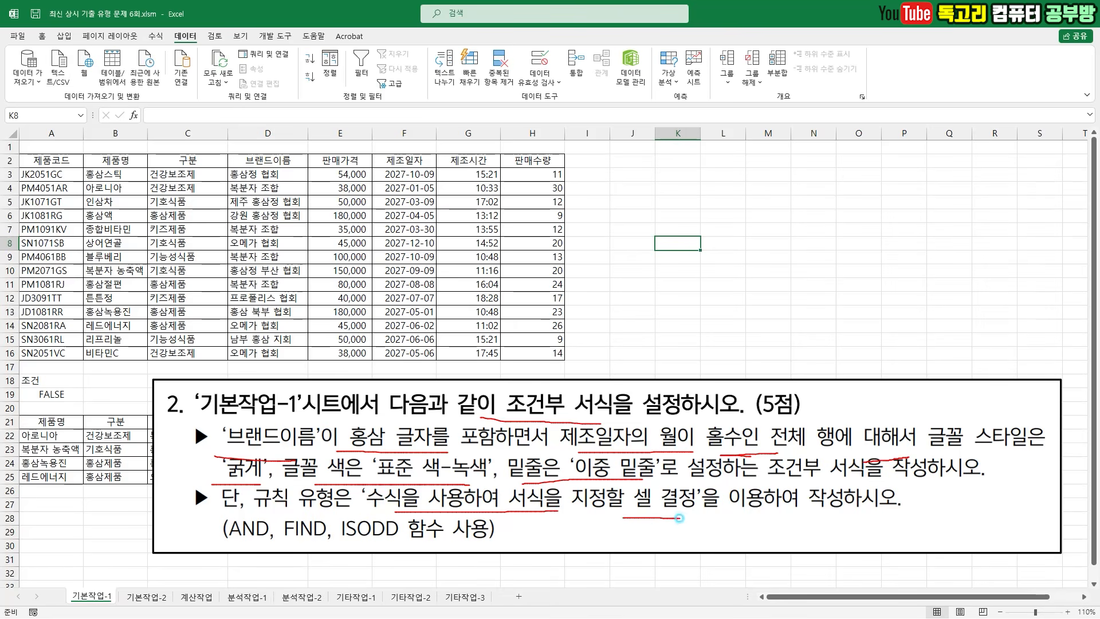
drag(523, 412, 570, 392)
drag(301, 567, 227, 564)
Create a new conditional formatting rule for A3:H16 that determines the cells with a formula (수식을 사용하여 서식을 지정할 셀 결정)
drag(59, 179, 505, 351)
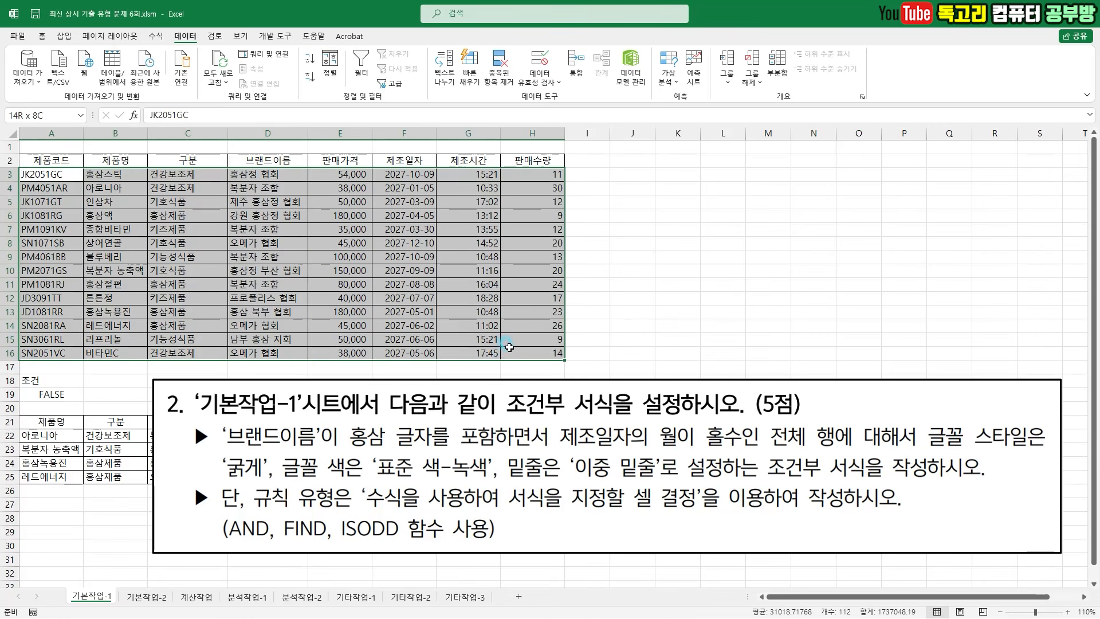
click(43, 37)
click(552, 75)
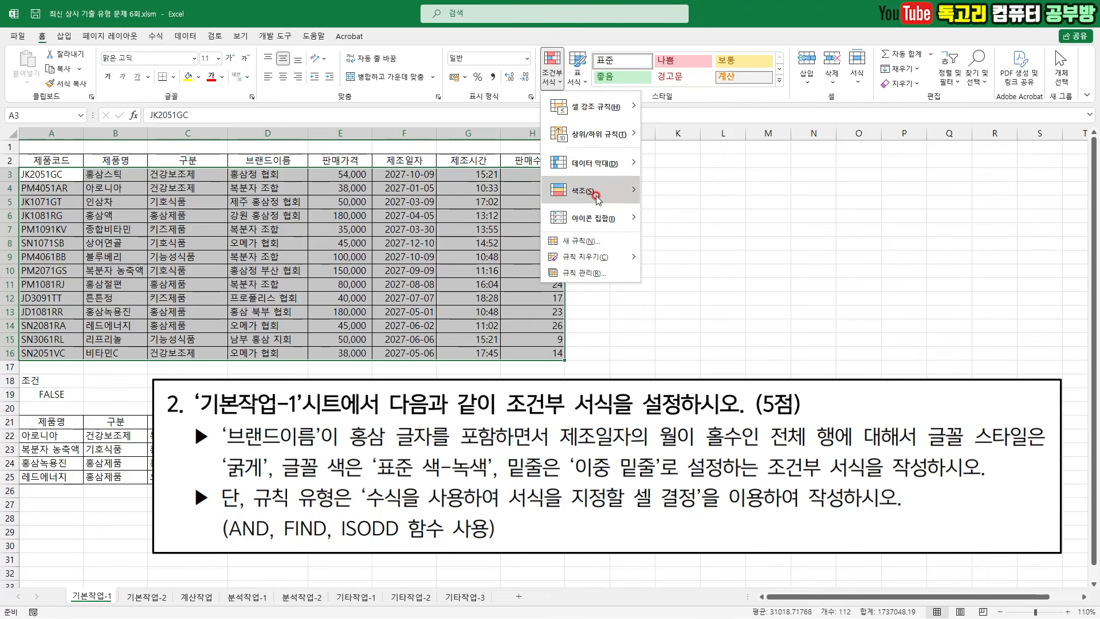
click(596, 242)
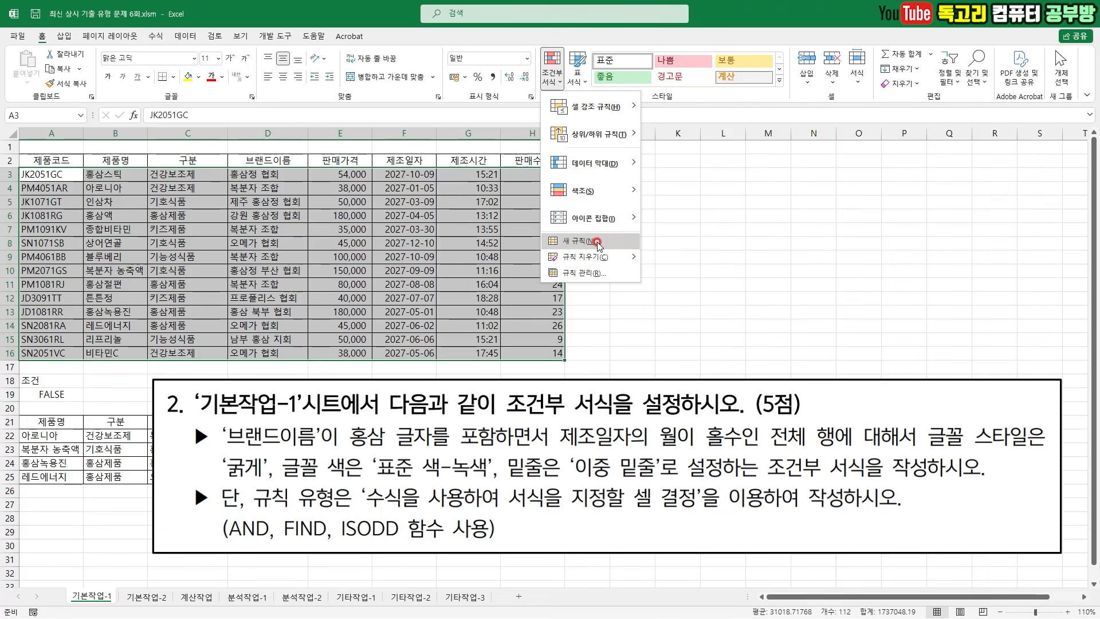
click(590, 243)
click(581, 293)
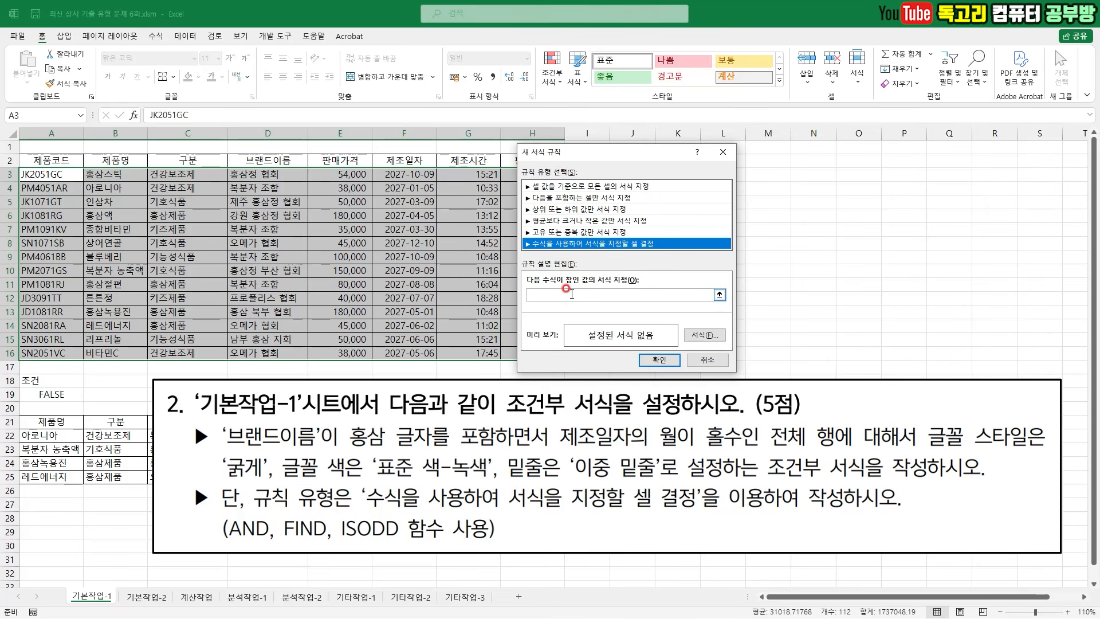
Begin the rule's formula with the brand name condition: =AND(FIND("홍삼",$D3)>=1,
text(=AND()
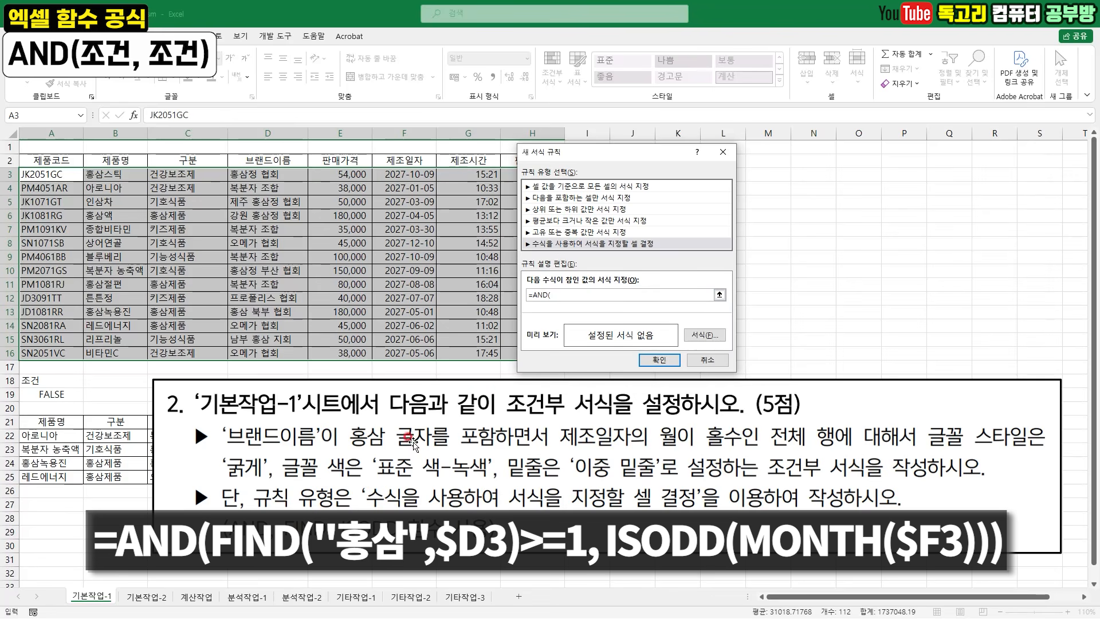
drag(298, 452, 450, 453)
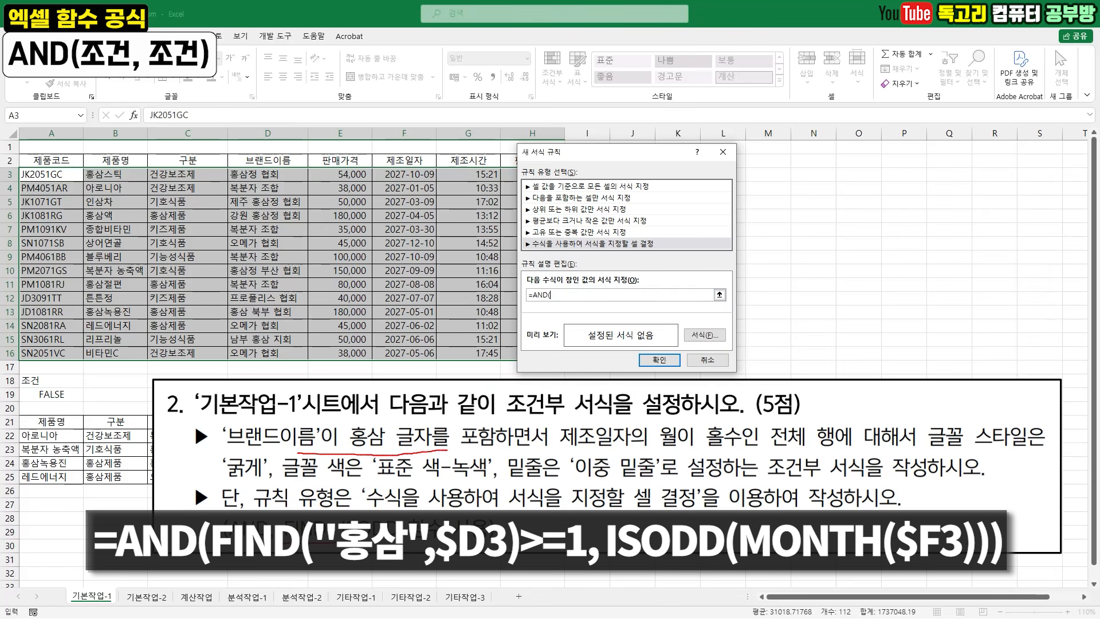
key(Escape)
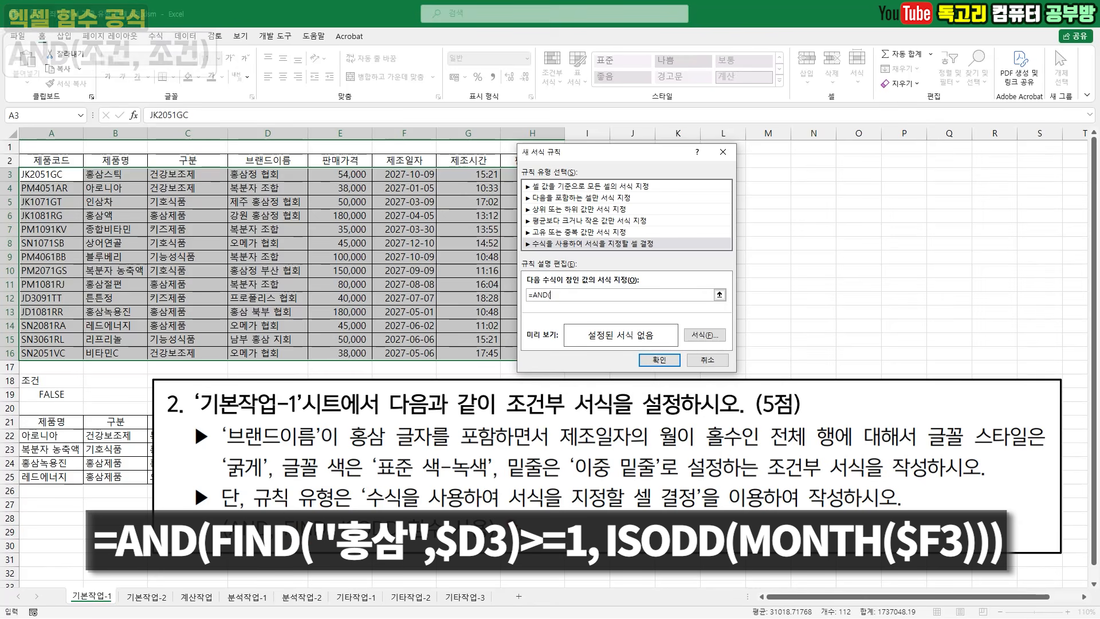
text(FIND)
text((")
text(ㅏㅁ)
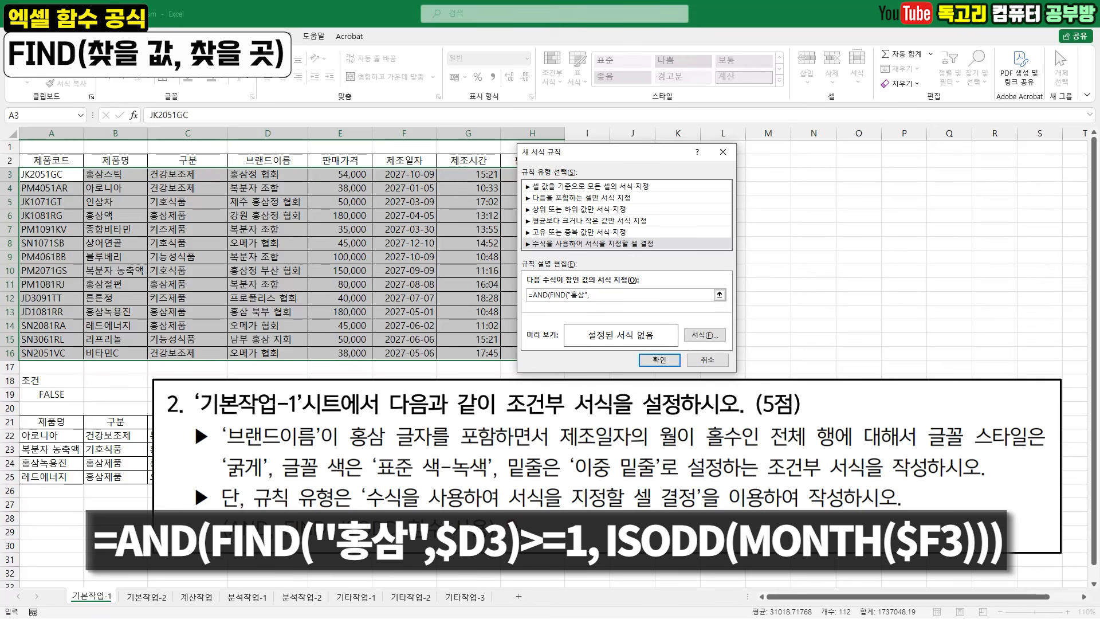
click(261, 173)
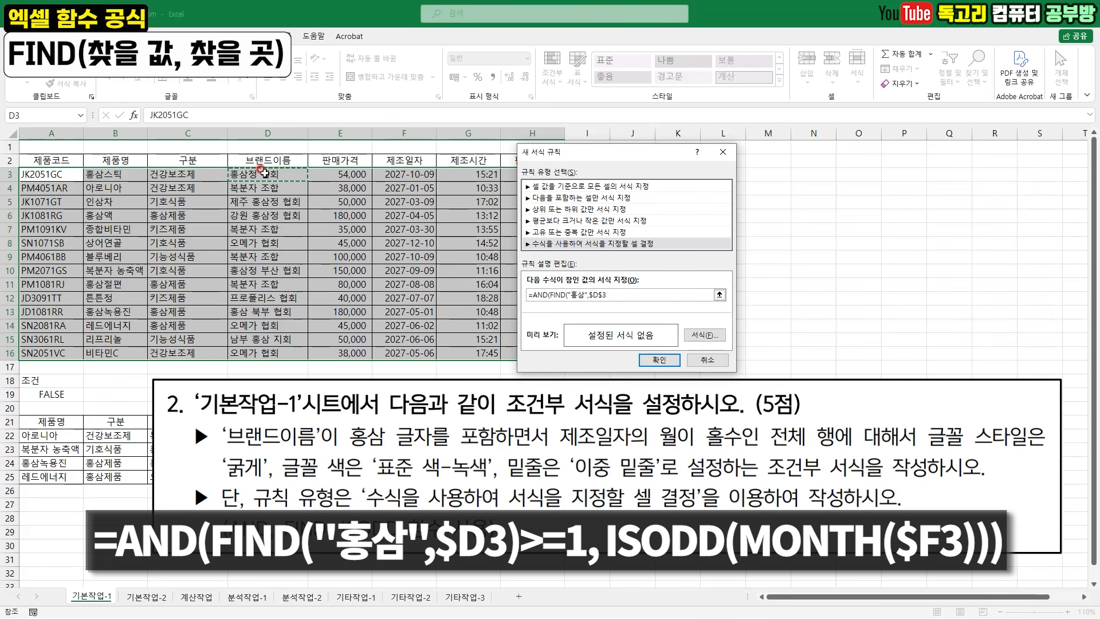
key(F4)
text())
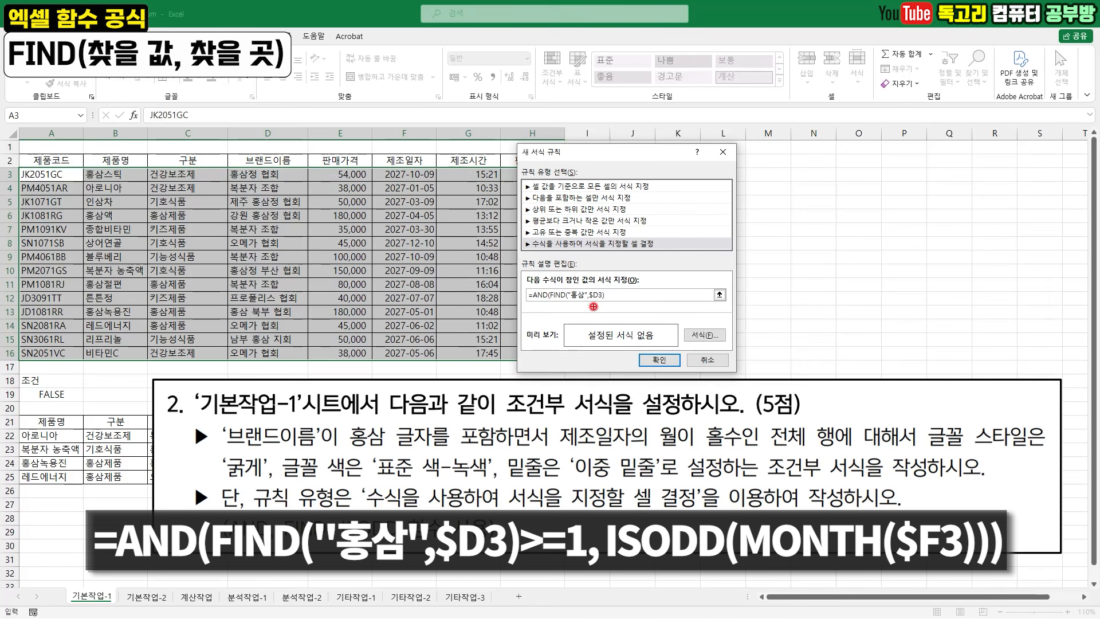
drag(542, 310, 560, 311)
drag(456, 454, 522, 452)
drag(568, 304, 595, 301)
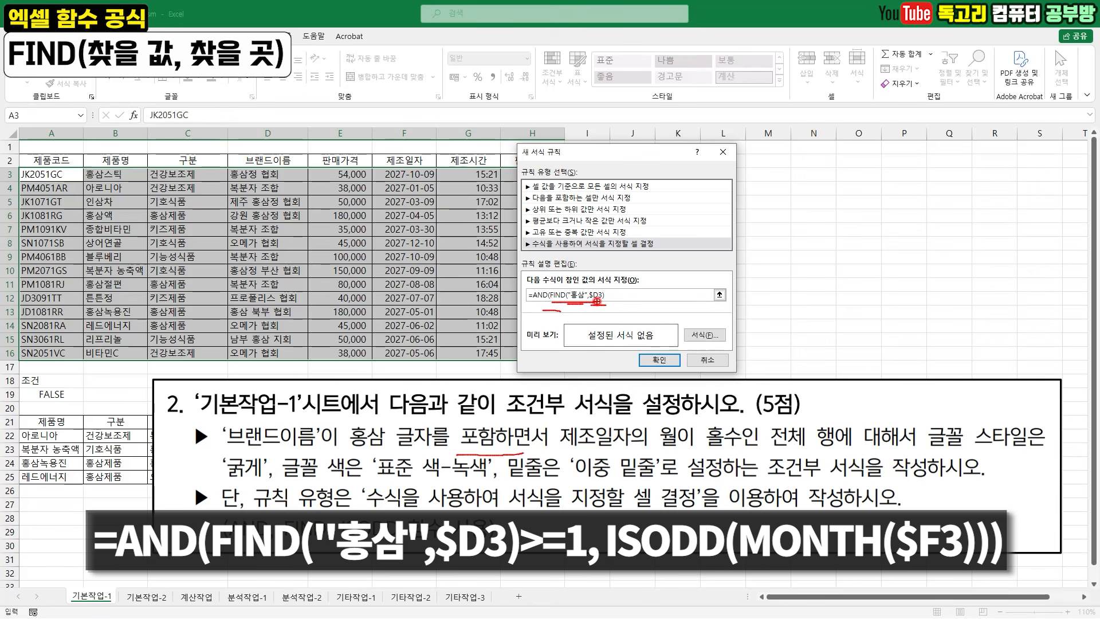
key(Escape)
text(=1,)
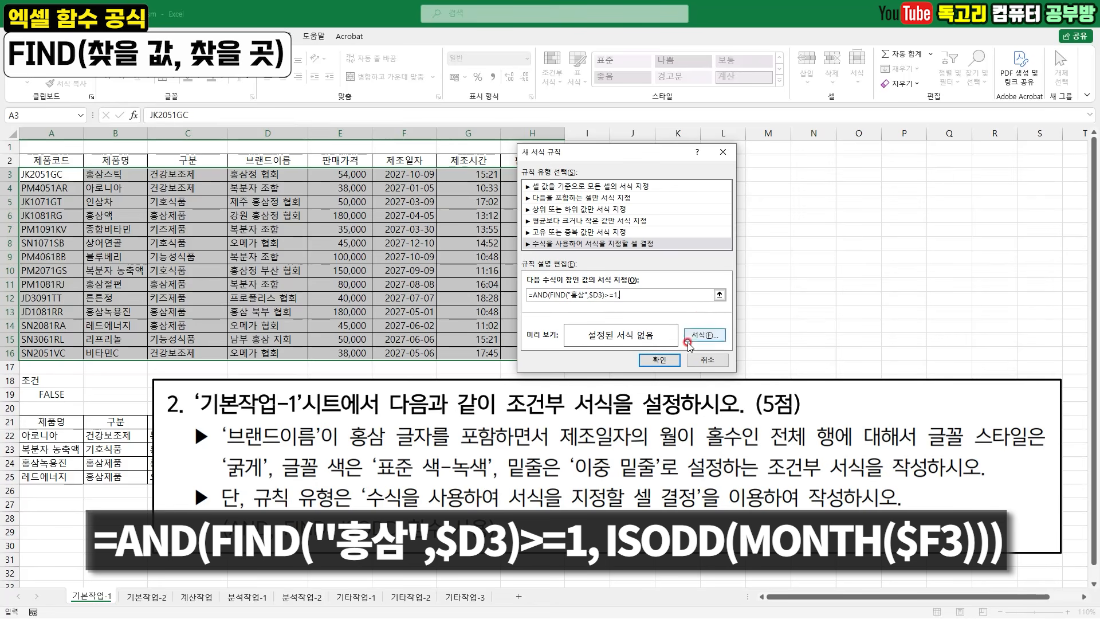
drag(374, 453, 519, 448)
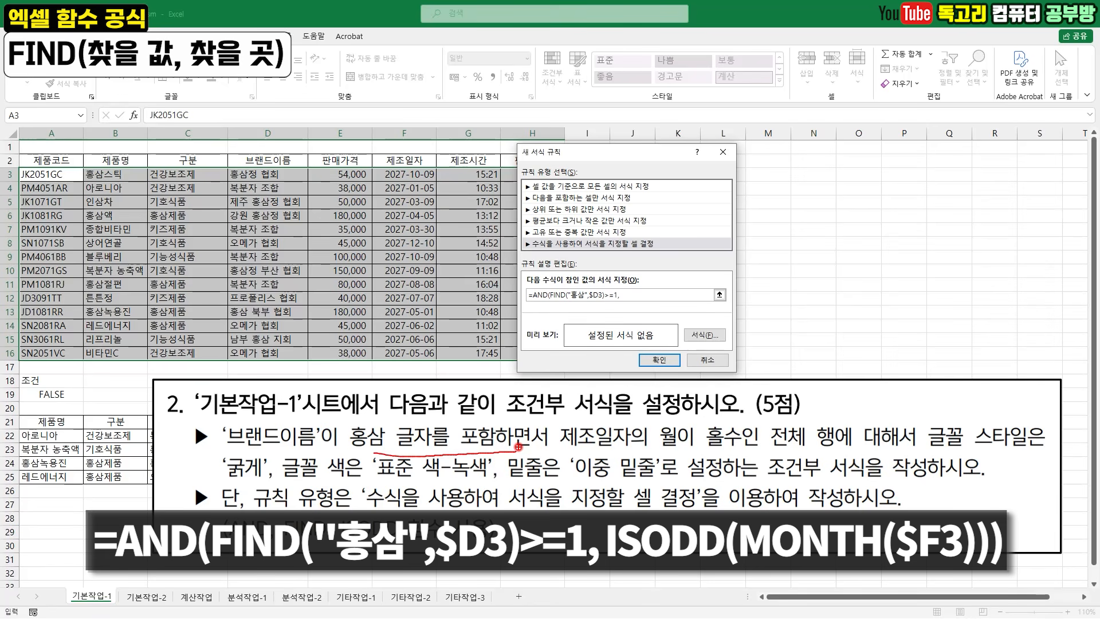
mouse_move(590, 315)
mouse_down()
mouse_move(598, 330)
mouse_move(635, 311)
mouse_move(634, 341)
mouse_up()
key(Escape)
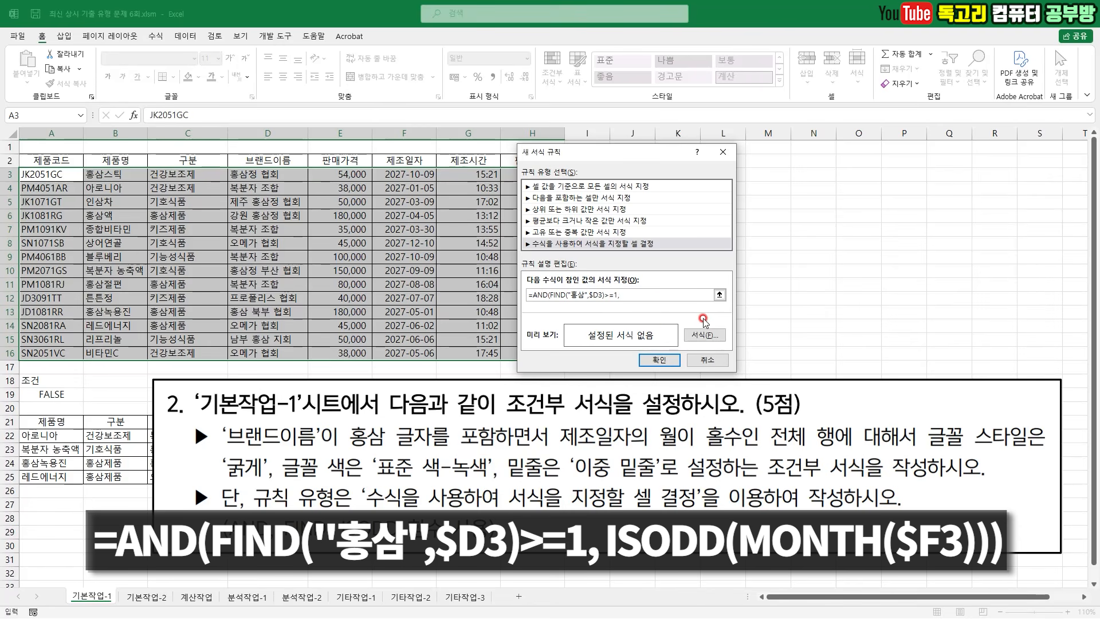
drag(587, 452, 820, 457)
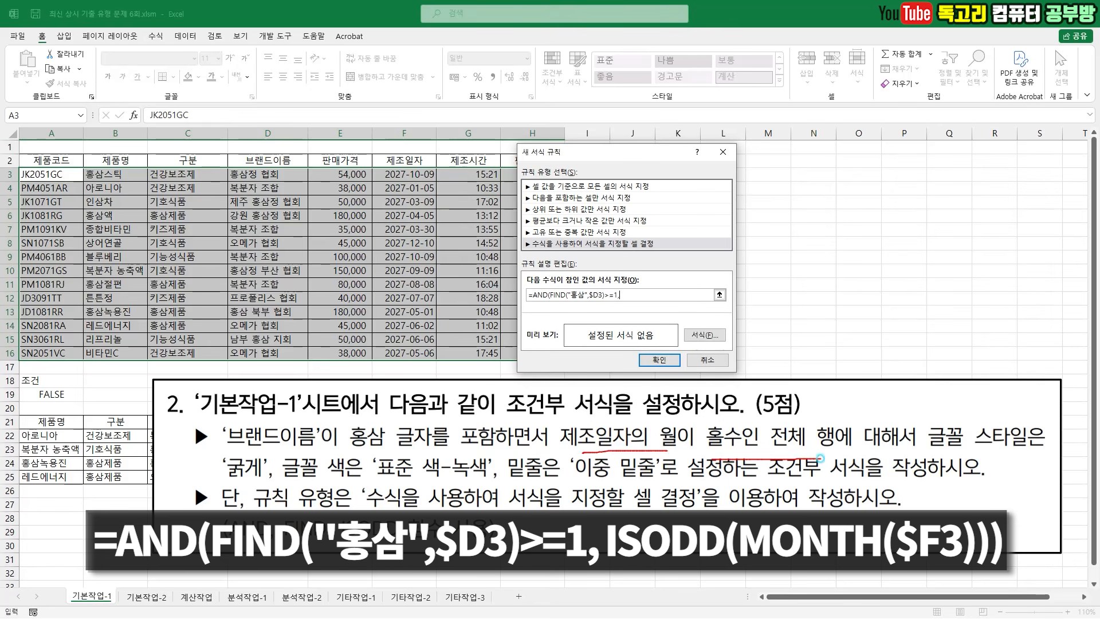
key(Escape)
Complete the rule's formula with the odd-month condition ISODD(MONTH($F3)) and close the AND function
text(ISODD)
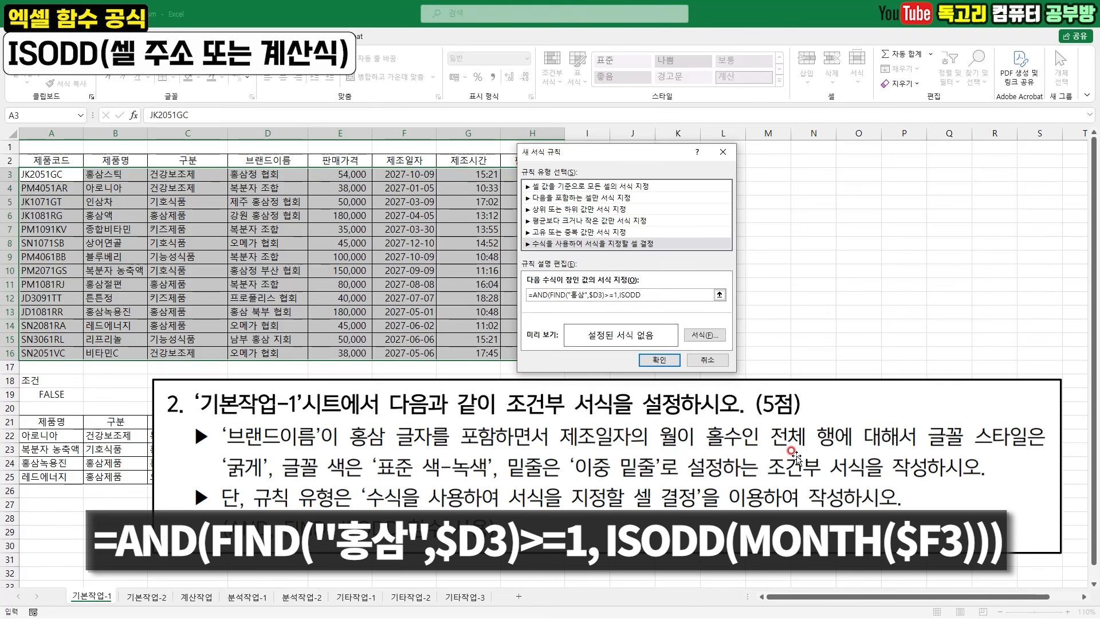
text(()
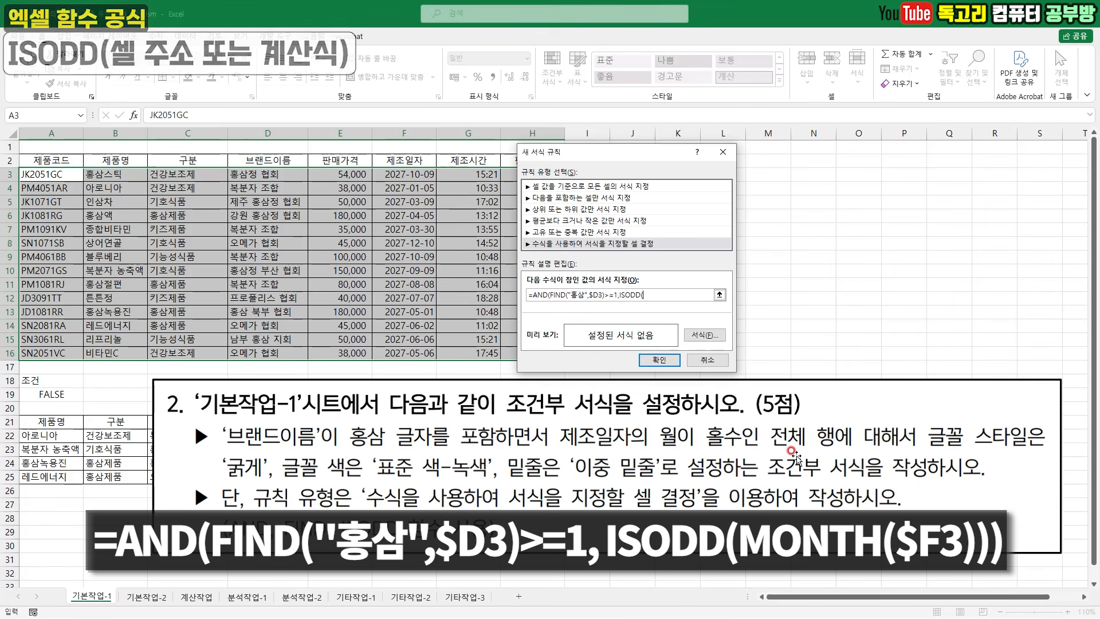
text(MONTH()
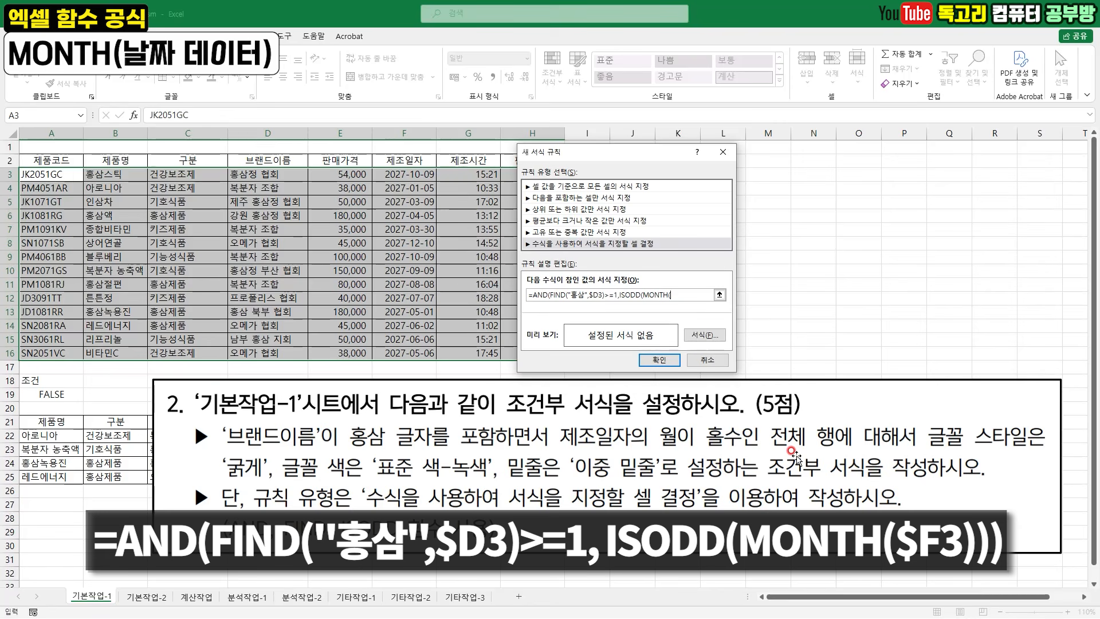
click(414, 174)
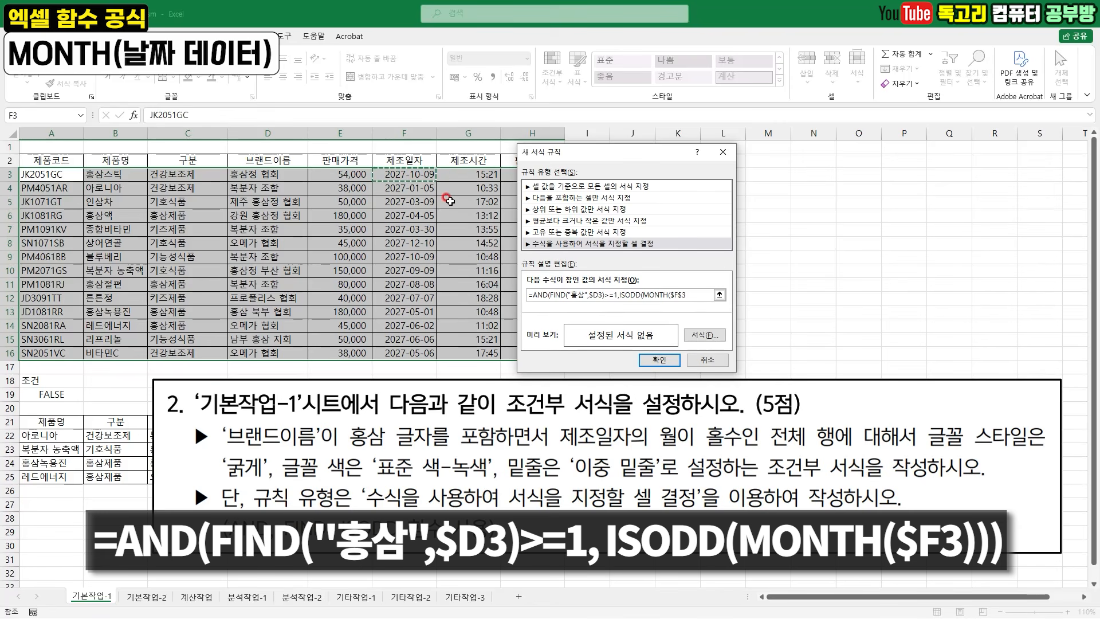
key(F4)
text())
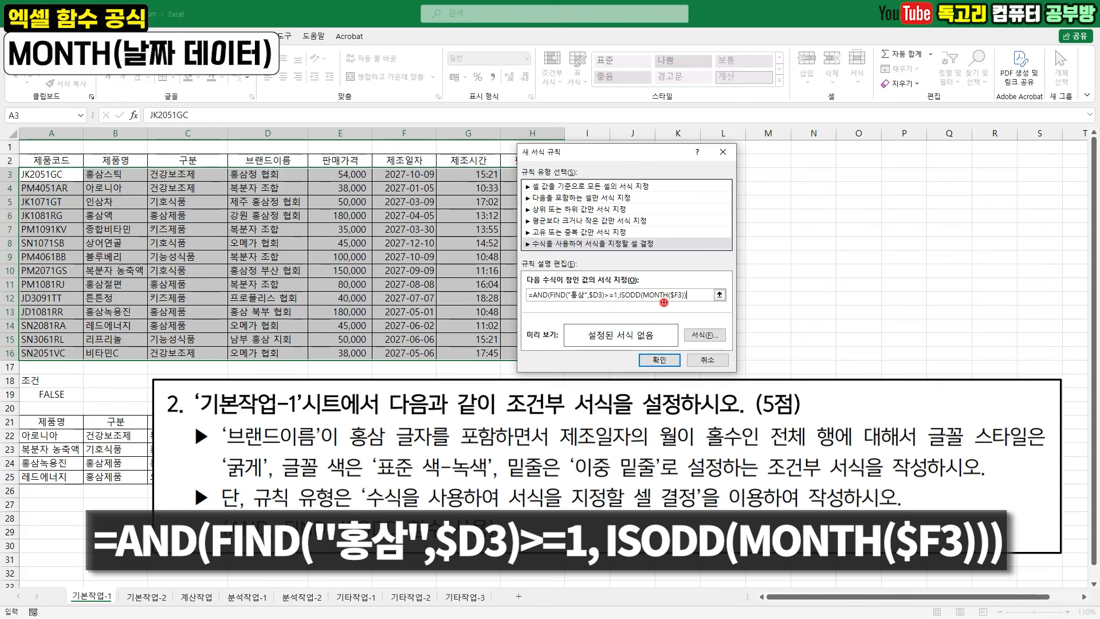
drag(677, 303, 637, 307)
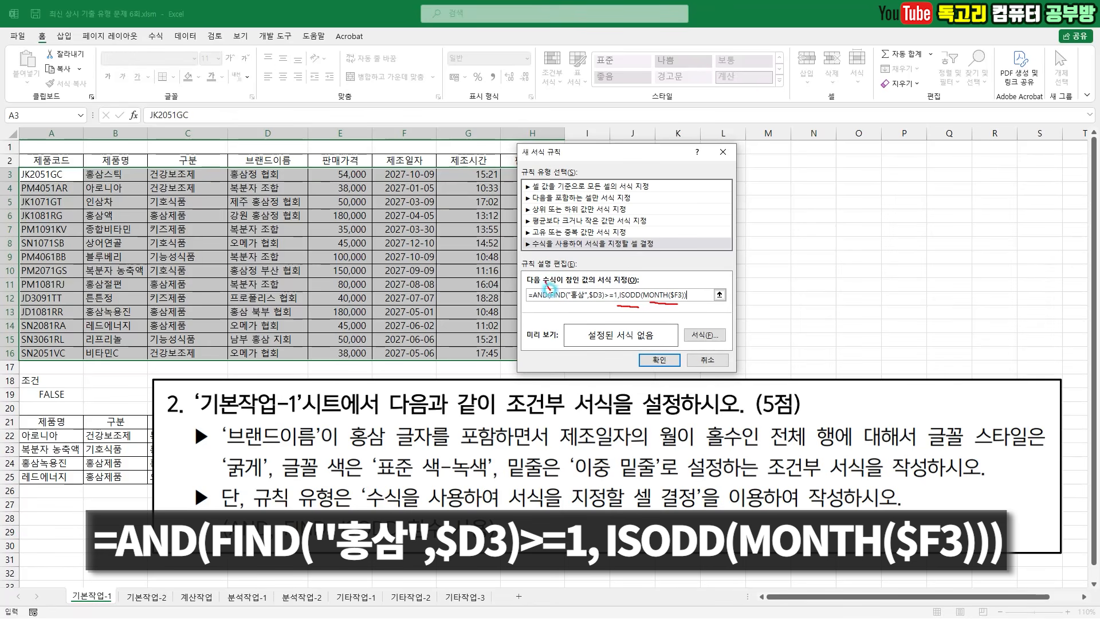
key(Escape)
click(696, 329)
mouse_move(702, 323)
mouse_down()
mouse_move(710, 337)
mouse_move(726, 316)
mouse_up()
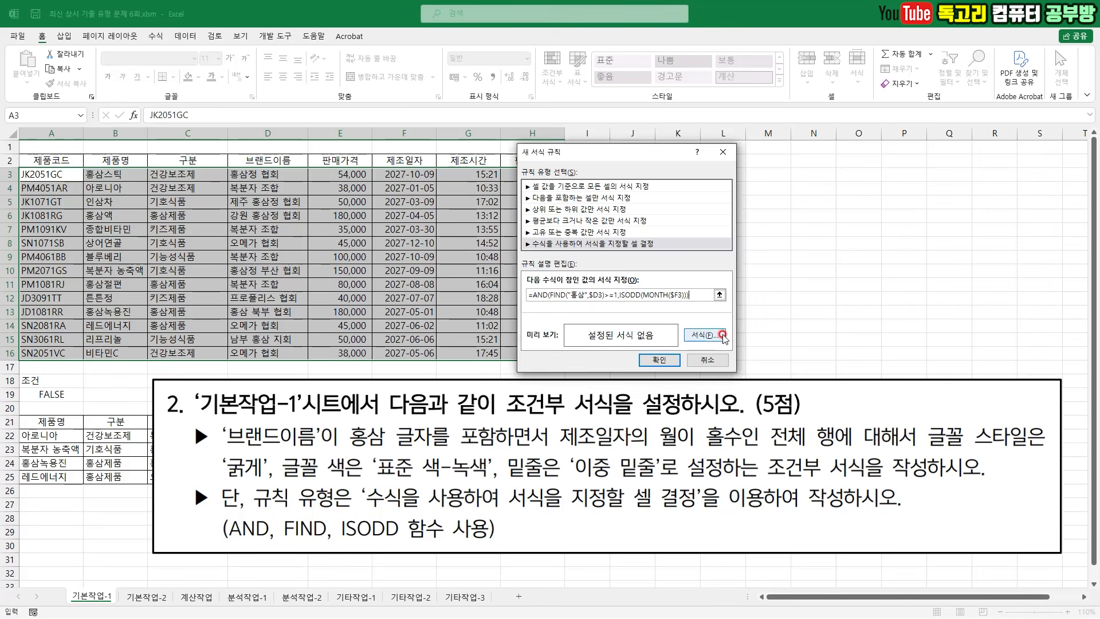
Set the rule's font style to bold (굵게) and its font color to the standard green
click(713, 335)
click(722, 169)
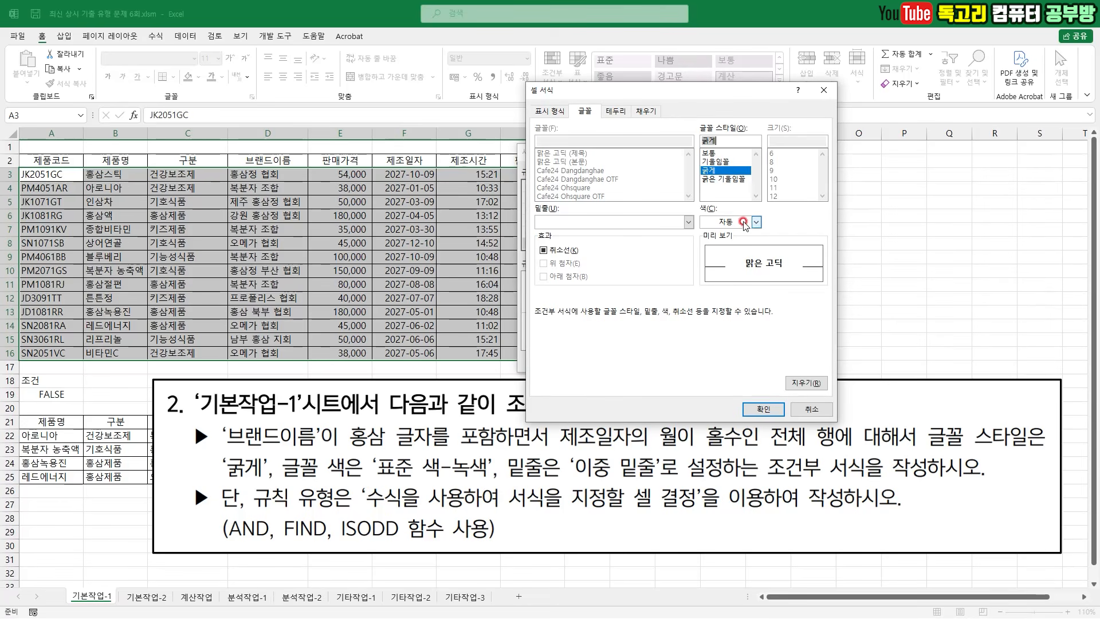
click(756, 222)
click(753, 348)
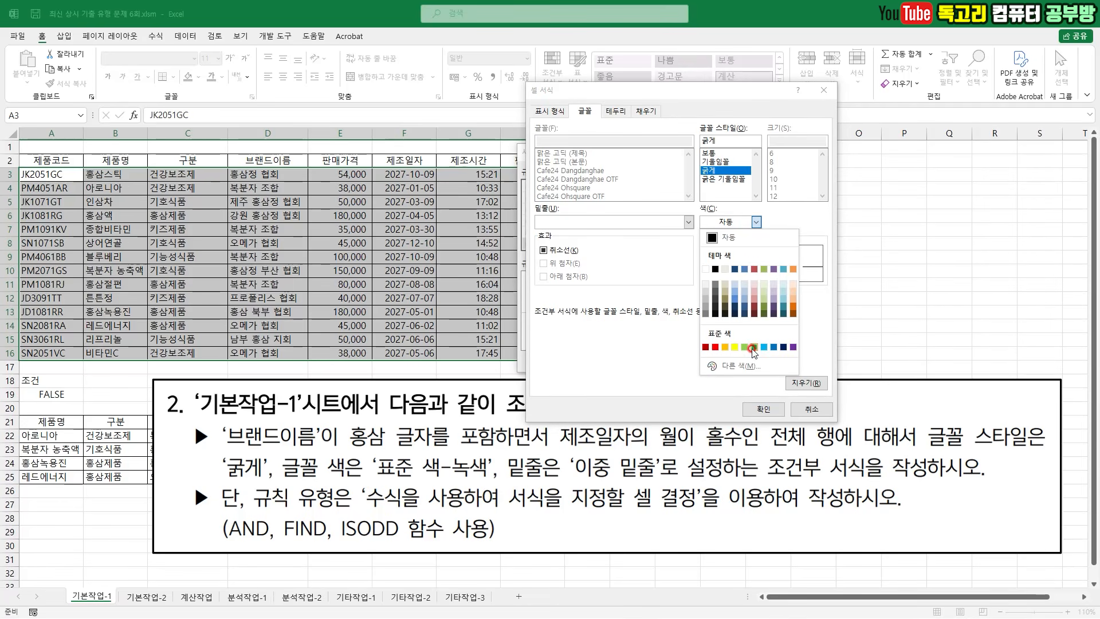
click(753, 347)
Set the rule's underline to double (이중 실선), apply the conditional formatting rule and deselect the table
click(602, 229)
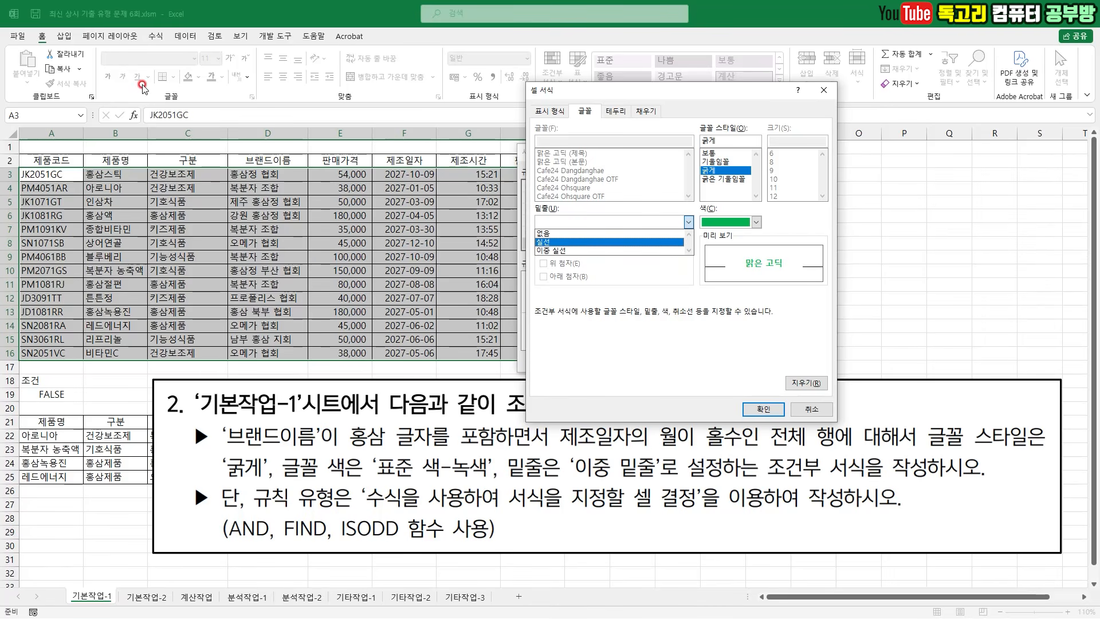
mouse_move(141, 87)
mouse_down()
mouse_move(156, 87)
mouse_move(121, 77)
mouse_move(155, 68)
mouse_move(158, 87)
mouse_up()
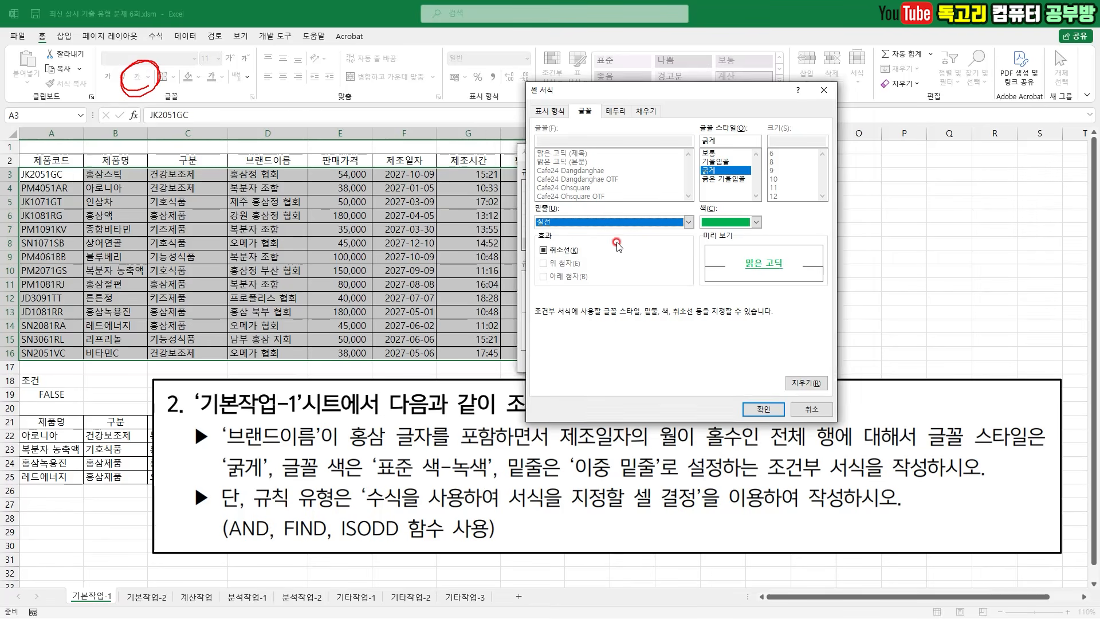
click(586, 242)
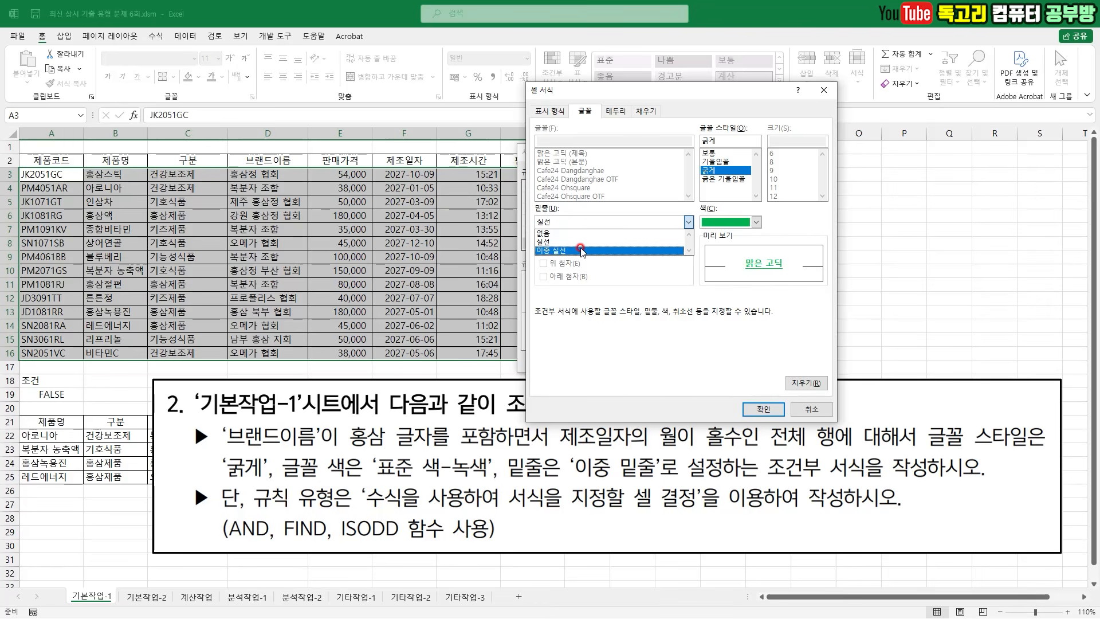
click(581, 250)
click(770, 415)
click(661, 359)
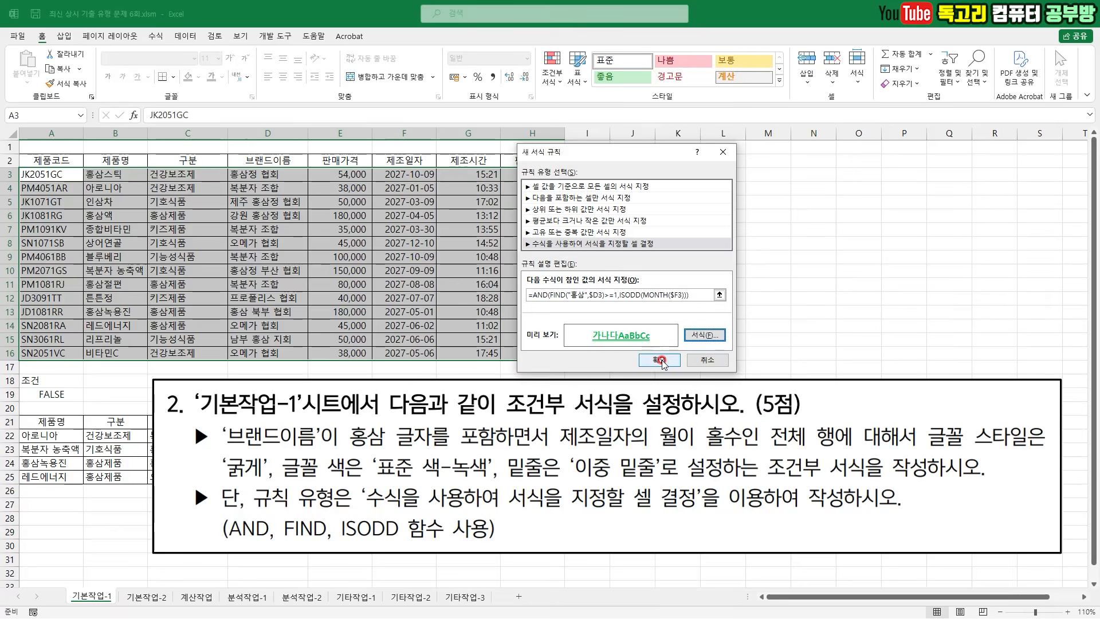
click(691, 325)
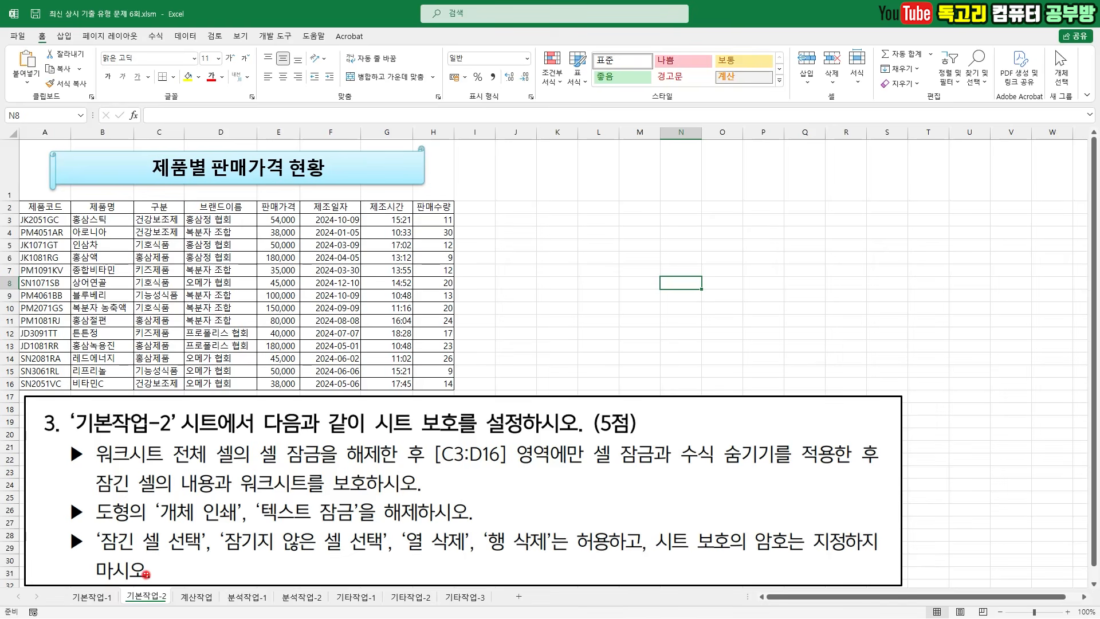
mouse_move(146, 574)
mouse_down()
mouse_move(153, 586)
mouse_move(169, 568)
mouse_up()
drag(389, 429, 468, 429)
key(e)
drag(173, 467, 312, 468)
drag(448, 468, 506, 467)
drag(587, 466, 774, 468)
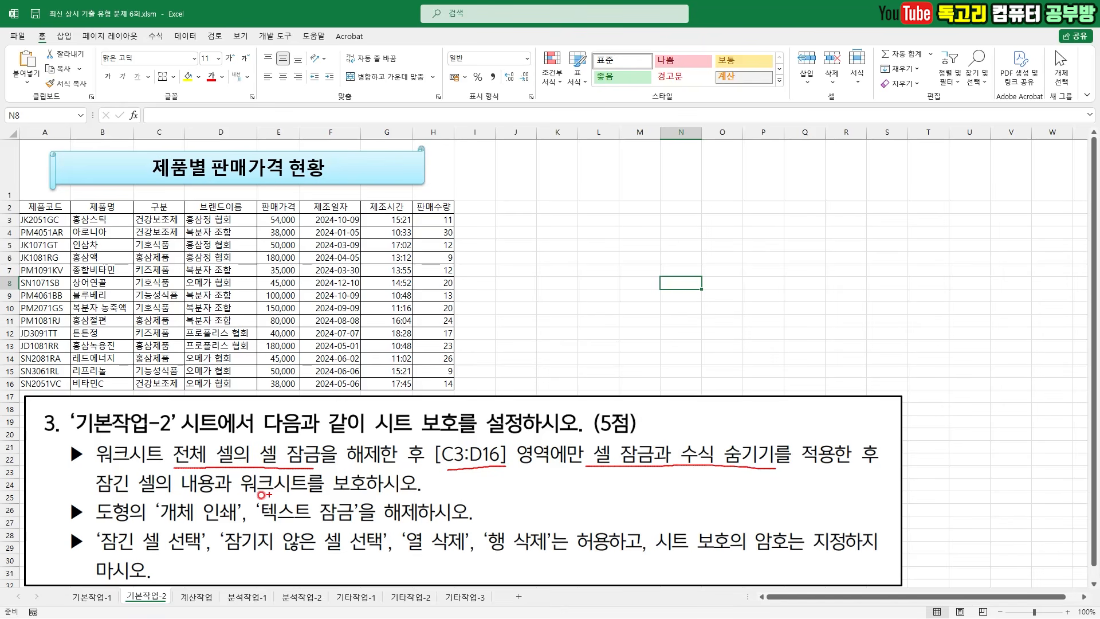
drag(111, 496, 298, 500)
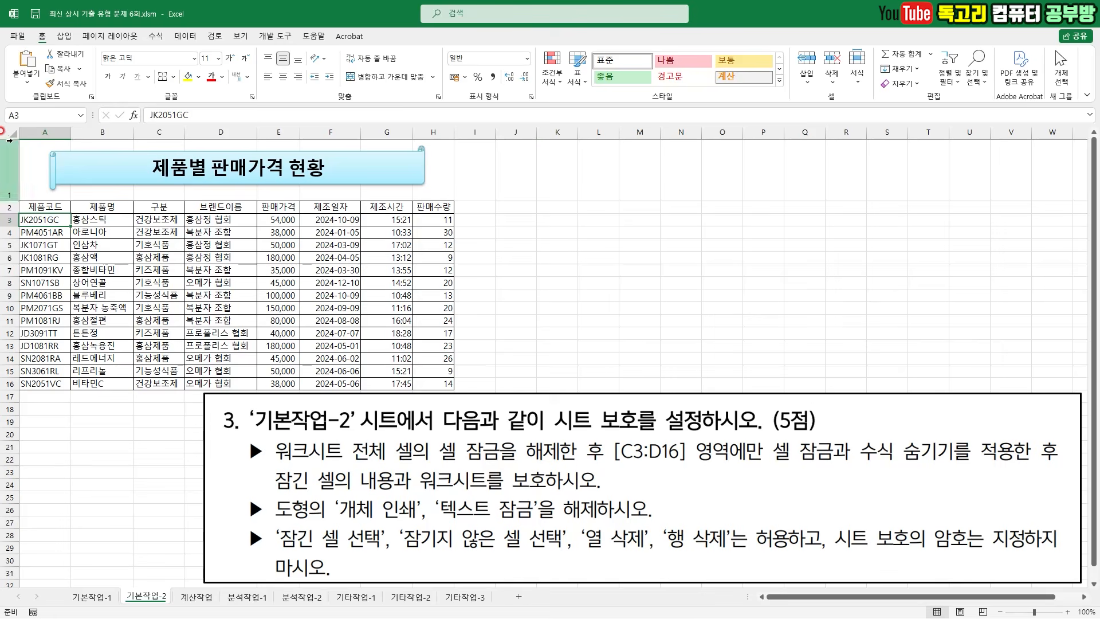
Turn off the locked (잠금) protection attribute for every cell on the 기본작업-2 worksheet
click(10, 130)
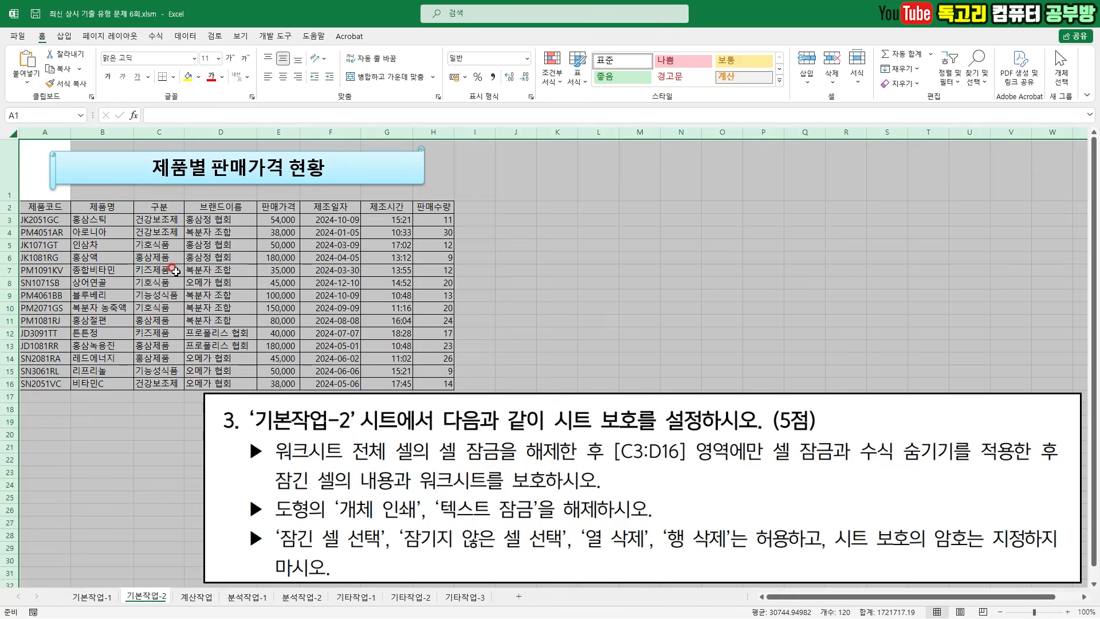
right_click(177, 272)
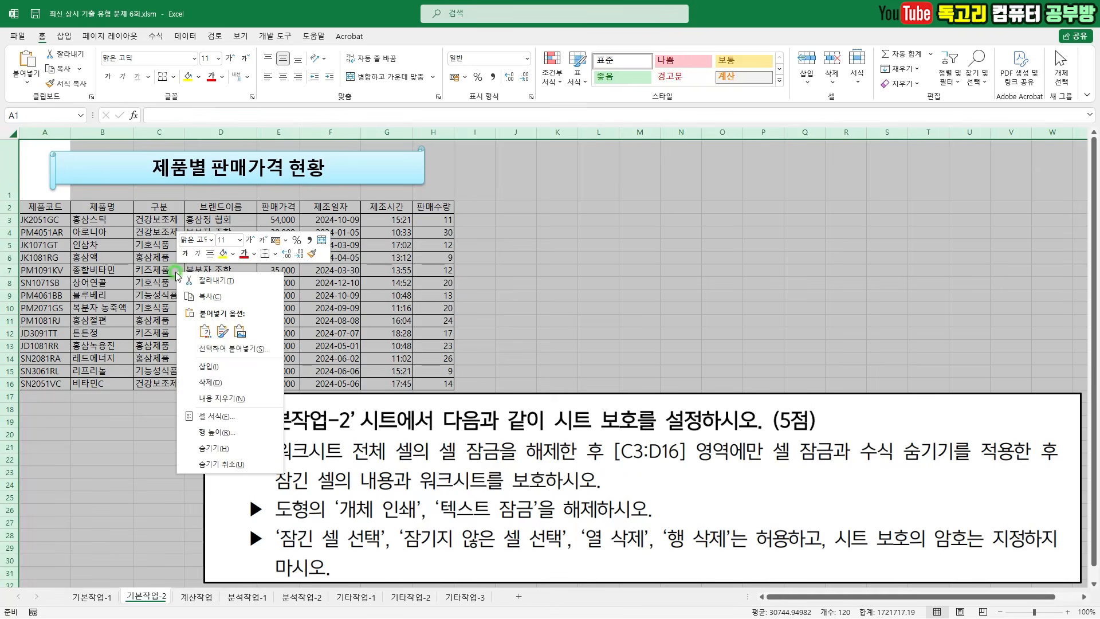
click(230, 417)
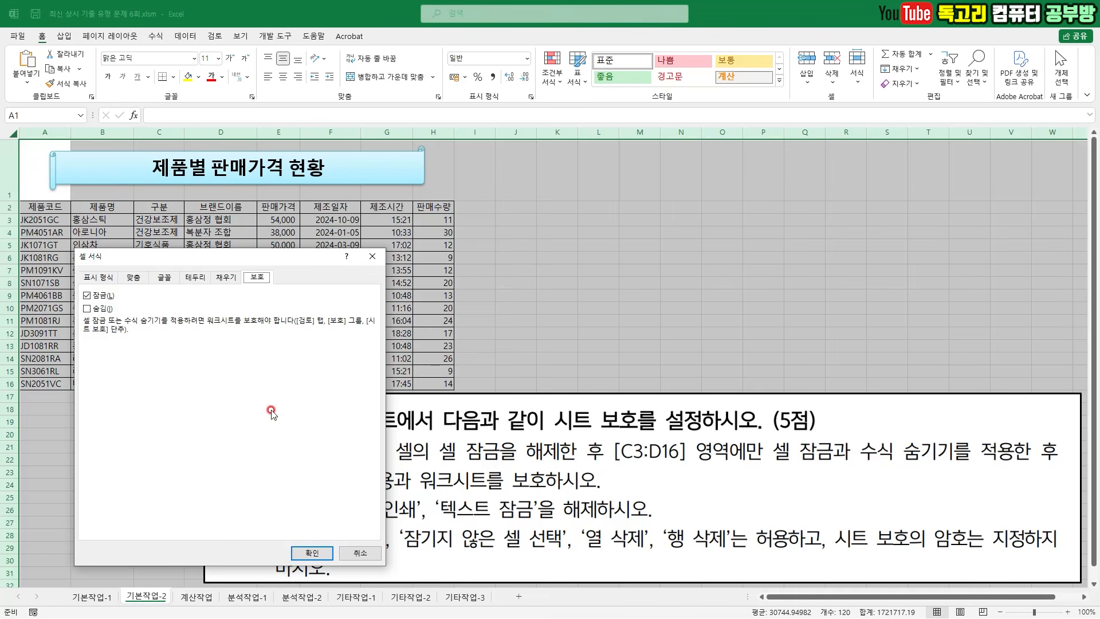
click(97, 296)
drag(280, 271, 245, 294)
mouse_move(333, 562)
mouse_down()
mouse_move(301, 571)
mouse_move(334, 556)
mouse_move(315, 573)
mouse_up()
key(Escape)
click(314, 554)
click(516, 308)
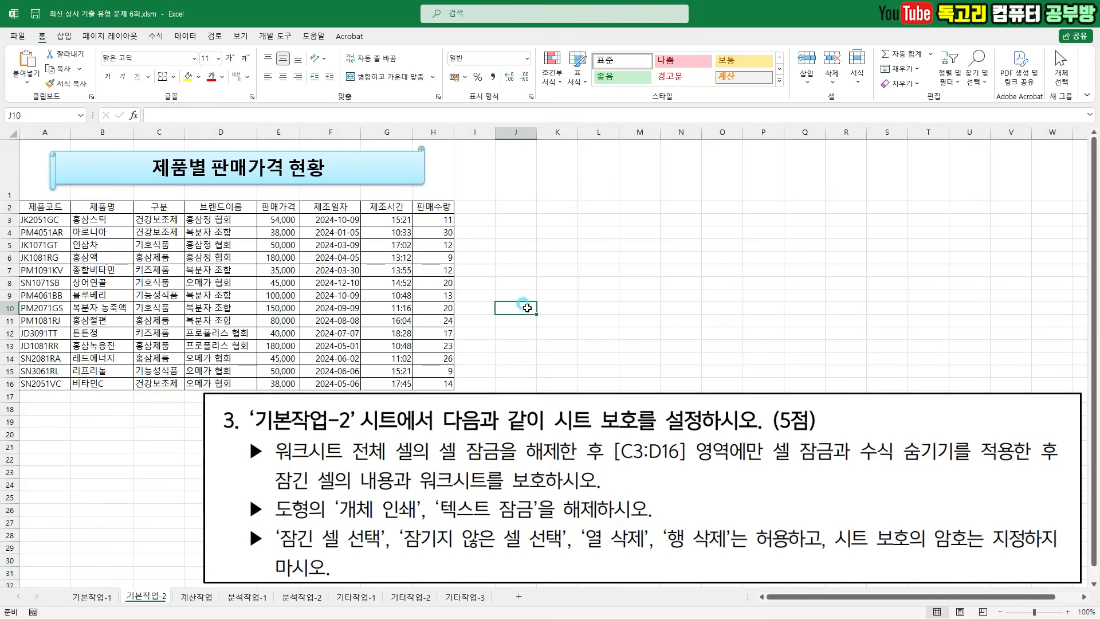
Apply both cell locking (잠금) and formula hiding (숨김) to the range C3:D16
drag(172, 218, 212, 382)
right_click(212, 383)
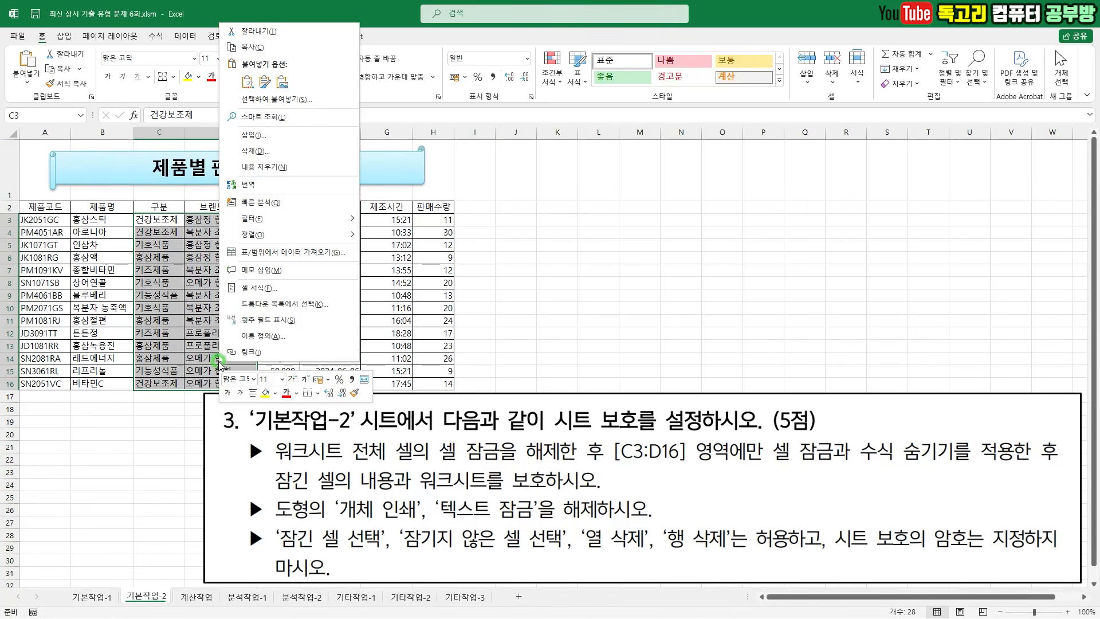
click(287, 289)
click(156, 170)
click(159, 183)
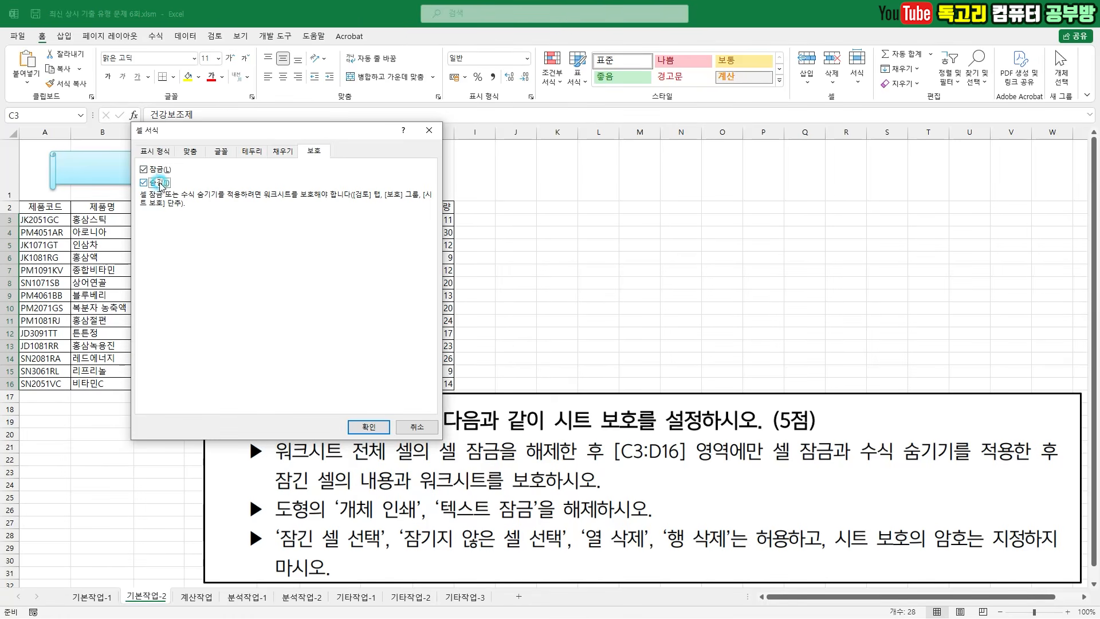
drag(185, 132, 345, 163)
mouse_move(346, 204)
mouse_down()
mouse_move(329, 226)
mouse_move(345, 208)
mouse_up()
mouse_move(552, 482)
mouse_down()
mouse_move(524, 487)
mouse_move(550, 448)
mouse_up()
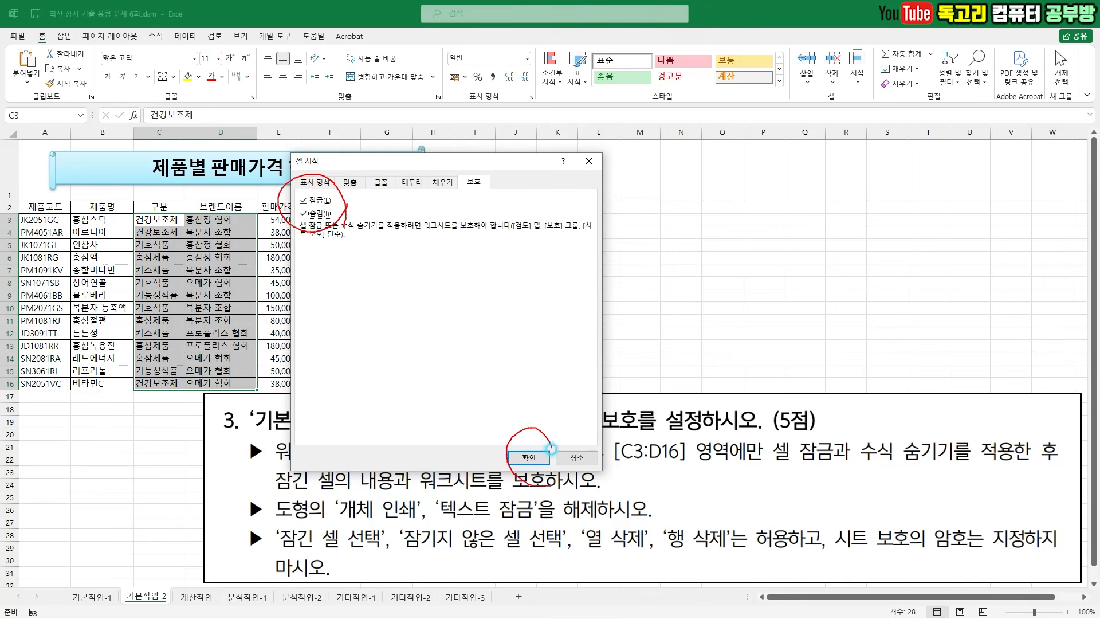
click(538, 457)
Disable object printing (개체 인쇄) and text locking (텍스트 잠금) in the properties of the 제품별 판매가격 현황 title shape
drag(289, 523, 543, 519)
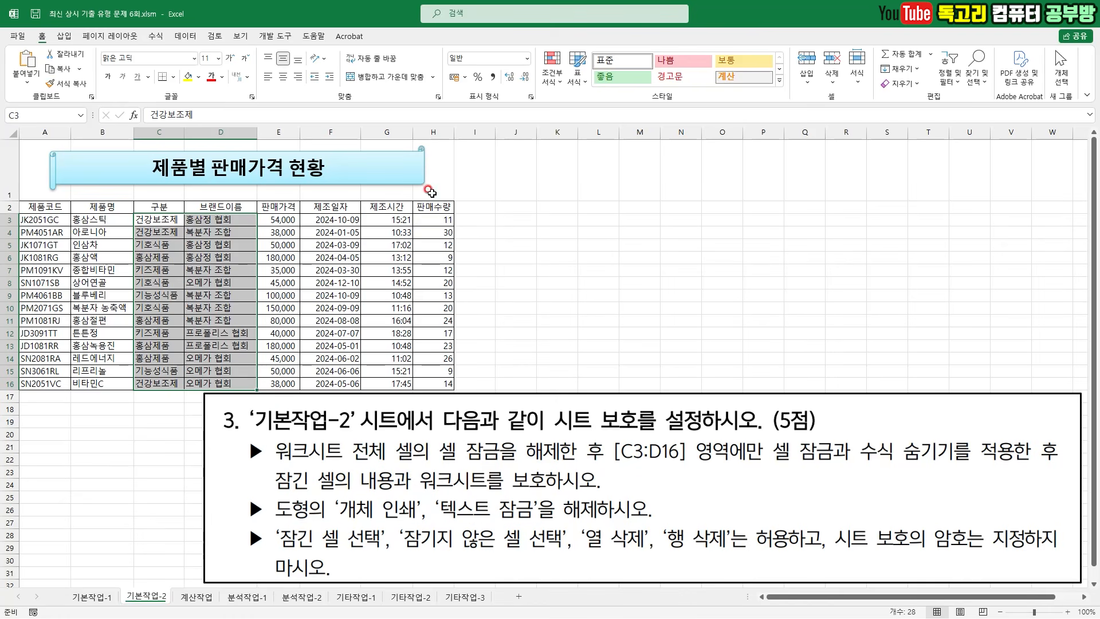
click(406, 165)
right_click(410, 169)
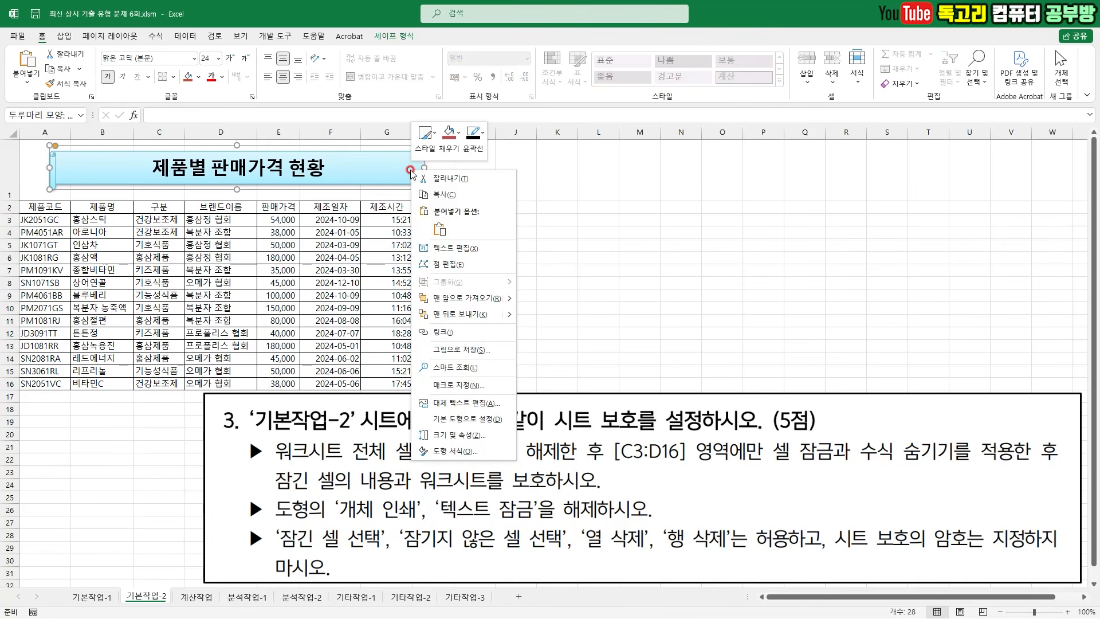
click(485, 450)
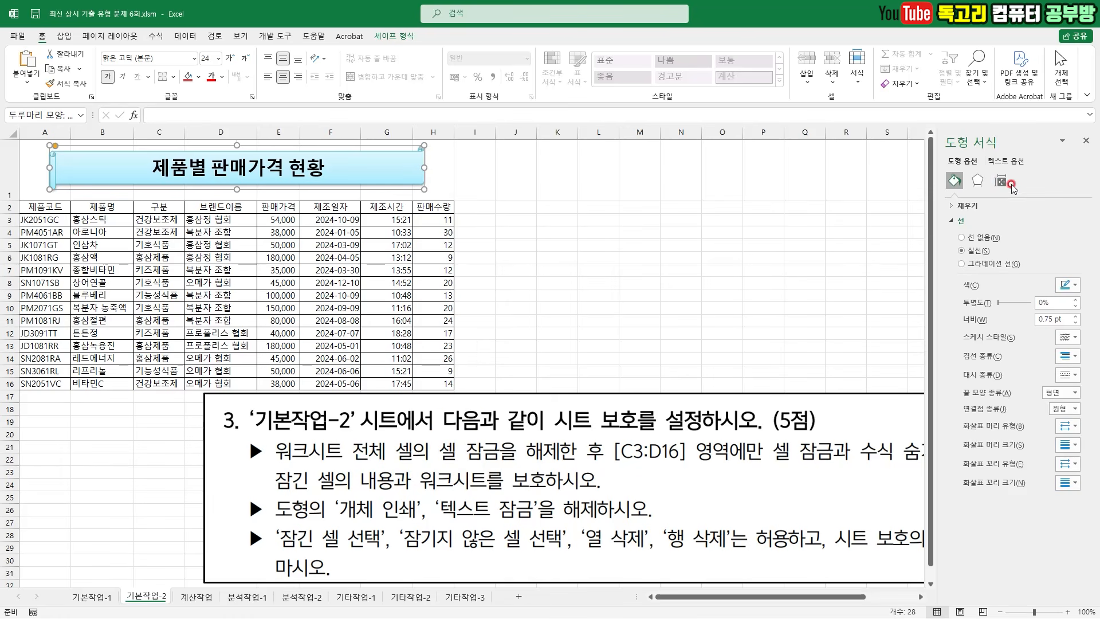
drag(1017, 190, 987, 169)
key(Escape)
click(1002, 184)
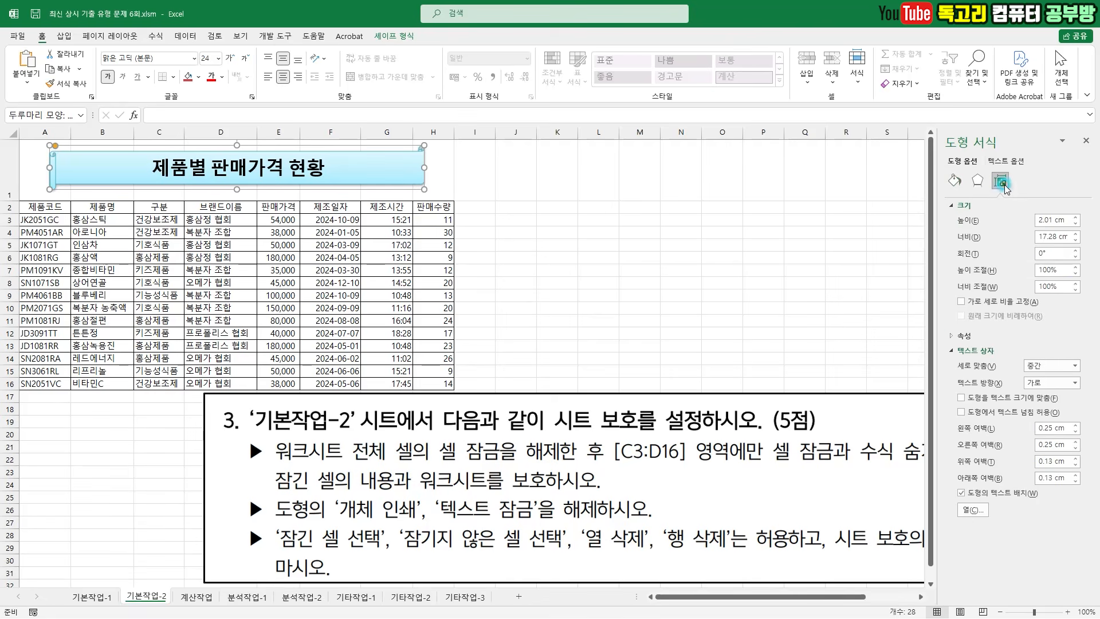
click(965, 337)
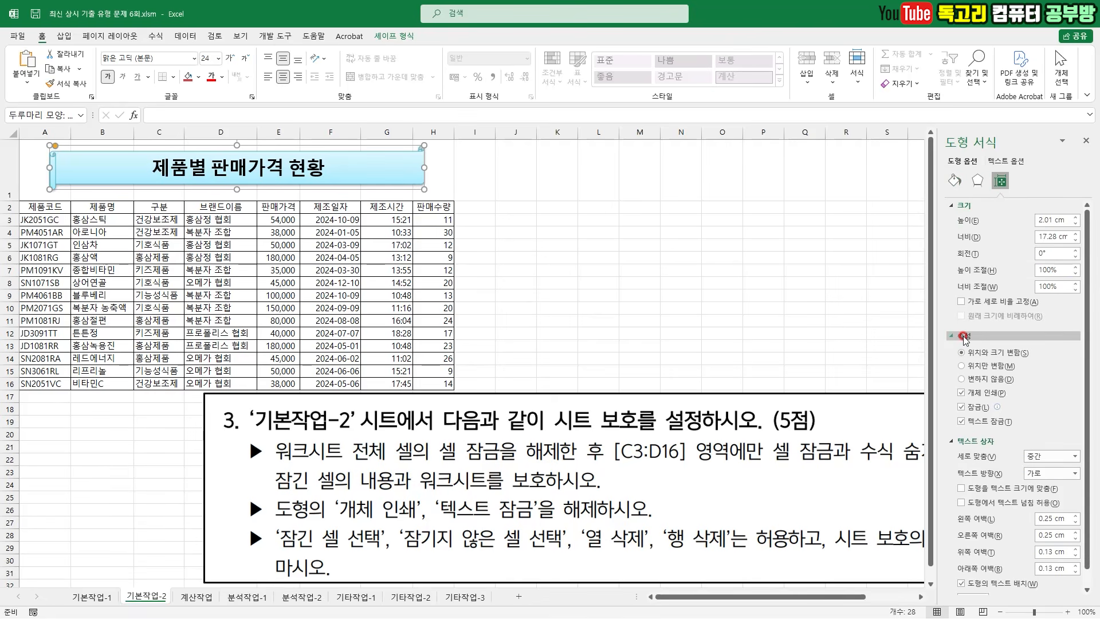
click(962, 393)
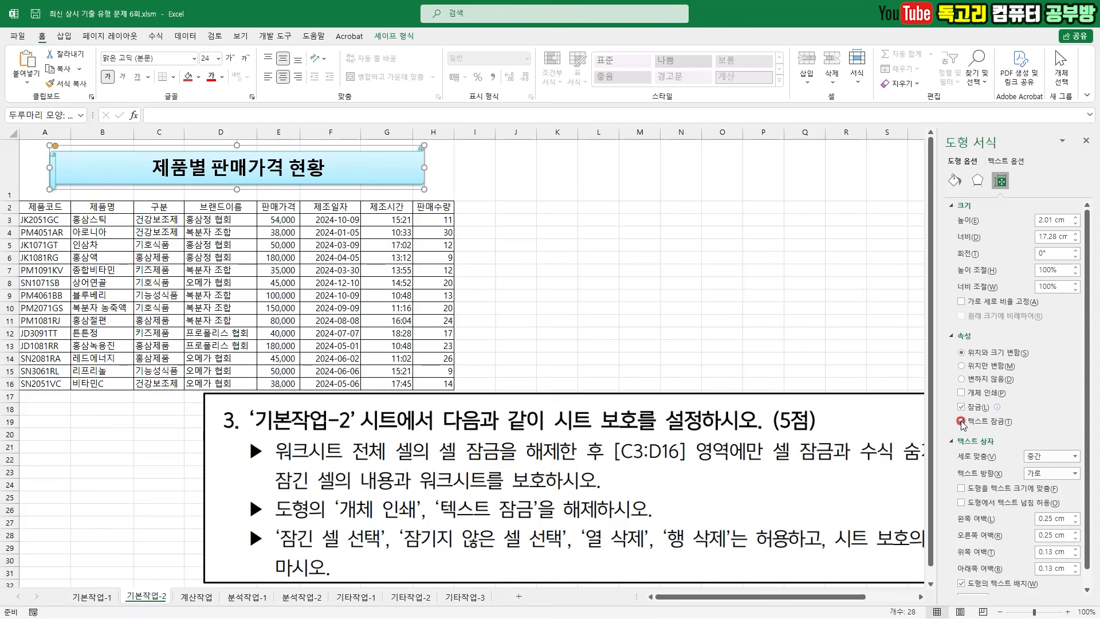
click(963, 422)
mouse_move(1019, 427)
mouse_down()
mouse_move(950, 431)
mouse_move(1002, 392)
mouse_up()
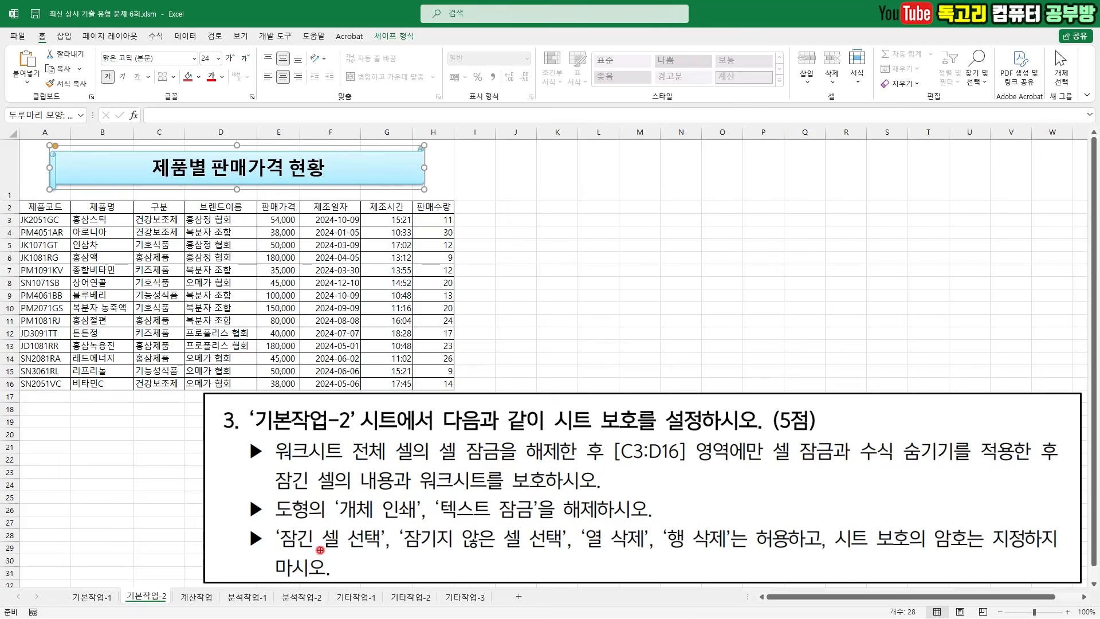
Protect the sheet and its locked cells without a password, allowing selection of locked and unlocked cells, column deletion (열 삭제) and row deletion (행 삭제)
drag(284, 546, 760, 553)
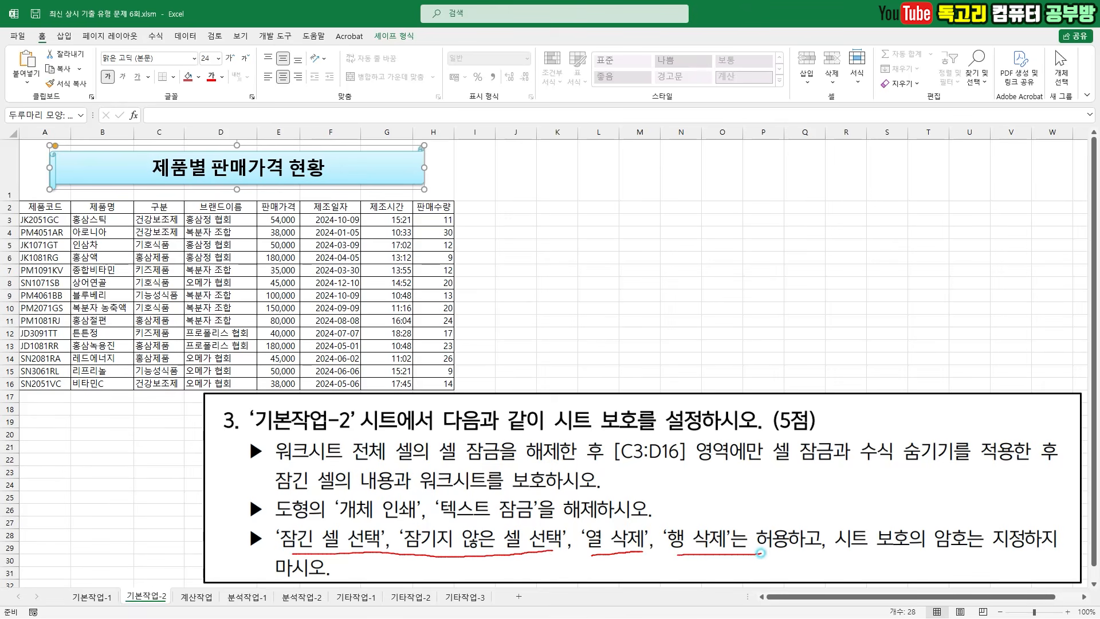
drag(887, 555, 1004, 556)
key(Escape)
click(502, 218)
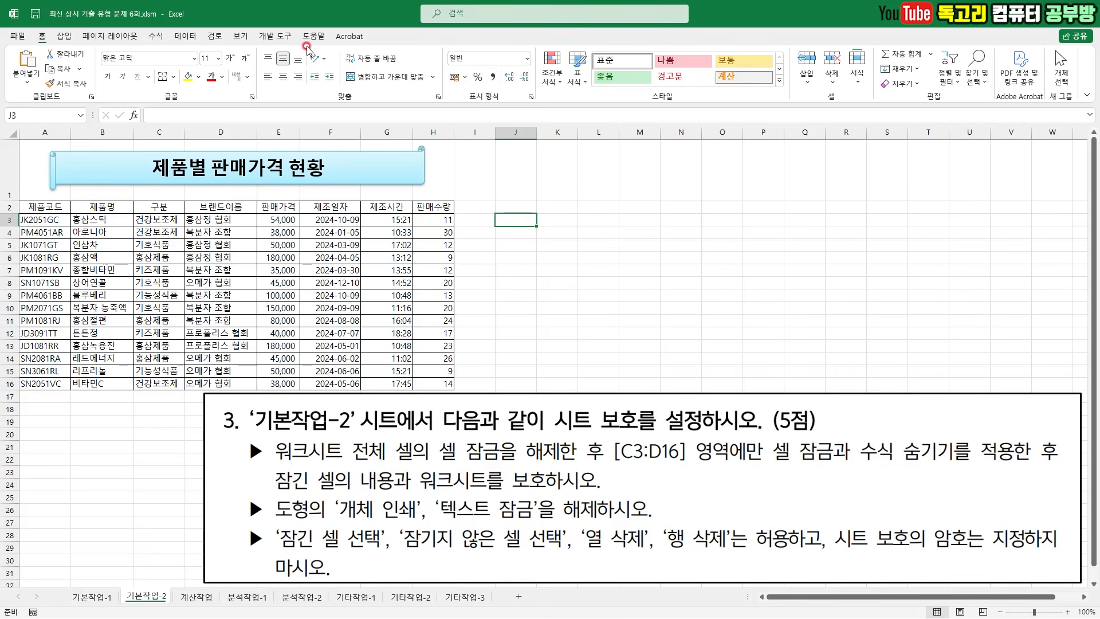
click(215, 36)
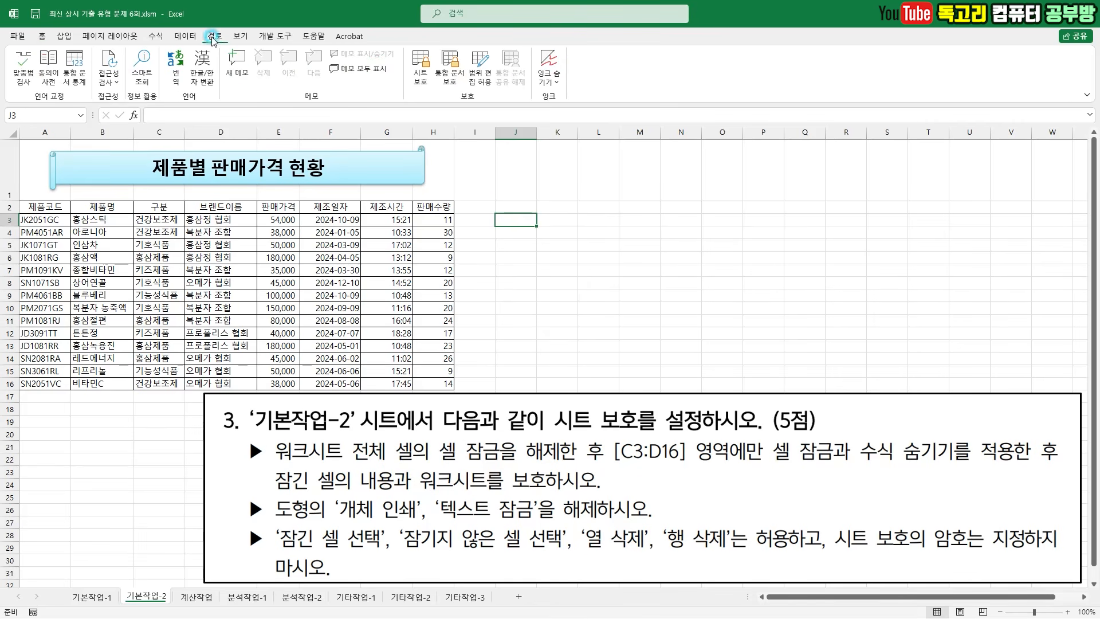
click(420, 79)
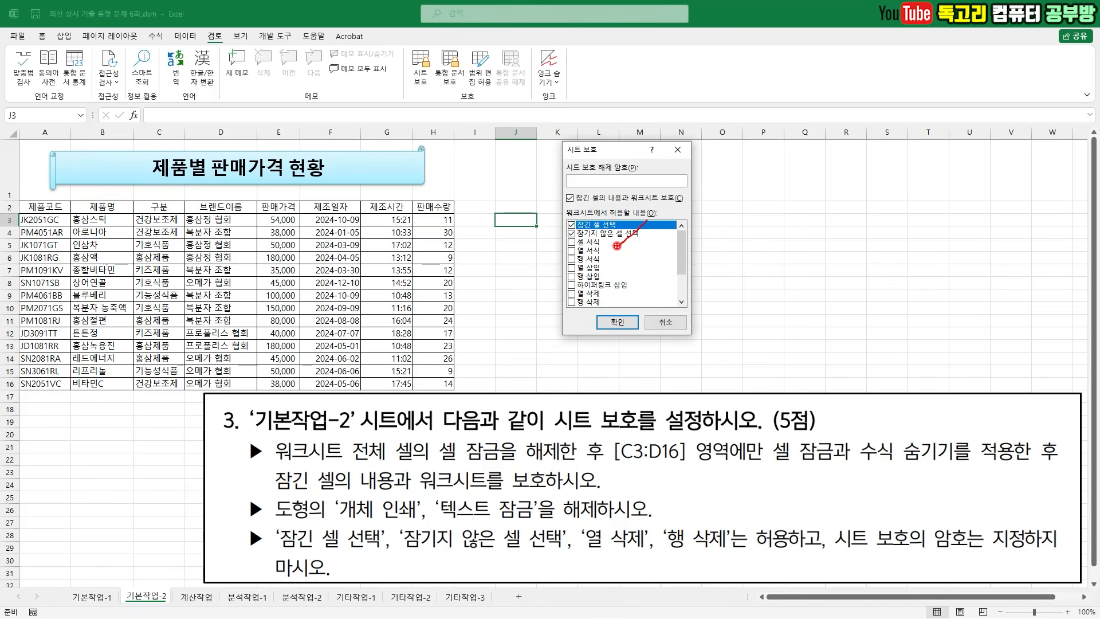
drag(575, 207, 637, 205)
key(Escape)
click(572, 294)
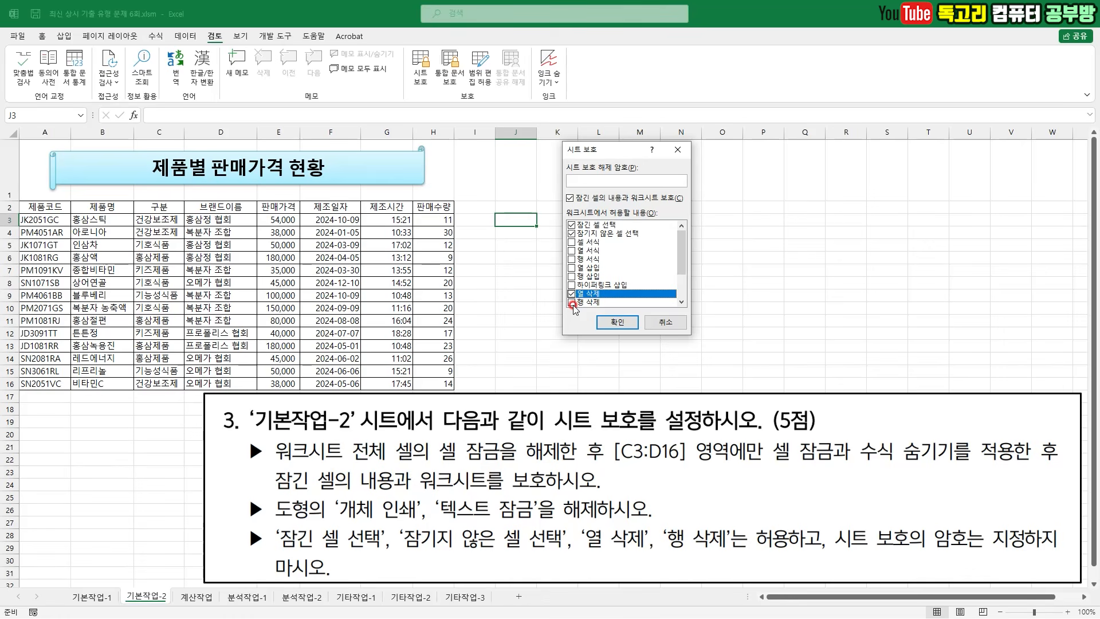
click(571, 302)
mouse_move(566, 314)
mouse_down()
mouse_move(603, 309)
mouse_move(556, 280)
mouse_move(606, 308)
mouse_up()
mouse_move(647, 192)
mouse_down()
mouse_move(625, 173)
mouse_move(645, 202)
mouse_up()
drag(646, 312, 611, 353)
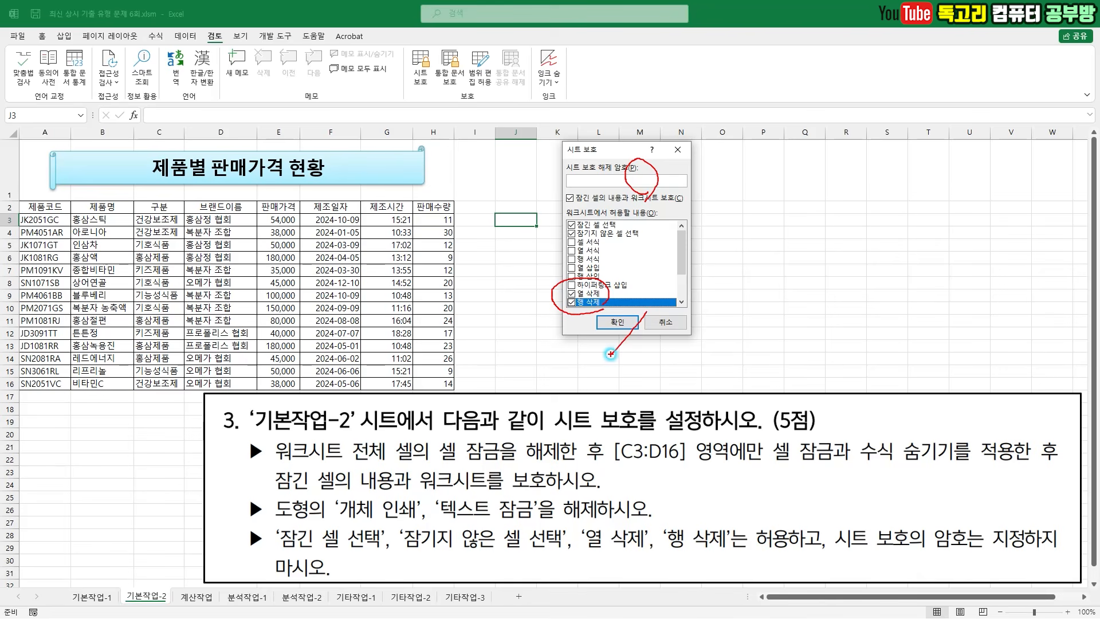
click(611, 321)
click(613, 321)
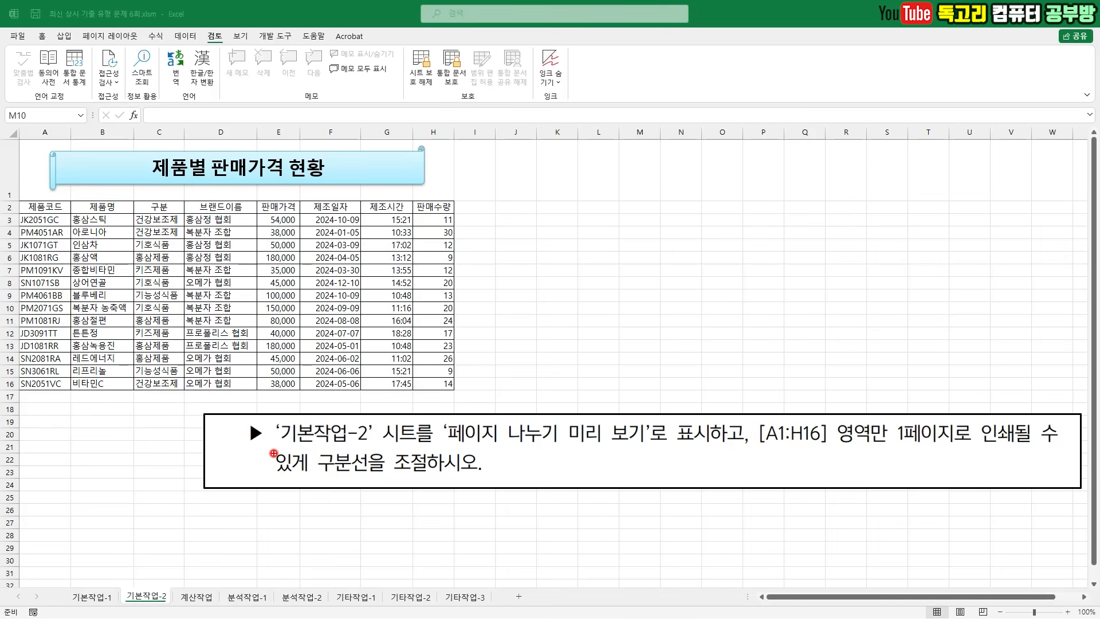
Show 기본작업-2 in Page Break Preview and move the vertical page break to column H's outer edge so A1:H16 prints on one page
drag(284, 453, 655, 450)
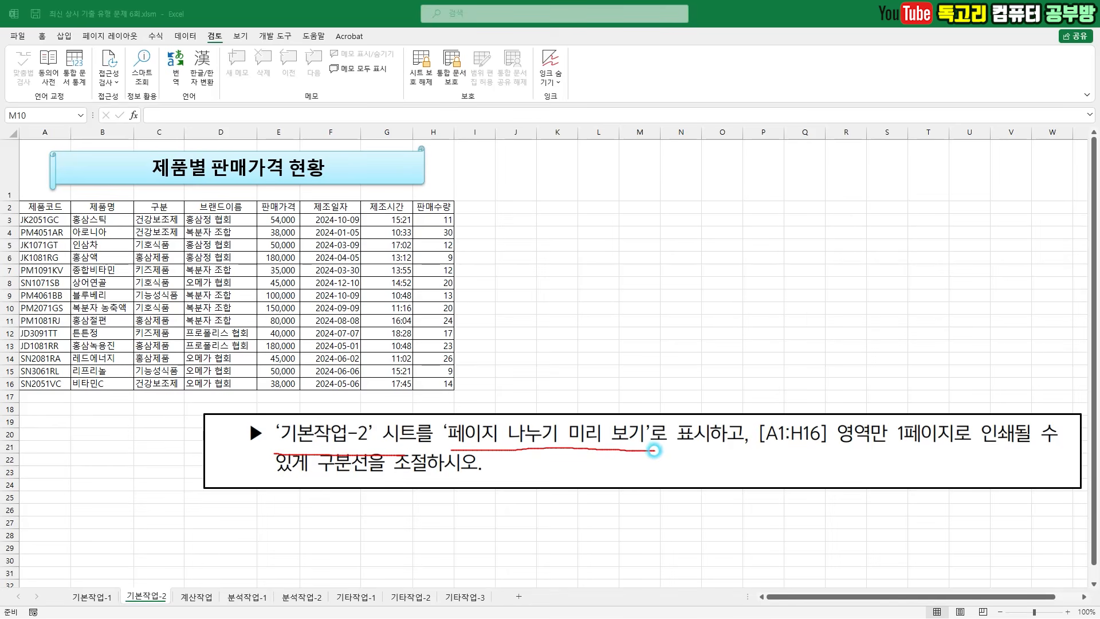
drag(750, 452, 948, 451)
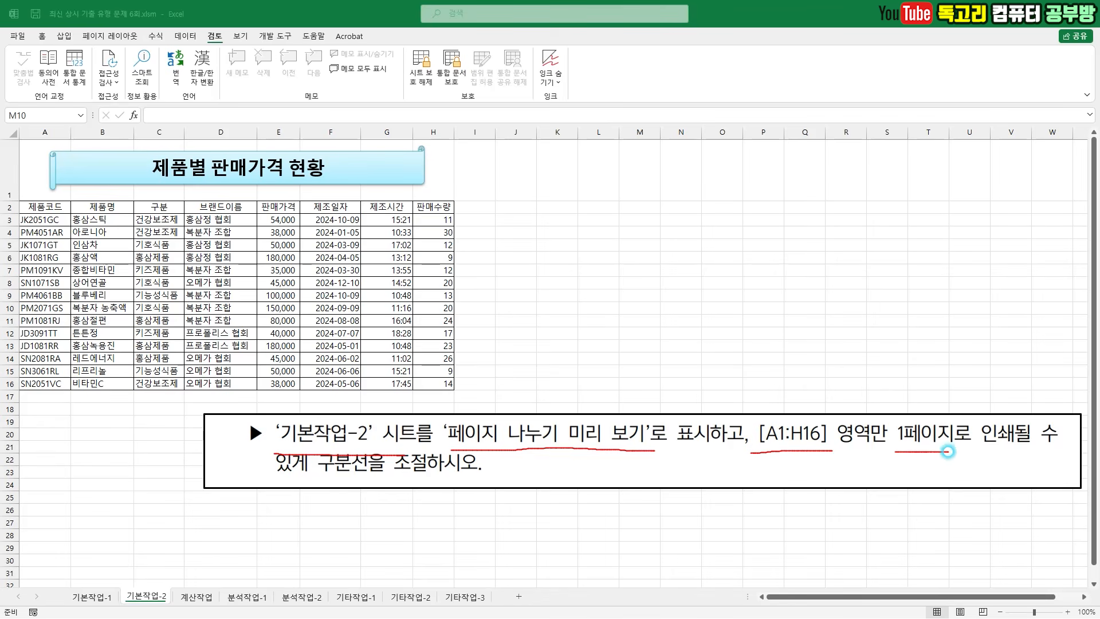
drag(278, 470, 408, 473)
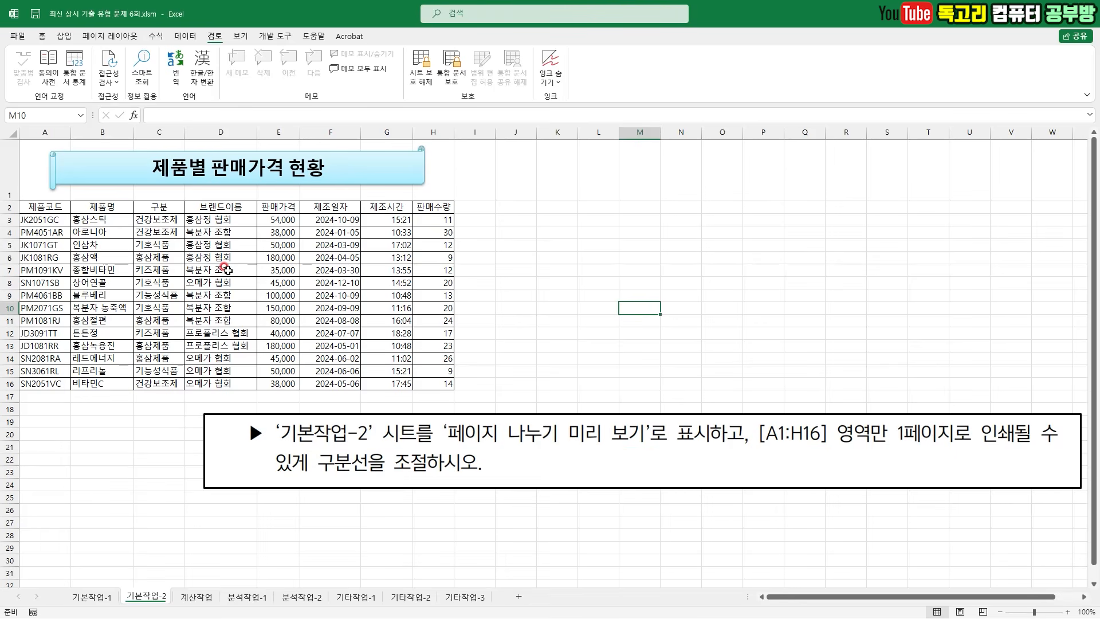
click(240, 37)
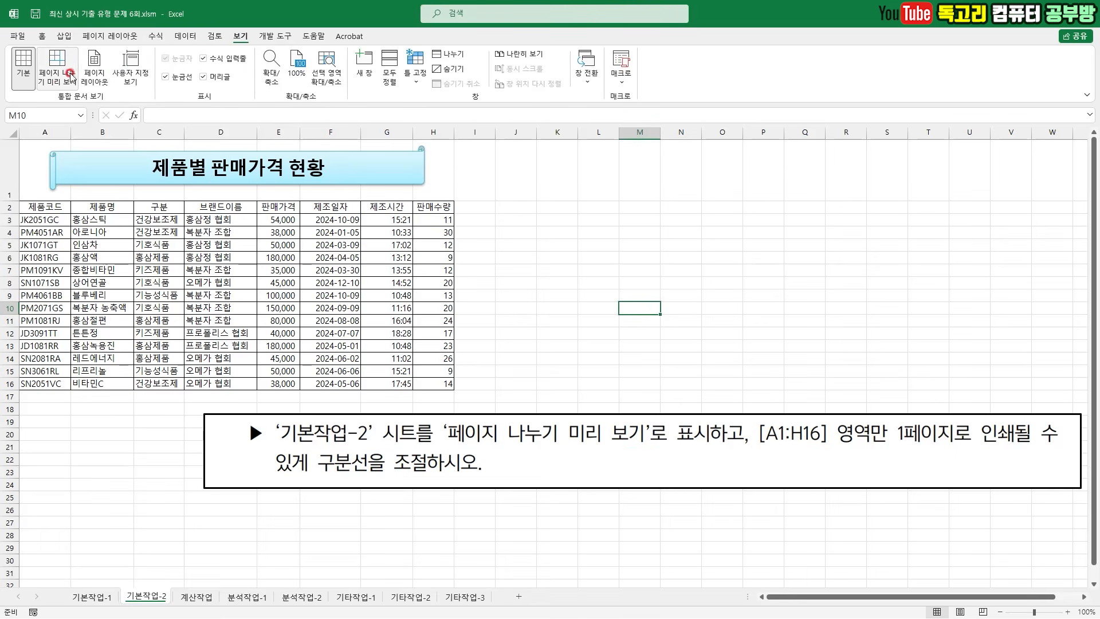
click(59, 86)
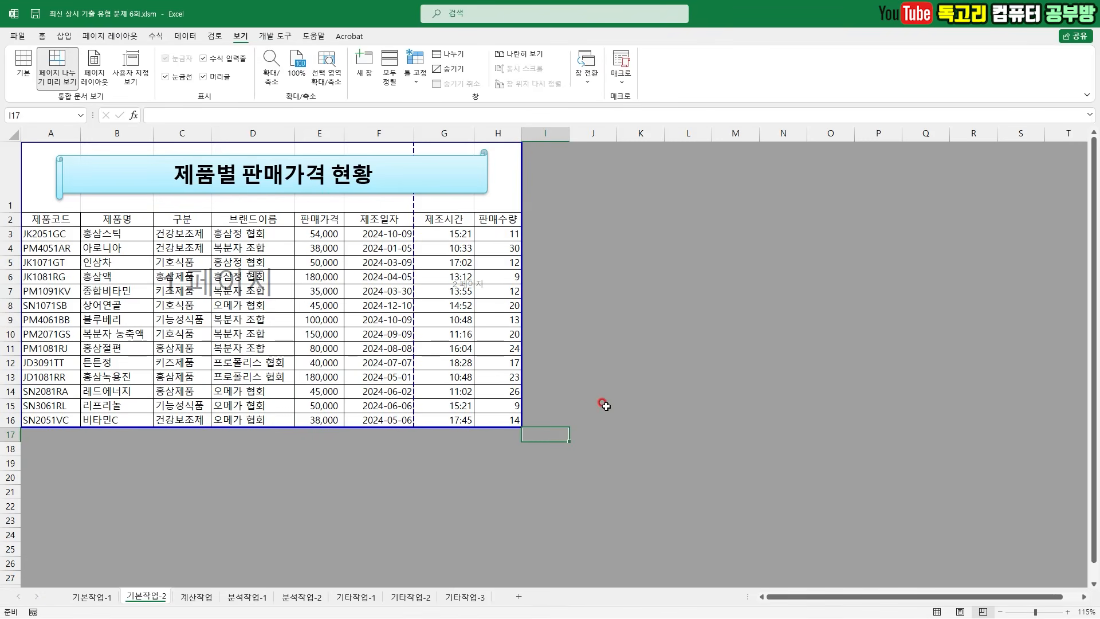
mouse_move(419, 346)
mouse_down()
mouse_move(405, 314)
mouse_move(409, 352)
mouse_up()
drag(412, 341, 515, 345)
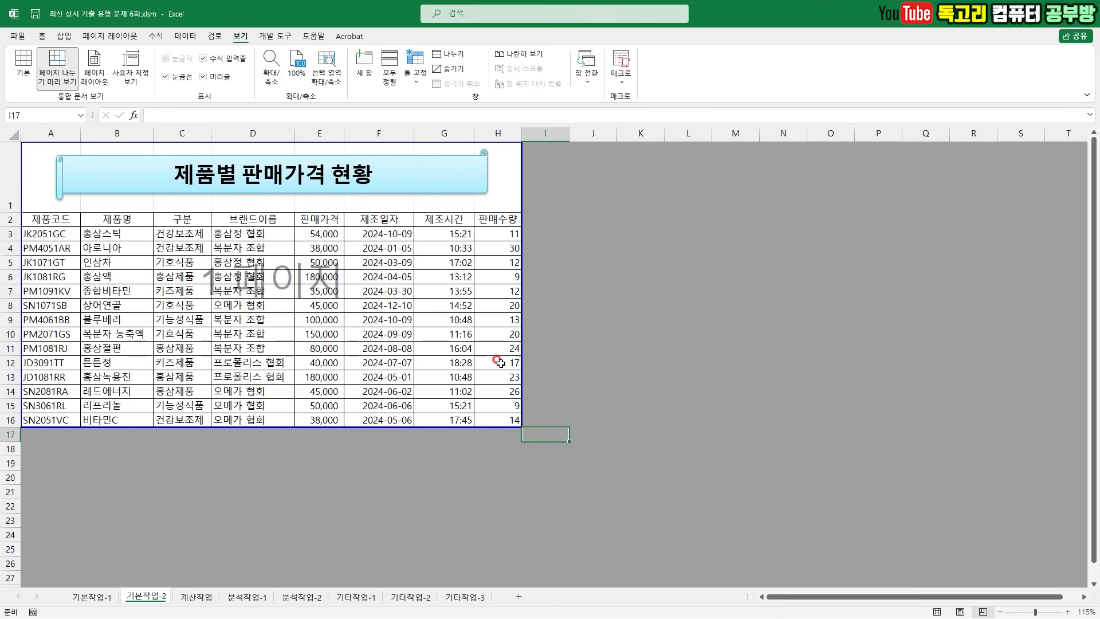
mouse_move(48, 168)
mouse_down()
mouse_move(287, 336)
mouse_move(510, 437)
mouse_up()
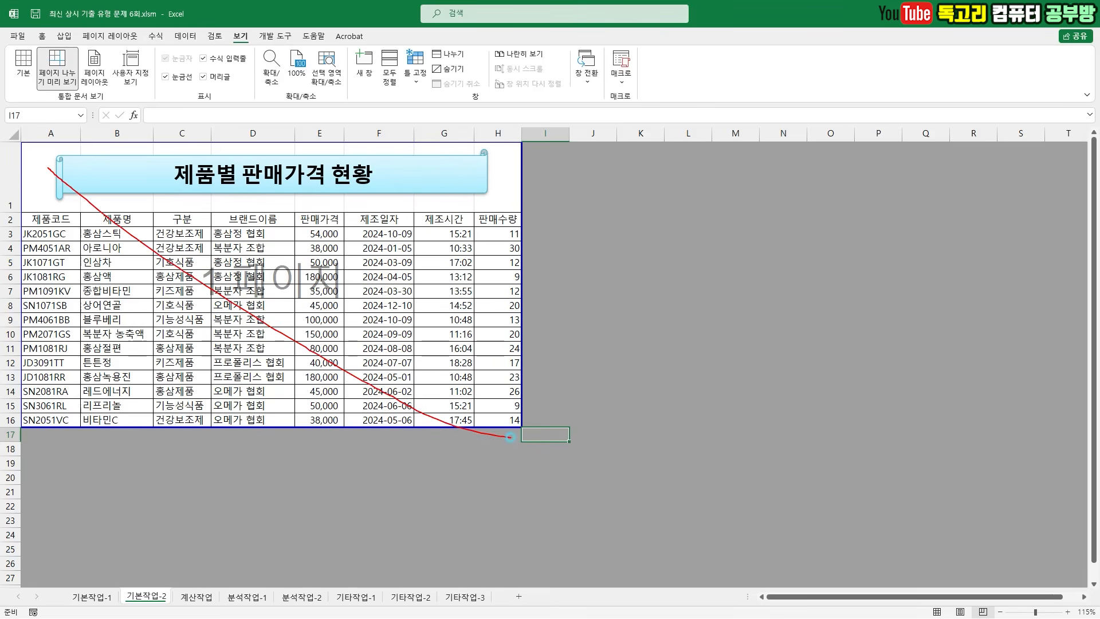
click(545, 437)
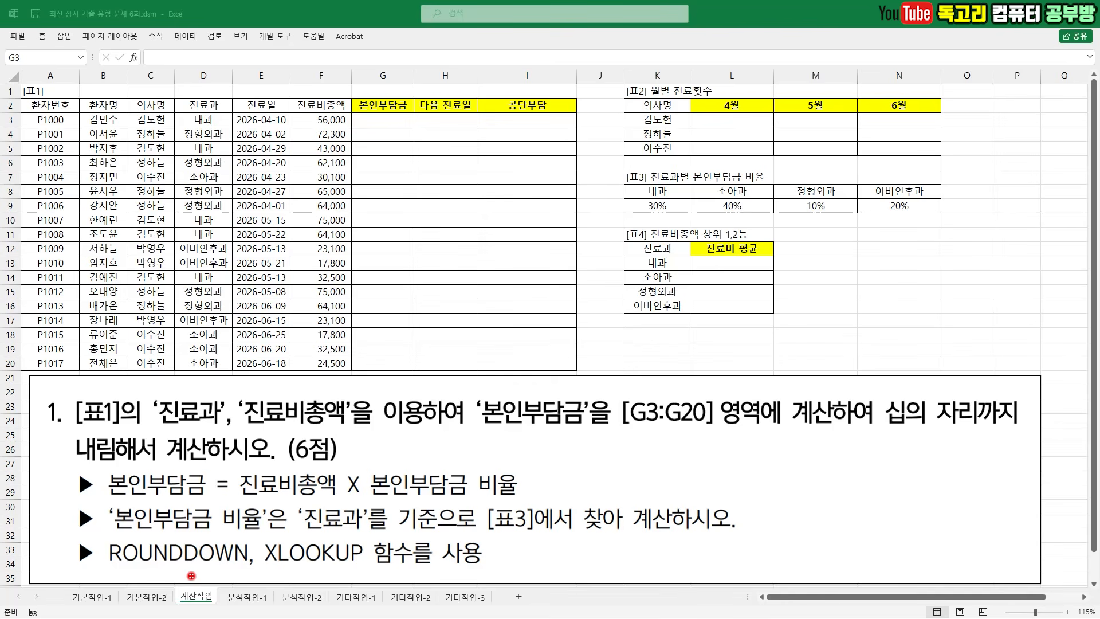
Examine the first 계산작업 task's requirements for computing 본인부담금 in G3:G20, along with the copayment ratio table [표3]
drag(190, 572, 248, 542)
drag(164, 429, 200, 428)
drag(282, 426, 366, 425)
drag(476, 433, 986, 439)
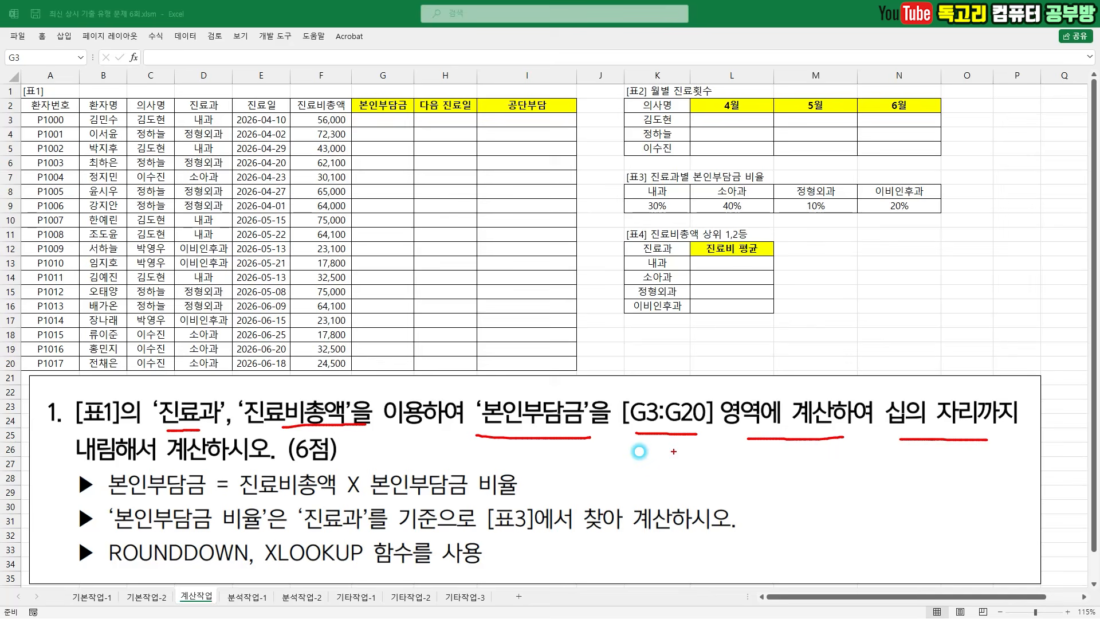
drag(52, 462, 212, 456)
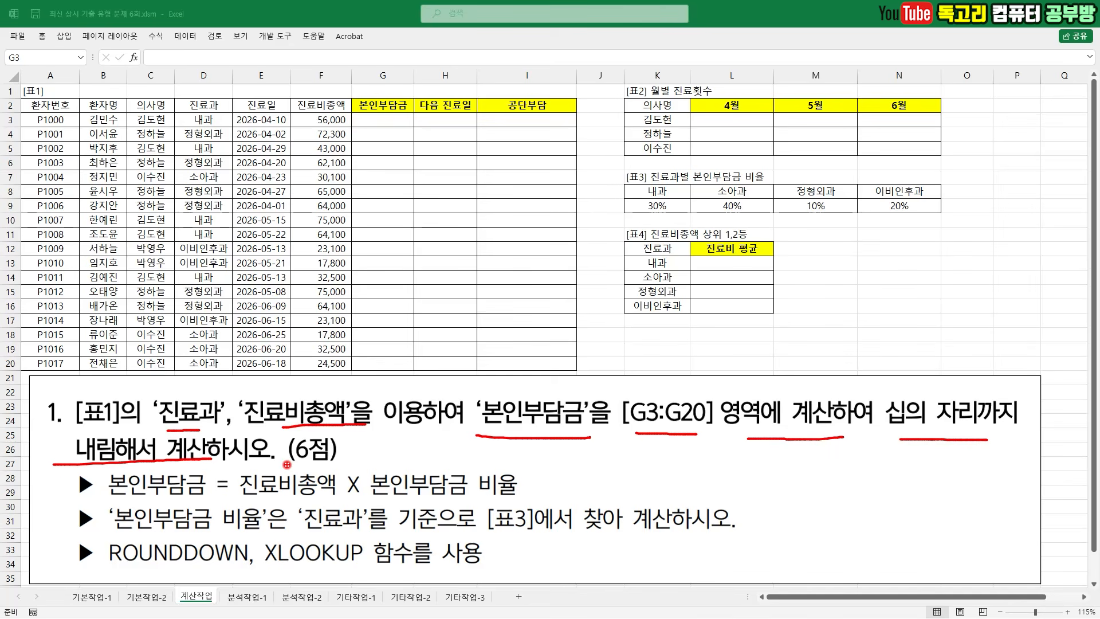
drag(239, 491, 485, 507)
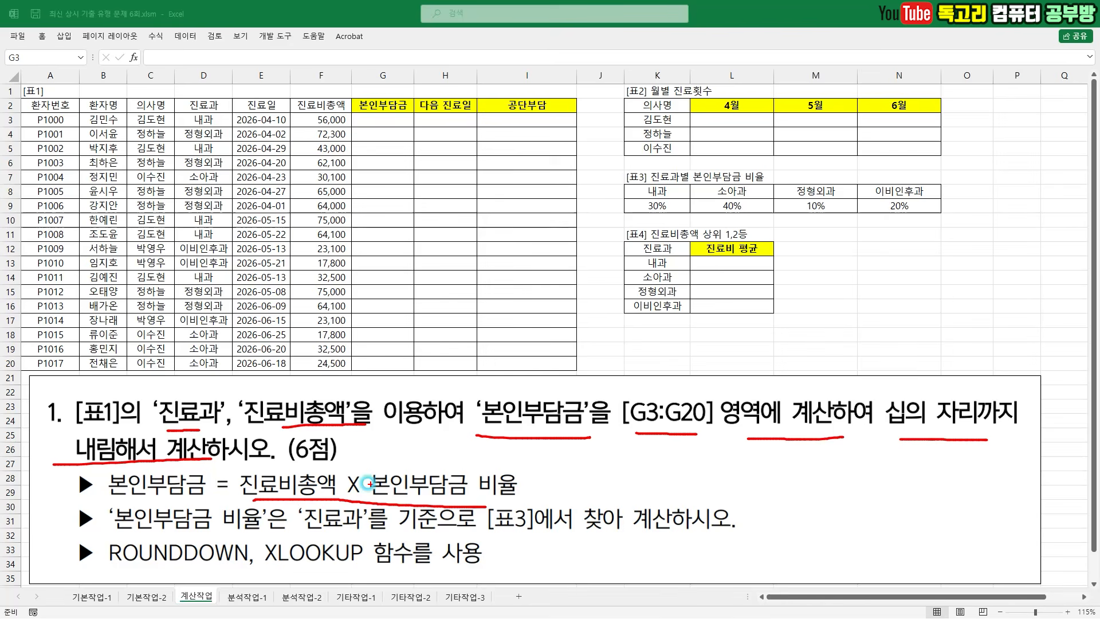
drag(291, 457, 338, 457)
drag(418, 459, 444, 458)
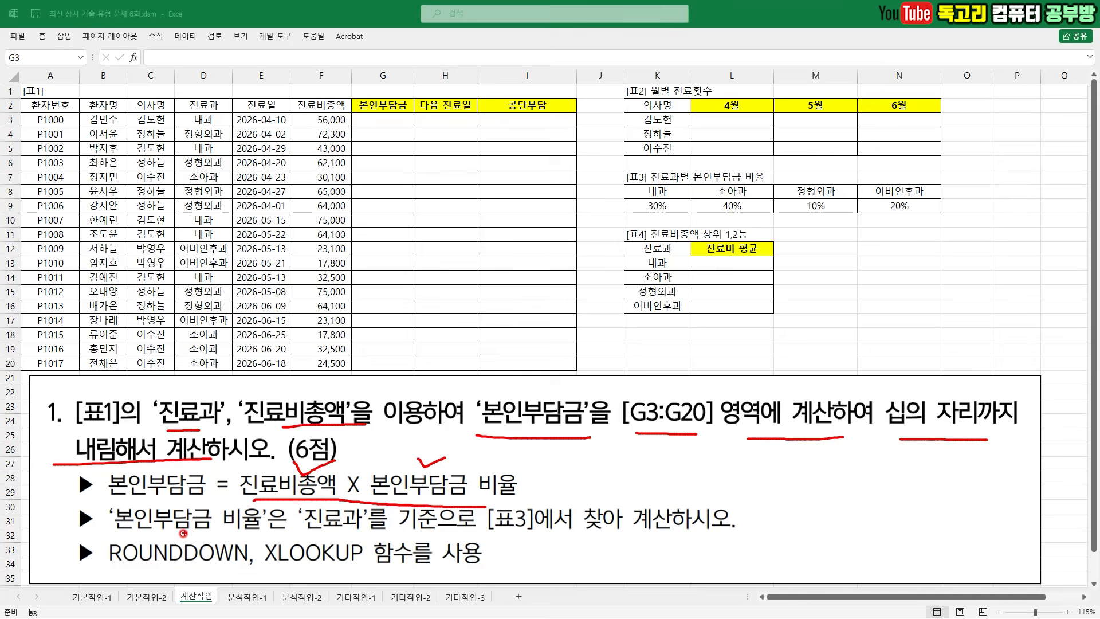
drag(160, 535, 408, 537)
drag(508, 537, 615, 538)
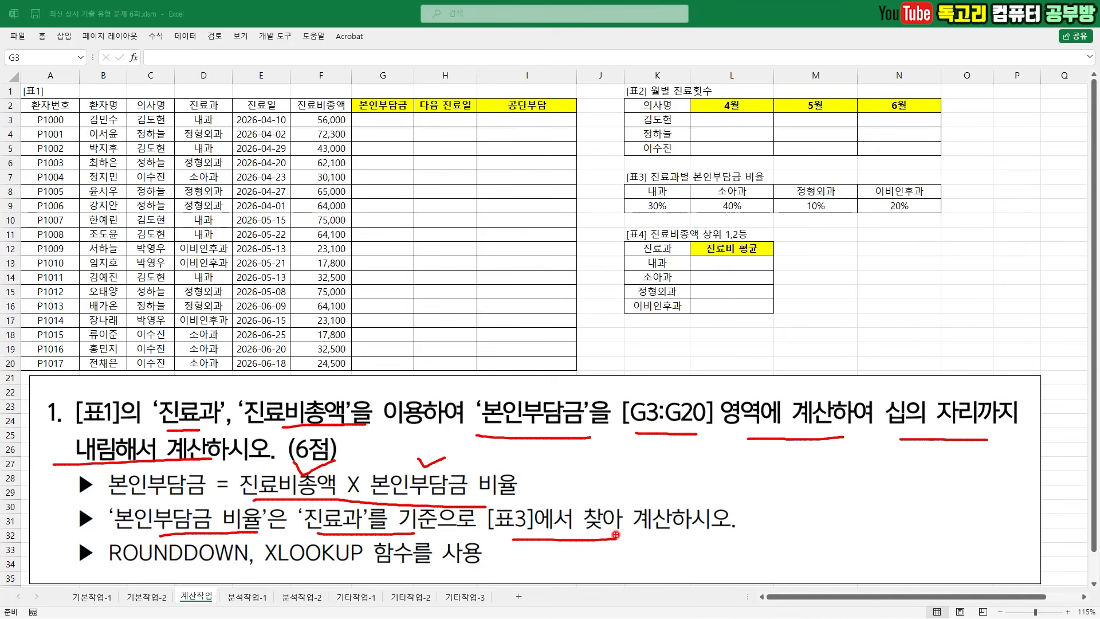
mouse_move(835, 207)
mouse_down()
mouse_move(640, 217)
mouse_move(728, 170)
mouse_move(930, 197)
mouse_move(866, 225)
mouse_up()
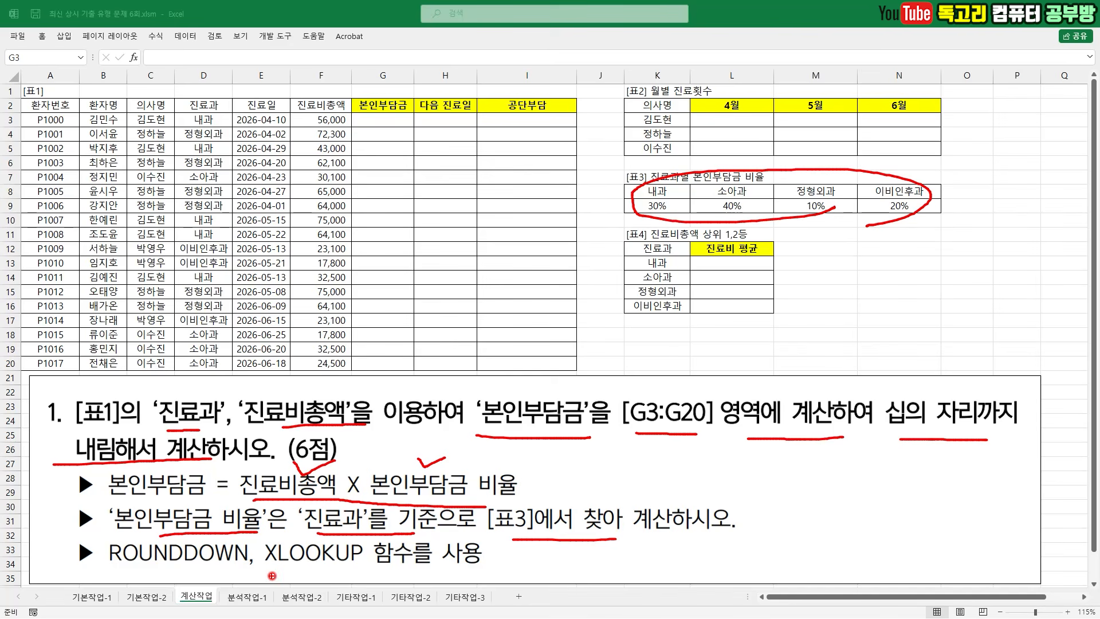
Review the first task's ROUNDDOWN and XLOOKUP function requirement together with its tens-place rounding condition
mouse_move(247, 571)
mouse_down()
mouse_move(353, 566)
mouse_move(346, 618)
mouse_up()
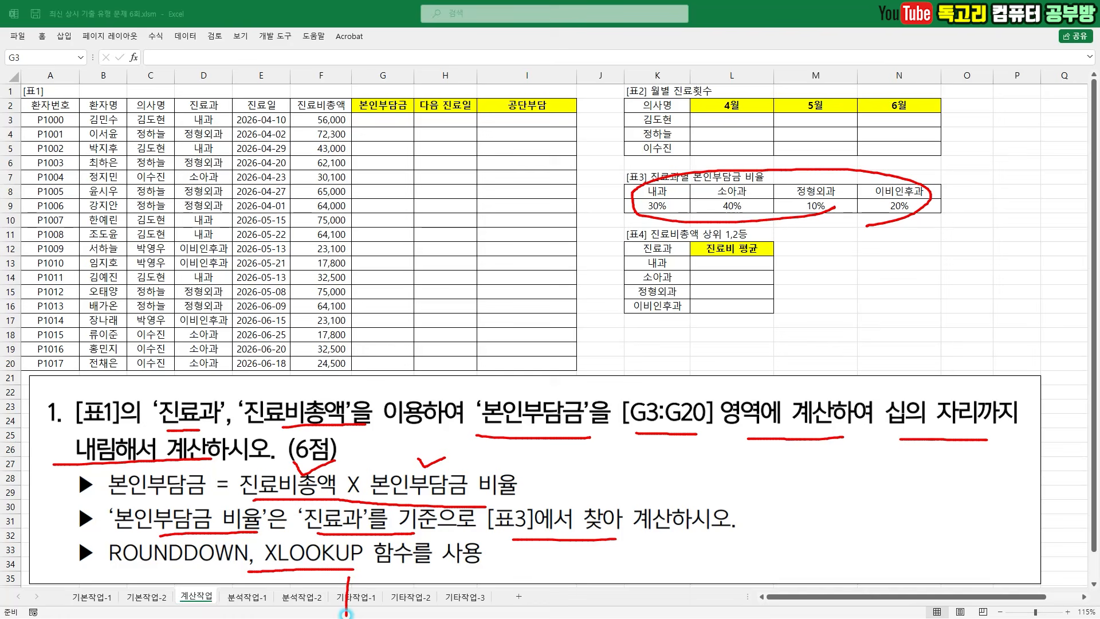
mouse_move(915, 371)
mouse_down()
mouse_move(939, 381)
mouse_move(966, 345)
mouse_up()
mouse_move(114, 578)
mouse_down()
mouse_move(215, 573)
mouse_move(221, 612)
mouse_move(248, 607)
mouse_up()
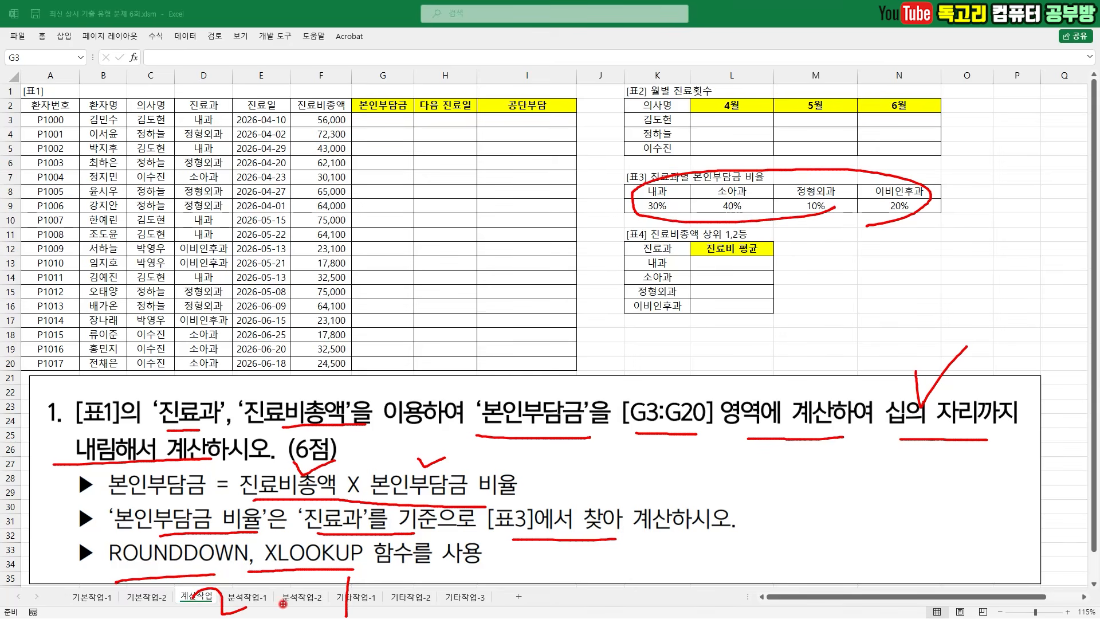
mouse_move(917, 475)
mouse_down()
mouse_move(933, 474)
mouse_move(948, 517)
mouse_up()
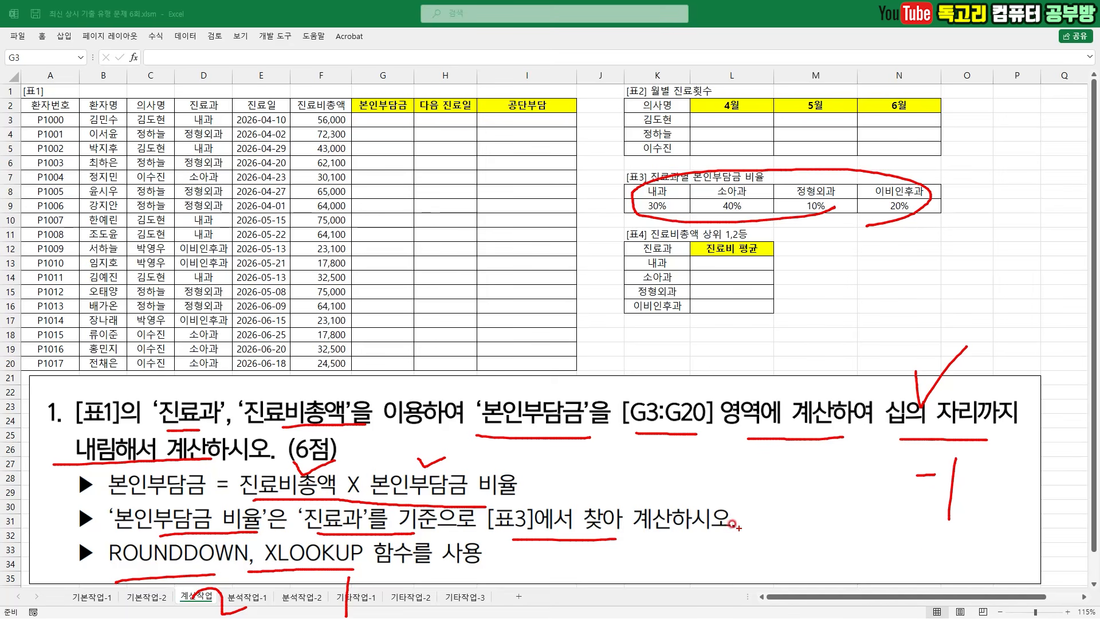
key(Escape)
Start the 본인부담금 formula in G3 as F3 multiplied by XLOOKUP, and bring up the function's arguments
mouse_move(374, 116)
mouse_down()
mouse_move(383, 124)
mouse_move(415, 103)
mouse_up()
key(Escape)
text(=)
click(327, 119)
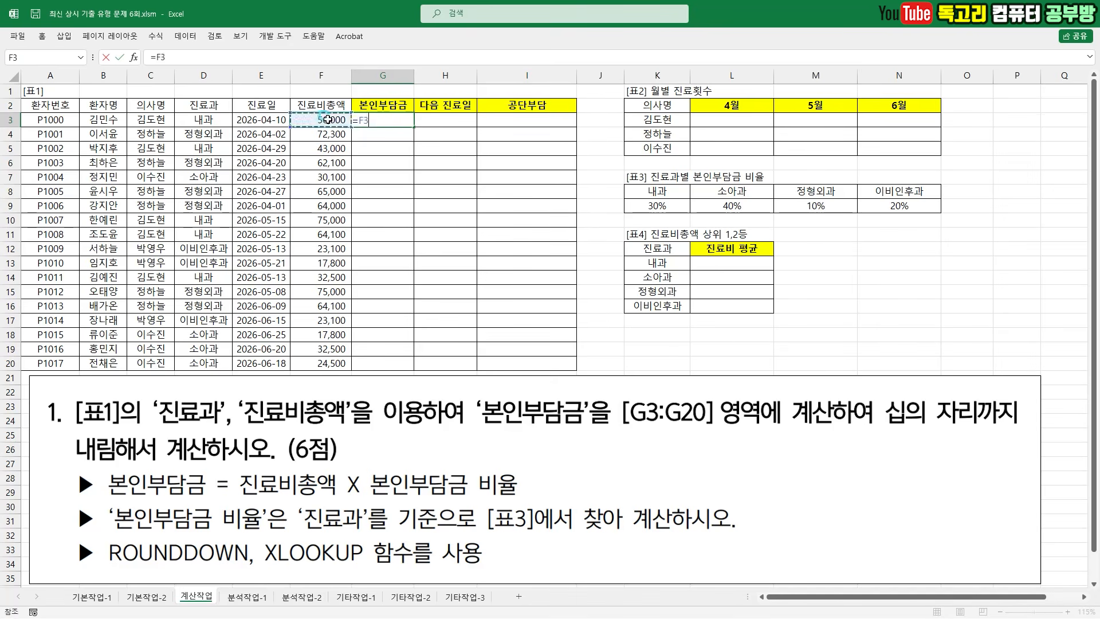
text(*)
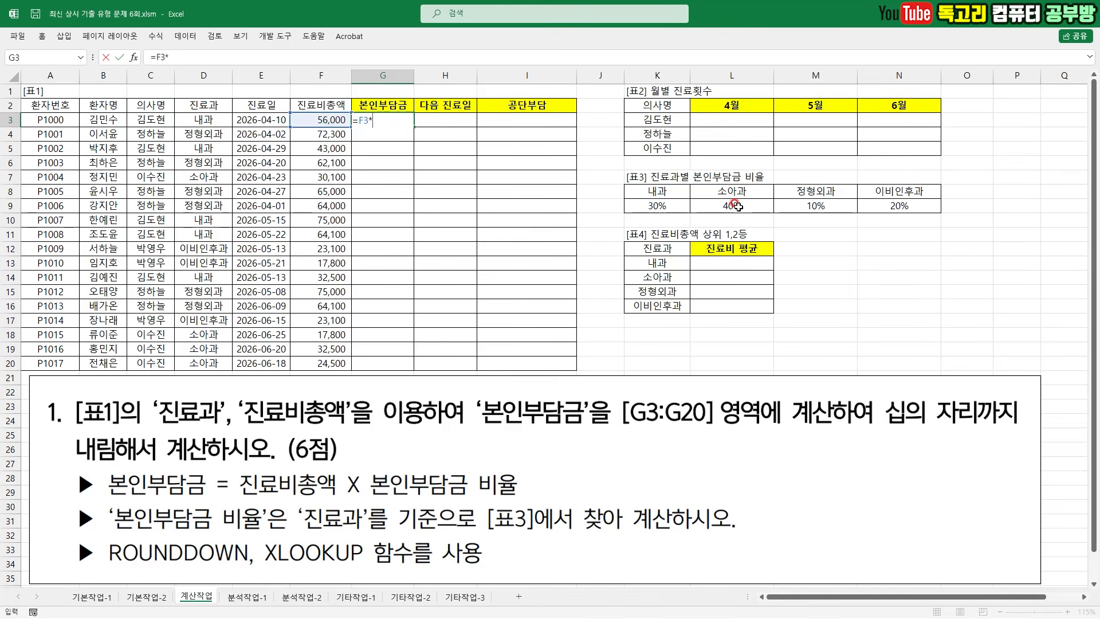
mouse_move(825, 213)
mouse_down()
mouse_move(732, 216)
mouse_move(830, 181)
mouse_move(796, 223)
mouse_up()
text(XL)
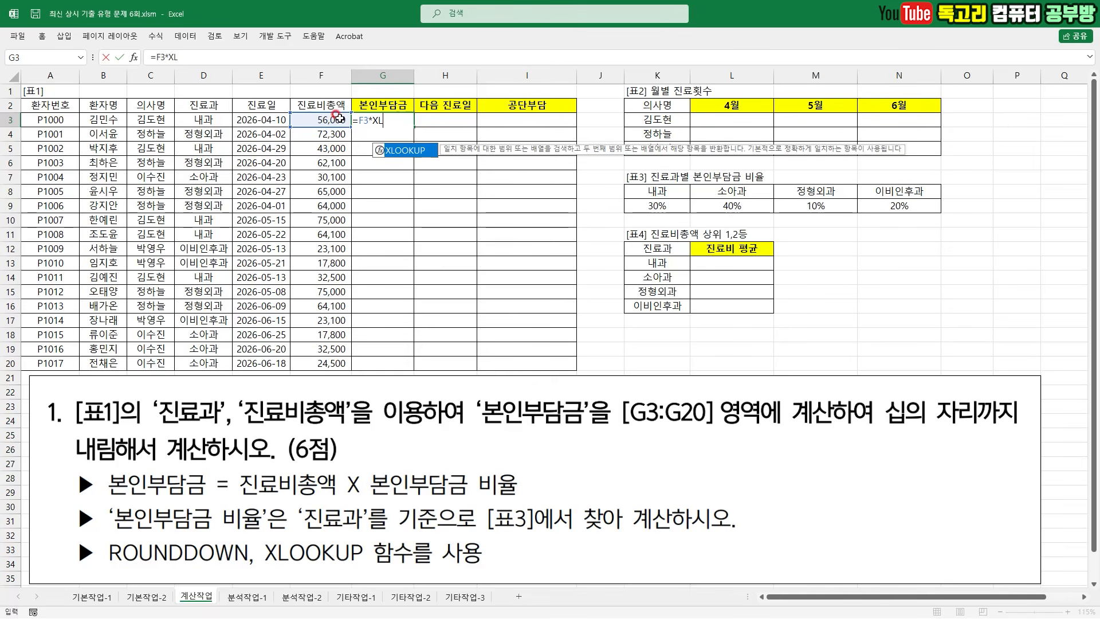
double_click(406, 152)
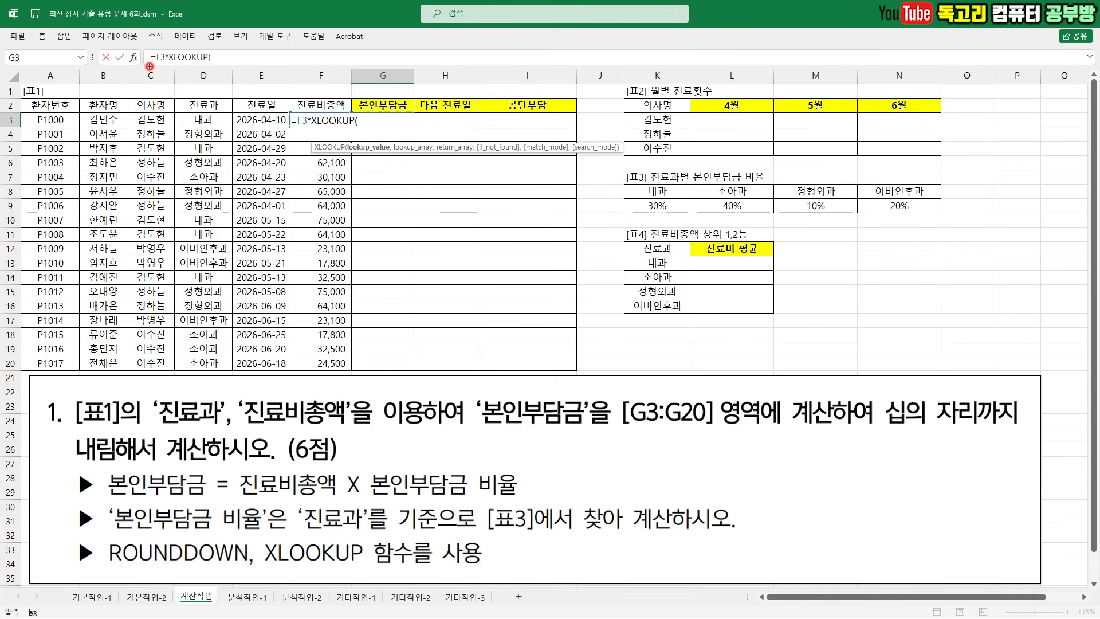
click(133, 58)
mouse_move(655, 215)
mouse_down()
mouse_move(668, 234)
mouse_move(643, 227)
mouse_up()
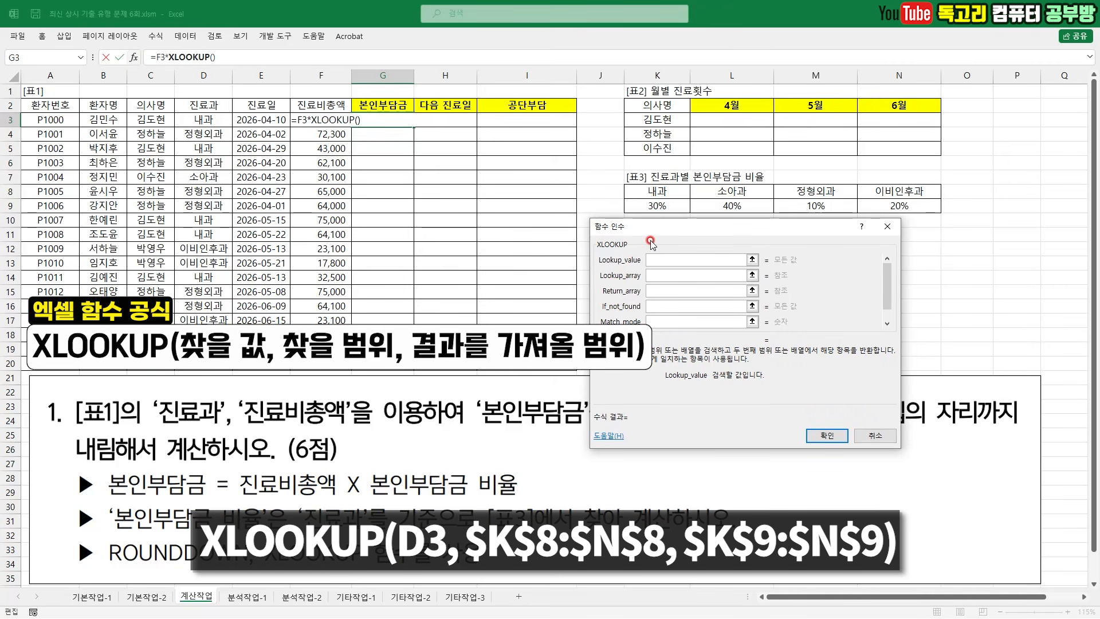
Set XLOOKUP's lookup value to D3 and its lookup array to the absolute range $K$8:$N$8
drag(653, 254, 677, 246)
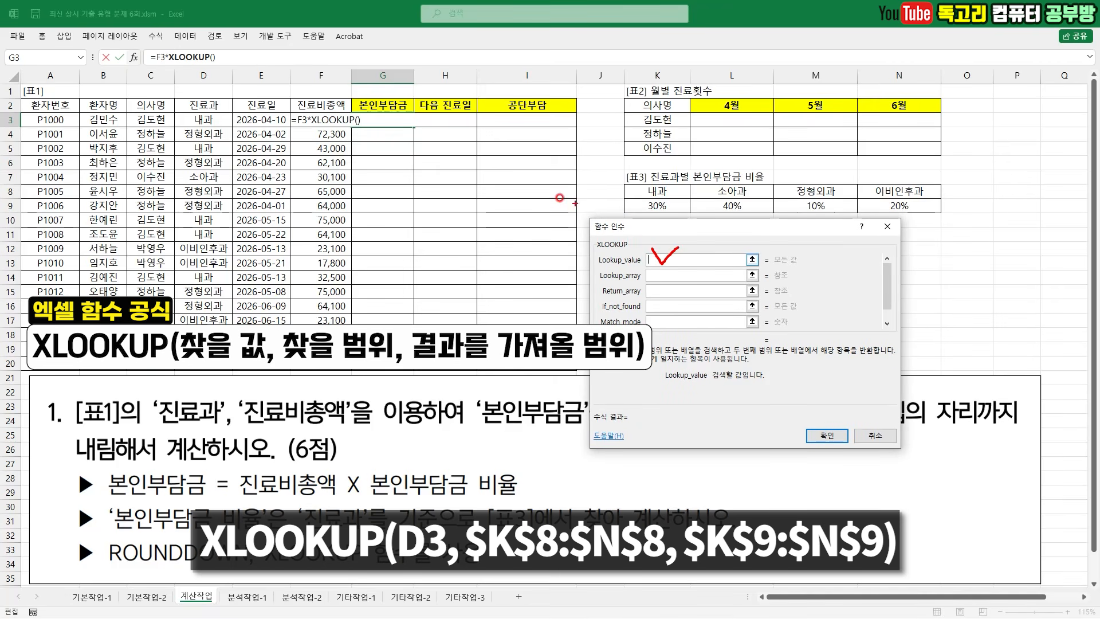
mouse_move(218, 131)
mouse_down()
mouse_move(183, 122)
mouse_move(228, 117)
mouse_move(209, 135)
mouse_up()
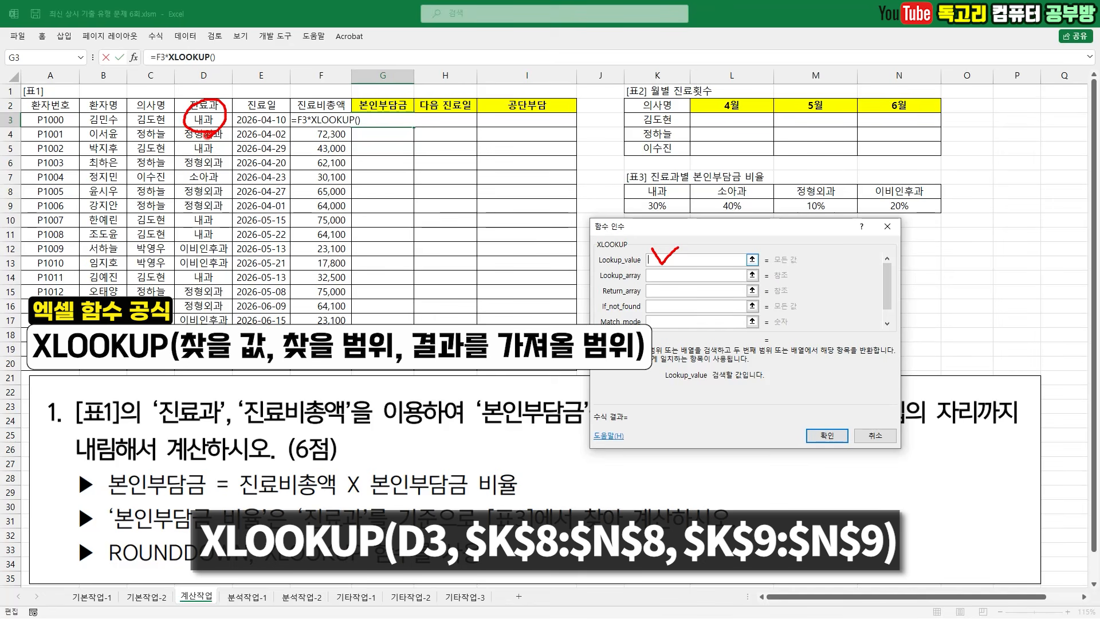
click(192, 119)
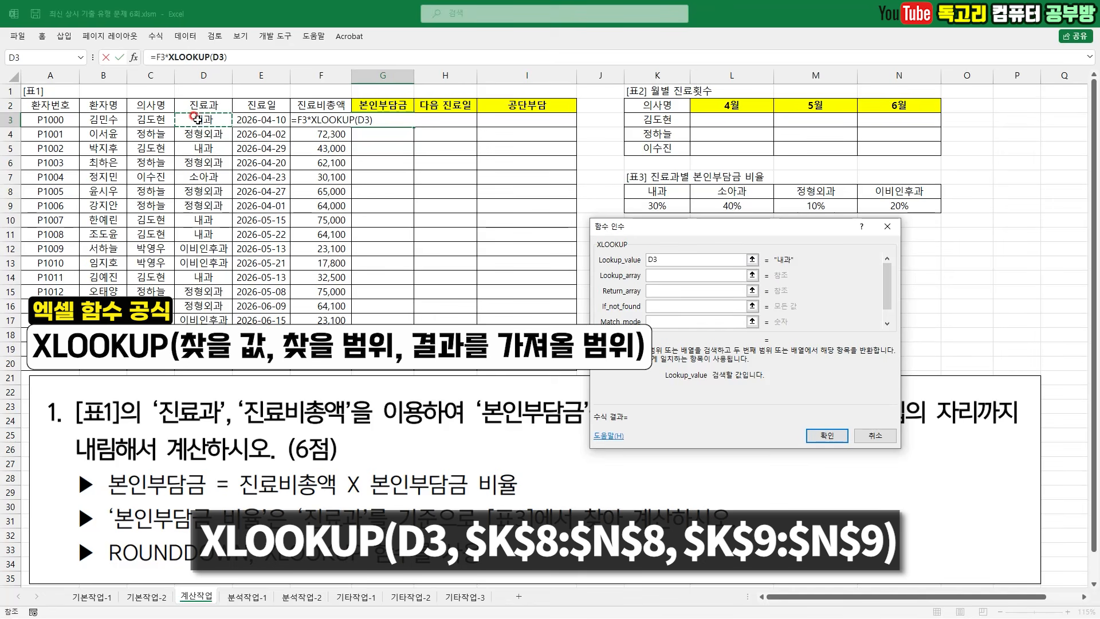
mouse_move(684, 251)
mouse_down()
mouse_move(664, 279)
mouse_move(669, 271)
mouse_up()
drag(679, 191, 888, 193)
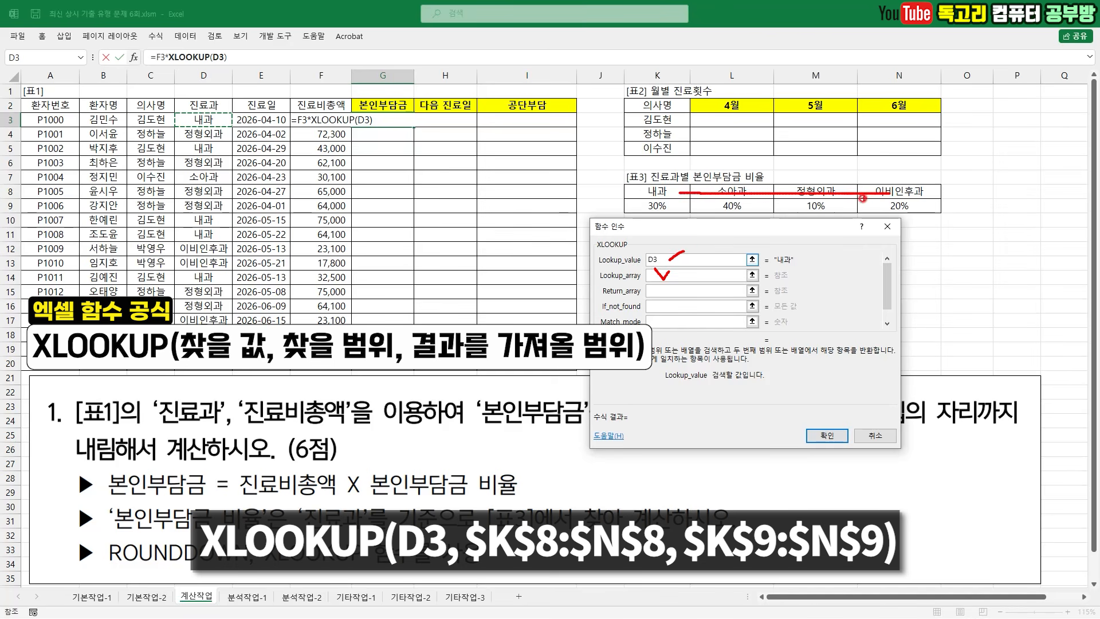
key(Escape)
drag(657, 191, 888, 192)
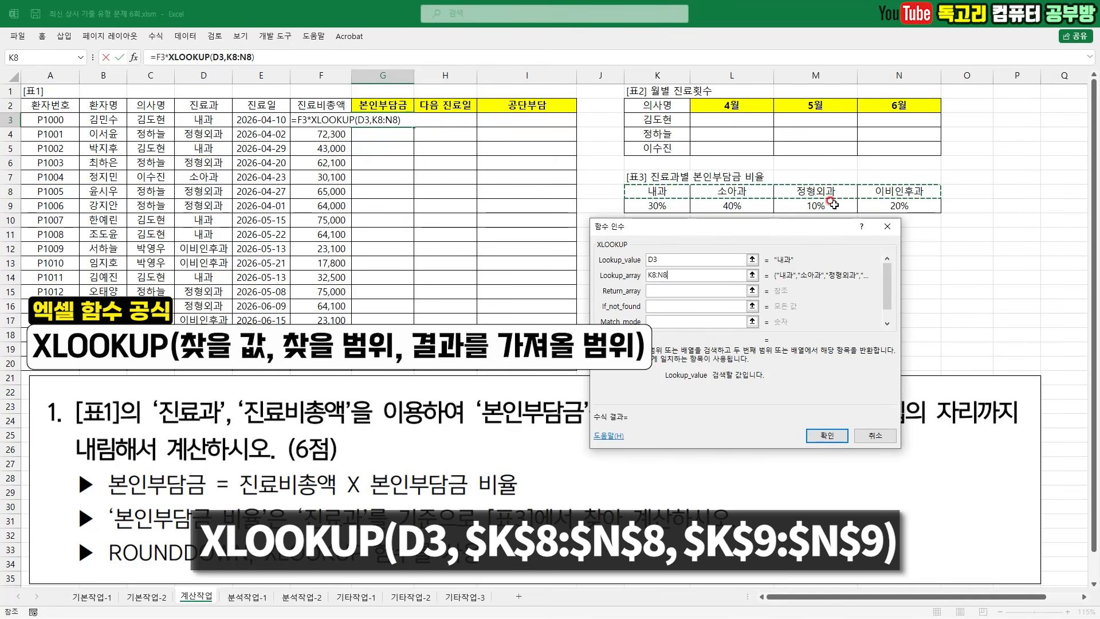
key(F4)
drag(661, 288, 685, 280)
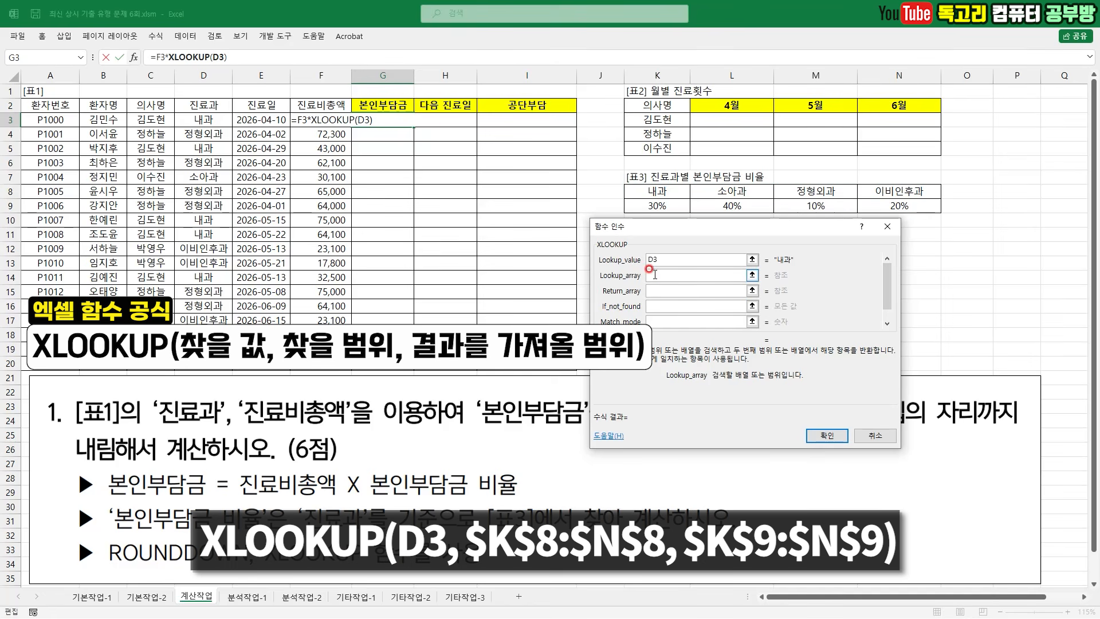
click(655, 274)
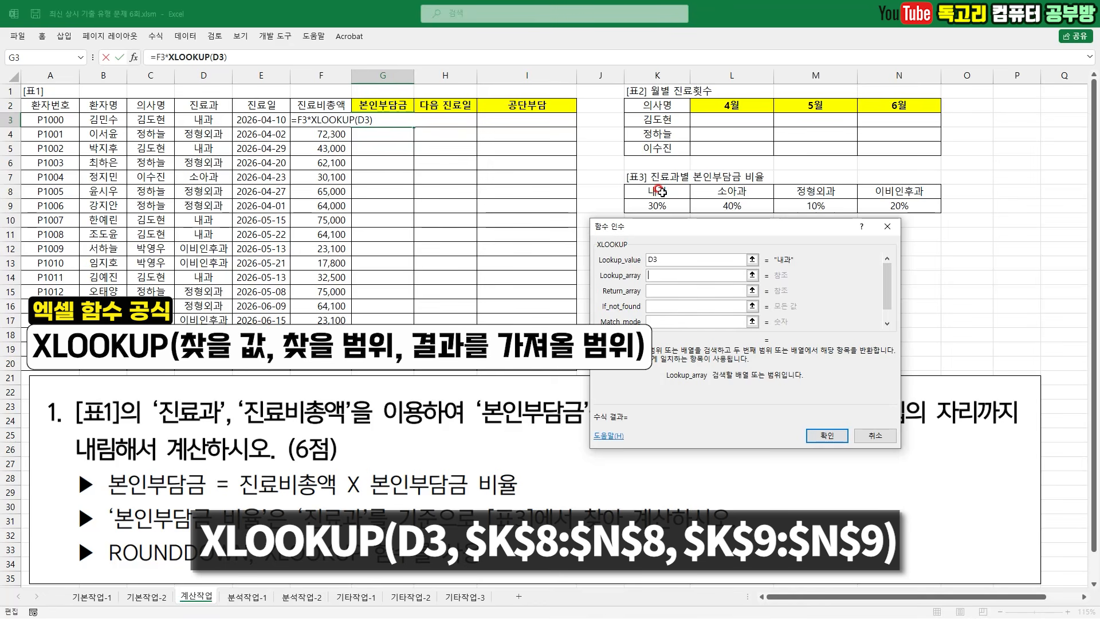
drag(657, 191, 871, 193)
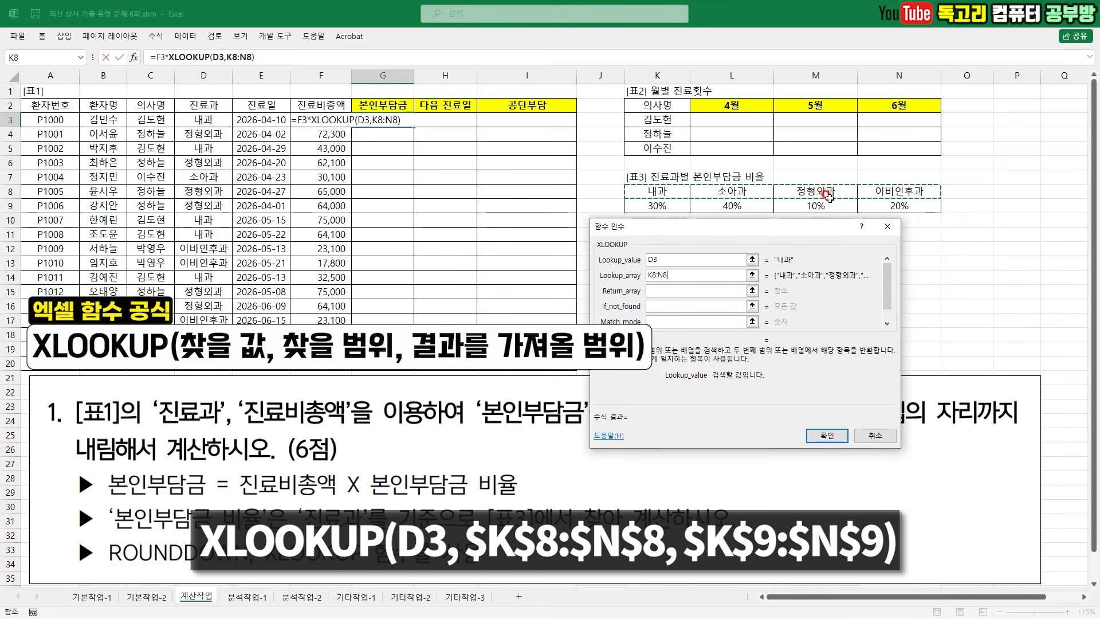
key(F4)
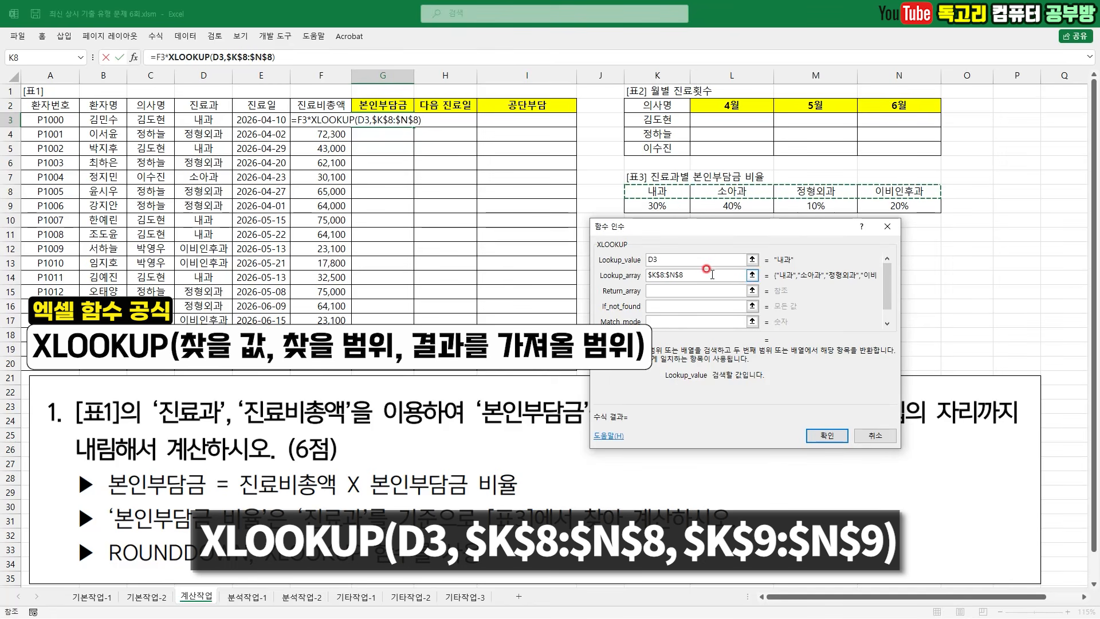
Set XLOOKUP's return array to the absolute ratio range $K$9:$N$9 and accept the function arguments
drag(710, 270, 670, 291)
click(669, 290)
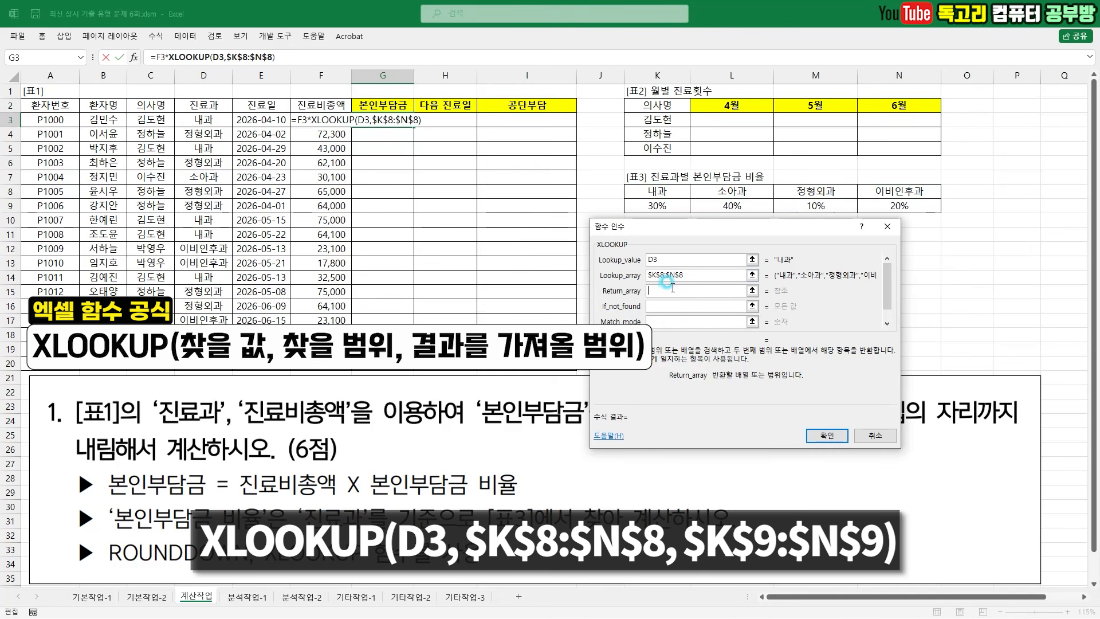
drag(656, 281, 681, 276)
drag(673, 207, 744, 202)
drag(830, 204, 877, 206)
drag(664, 206, 878, 207)
key(F4)
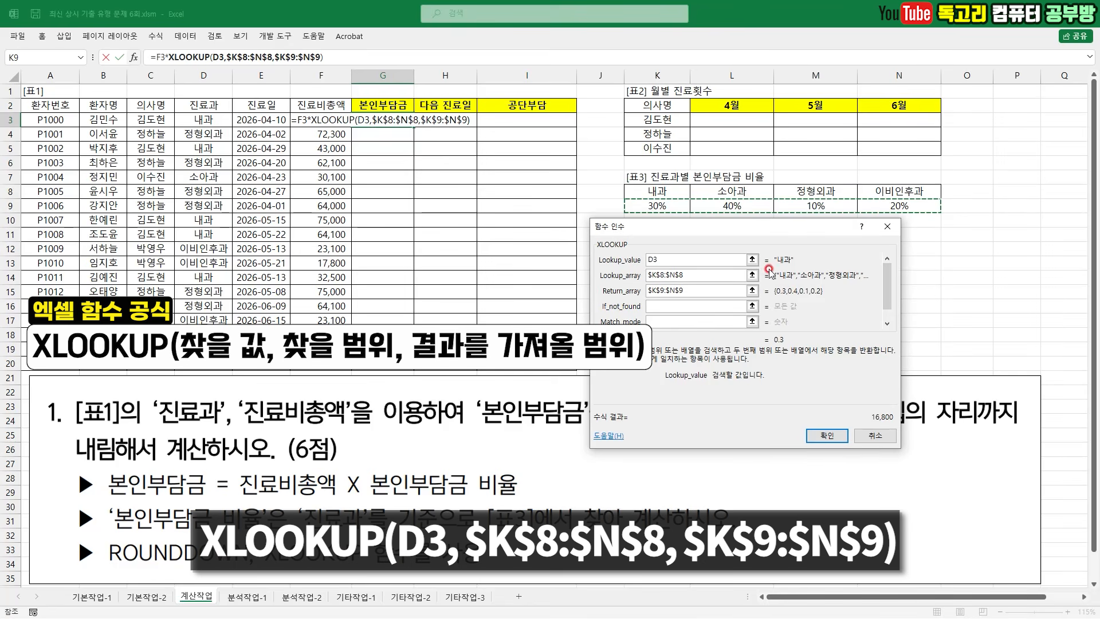
mouse_move(690, 258)
mouse_down()
mouse_move(709, 250)
mouse_move(717, 273)
mouse_move(702, 285)
mouse_move(716, 297)
mouse_up()
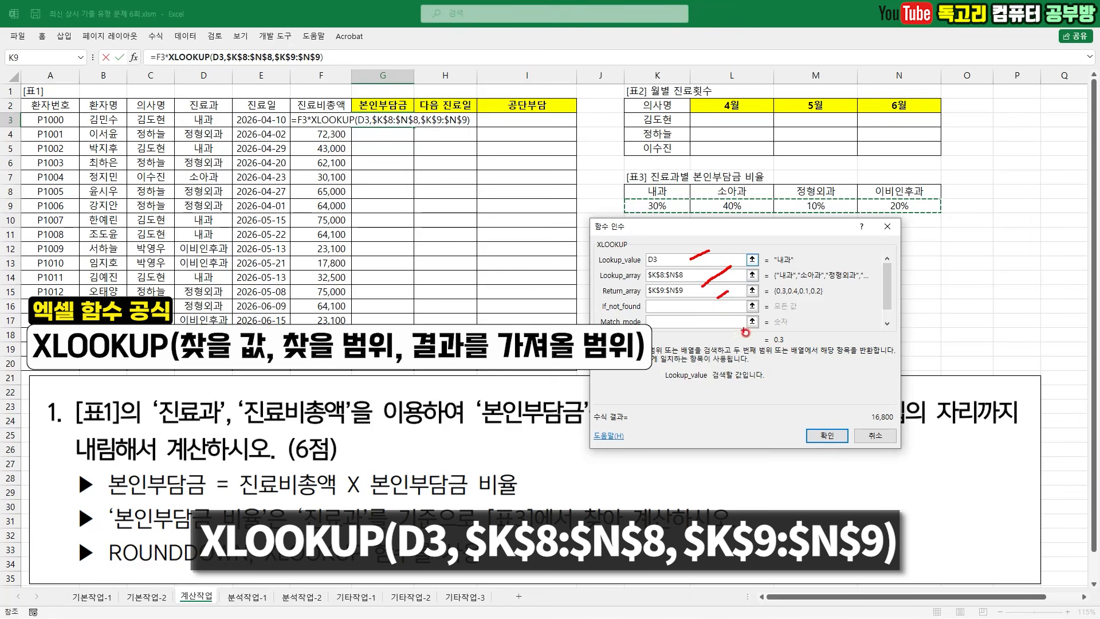
mouse_move(845, 446)
mouse_down()
mouse_move(832, 406)
mouse_move(829, 468)
mouse_up()
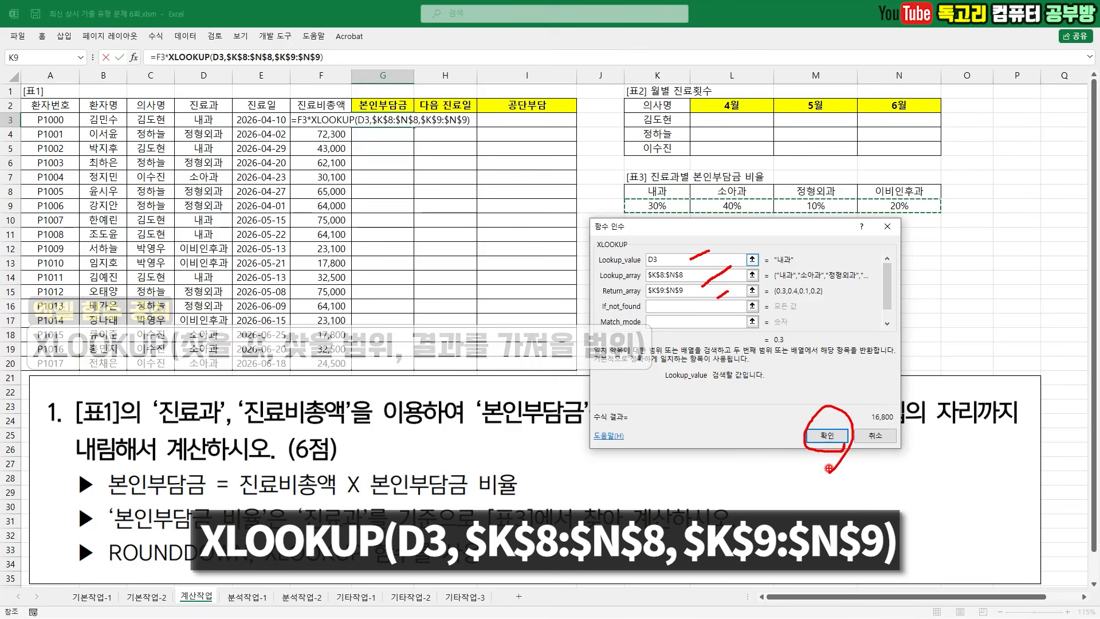
click(828, 435)
Cut the expression after the equals sign in G3's formula and insert the ROUNDDOWN function in its place
drag(155, 57, 343, 57)
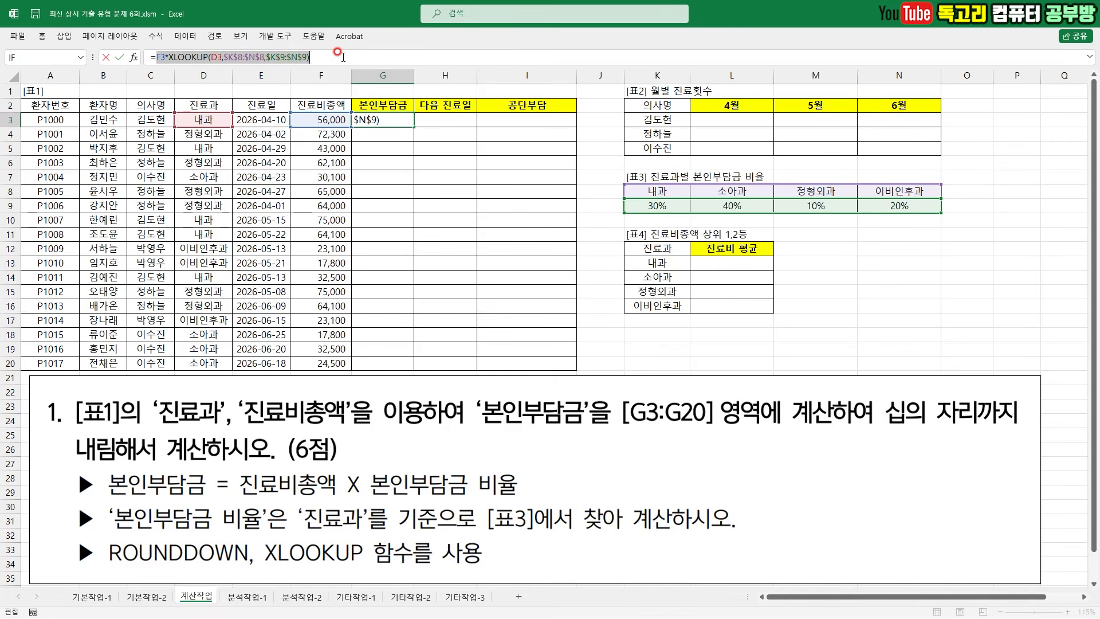
key(ctrl+x)
text(ROU)
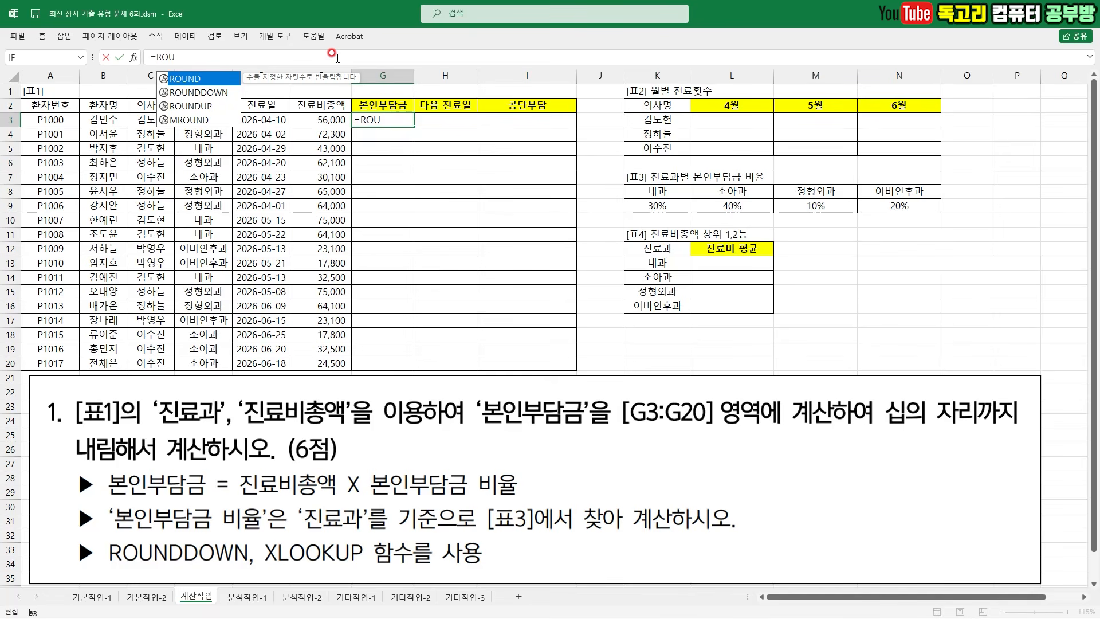
click(228, 92)
double_click(228, 92)
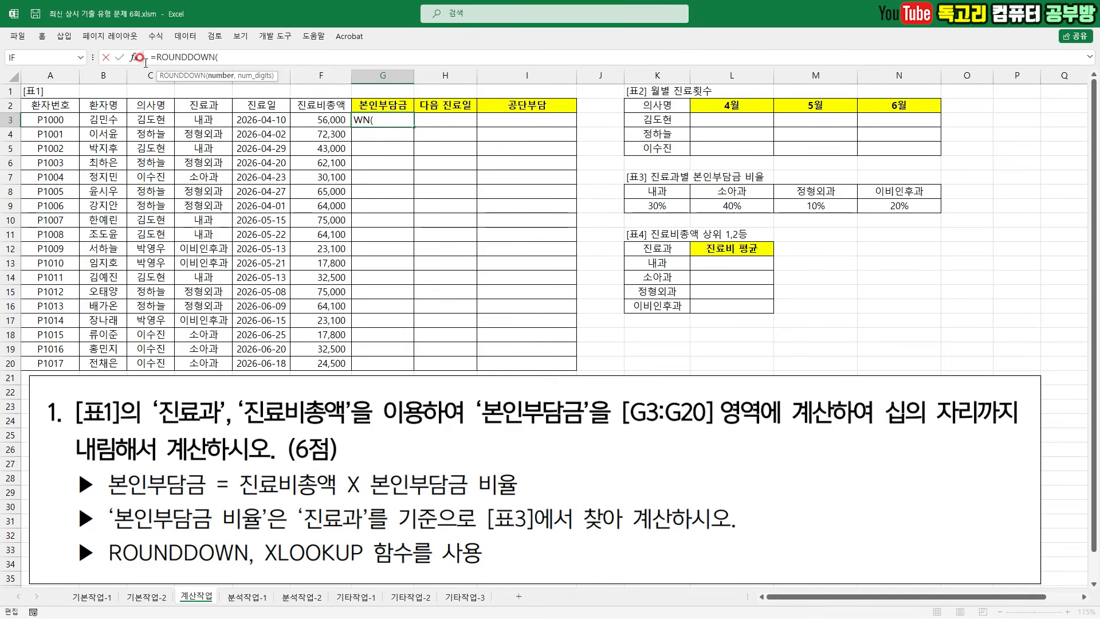
Paste the cut expression as ROUNDDOWN's number, set its digits to -1, and fill the formula down to G20
mouse_move(142, 61)
mouse_down()
mouse_move(131, 73)
mouse_move(124, 43)
mouse_move(139, 60)
mouse_up()
click(135, 58)
drag(629, 254, 619, 237)
key(ctrl+v)
click(691, 278)
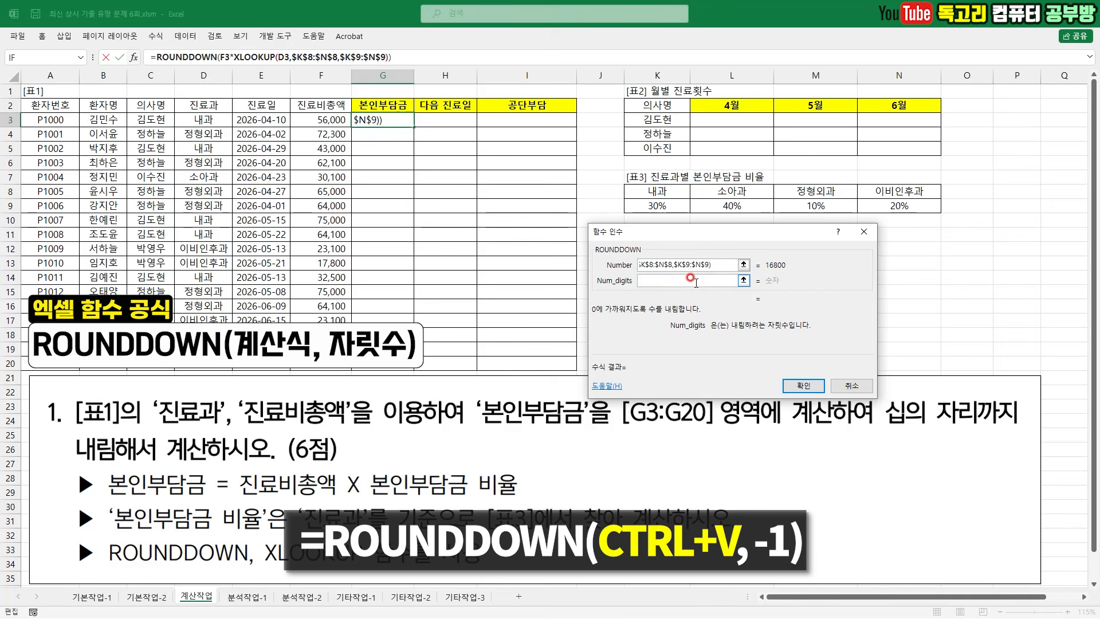
text(-1)
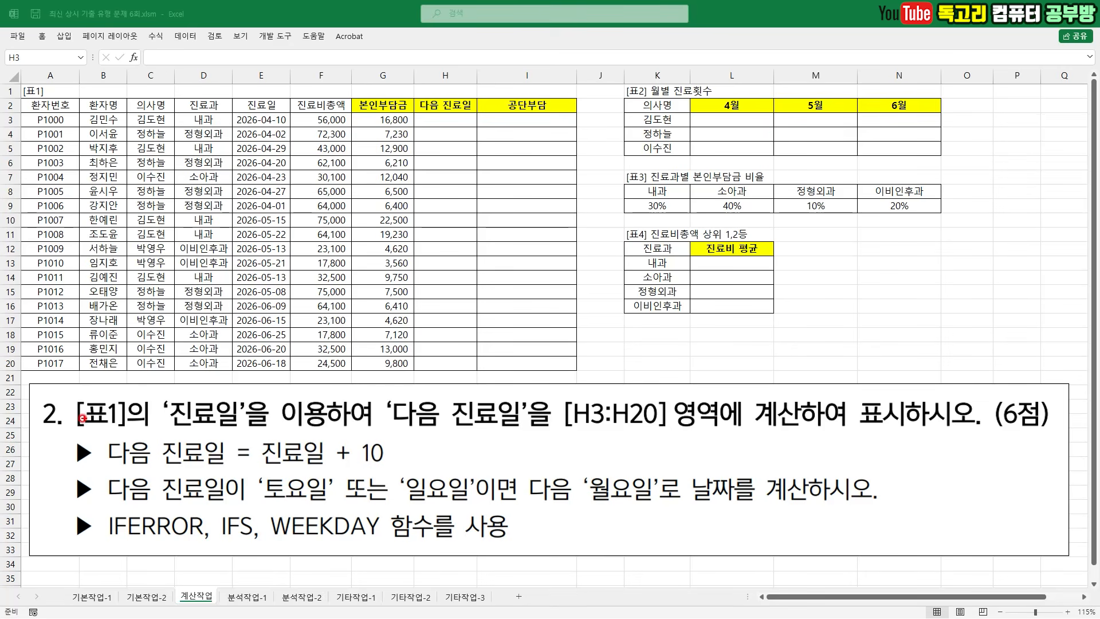
Examine the second task's requirements for 다음 진료일 in H3:H20, including the weekend rule and the IFERROR, IFS and WEEKDAY functions
drag(56, 392, 73, 388)
drag(111, 436, 238, 435)
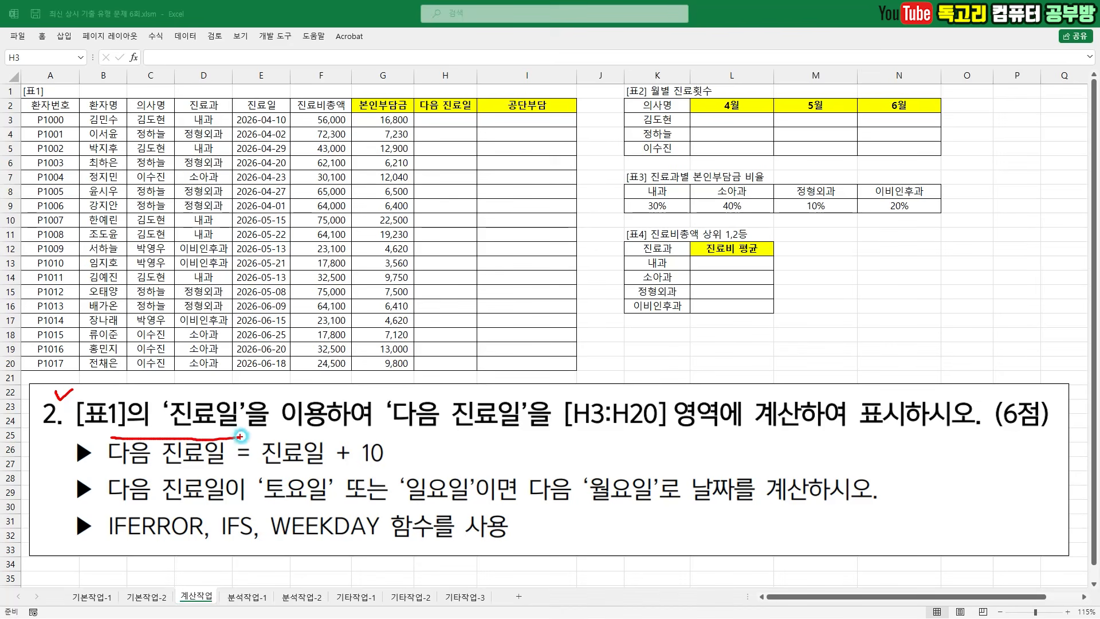
drag(401, 438, 658, 435)
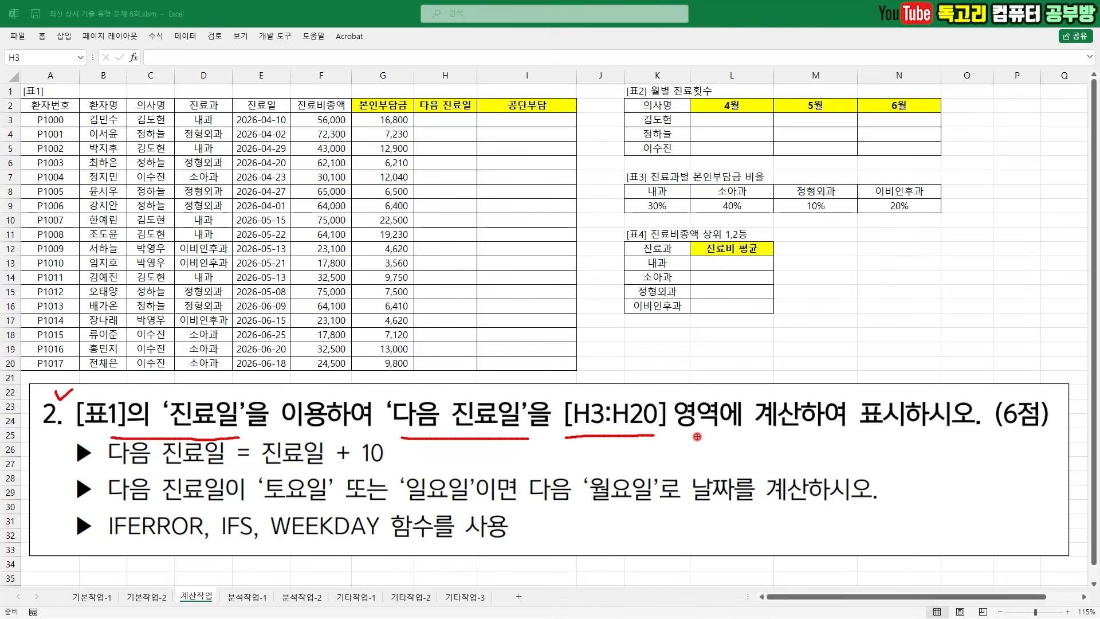
drag(262, 471, 411, 467)
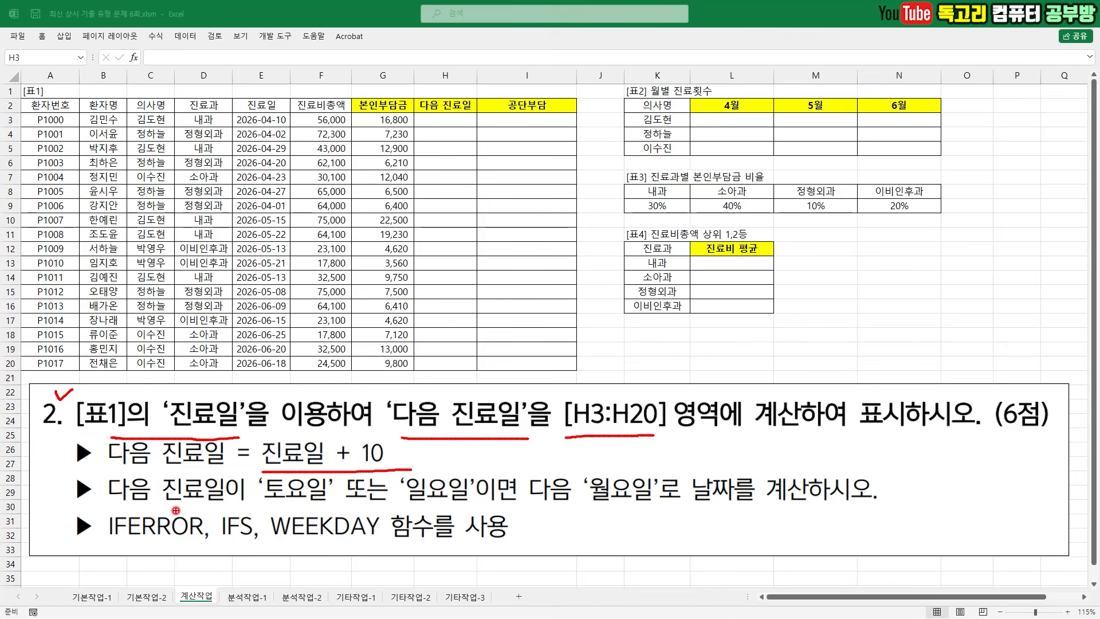
drag(271, 510, 331, 507)
drag(425, 508, 486, 508)
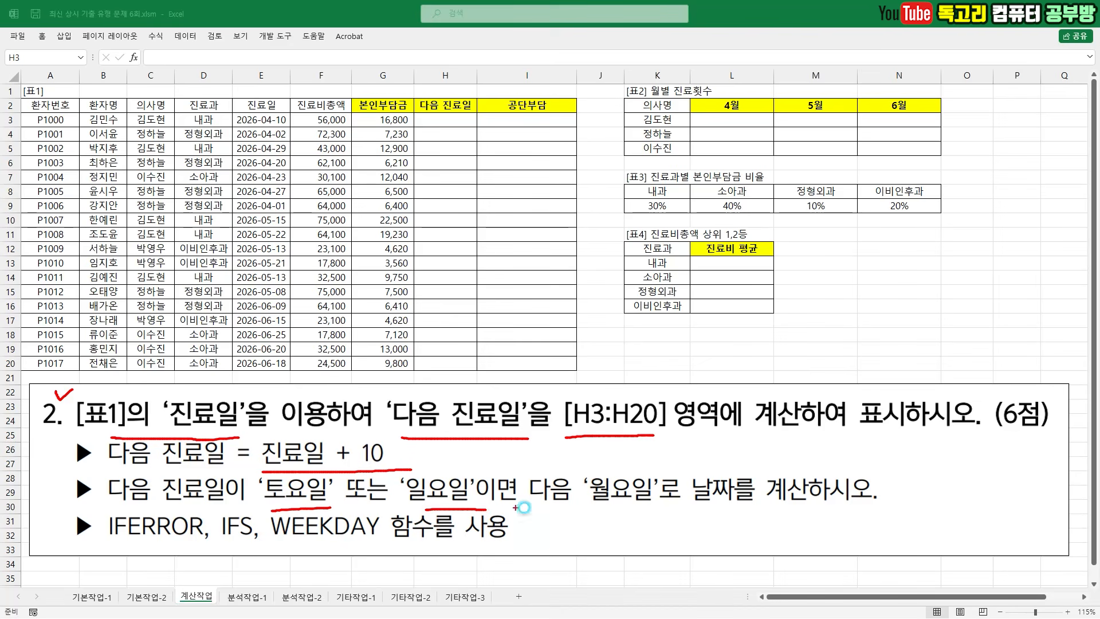
mouse_move(641, 504)
mouse_down()
mouse_move(582, 516)
mouse_move(620, 441)
mouse_move(641, 524)
mouse_move(827, 510)
mouse_up()
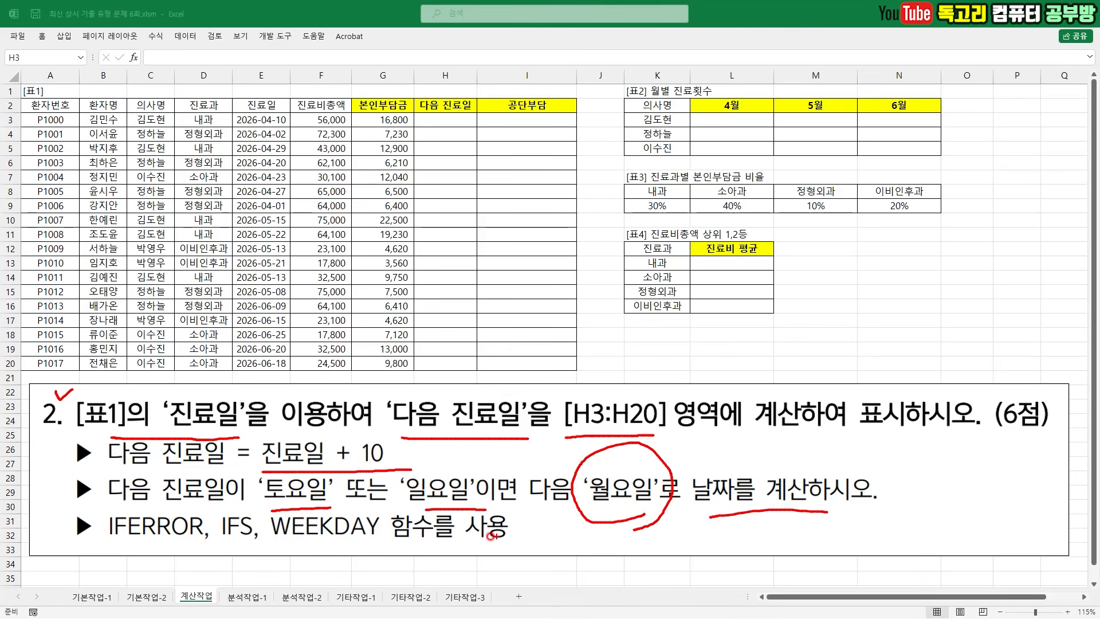
mouse_move(222, 543)
mouse_down()
mouse_move(277, 543)
mouse_move(259, 591)
mouse_up()
mouse_move(303, 547)
mouse_down()
mouse_move(384, 546)
mouse_move(367, 555)
mouse_move(419, 573)
mouse_up()
mouse_move(177, 544)
mouse_down()
mouse_move(110, 546)
mouse_move(143, 570)
mouse_move(138, 598)
mouse_move(117, 599)
mouse_up()
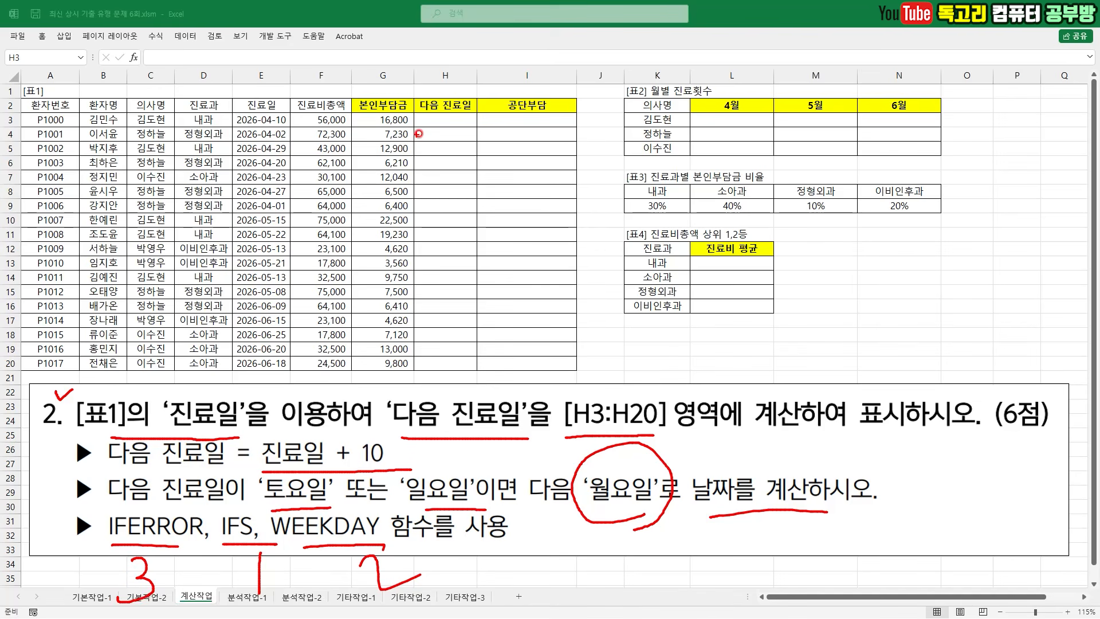
key(Escape)
Start an IFS formula in H3 and bring up its function arguments
click(436, 117)
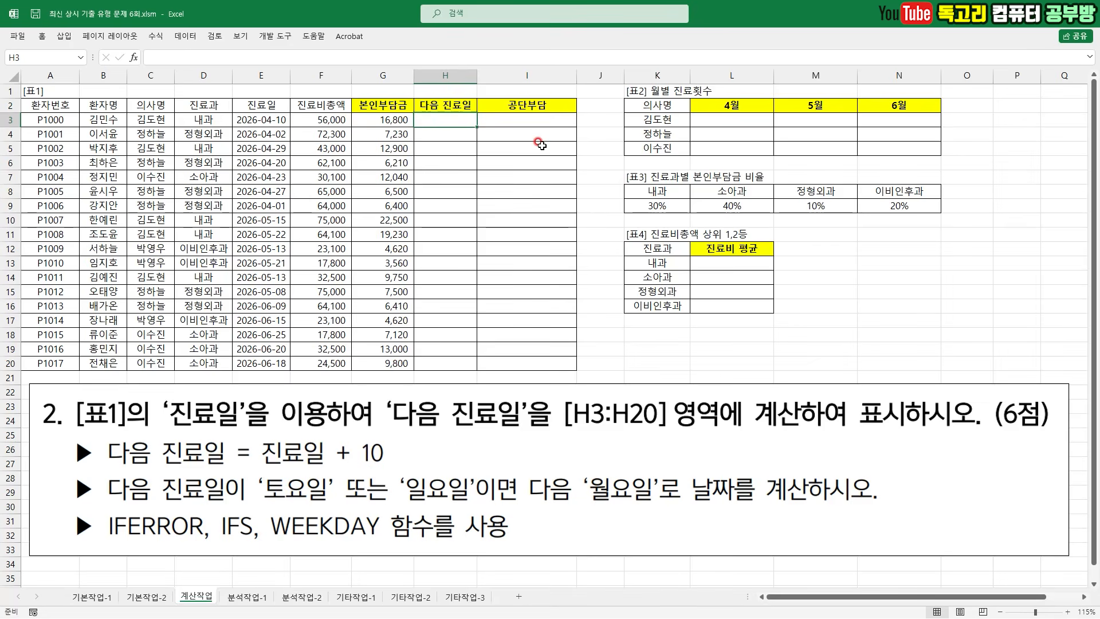
text(=)
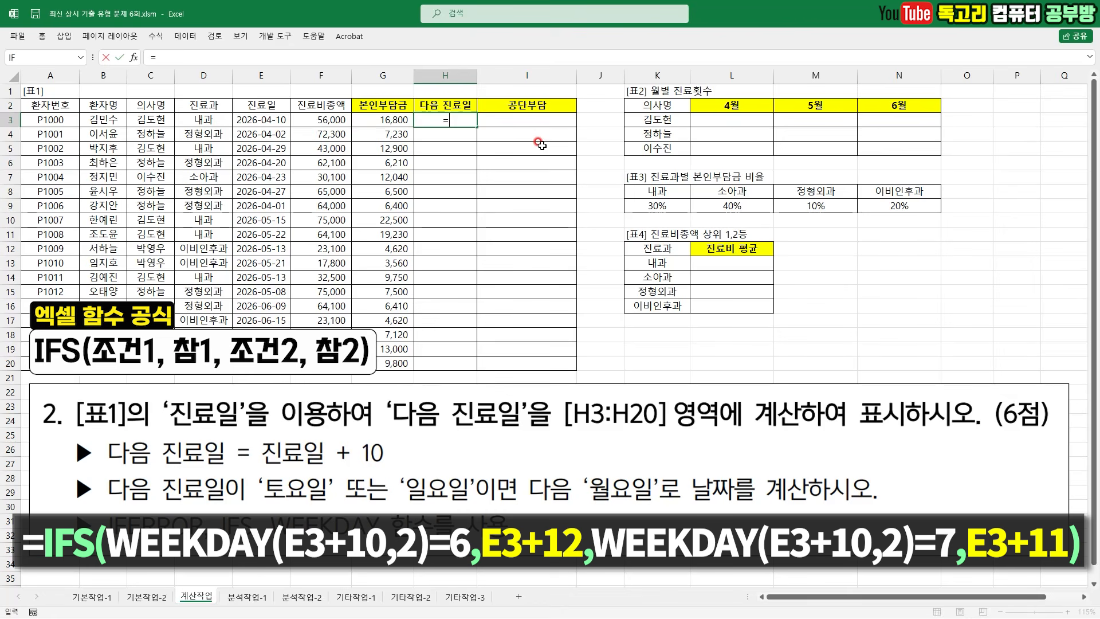
text(I)
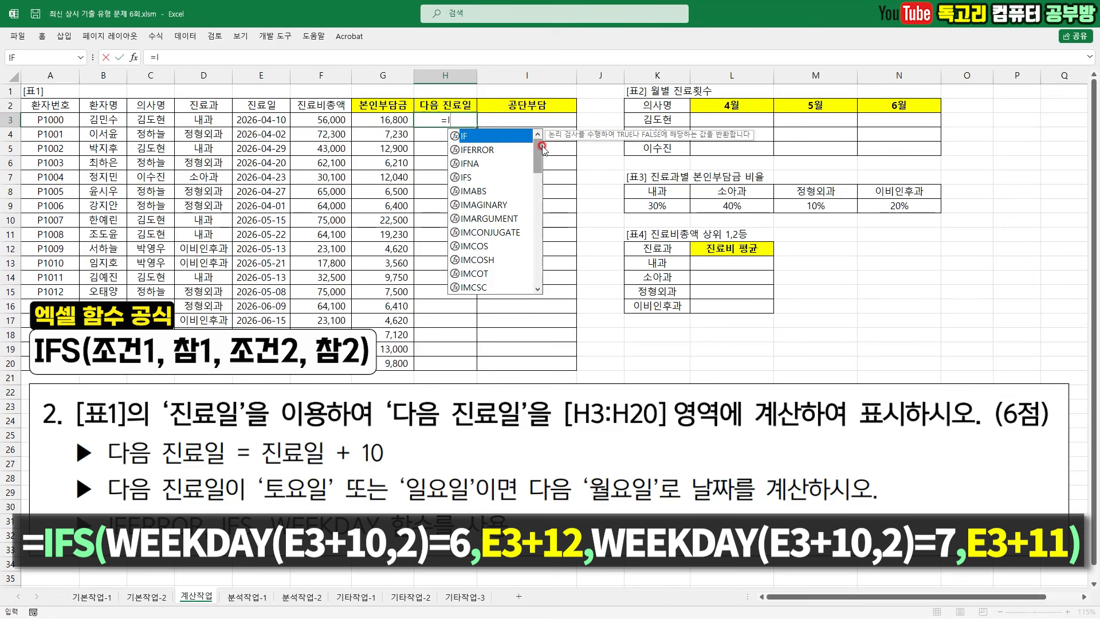
double_click(486, 179)
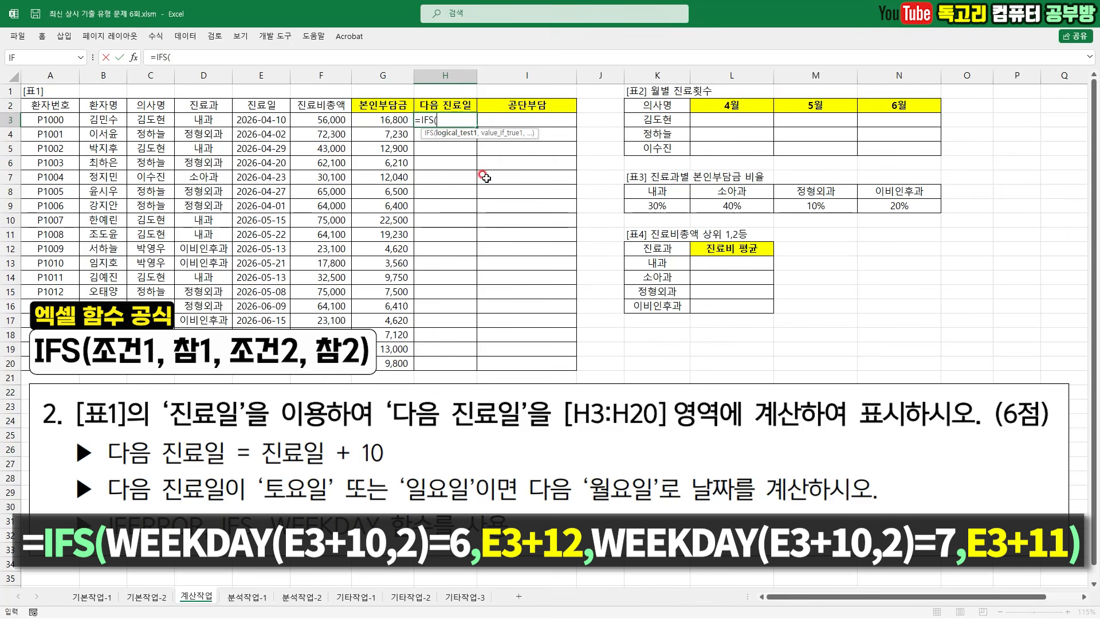
click(133, 57)
drag(633, 208, 408, 147)
mouse_move(279, 133)
mouse_down()
mouse_move(236, 128)
mouse_move(278, 102)
mouse_move(281, 139)
mouse_up()
key(Escape)
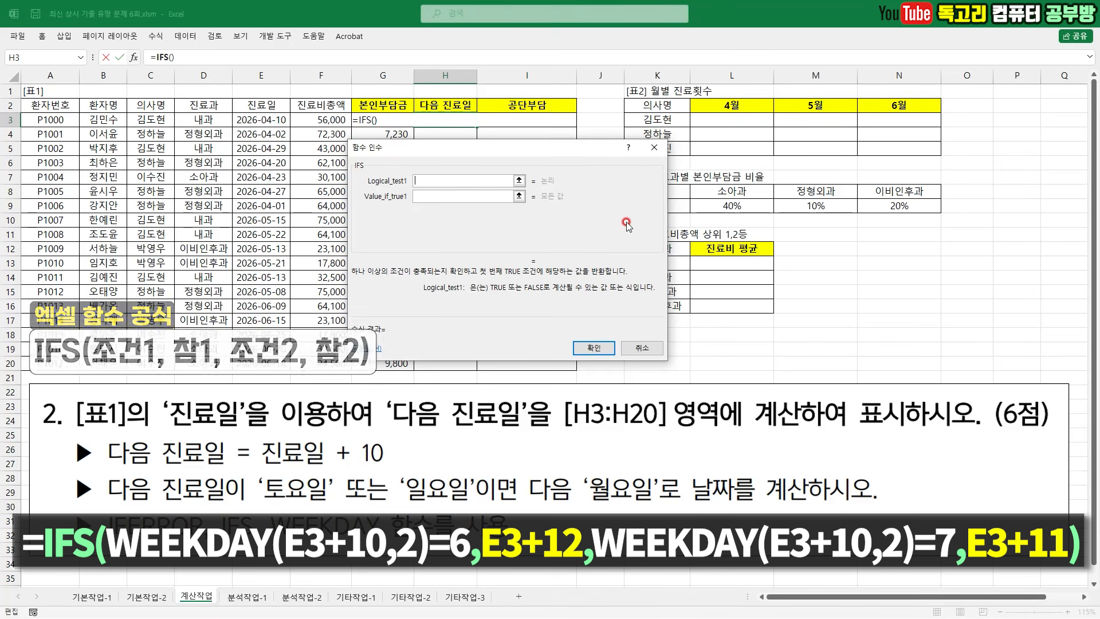
Set the first IFS condition to WEEKDAY(E3+10,2)=6
text(WEEKDAY)
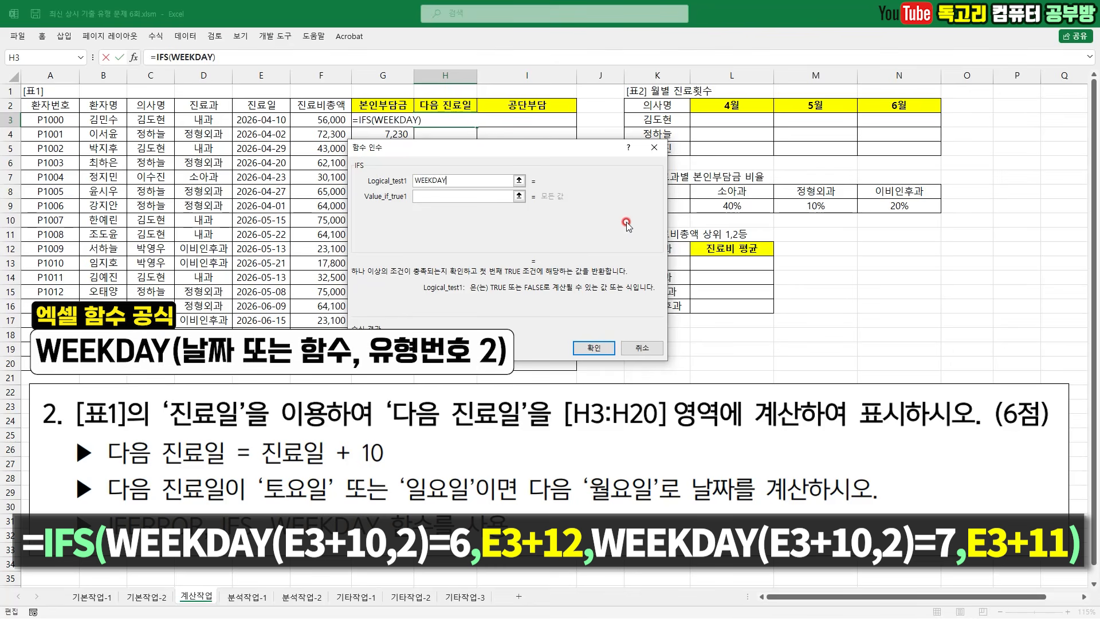
text(()
click(280, 120)
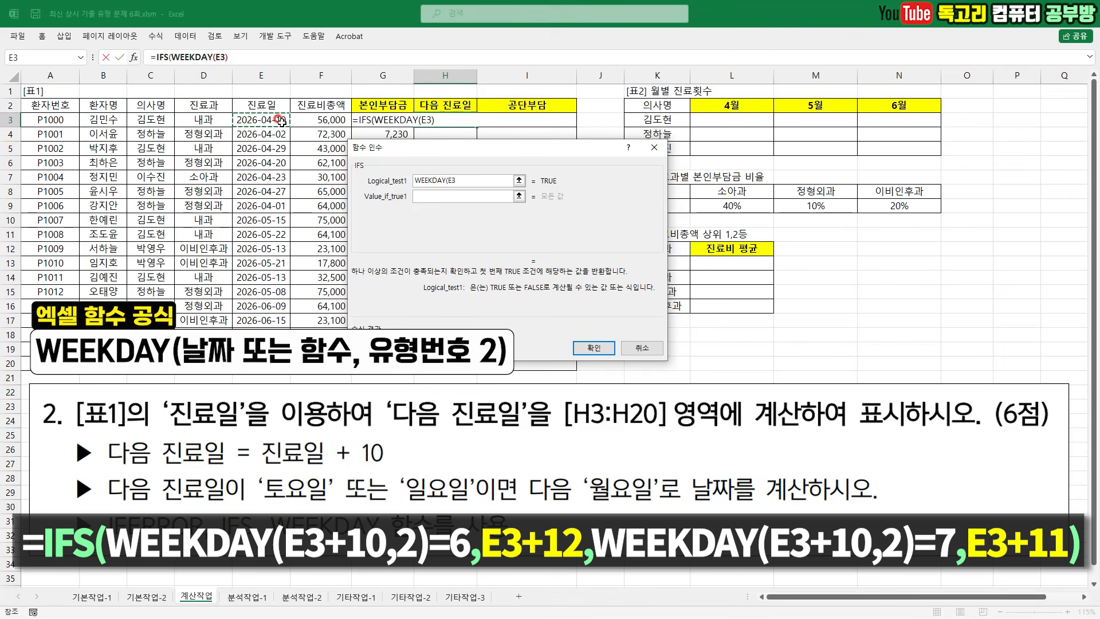
text(+10,2)
text(=6)
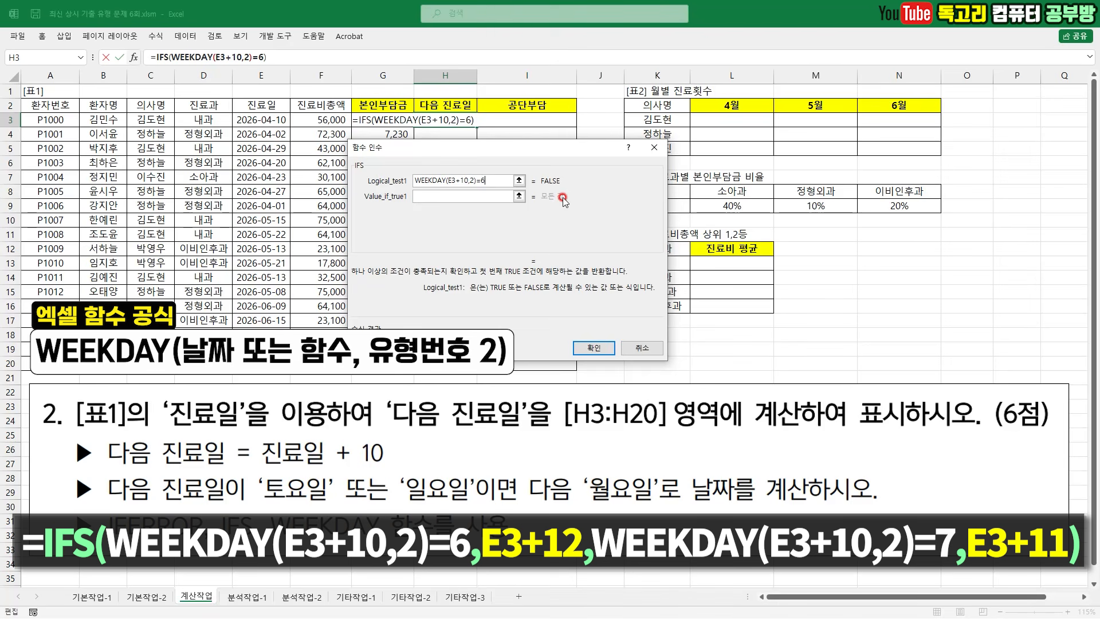
Set the result for the first IFS condition to E3+12
drag(508, 169, 480, 201)
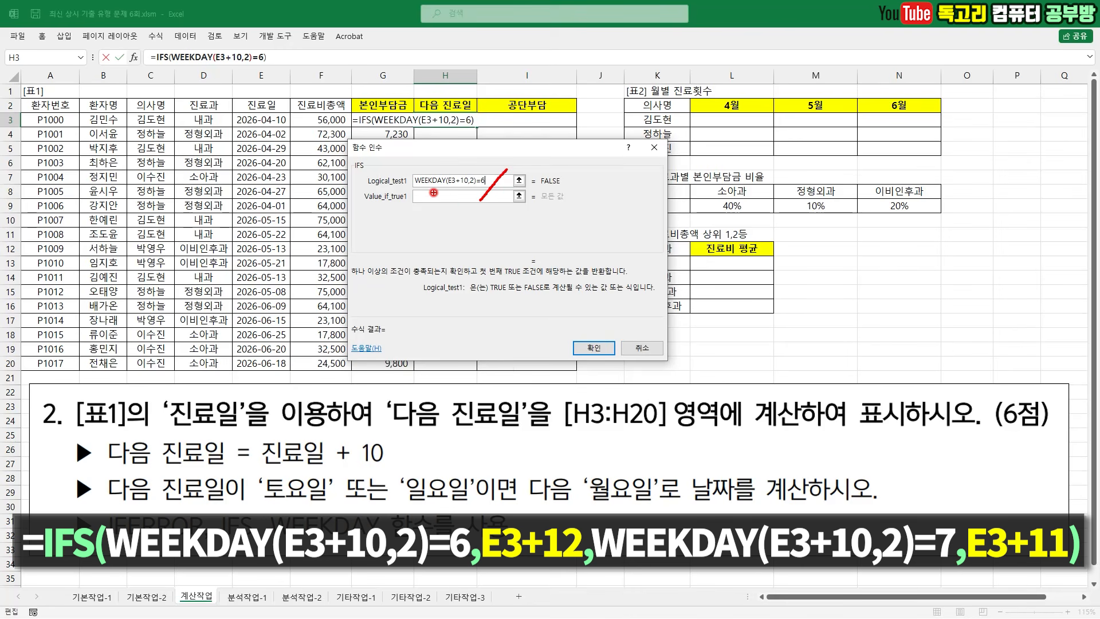
mouse_move(446, 189)
mouse_down()
mouse_move(466, 190)
mouse_move(479, 166)
mouse_up()
drag(425, 197, 443, 190)
click(452, 195)
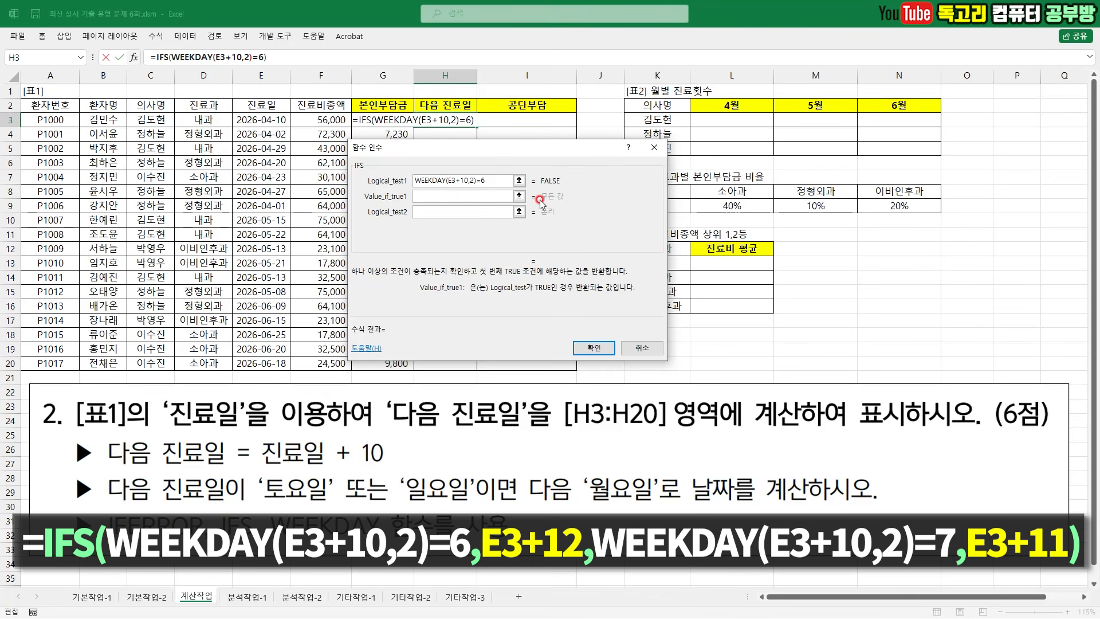
click(268, 121)
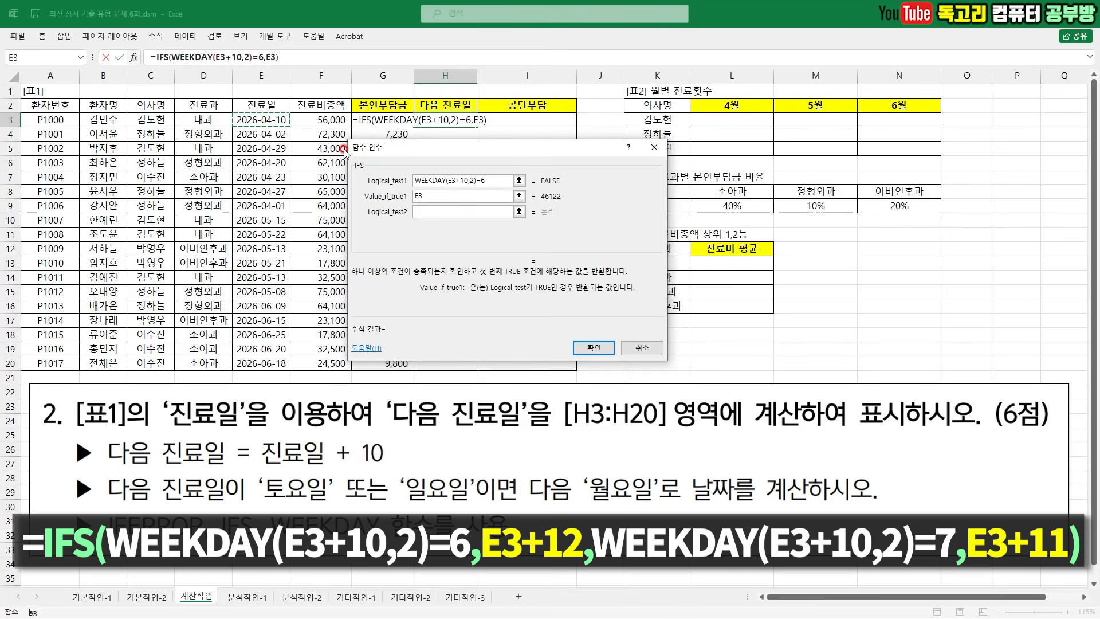
text(+)
text(12)
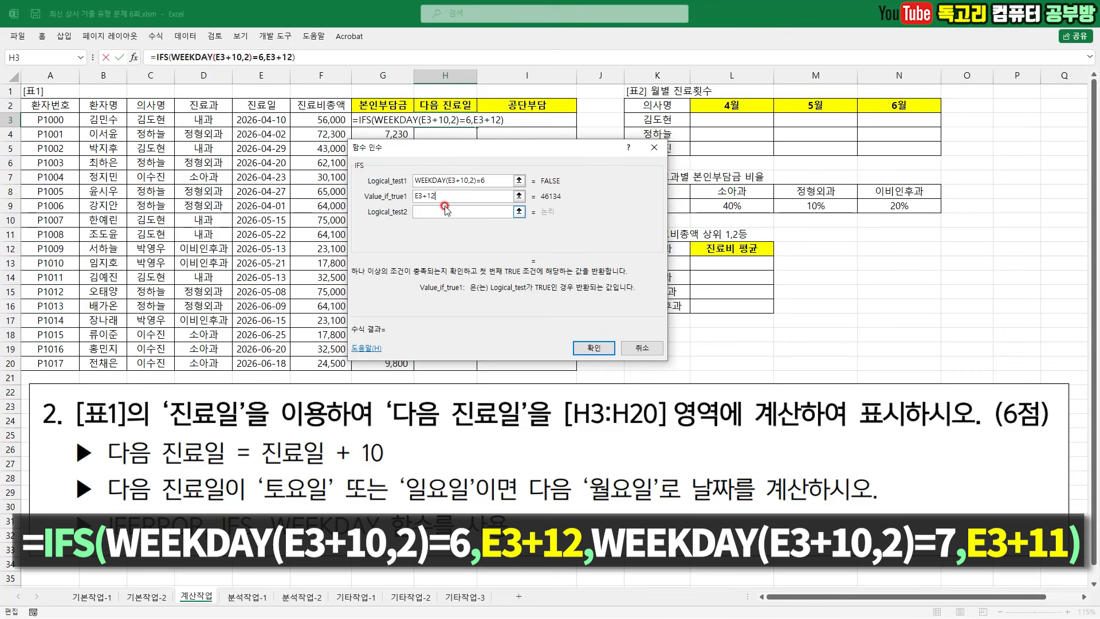
Set the second IFS condition to WEEKDAY(E3+10,2)=7
drag(451, 186, 463, 186)
drag(417, 204, 431, 204)
click(431, 212)
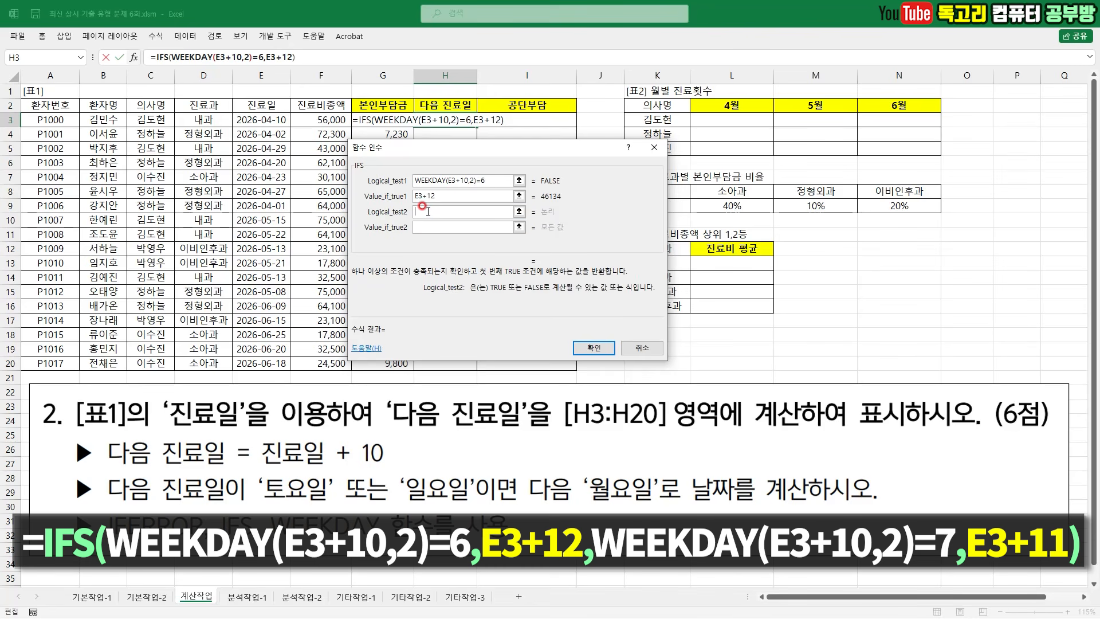
drag(424, 211, 449, 203)
key(Escape)
text(WEEKDAY()
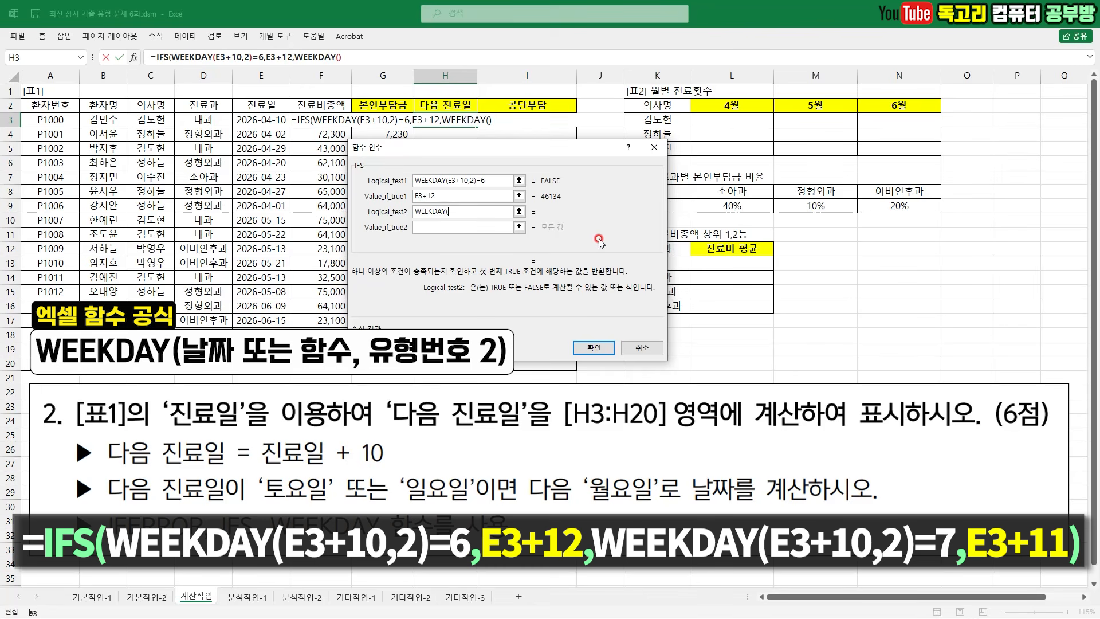
click(275, 121)
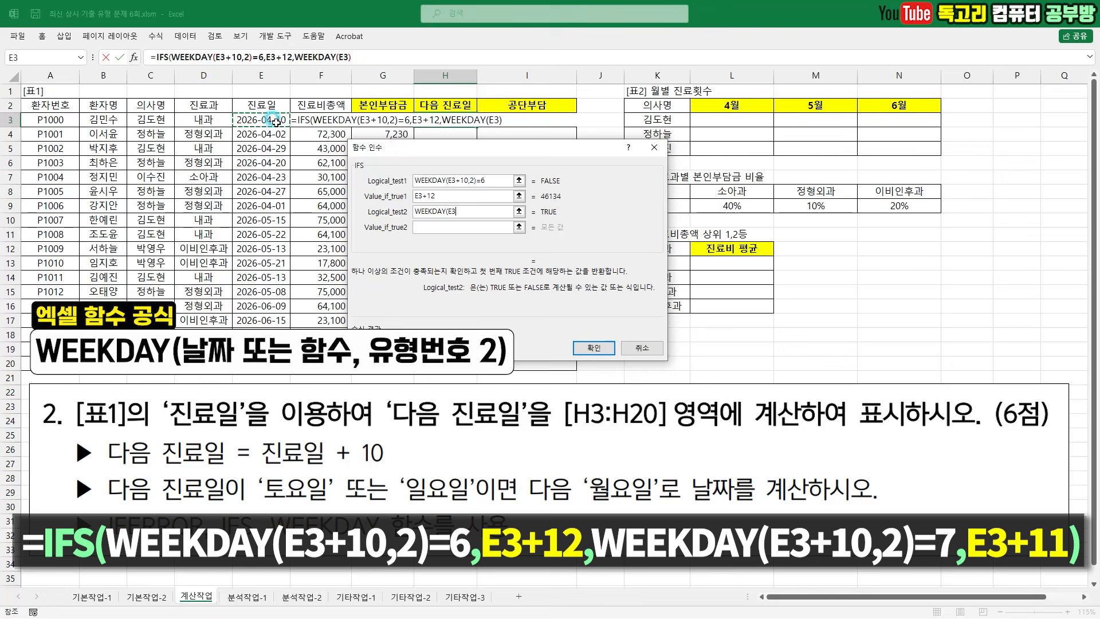
text(+10,2)
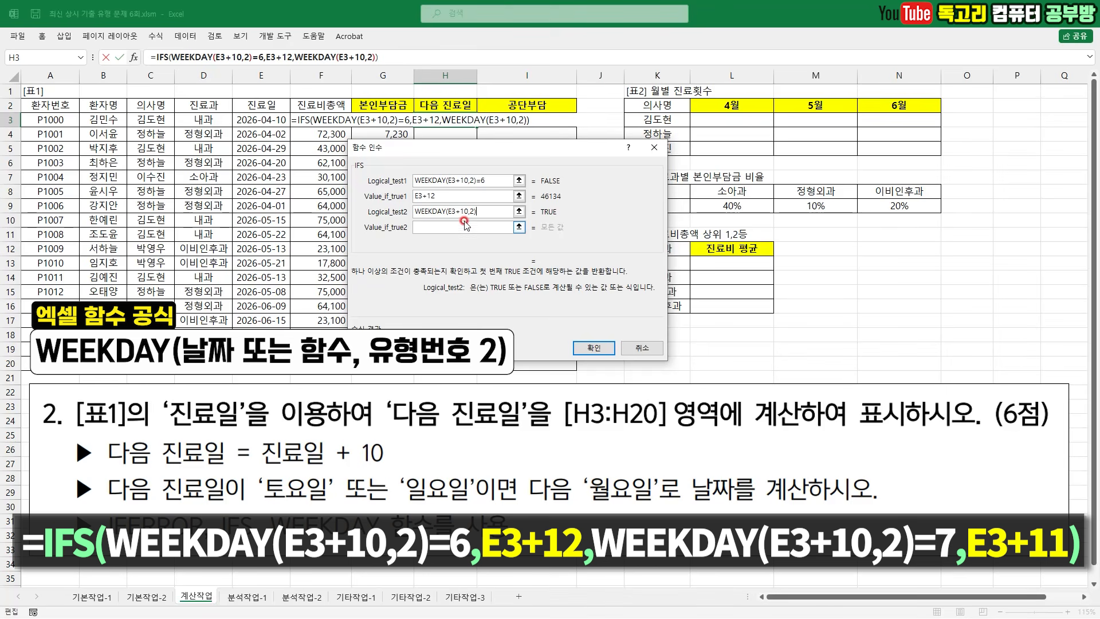
drag(452, 220, 464, 221)
drag(477, 216, 470, 224)
drag(494, 177, 486, 188)
click(495, 217)
text(=7)
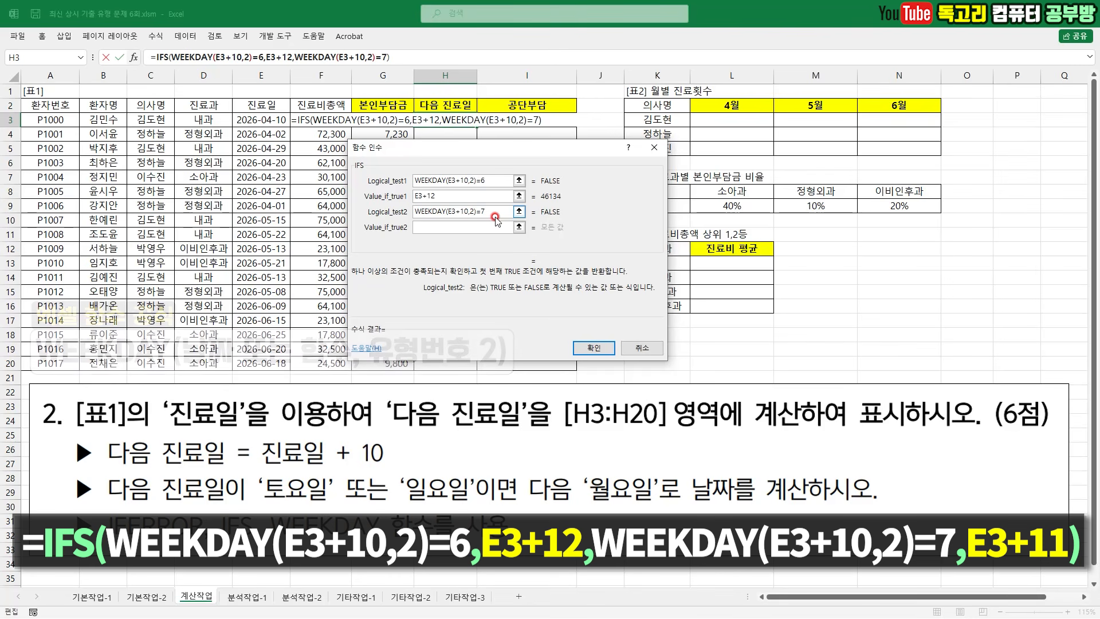
Set the result for the second IFS condition to E3+13 and accept the function arguments
key(Tab)
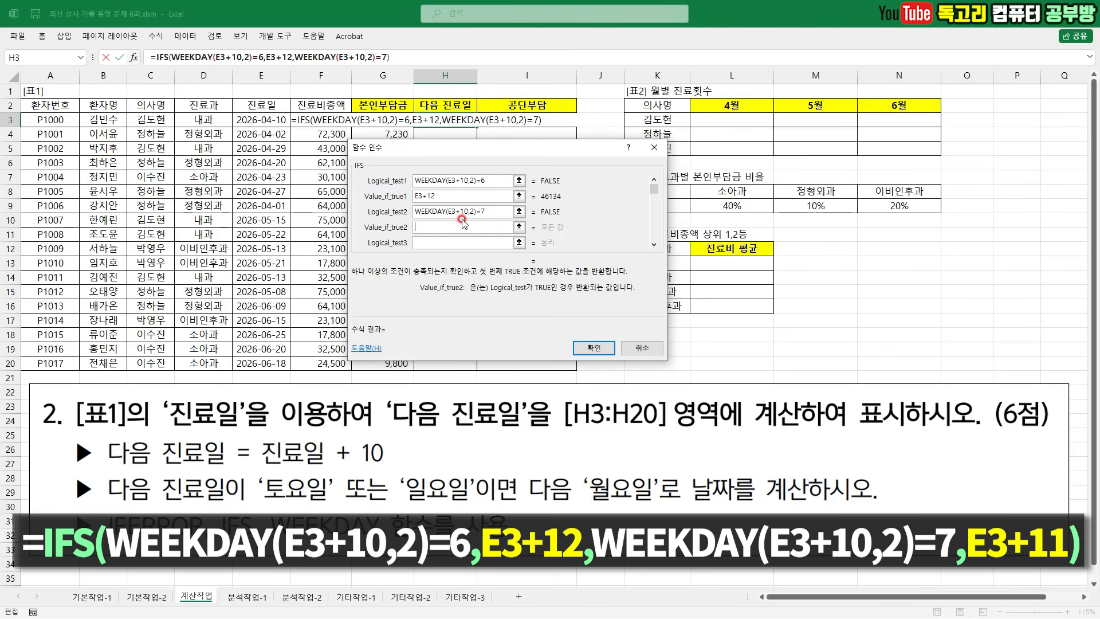
click(266, 121)
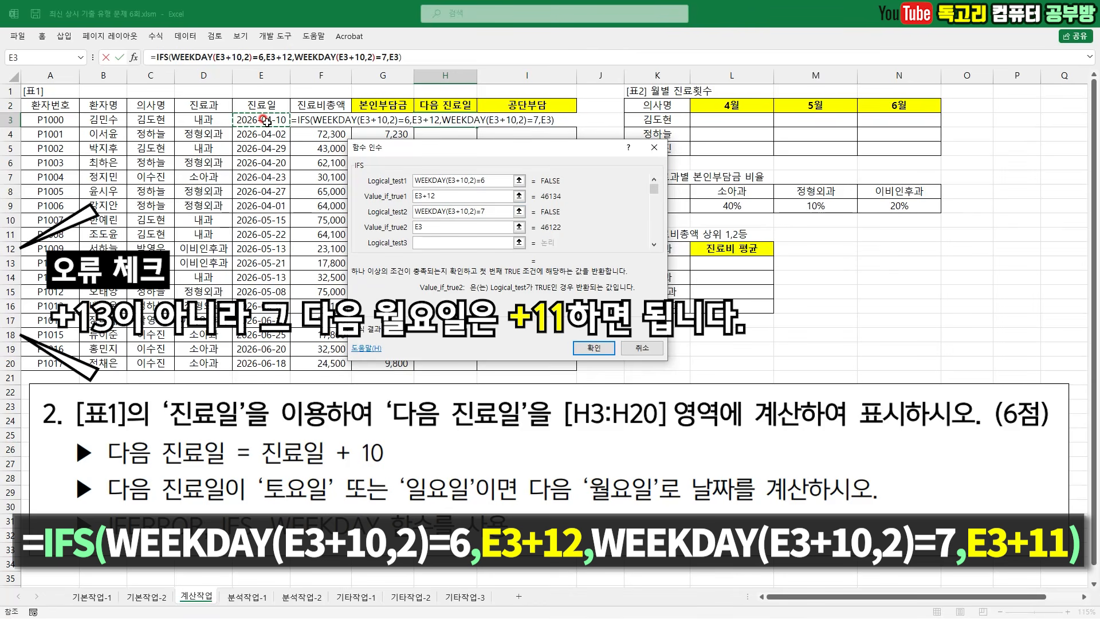
text(+13)
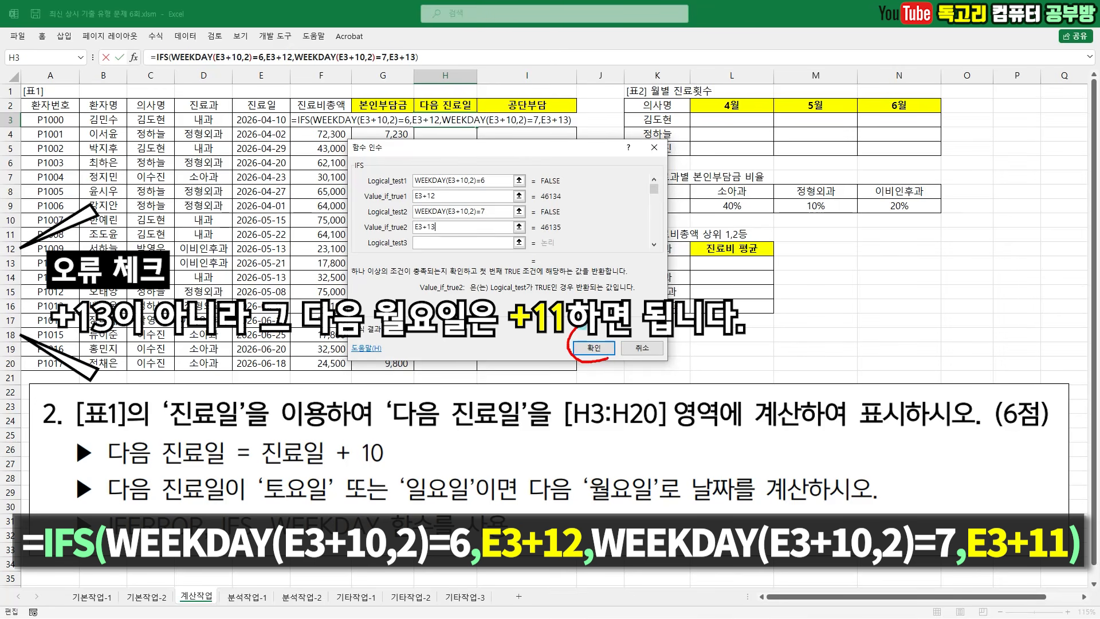
click(595, 349)
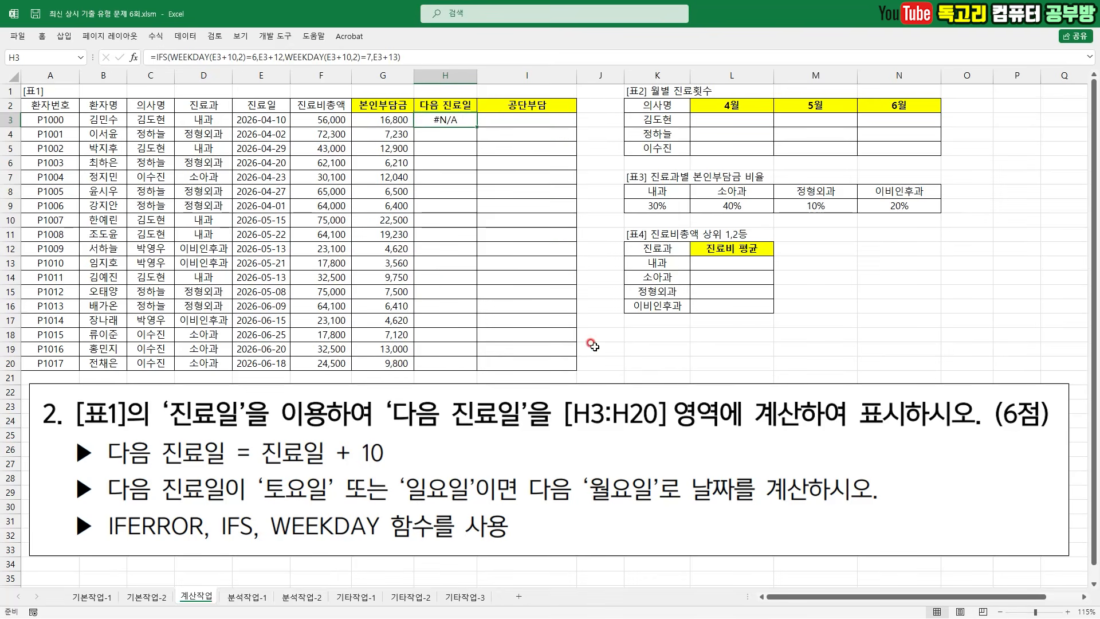
Cut the IFS expression after the equals sign in H3's formula and insert the IFERROR function in its place
drag(478, 122, 448, 143)
drag(156, 57, 401, 57)
drag(164, 71, 365, 71)
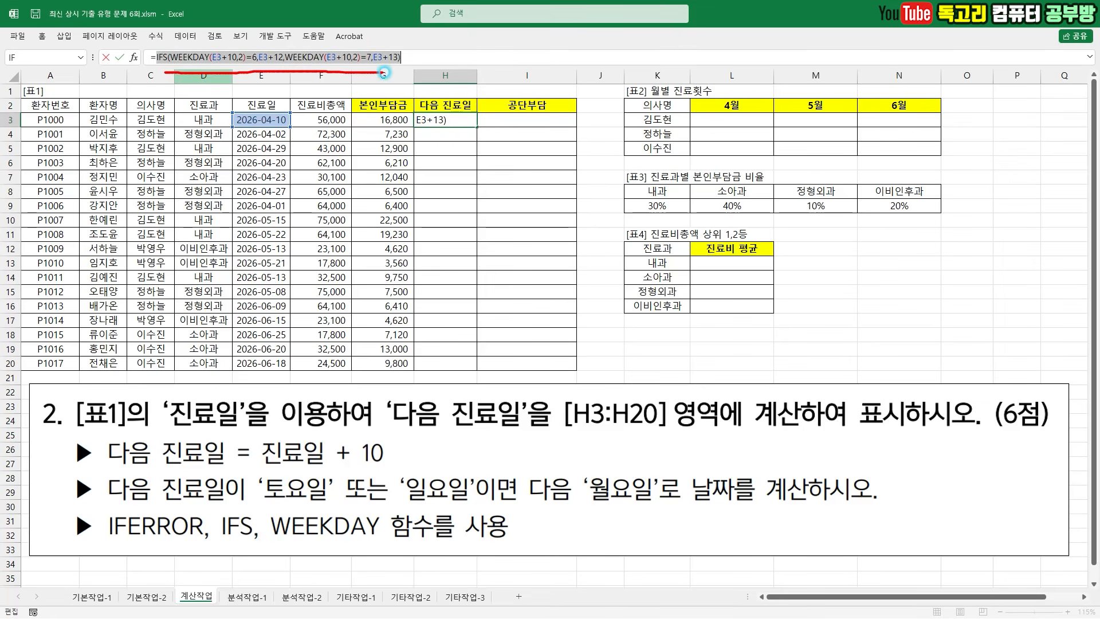
key(Delete)
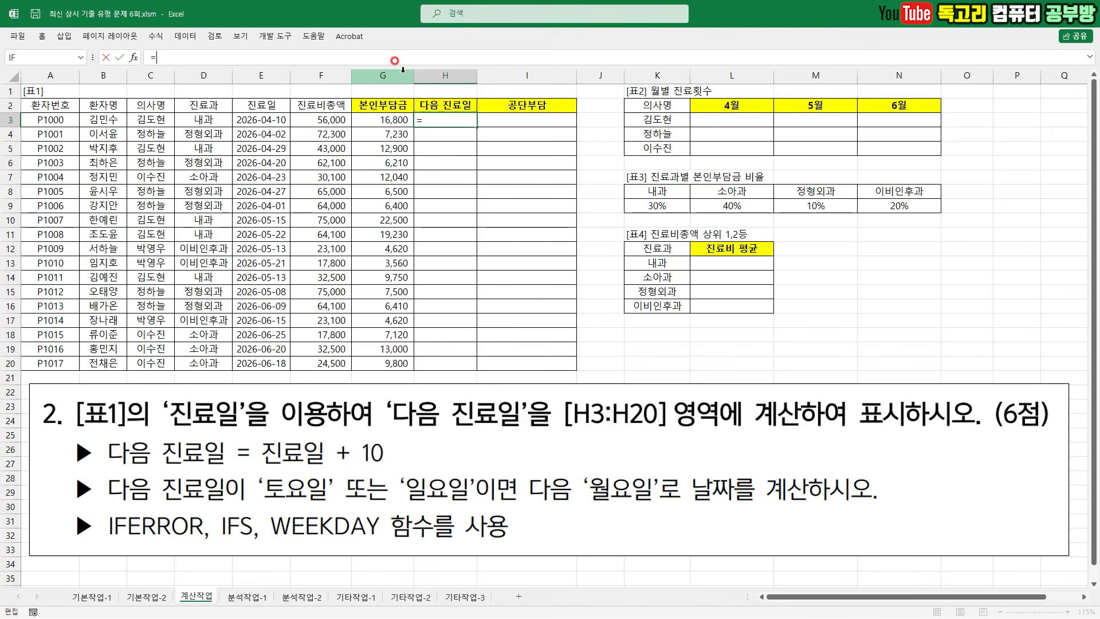
text(I)
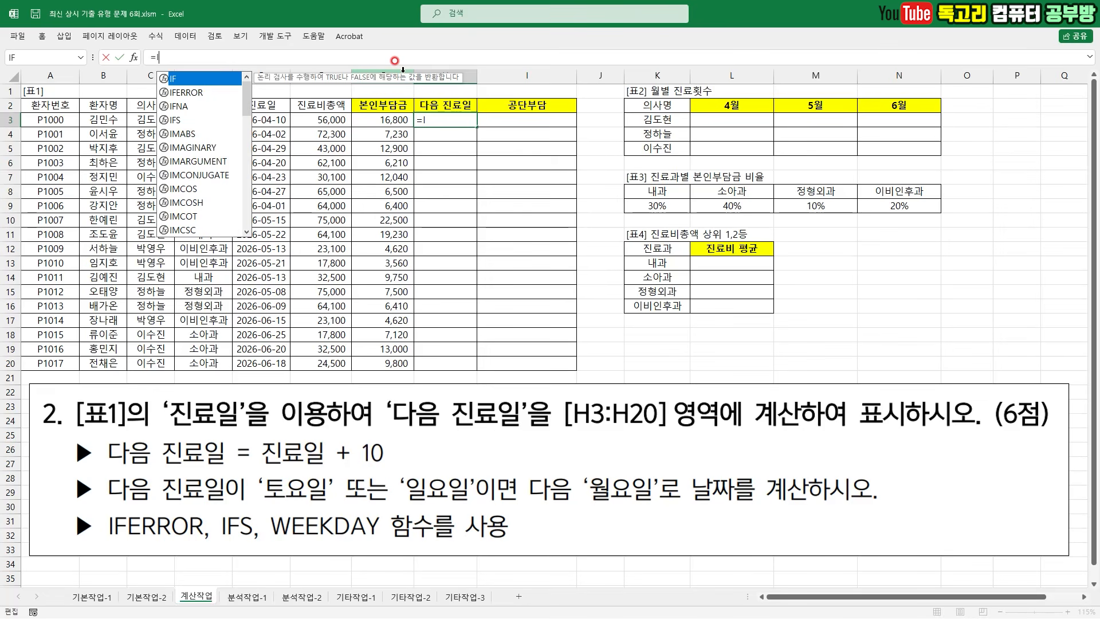
key(Down)
key(Tab)
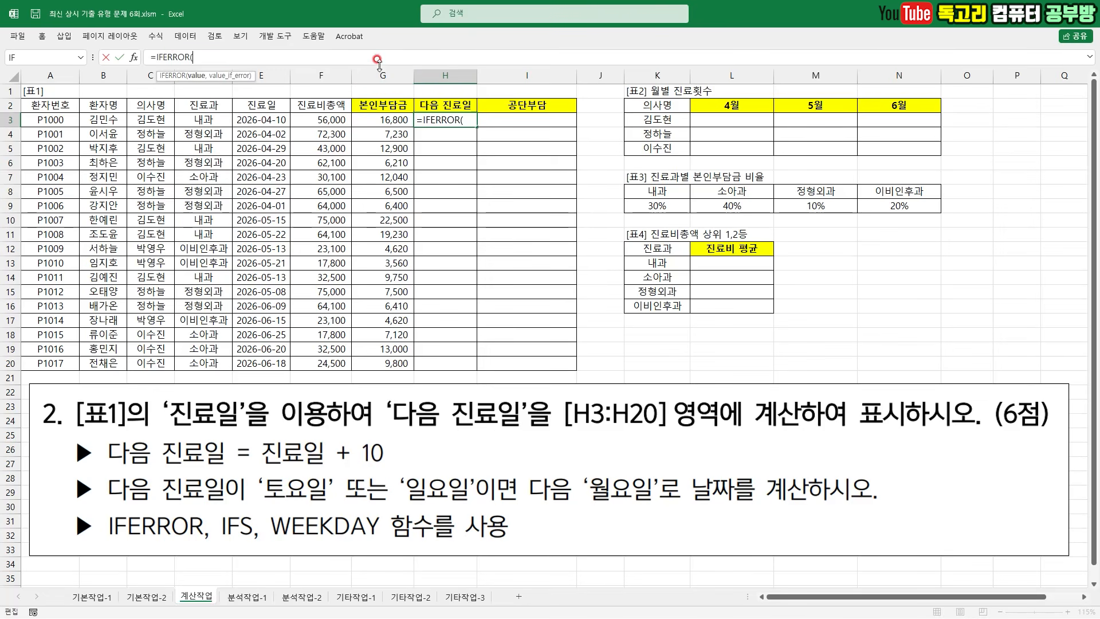
Paste the cut IFS expression as IFERROR's value and set its value_if_error to E3+10
click(135, 58)
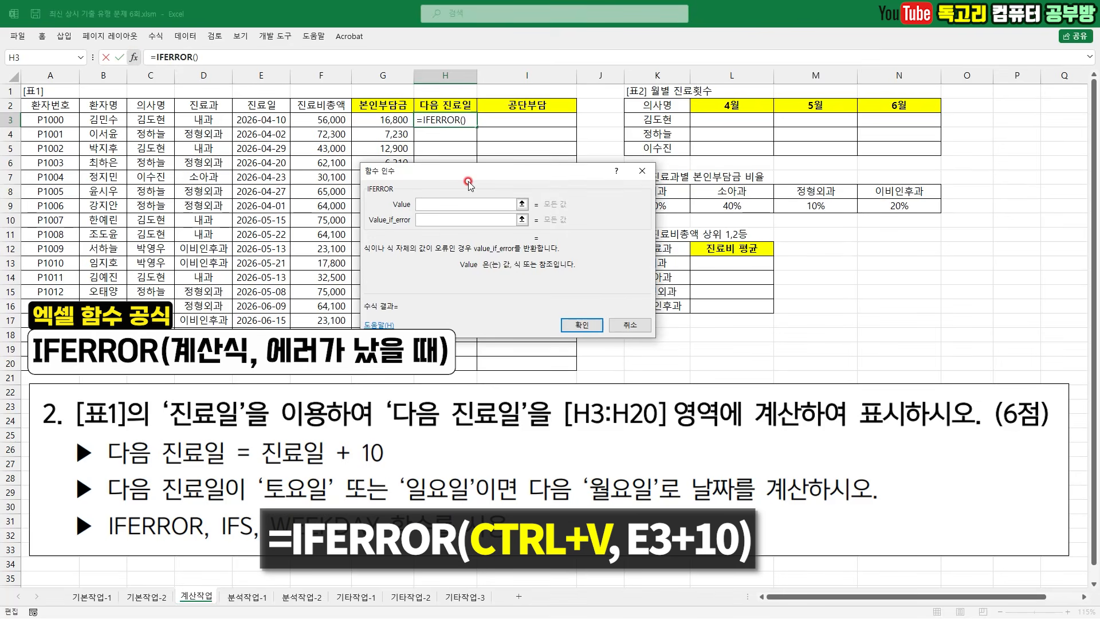
key(ctrl+v)
click(464, 219)
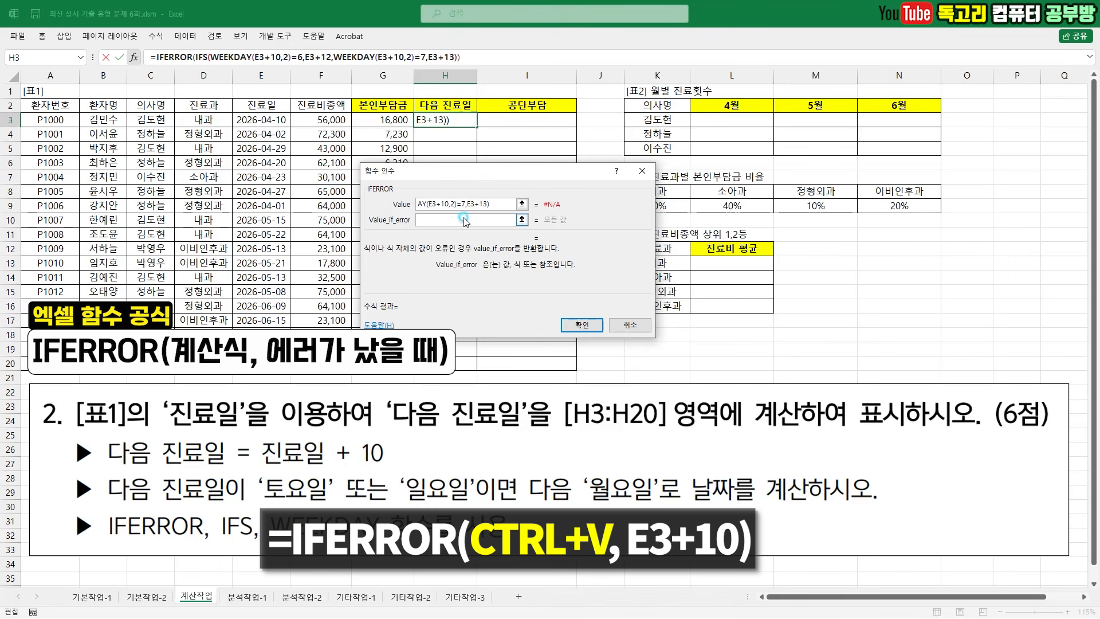
drag(495, 196, 511, 191)
click(280, 120)
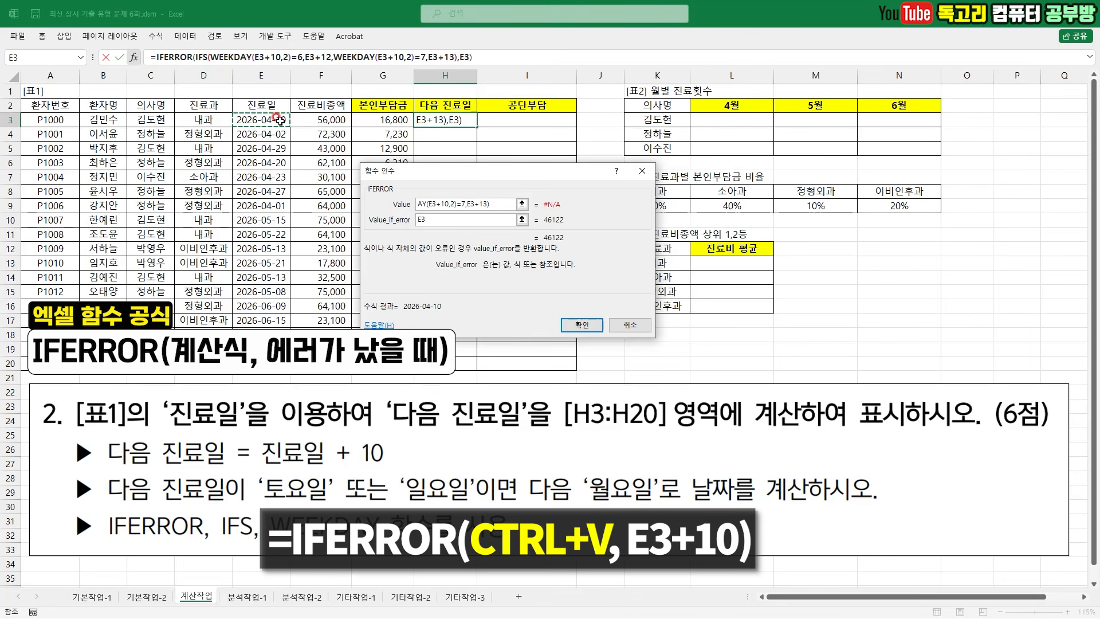
text(+10)
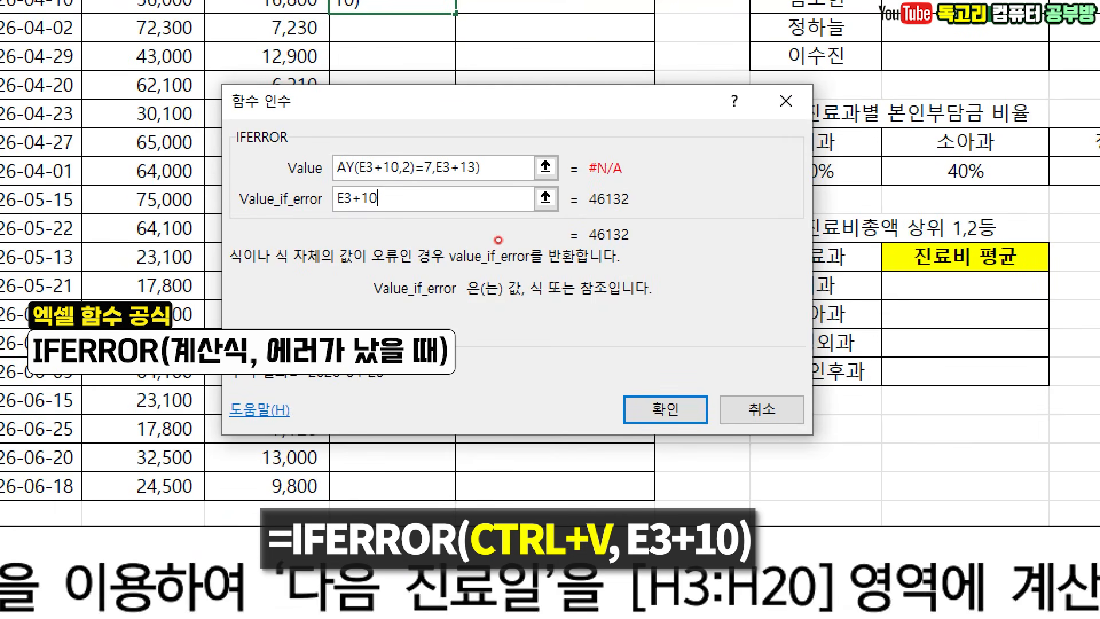
Accept the IFERROR arguments and fill H3's formula down to H20
mouse_move(399, 195)
mouse_down()
mouse_move(336, 217)
mouse_move(311, 208)
mouse_up()
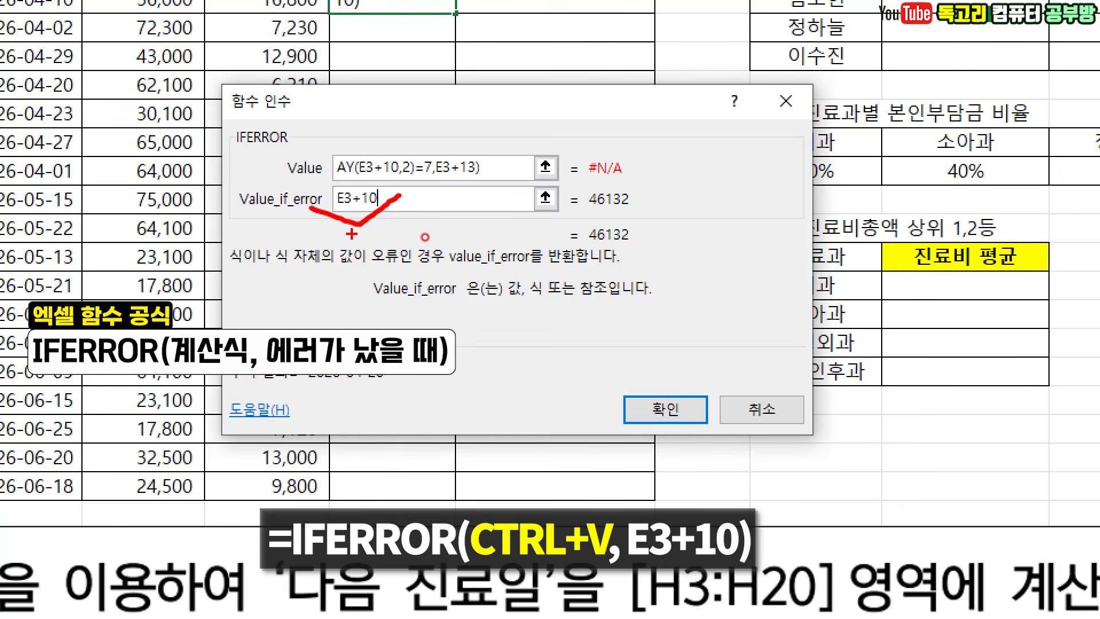
mouse_move(682, 427)
mouse_down()
mouse_move(608, 422)
mouse_move(664, 433)
mouse_up()
key(Escape)
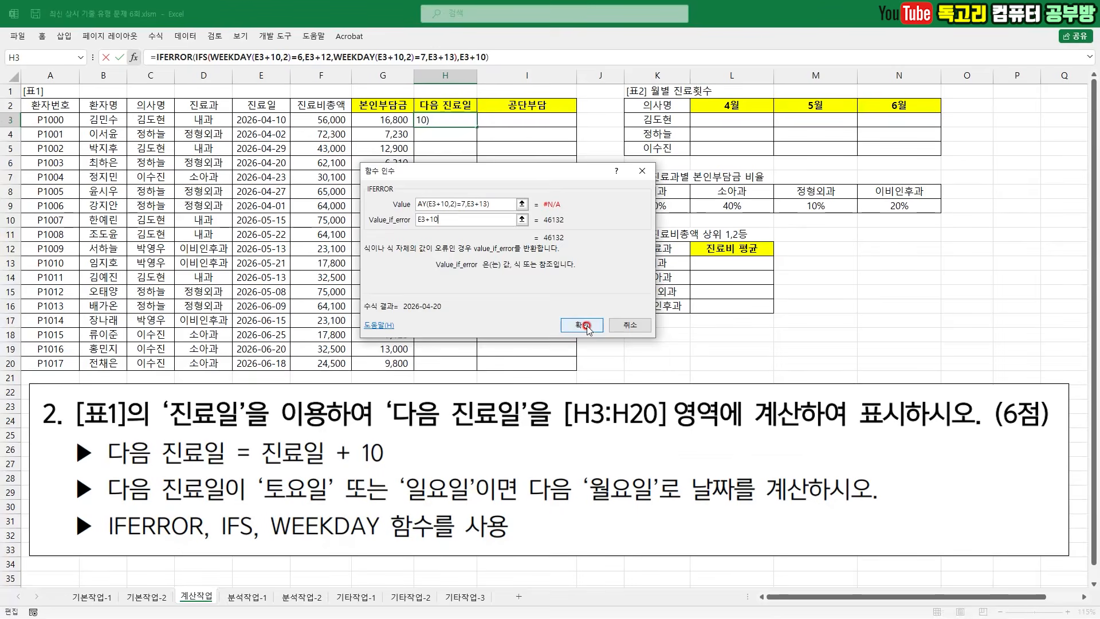
click(586, 325)
double_click(476, 126)
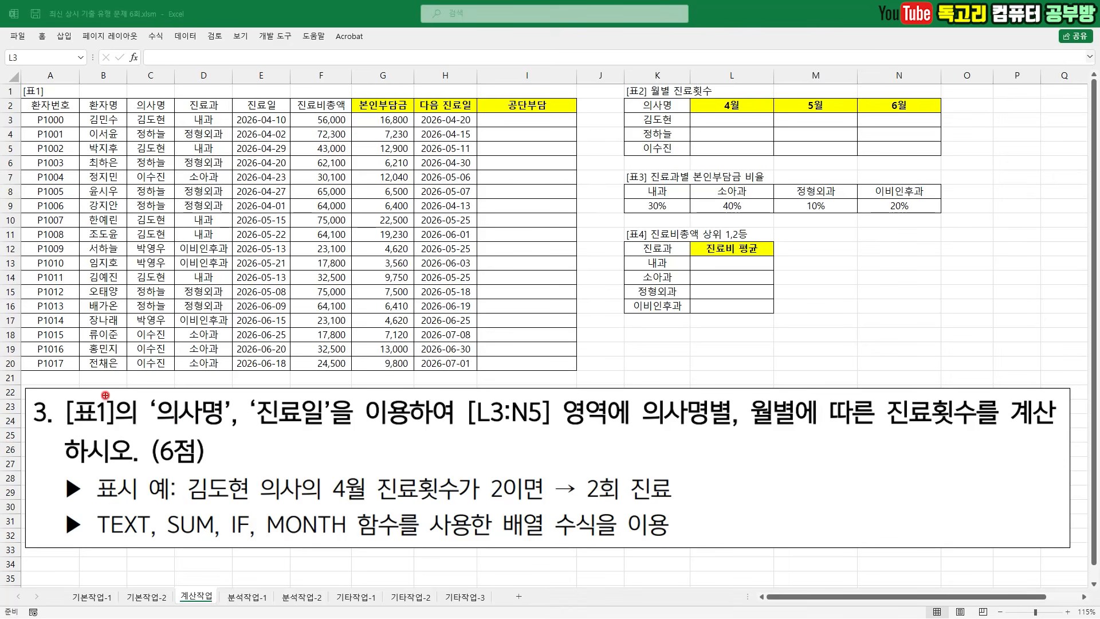
Examine task 3's requirements for L3:N5: count by doctor and month, the "2회 진료" display example, and the TEXT, SUM, IF, MONTH array formula
drag(98, 382, 215, 375)
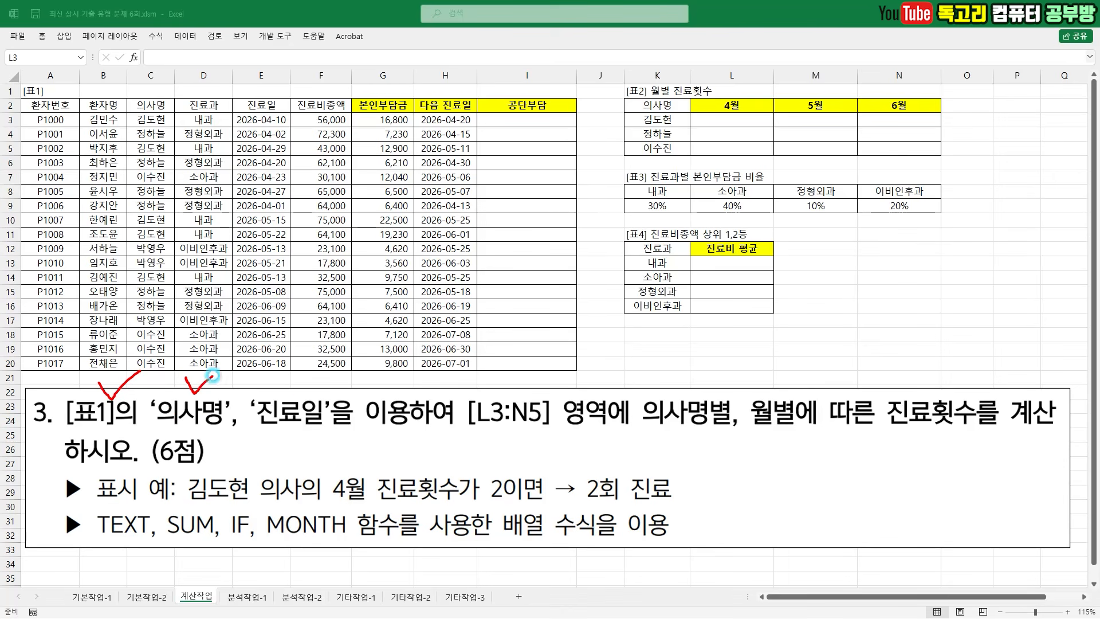
drag(282, 385, 331, 382)
drag(497, 437, 551, 437)
drag(663, 441, 793, 441)
drag(888, 439, 972, 441)
key(e)
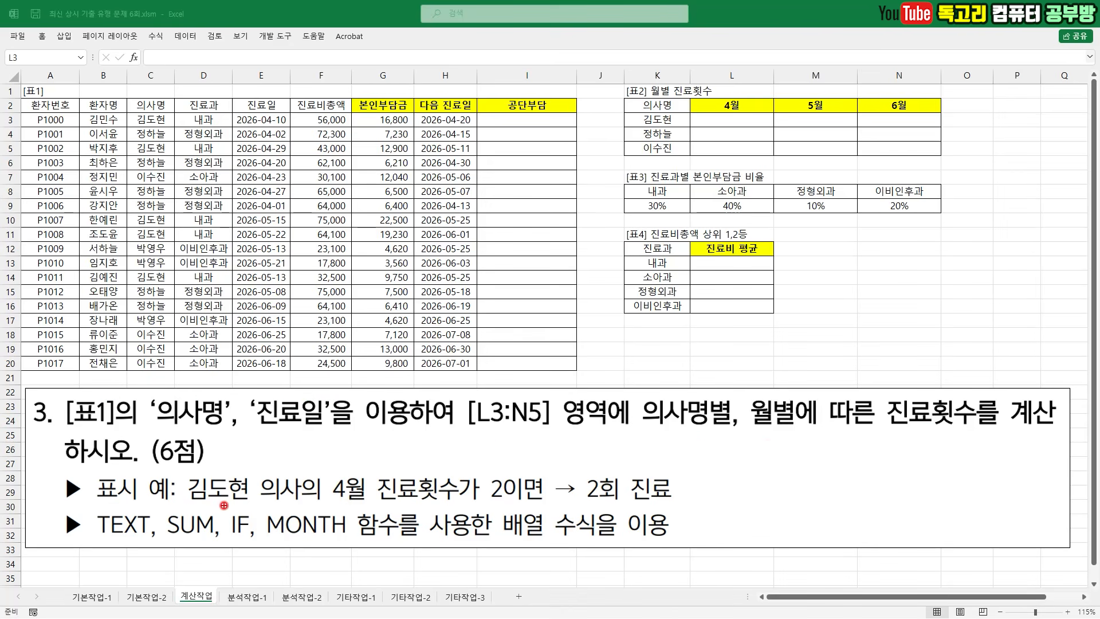
drag(190, 505, 688, 505)
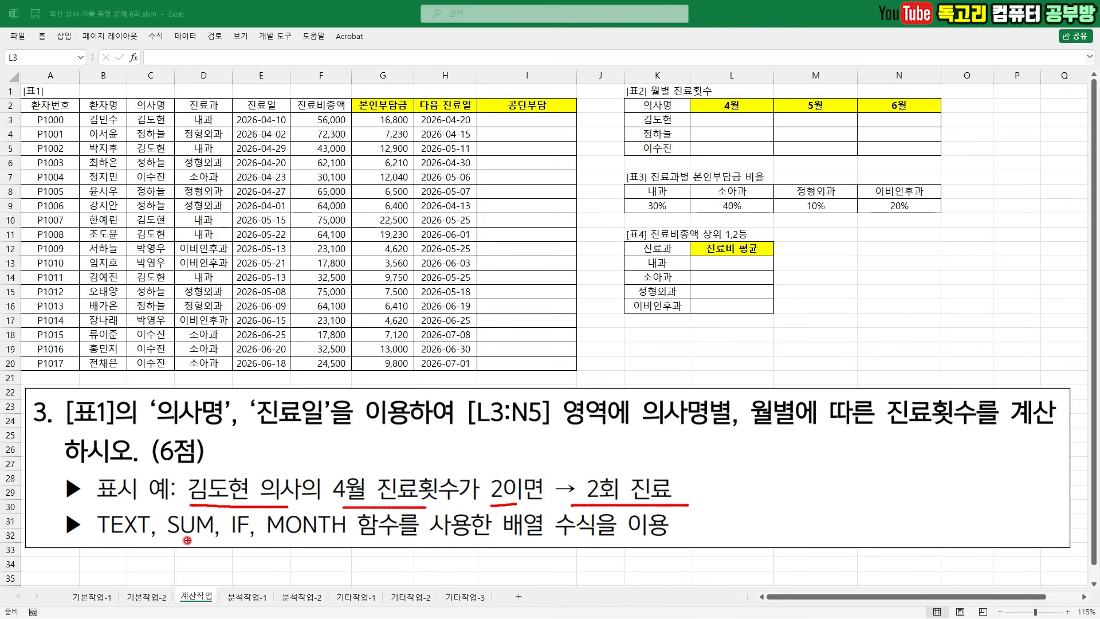
mouse_move(163, 539)
mouse_down()
mouse_move(263, 538)
mouse_move(220, 573)
mouse_move(204, 552)
mouse_move(232, 585)
mouse_up()
drag(95, 540, 137, 540)
mouse_move(104, 560)
mouse_down()
mouse_move(114, 559)
mouse_move(102, 579)
mouse_move(131, 581)
mouse_move(99, 554)
mouse_move(137, 598)
mouse_up()
key(Escape)
drag(719, 117, 744, 110)
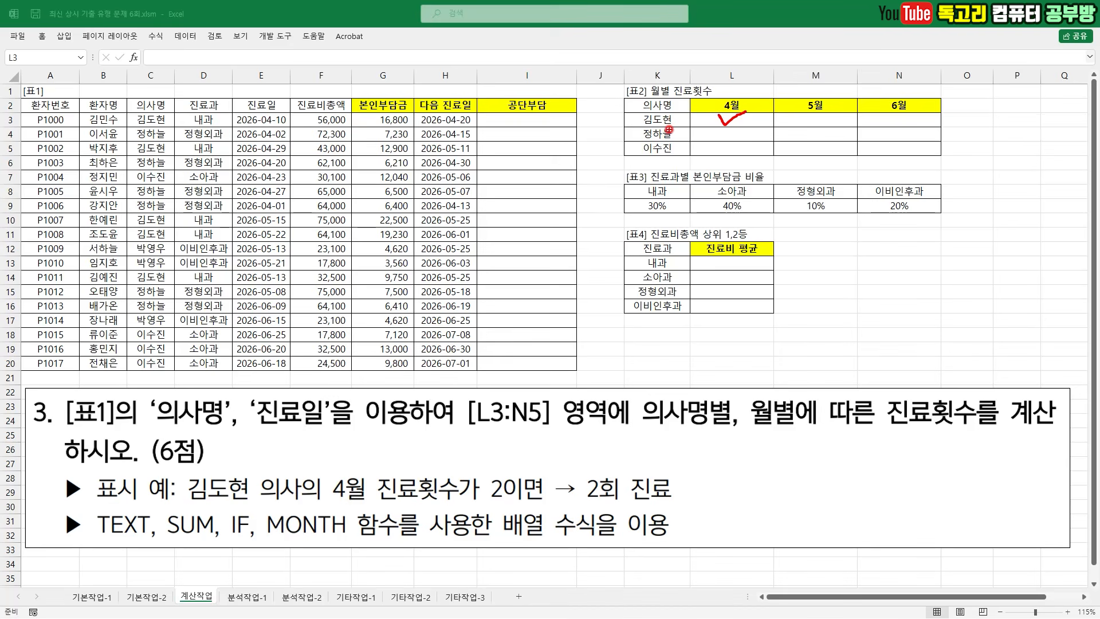
mouse_move(668, 130)
mouse_down()
mouse_move(640, 130)
mouse_move(657, 98)
mouse_move(670, 137)
mouse_move(716, 93)
mouse_move(740, 121)
mouse_move(729, 124)
mouse_up()
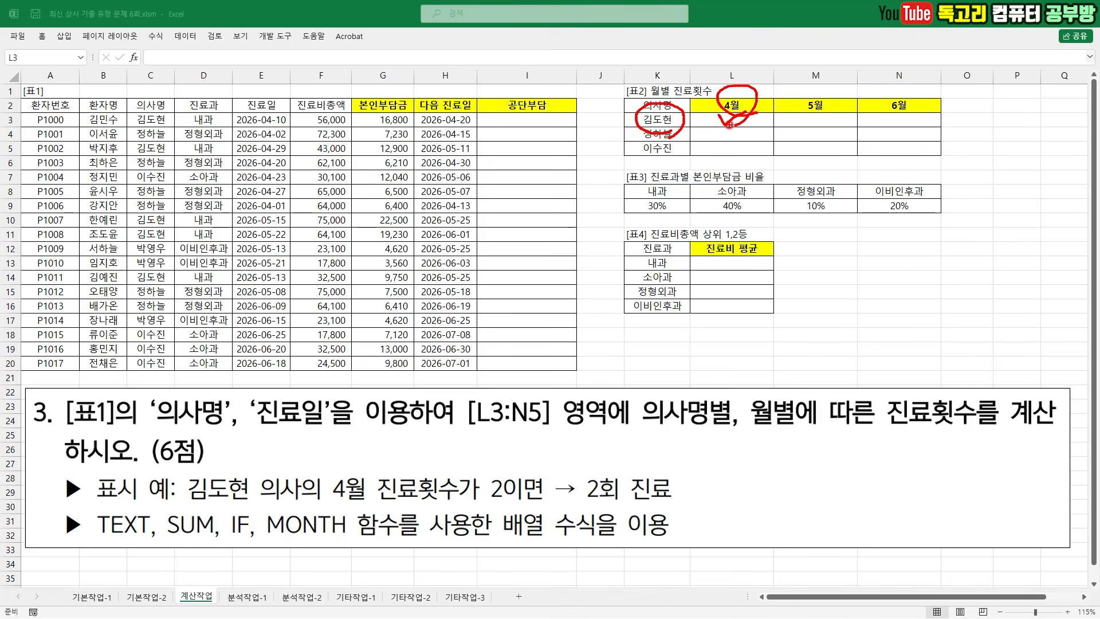
key(Escape)
Start the 4월 count formula in L3 with =SUM(IF((
click(725, 124)
drag(726, 126, 746, 112)
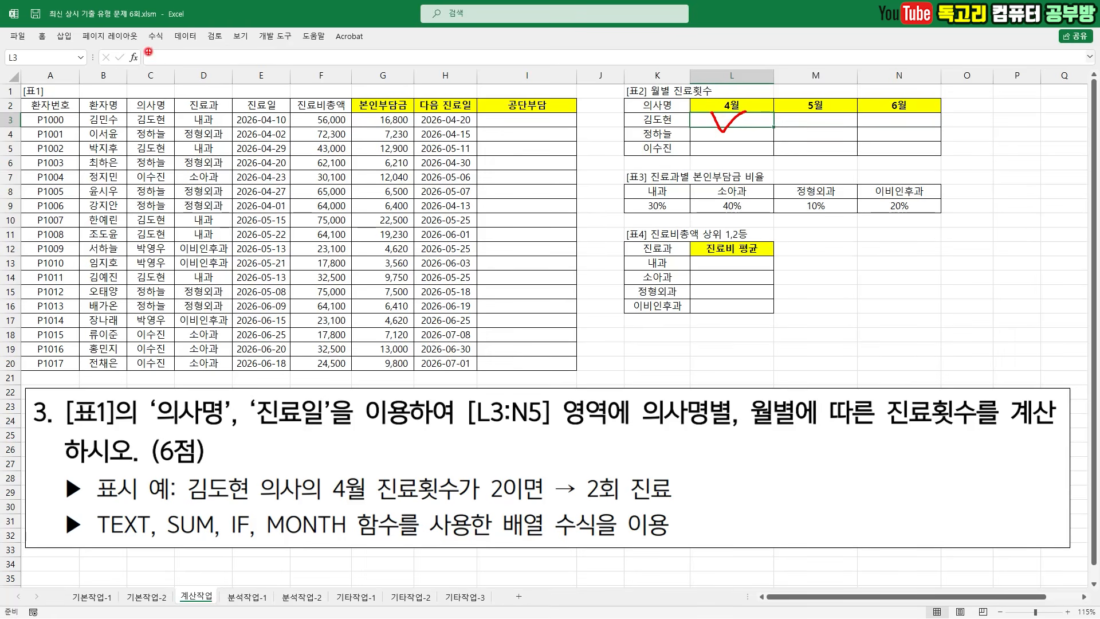
drag(153, 51, 192, 34)
key(Escape)
click(175, 55)
text(=SUM(I)
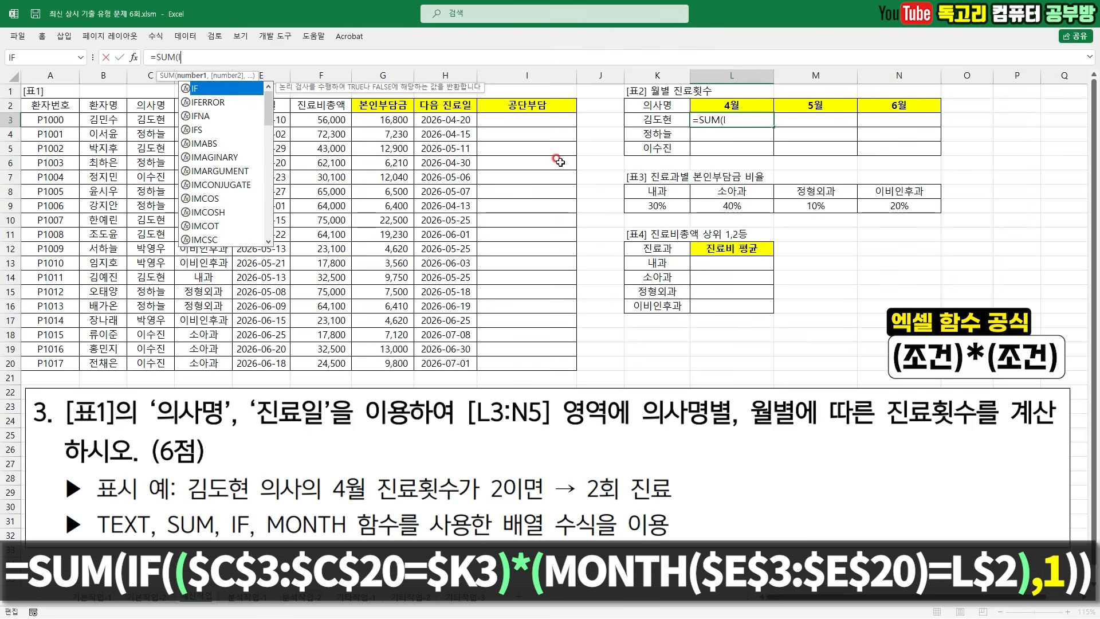
text(F(()
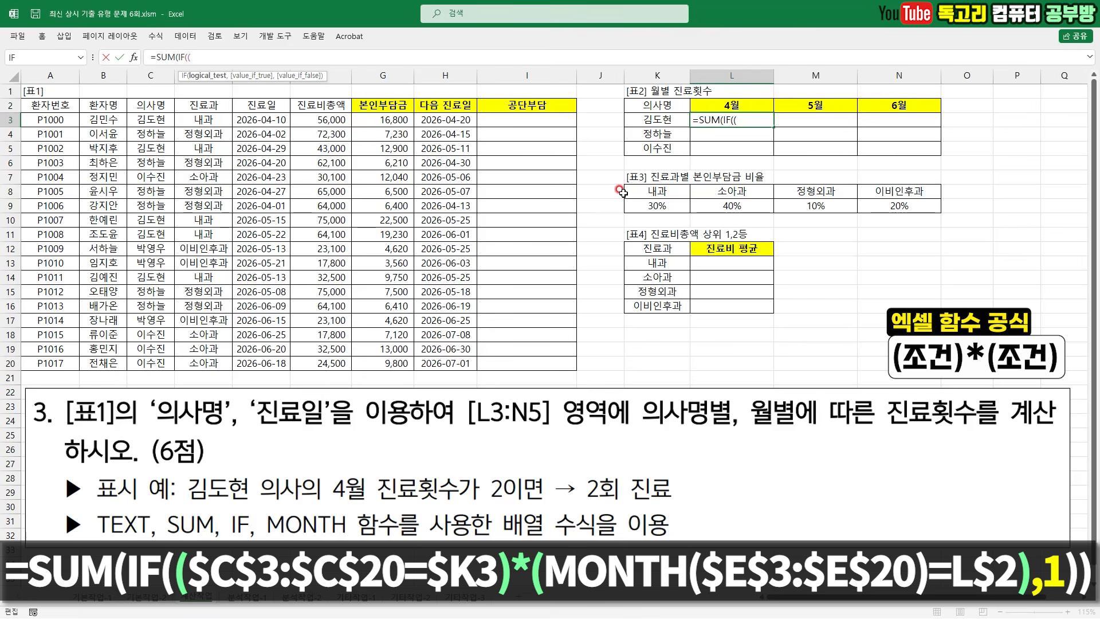
Add the 의사명 range as the absolute reference $C$3:$C$20 in the first IF condition
key(ctrl+1)
click(237, 61)
drag(141, 87, 135, 89)
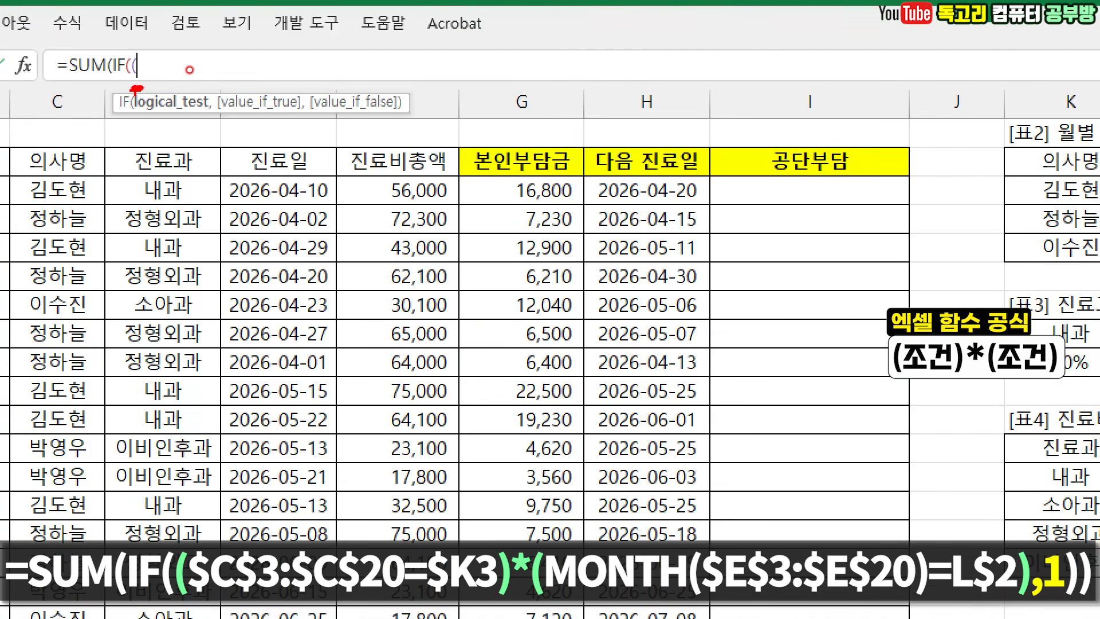
key(Escape)
key(ctrl+2)
mouse_move(676, 133)
mouse_down()
mouse_move(644, 102)
mouse_move(662, 135)
mouse_up()
key(Escape)
drag(148, 121, 158, 363)
key(F4)
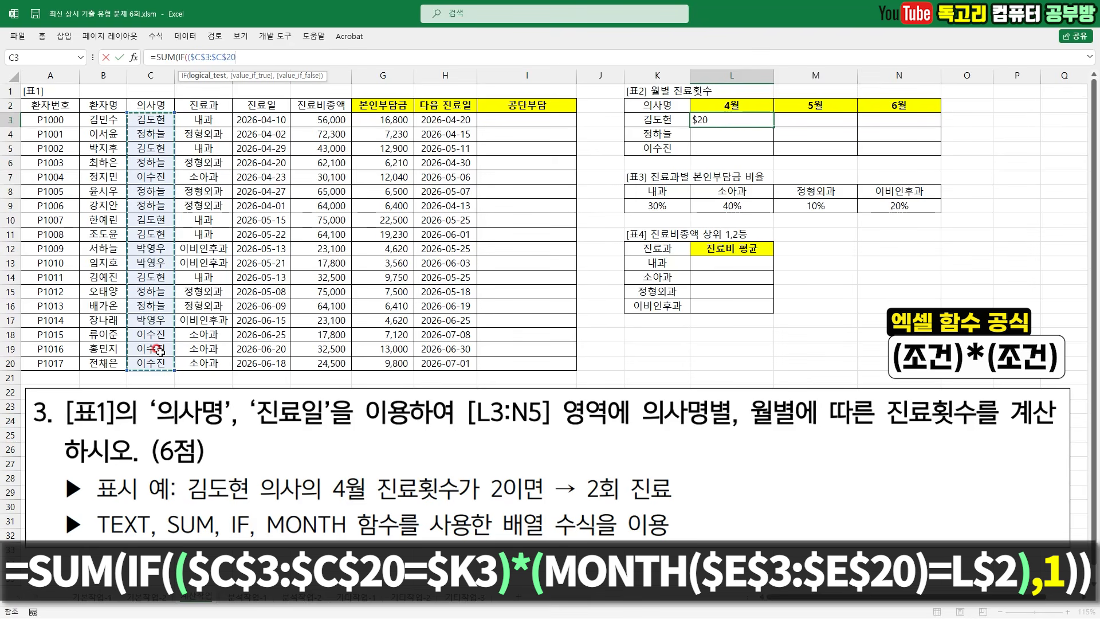
Compare the 의사명 range with $K3, keeping only the column absolute, and close the first condition's parenthesis
text(=)
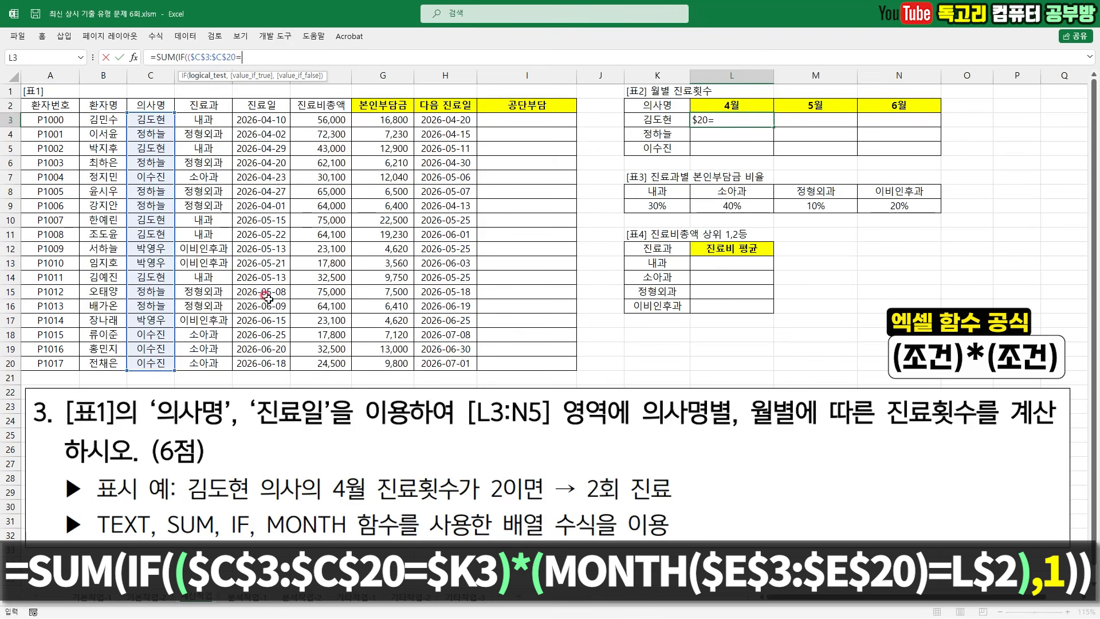
click(668, 122)
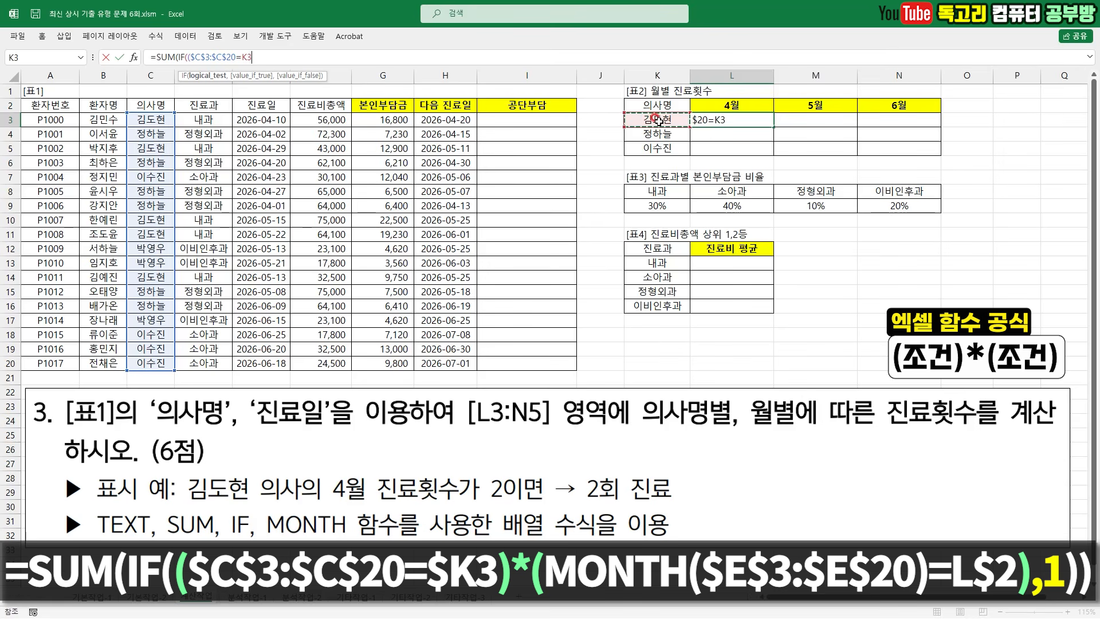
mouse_move(660, 126)
mouse_down()
mouse_move(663, 192)
mouse_move(680, 165)
mouse_up()
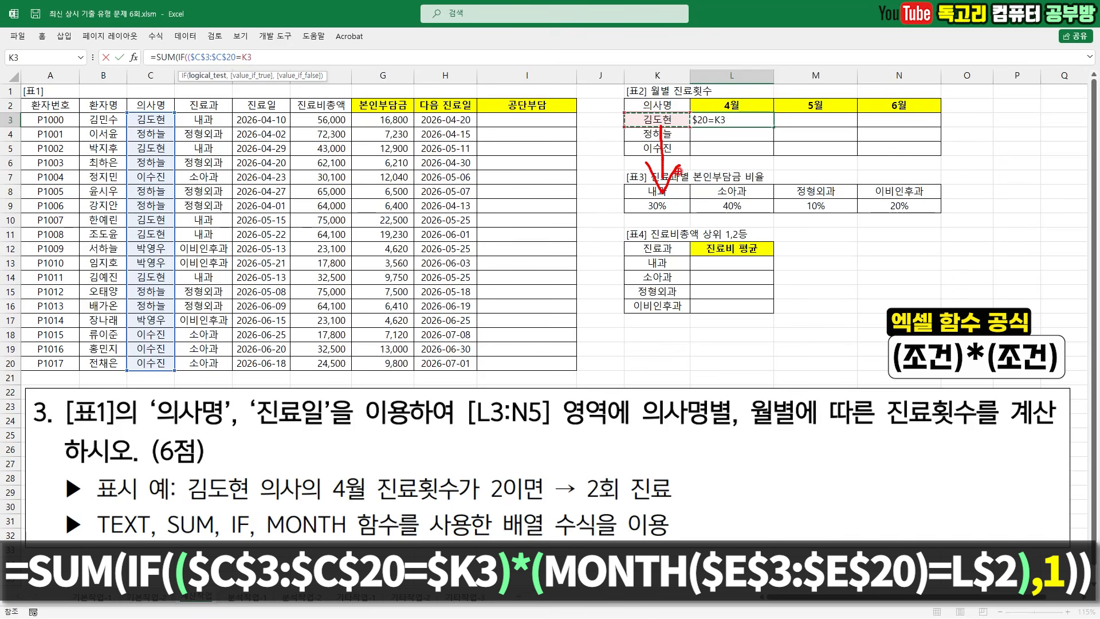
right_click(677, 170)
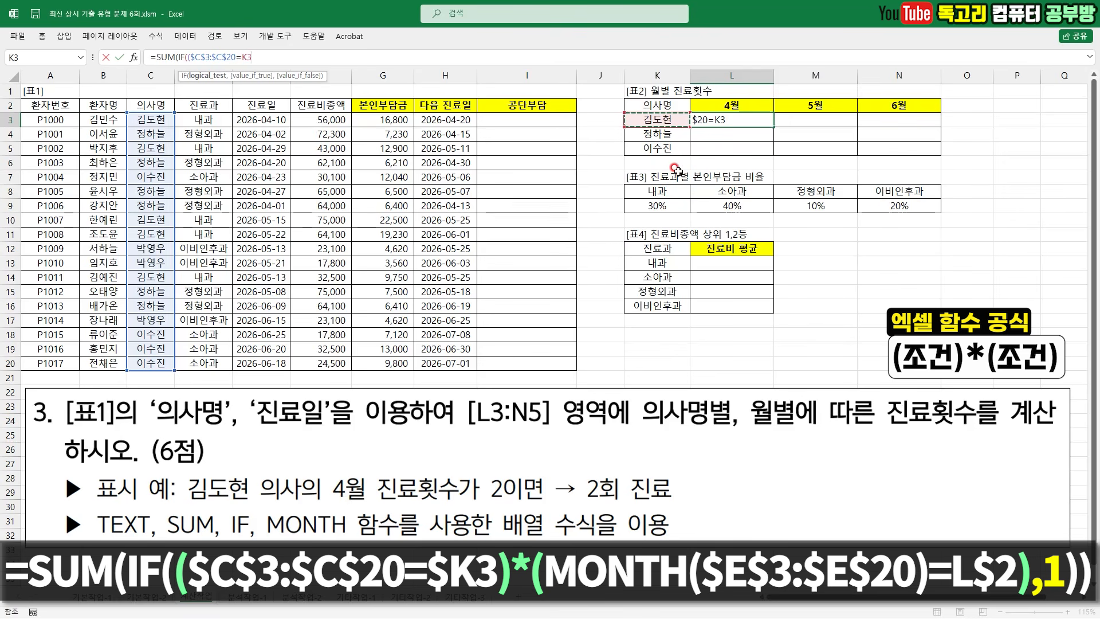
key(F4)
key(F4)
key(F4)
text())
Multiply the first condition by a second parenthesised condition that begins with the MONTH function
key(ctrl+2)
drag(249, 66, 278, 68)
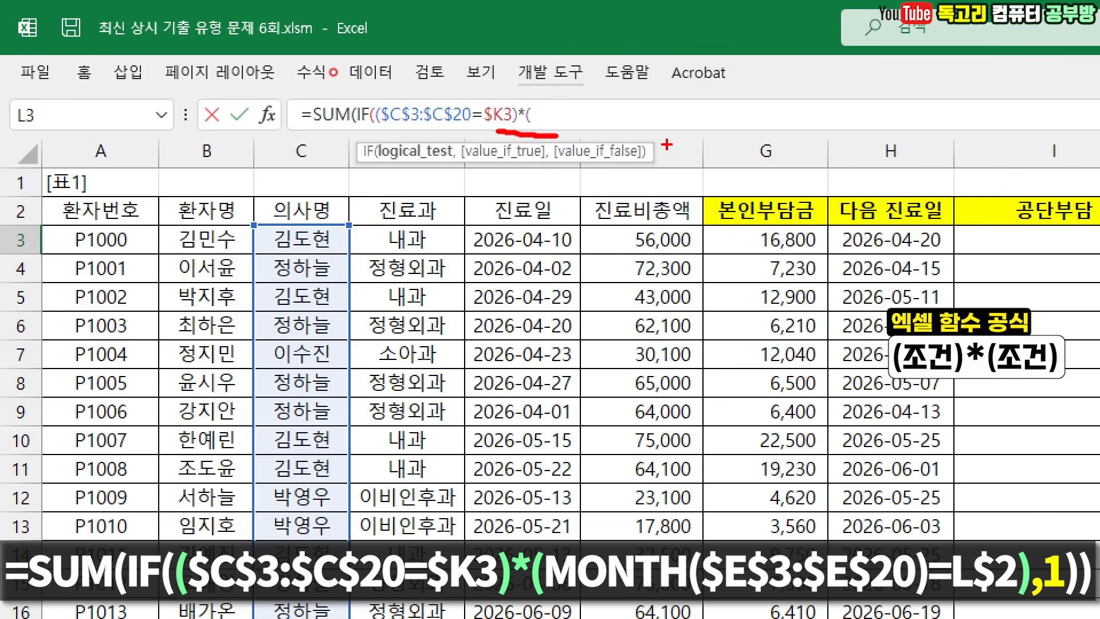
key(Escape)
key(ctrl+2)
mouse_move(744, 117)
mouse_down()
mouse_move(714, 114)
mouse_move(751, 93)
mouse_move(744, 121)
mouse_up()
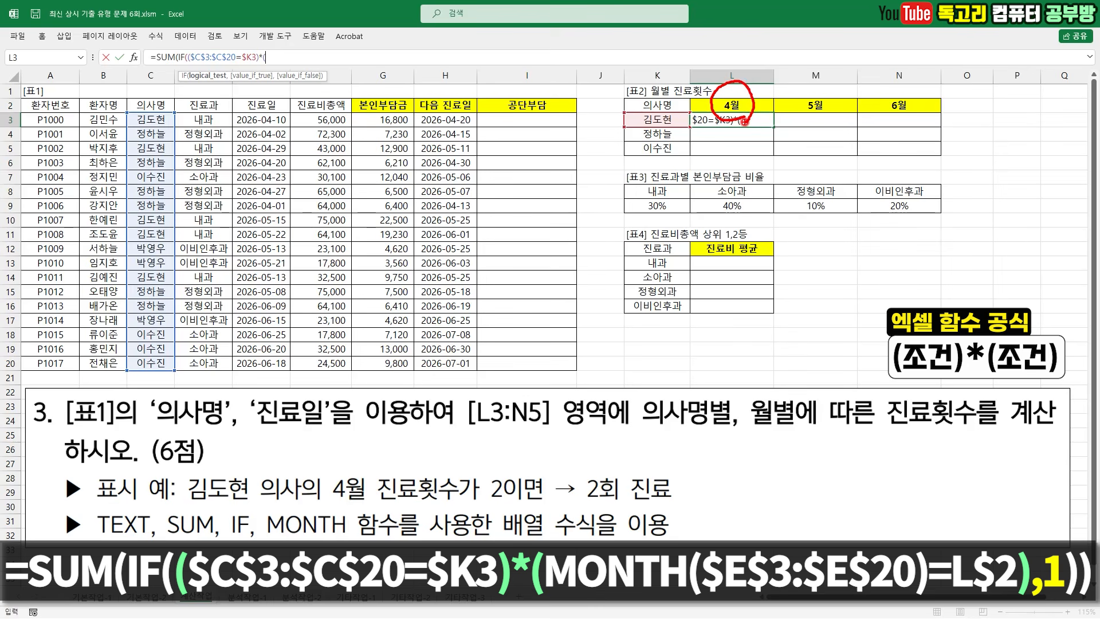
key(e)
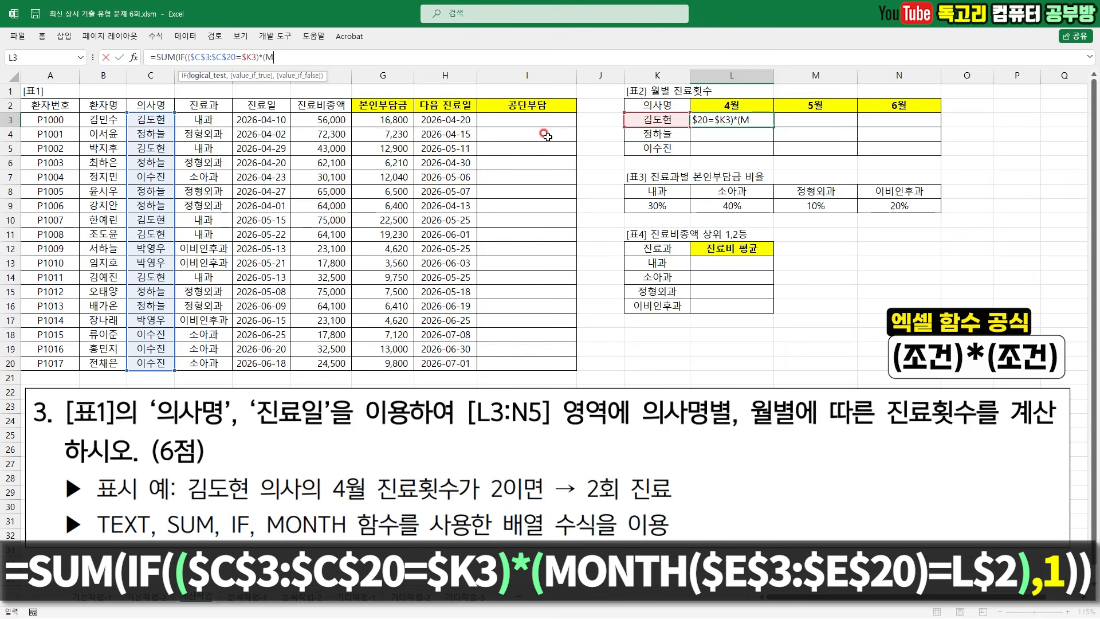
text(MO)
key(Down)
key(Down)
key(Down)
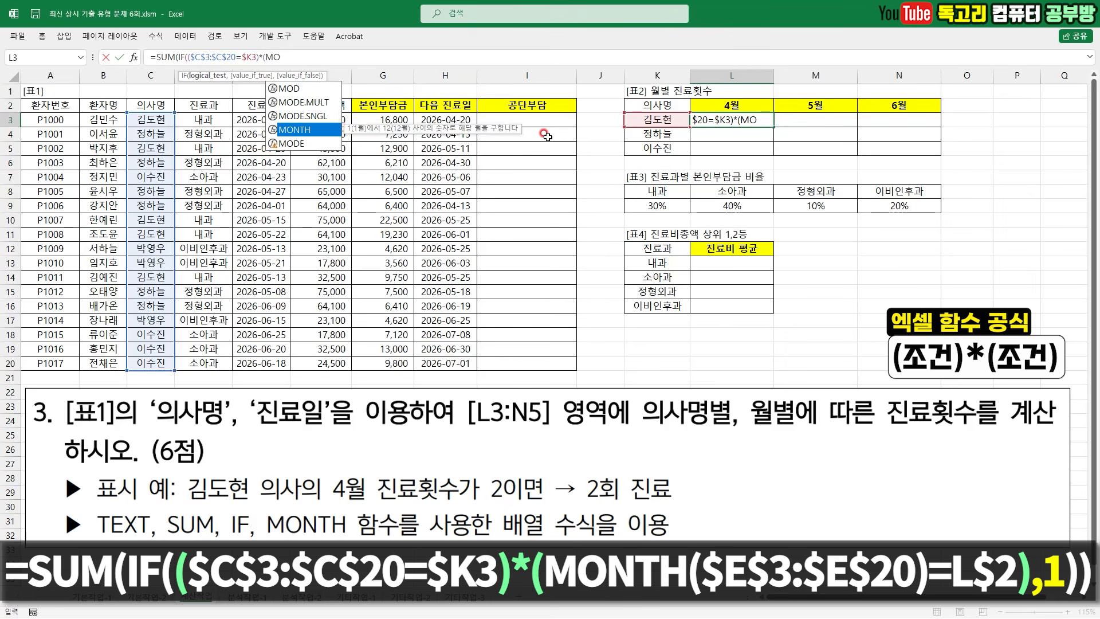
key(Tab)
Set MONTH's argument to the absolute 진료일 range $E$3:$E$20 and close the function
drag(260, 119, 261, 356)
key(F4)
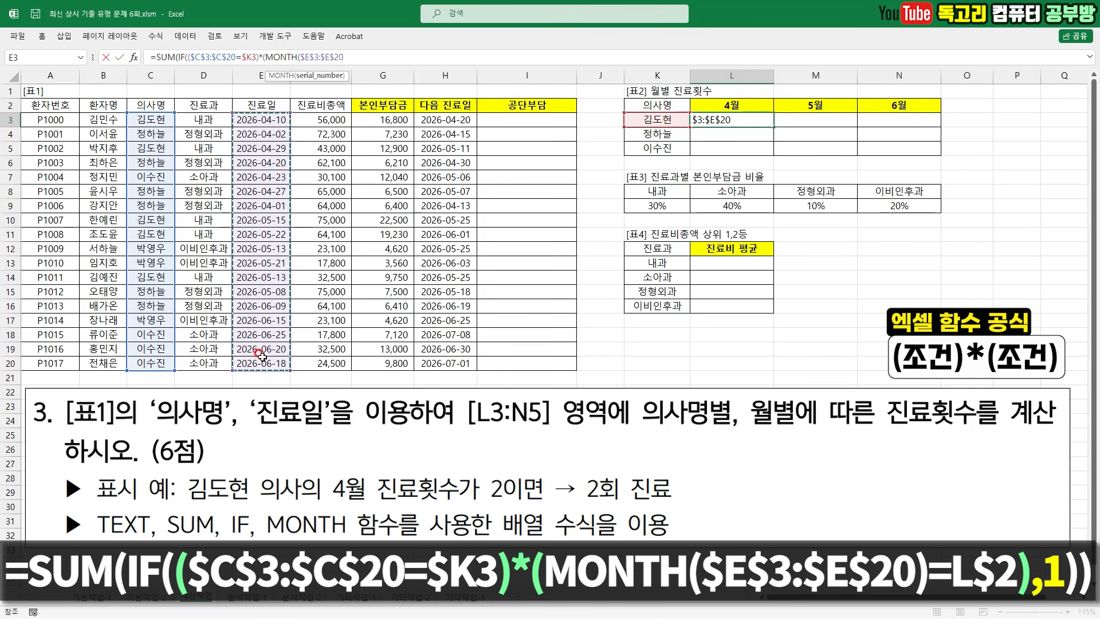
text())
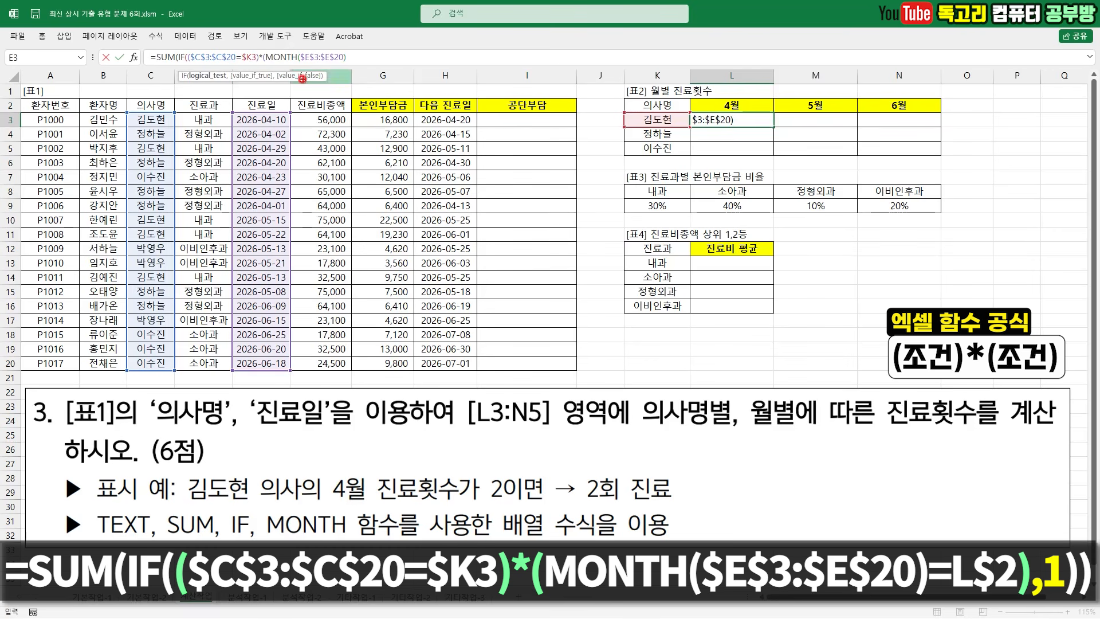
drag(314, 67, 343, 67)
right_click(343, 67)
Compare the MONTH result with L$2, keeping only the row absolute, and close the second condition's parenthesis
text(=)
click(734, 105)
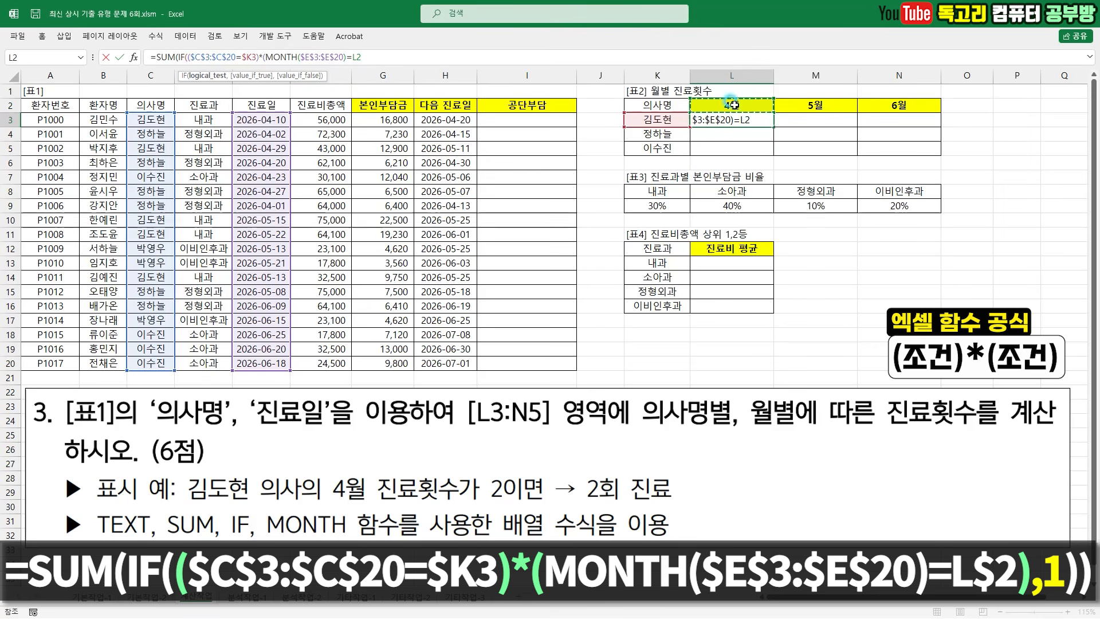
mouse_move(749, 114)
mouse_down()
mouse_move(705, 106)
mouse_move(756, 98)
mouse_move(745, 115)
mouse_move(914, 105)
mouse_move(885, 136)
mouse_up()
right_click(886, 140)
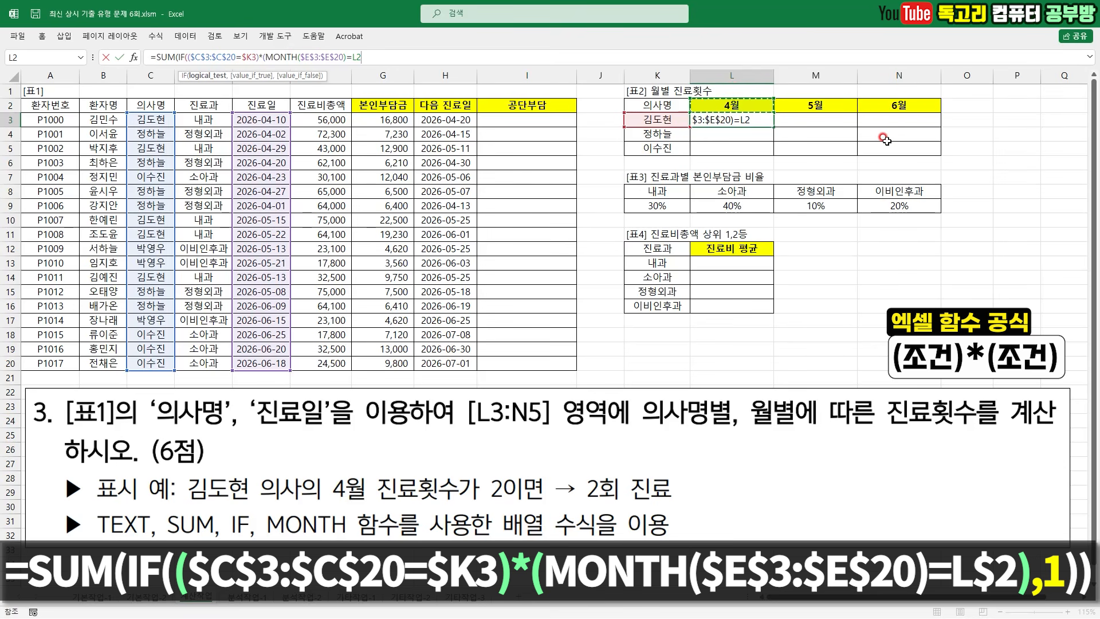
key(F4)
key(F4)
text())
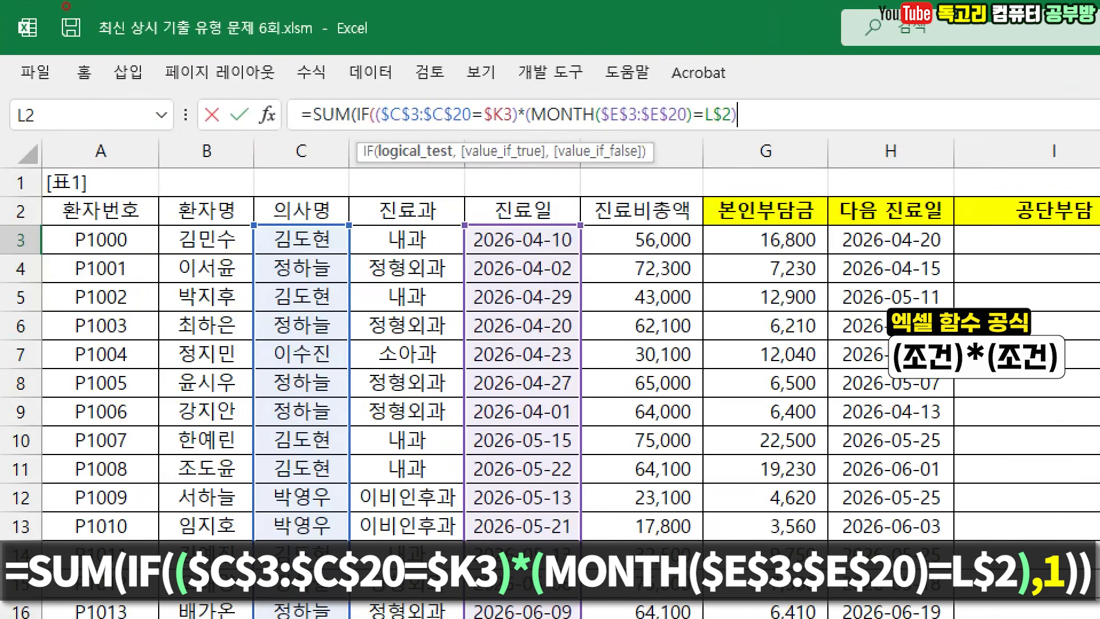
Add 1 as IF's true value, close both functions, and enter L3's formula as an array formula
drag(376, 139, 759, 151)
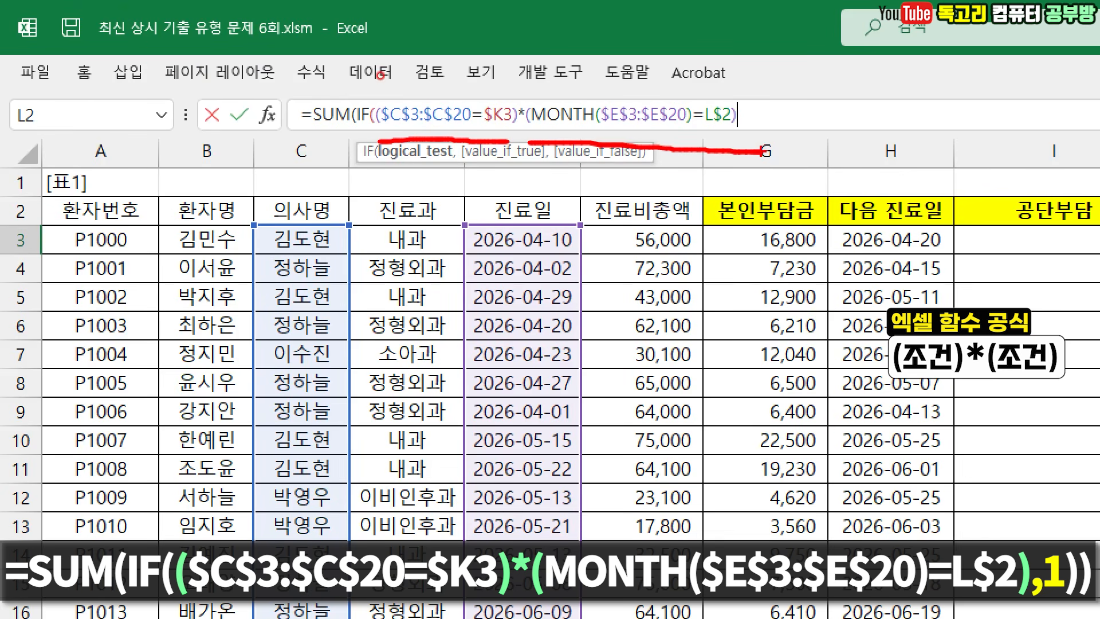
mouse_move(347, 76)
mouse_down()
mouse_move(355, 87)
mouse_move(392, 66)
mouse_up()
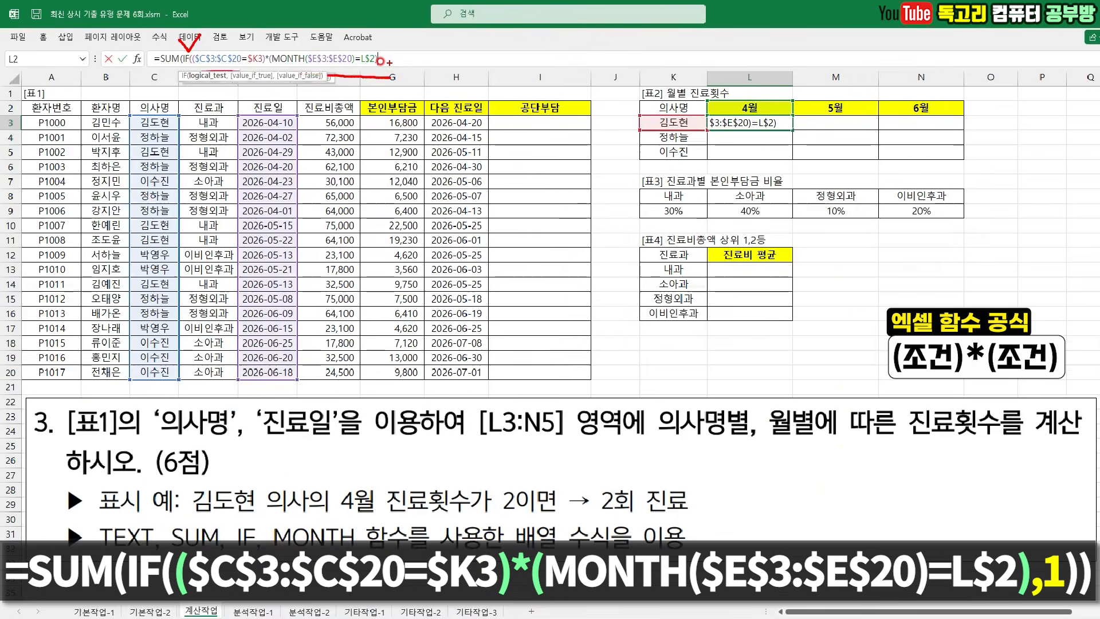
text(,)
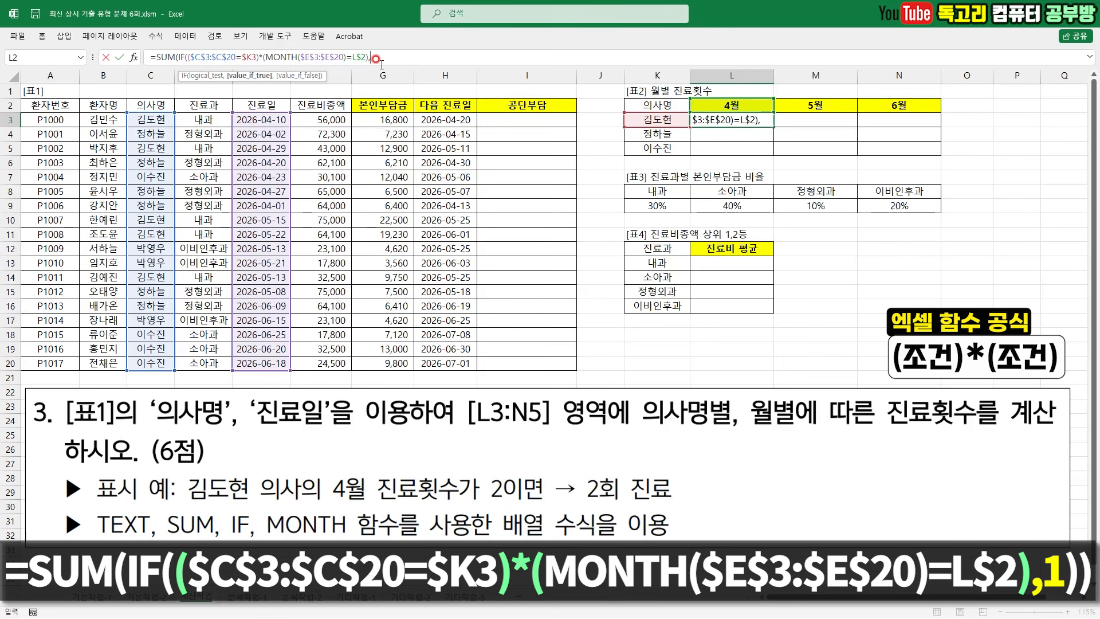
text(1)
text()))
drag(406, 56, 384, 77)
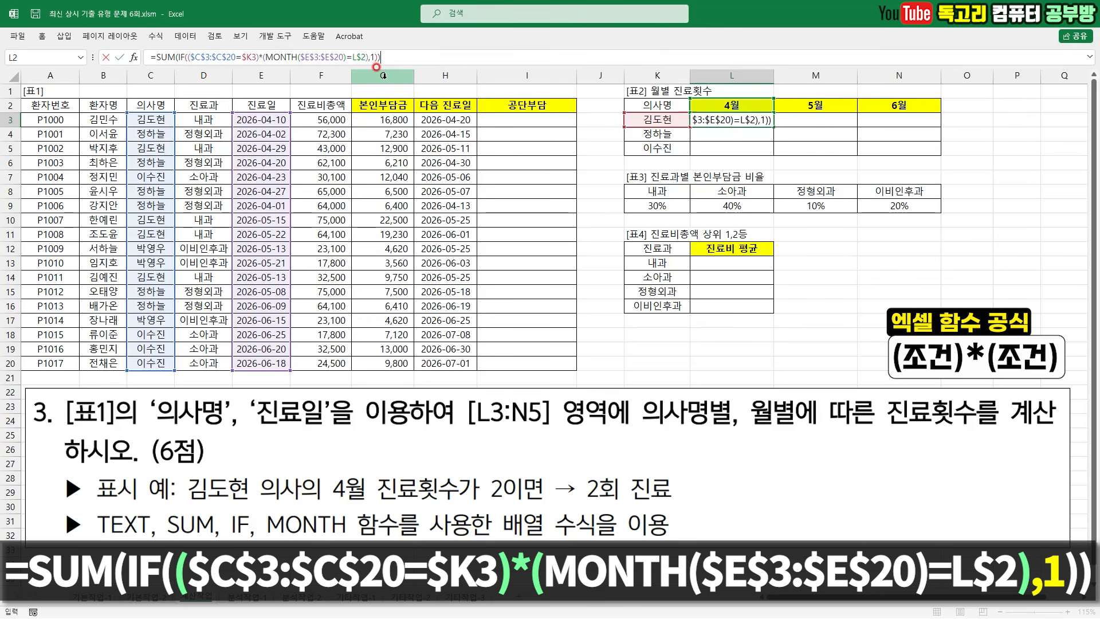
key(ctrl+shift+Return)
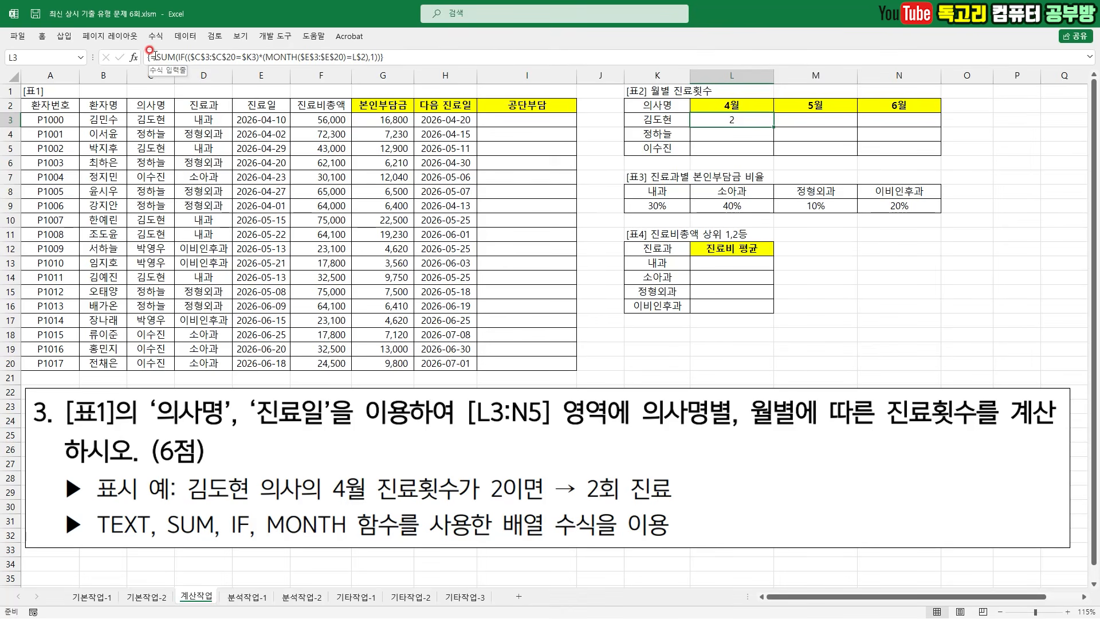
Copy and remove the SUM expression after L3's equals sign, and open the function arguments for TEXT in its place
drag(156, 58, 398, 59)
key(ctrl+c)
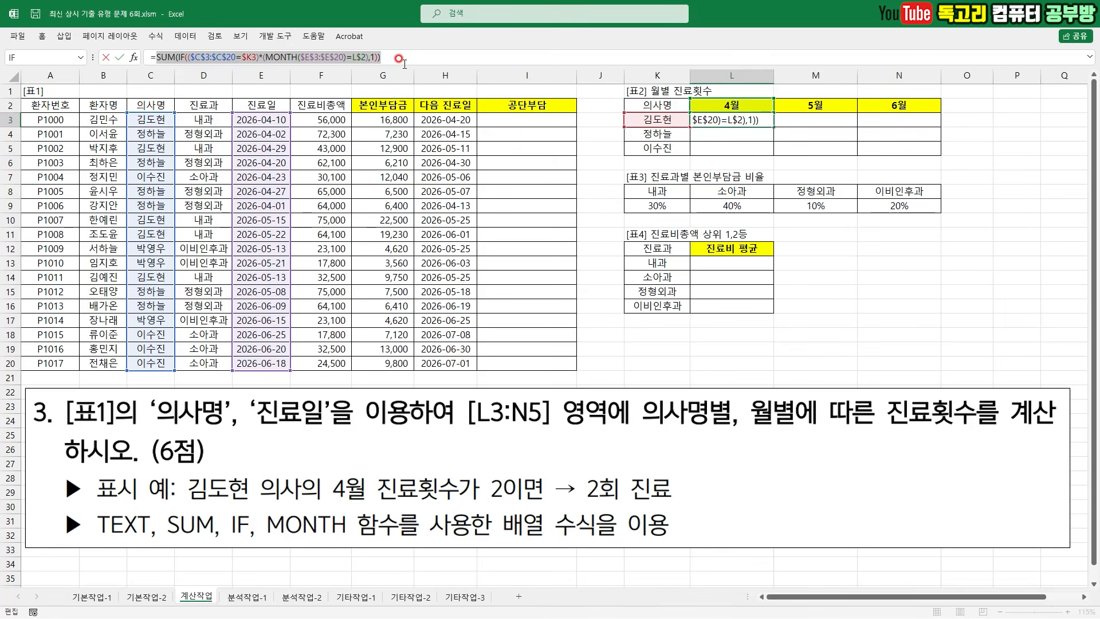
key(BackSpace)
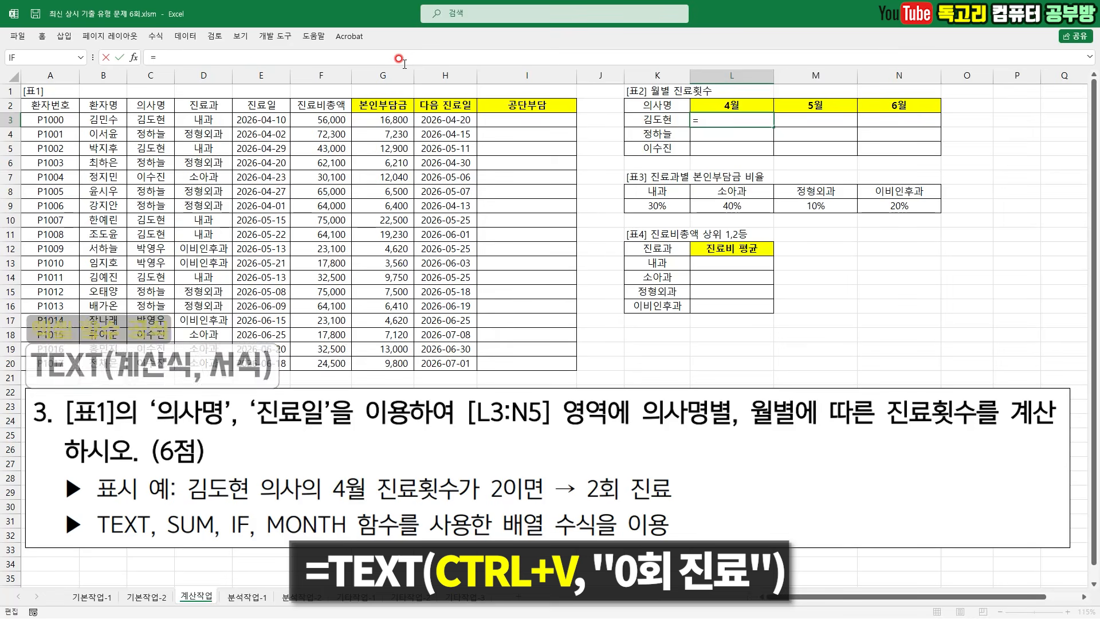
text(TE)
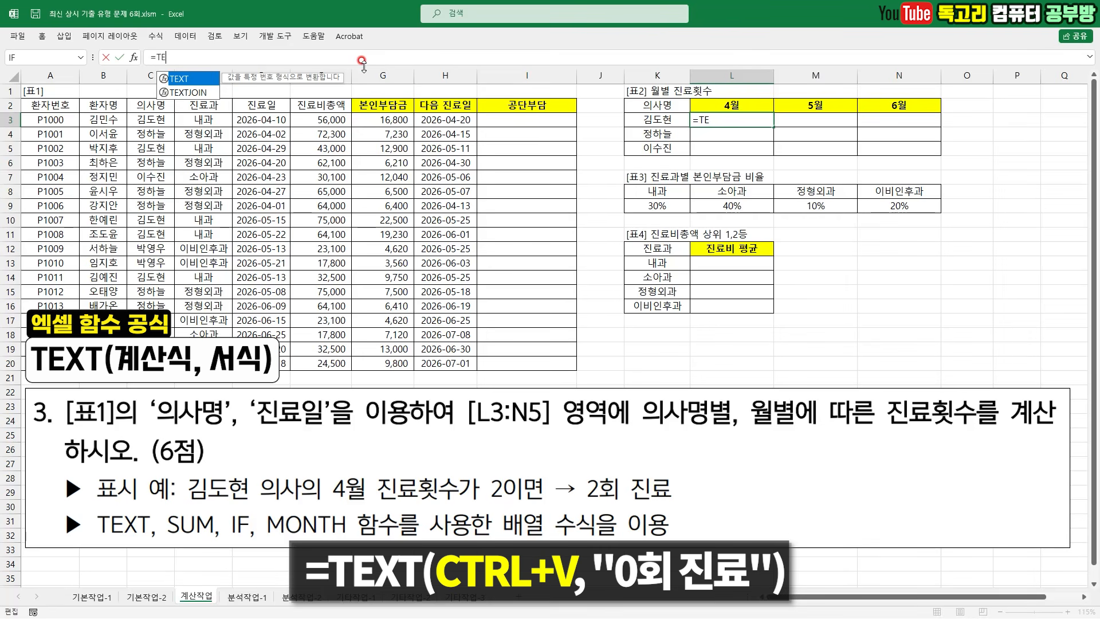
key(Tab)
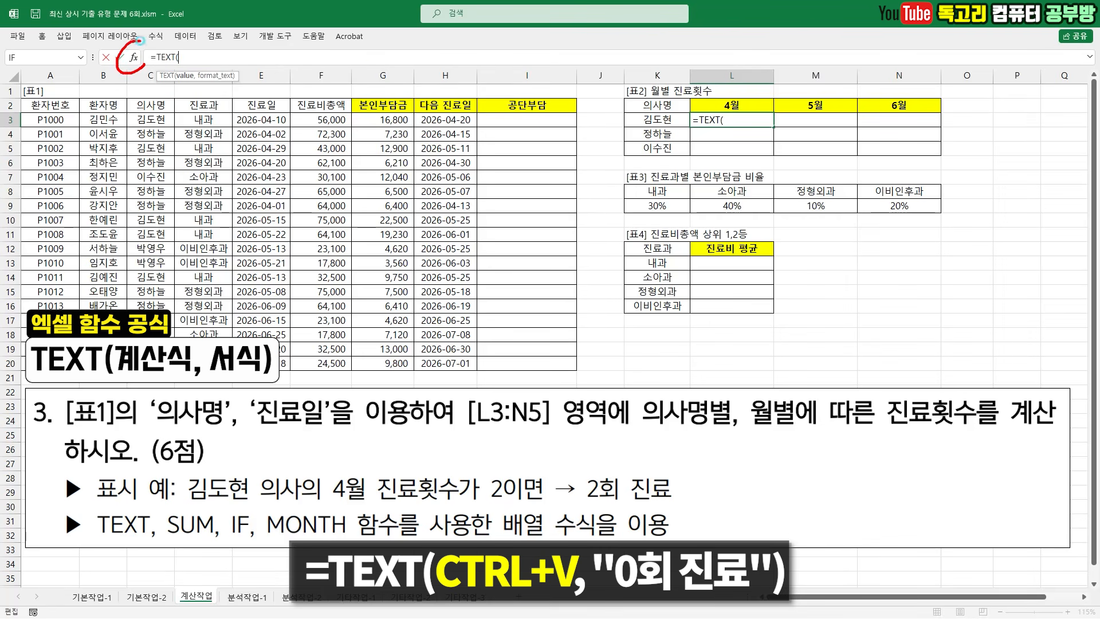
click(135, 57)
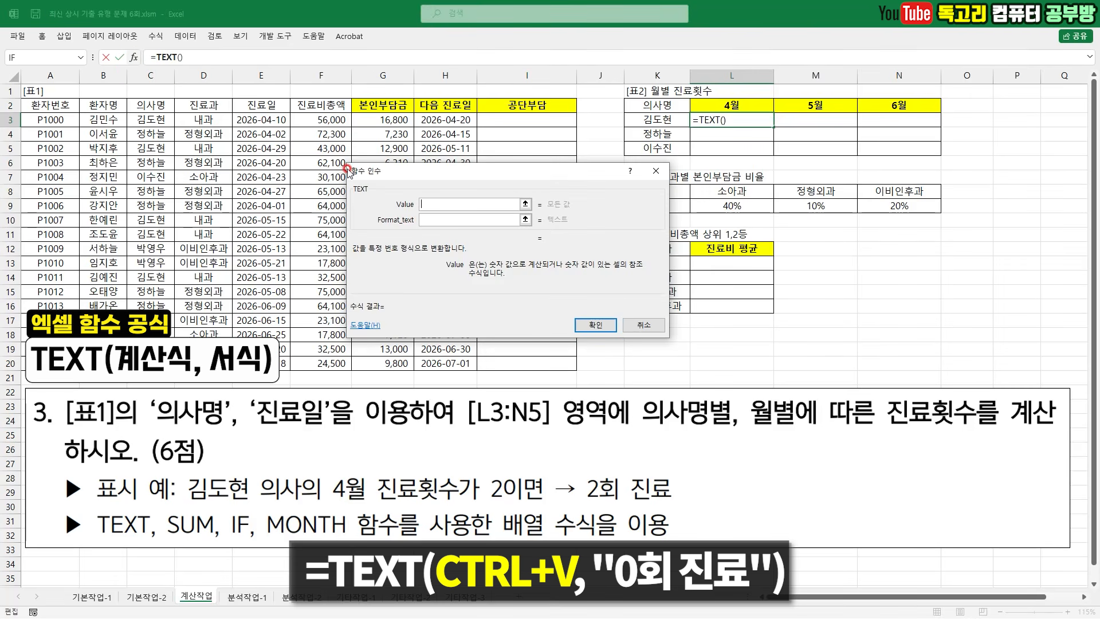
Paste the copied SUM expression as TEXT's Value and set its Format_text to "0회 진료"
key(ctrl+v)
click(473, 220)
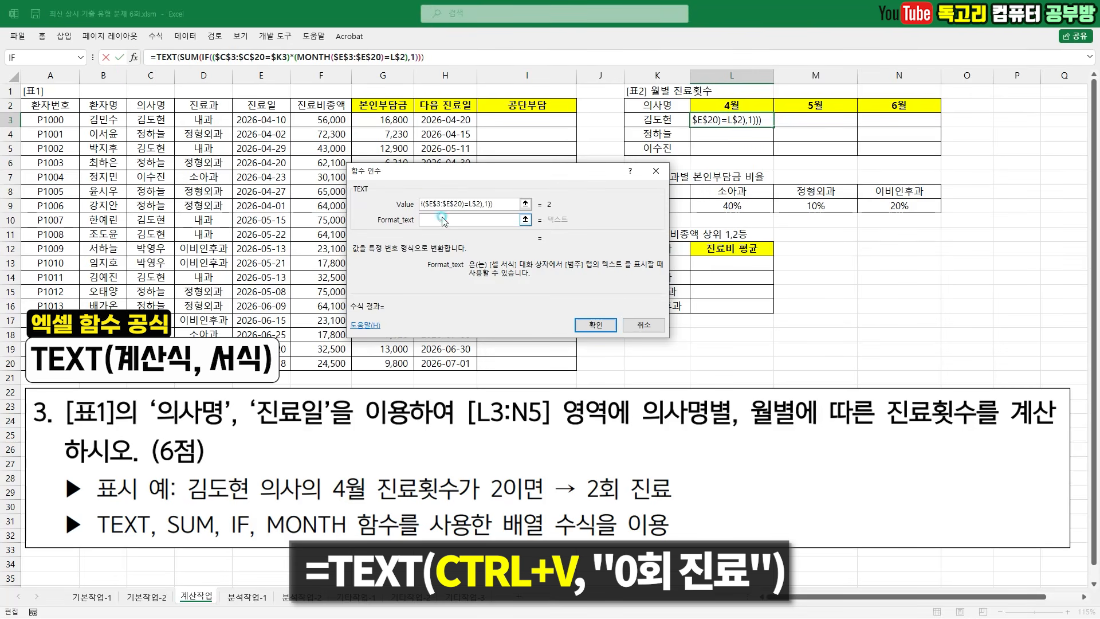
drag(586, 502, 686, 507)
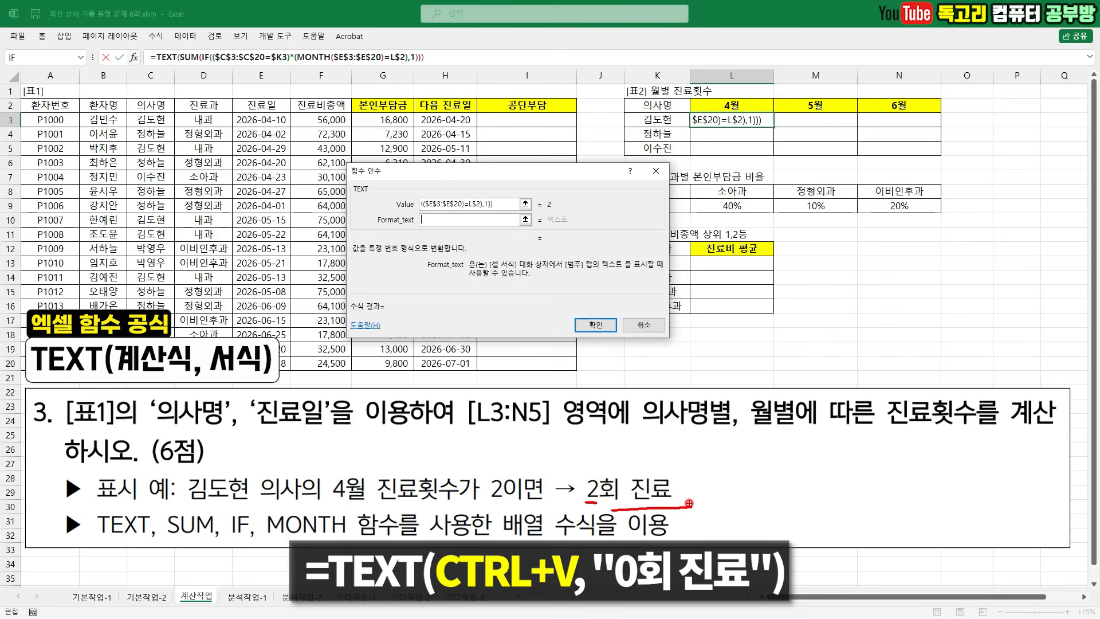
key(Escape)
text(0)
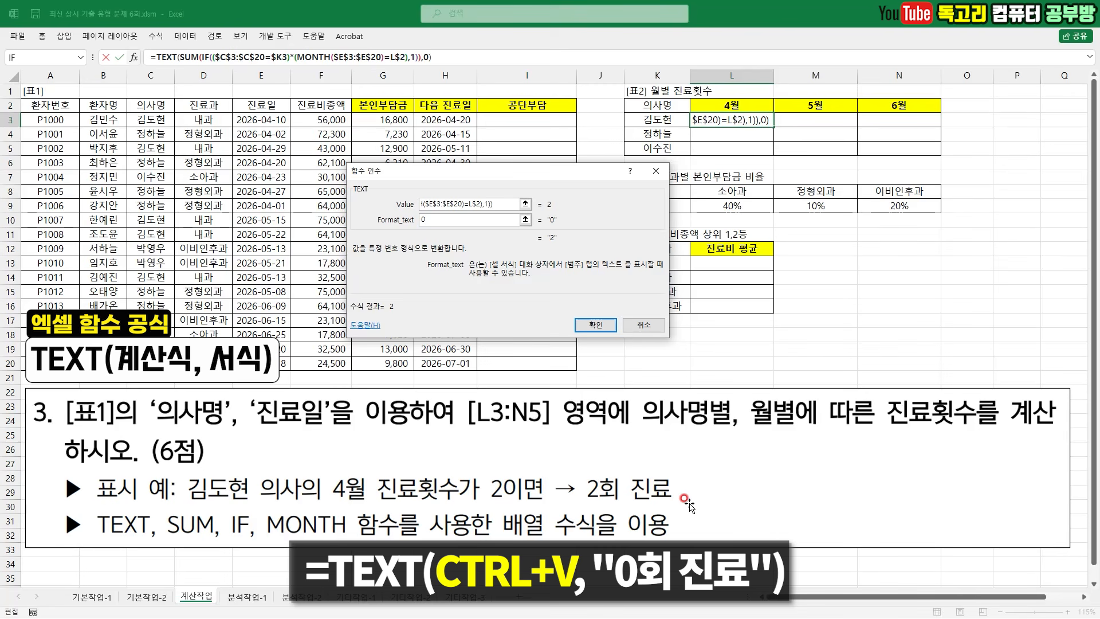
text(회 진료)
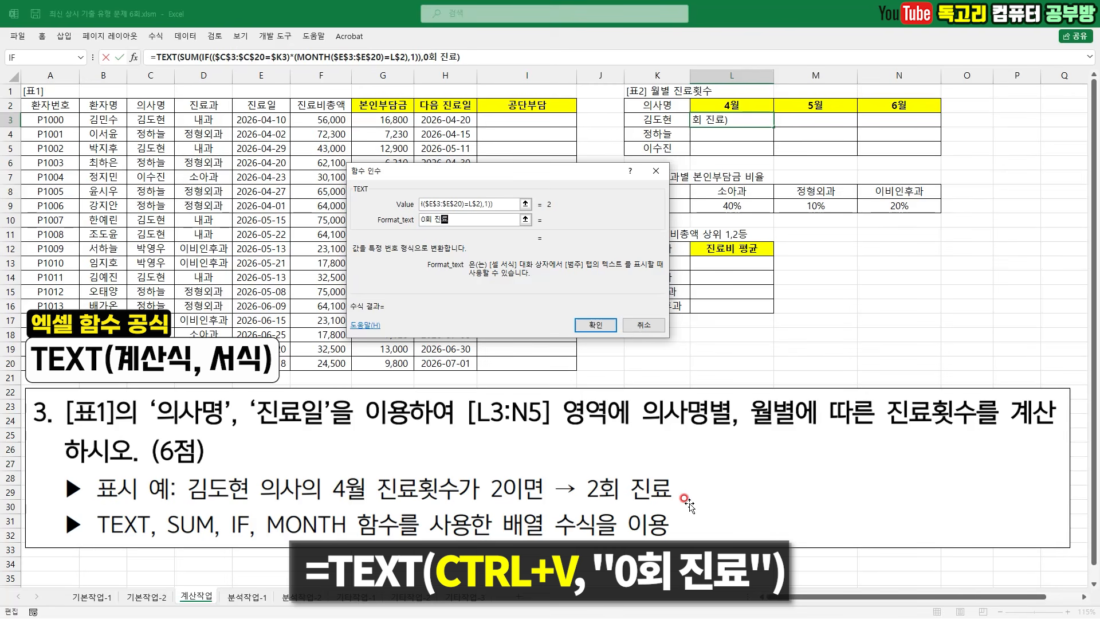
key(Tab)
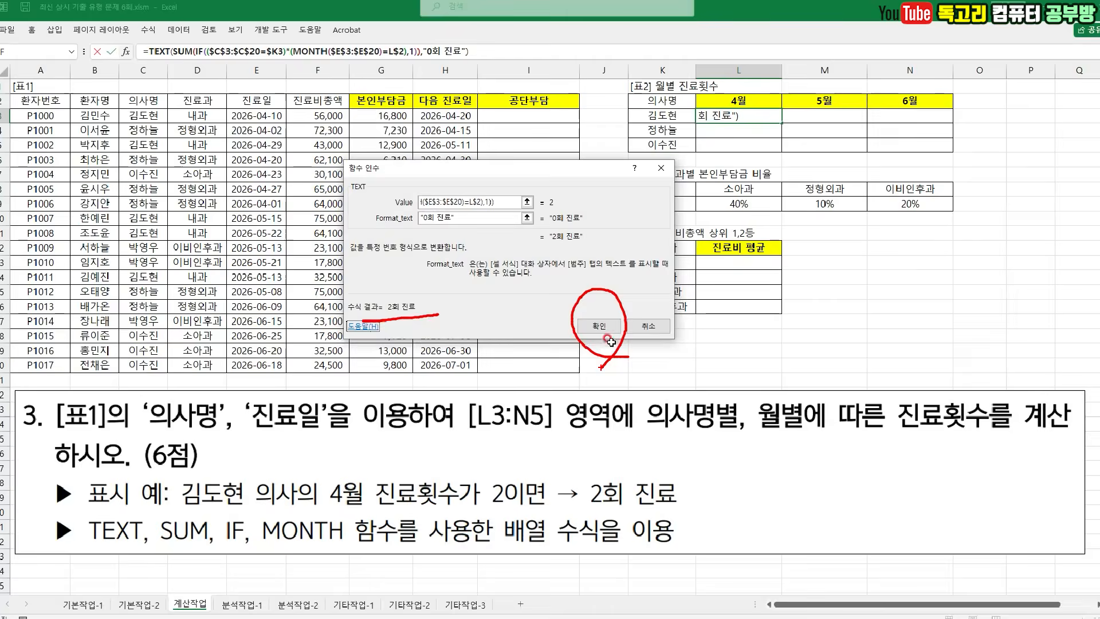
Enter L3's TEXT formula as an array formula and fill it across L3:N5
click(762, 377)
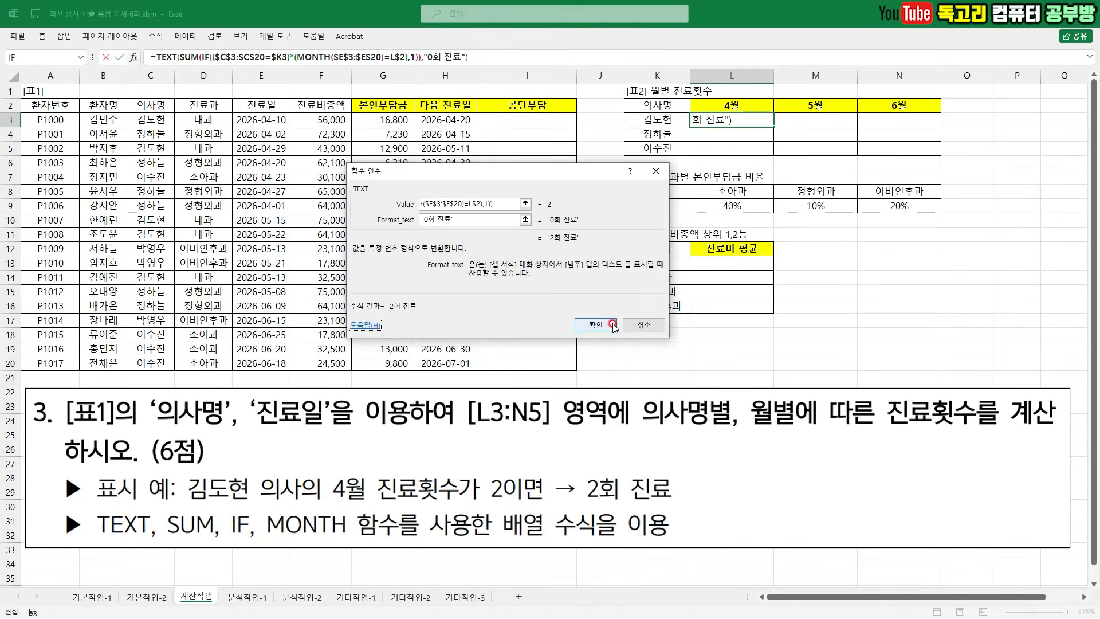
drag(773, 127, 911, 158)
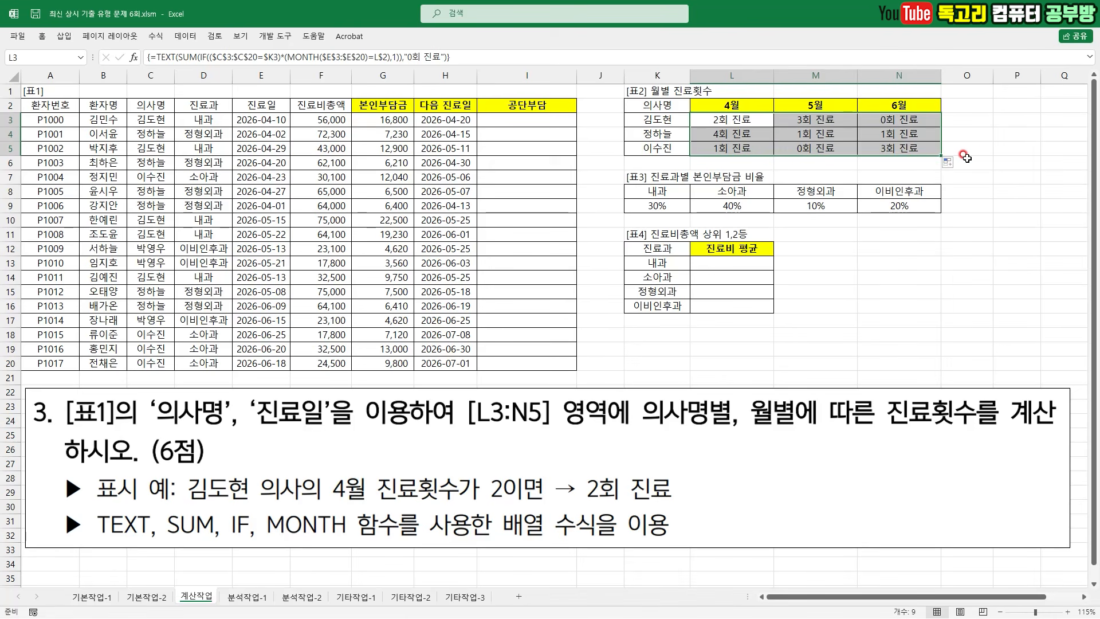
click(877, 235)
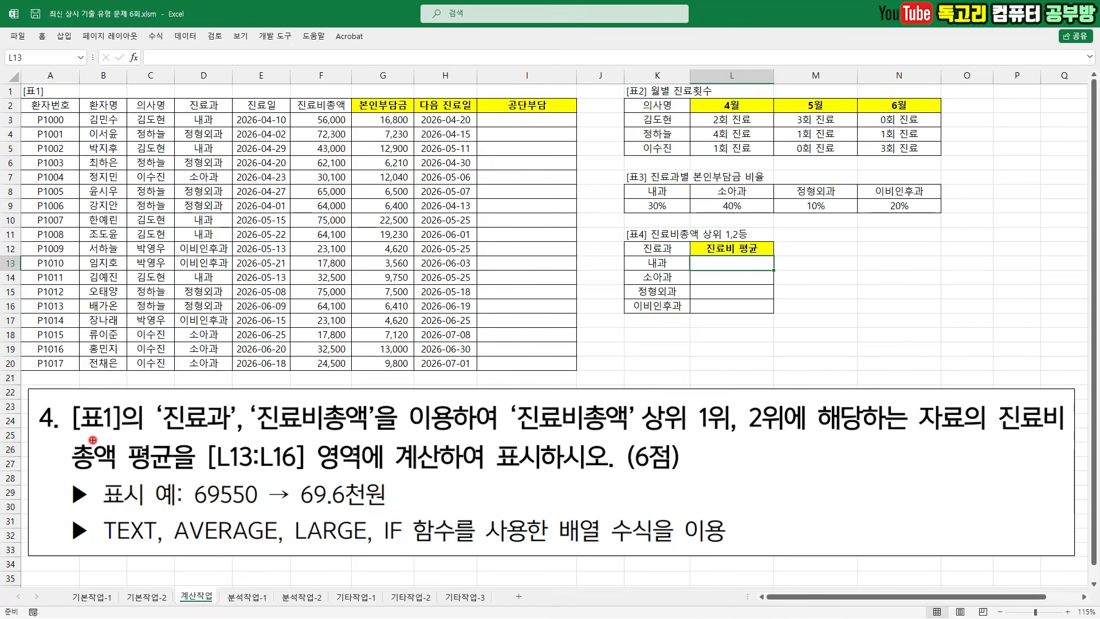
Read task 4's requirements for L13:L16, including the thousand-won display example and the required TEXT, AVERAGE, LARGE and IF functions
drag(74, 435, 381, 427)
drag(517, 430, 861, 438)
drag(1006, 433, 1043, 433)
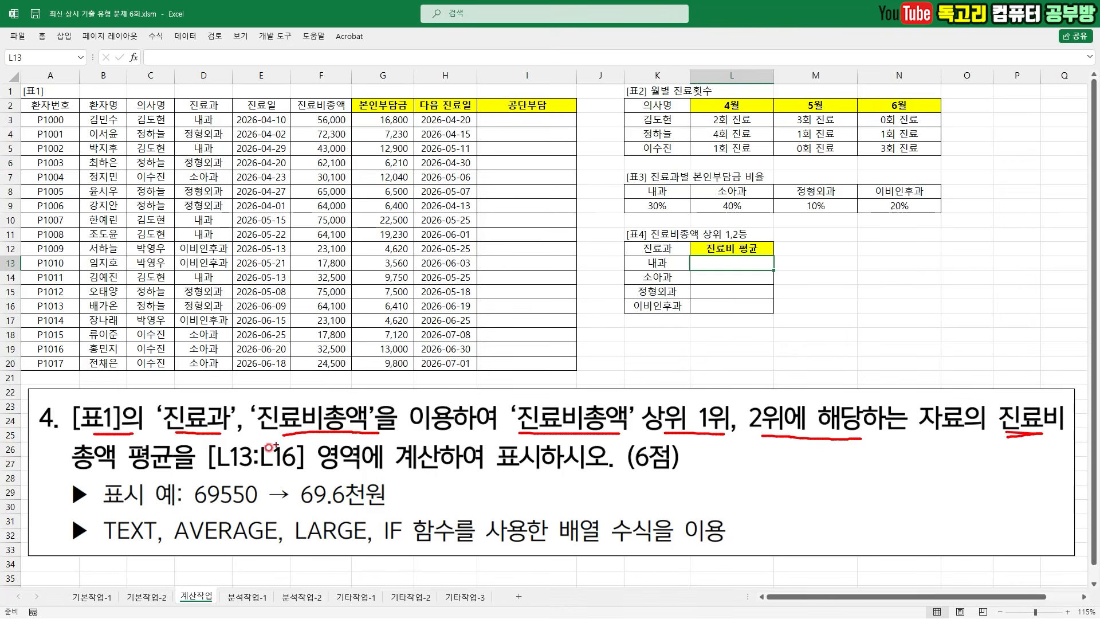
drag(42, 472, 567, 468)
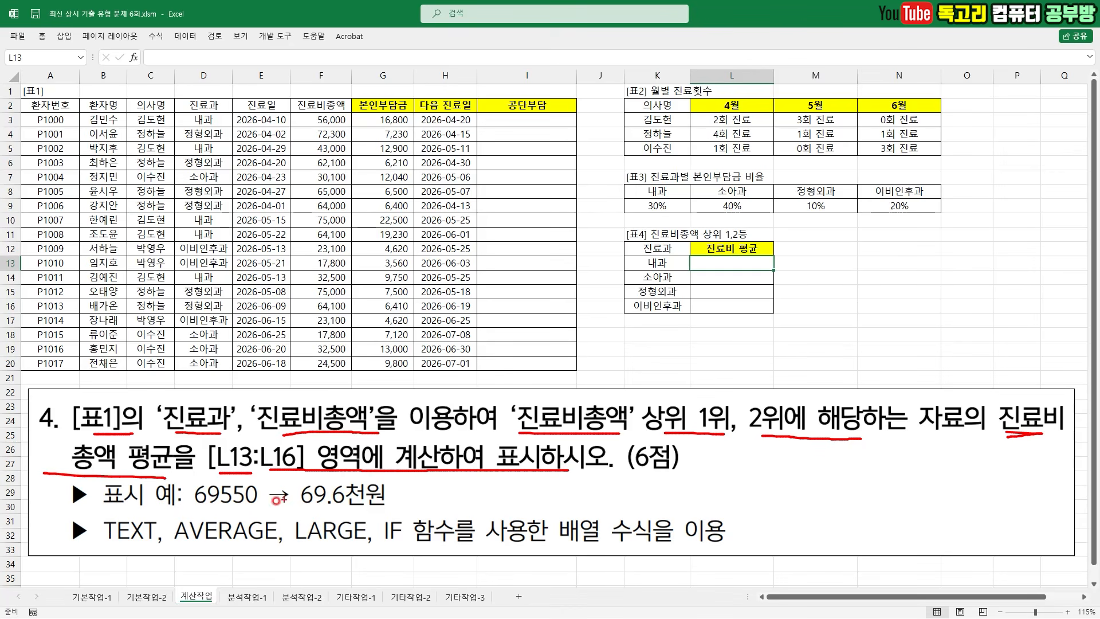
drag(194, 505, 261, 506)
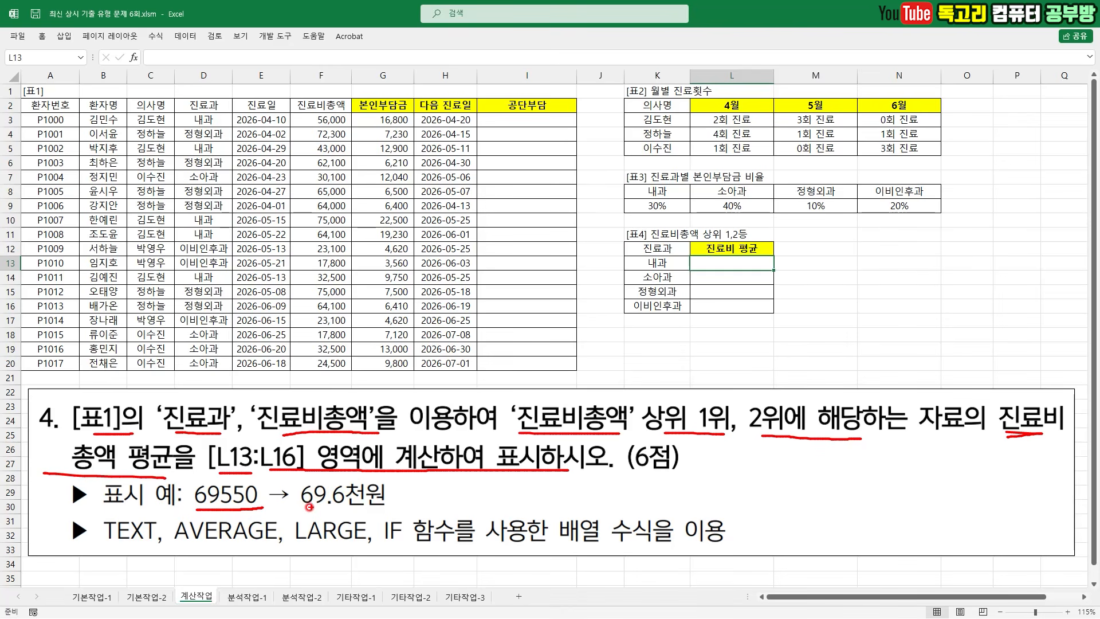
drag(301, 504, 342, 510)
mouse_move(221, 474)
mouse_down()
mouse_move(265, 475)
mouse_move(251, 463)
mouse_up()
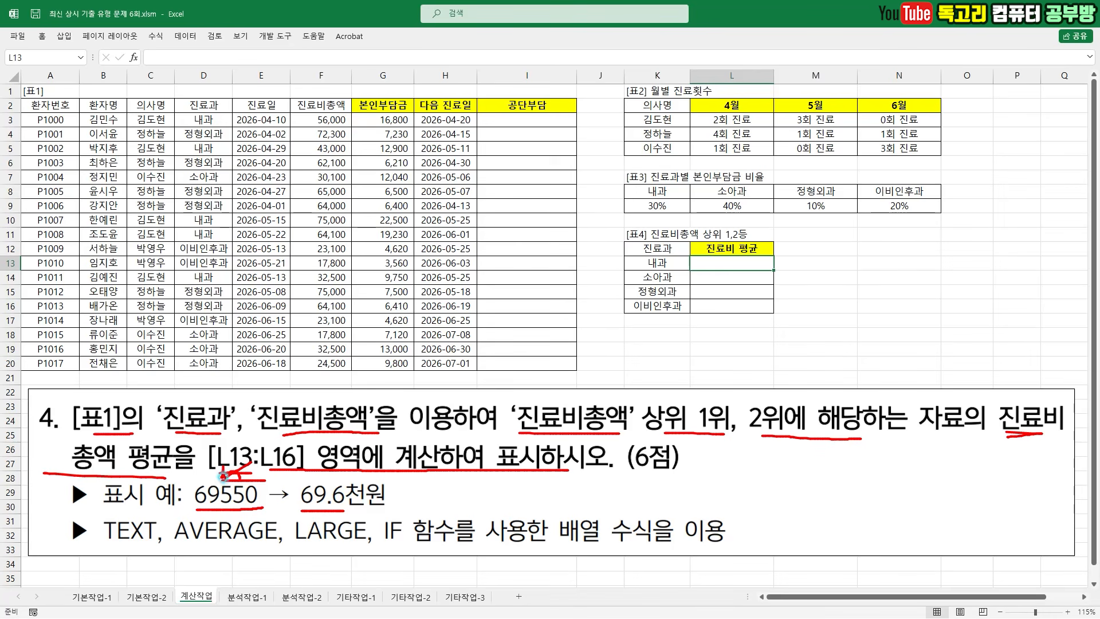
mouse_move(471, 488)
mouse_down()
mouse_move(473, 500)
mouse_move(470, 489)
mouse_move(514, 504)
mouse_move(500, 486)
mouse_up()
click(480, 504)
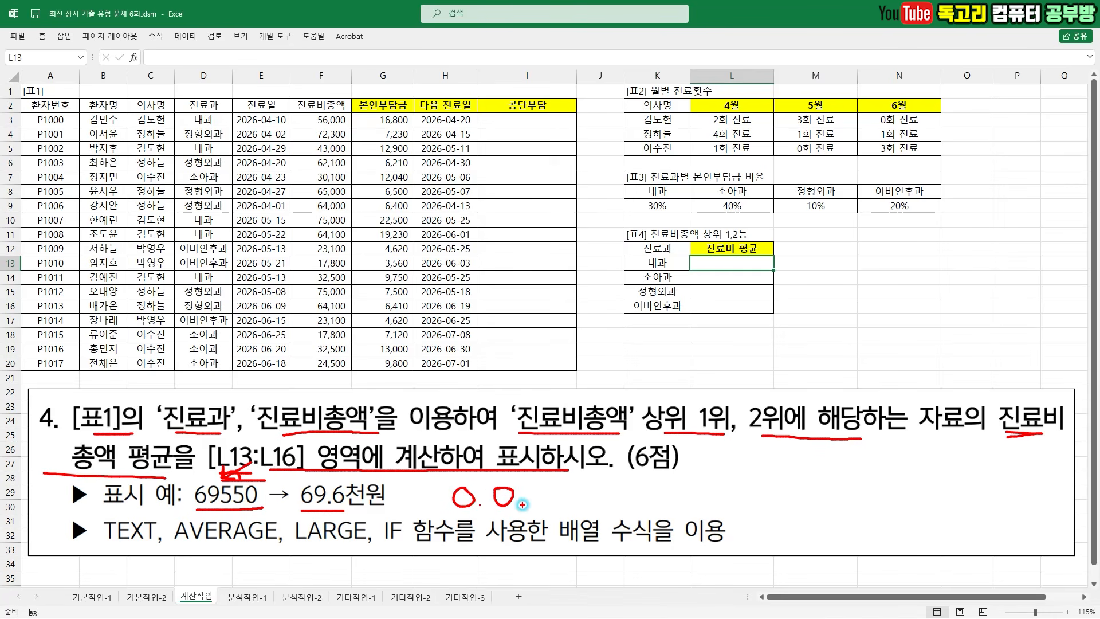
drag(222, 480, 265, 479)
drag(520, 503, 517, 516)
key(e)
mouse_move(170, 549)
mouse_down()
mouse_move(281, 545)
mouse_move(247, 586)
mouse_up()
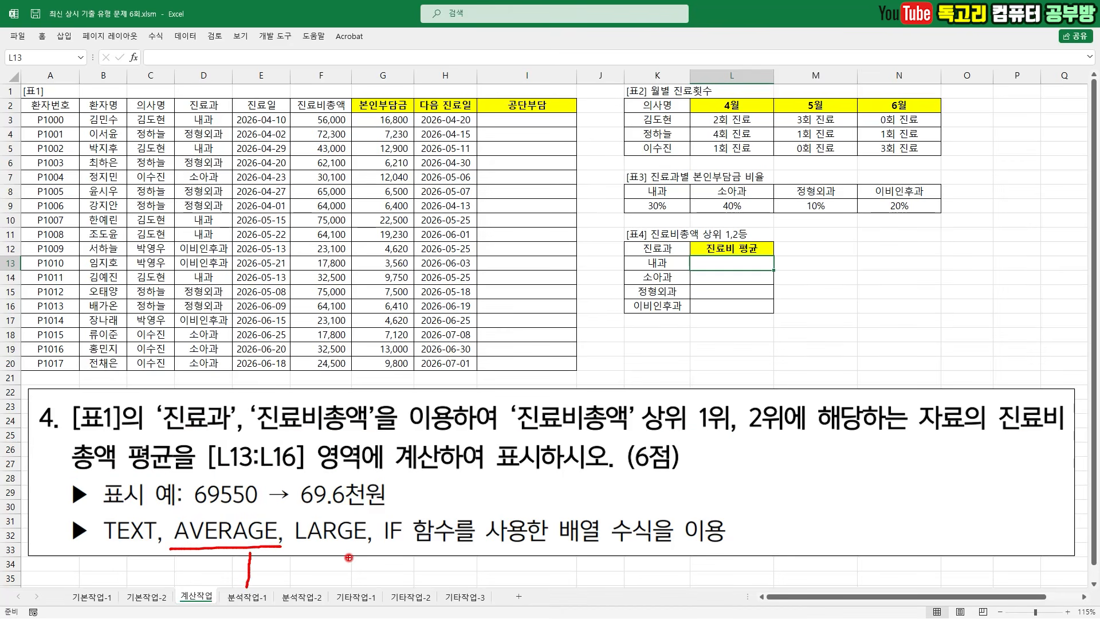
mouse_move(310, 548)
mouse_down()
mouse_move(415, 548)
mouse_move(367, 565)
mouse_move(401, 587)
mouse_move(430, 584)
mouse_move(366, 550)
mouse_move(408, 608)
mouse_up()
mouse_move(393, 485)
mouse_down()
mouse_move(395, 498)
mouse_move(450, 455)
mouse_up()
mouse_move(150, 545)
mouse_down()
mouse_move(84, 547)
mouse_move(143, 590)
mouse_move(116, 614)
mouse_up()
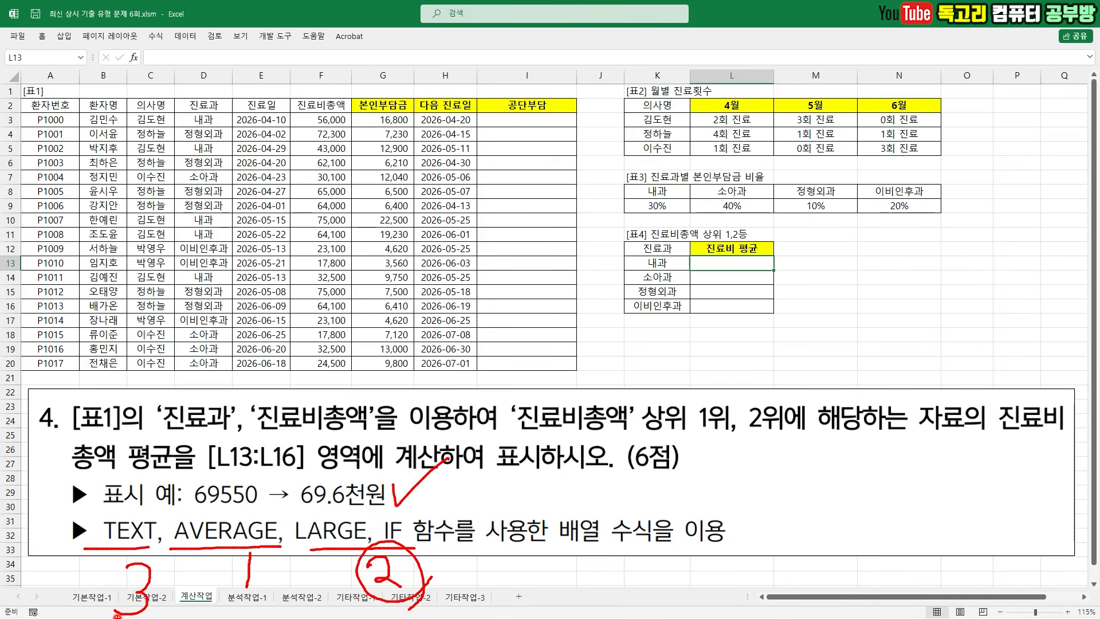
key(Escape)
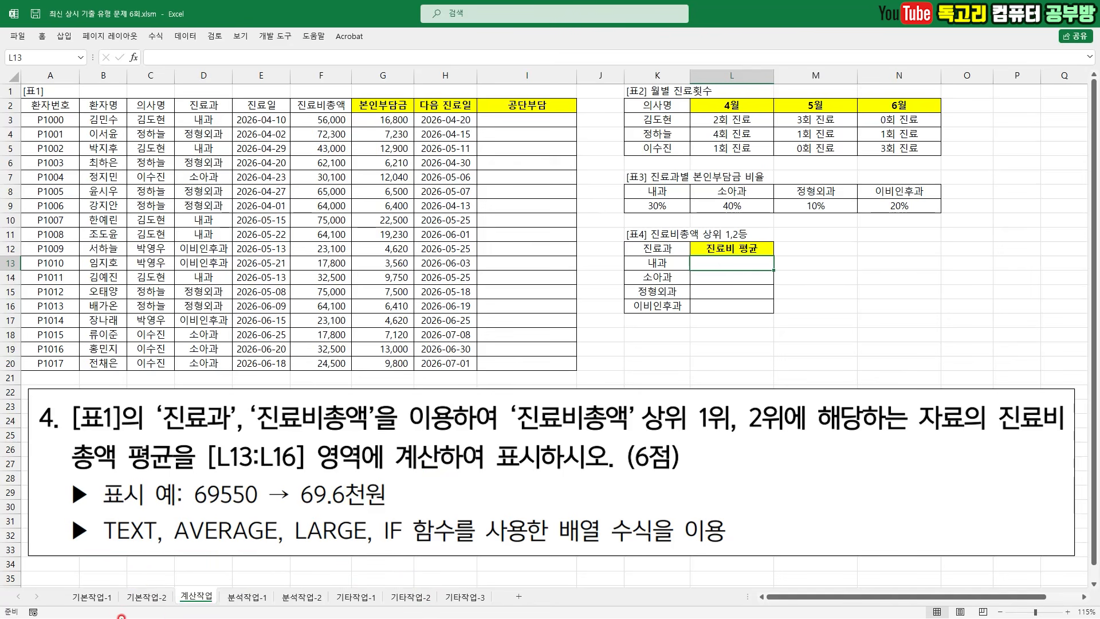
Start the formula in L13 with =AVERAGE(LARGE(IF(, nesting the three functions
drag(717, 255, 748, 250)
mouse_move(179, 51)
mouse_down()
mouse_move(186, 67)
mouse_move(221, 37)
mouse_up()
key(Escape)
click(193, 56)
text(=)
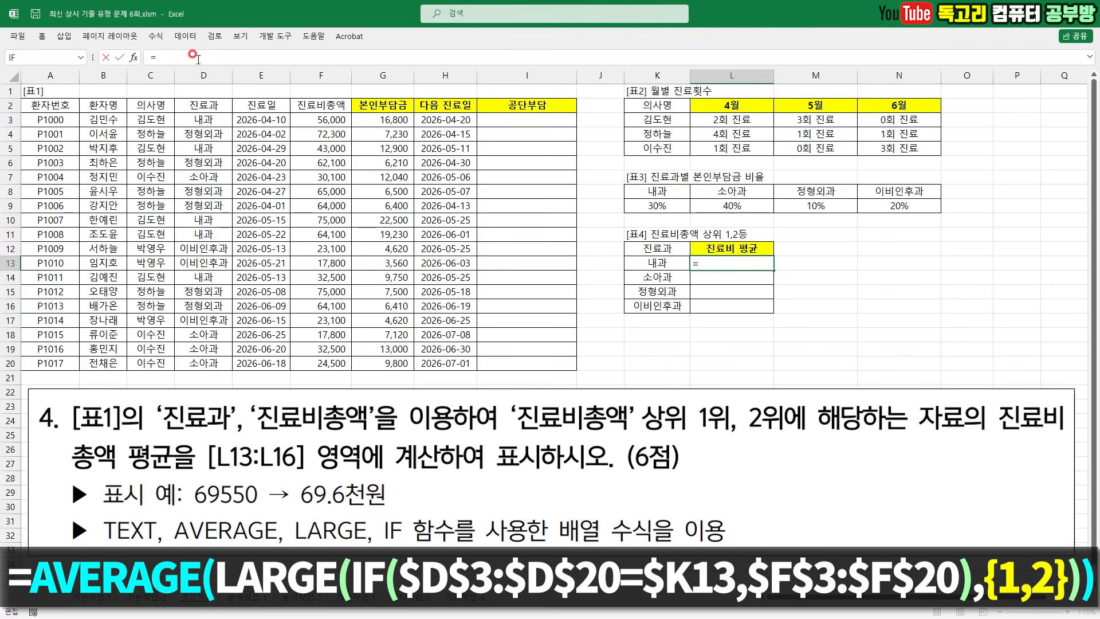
text(AV)
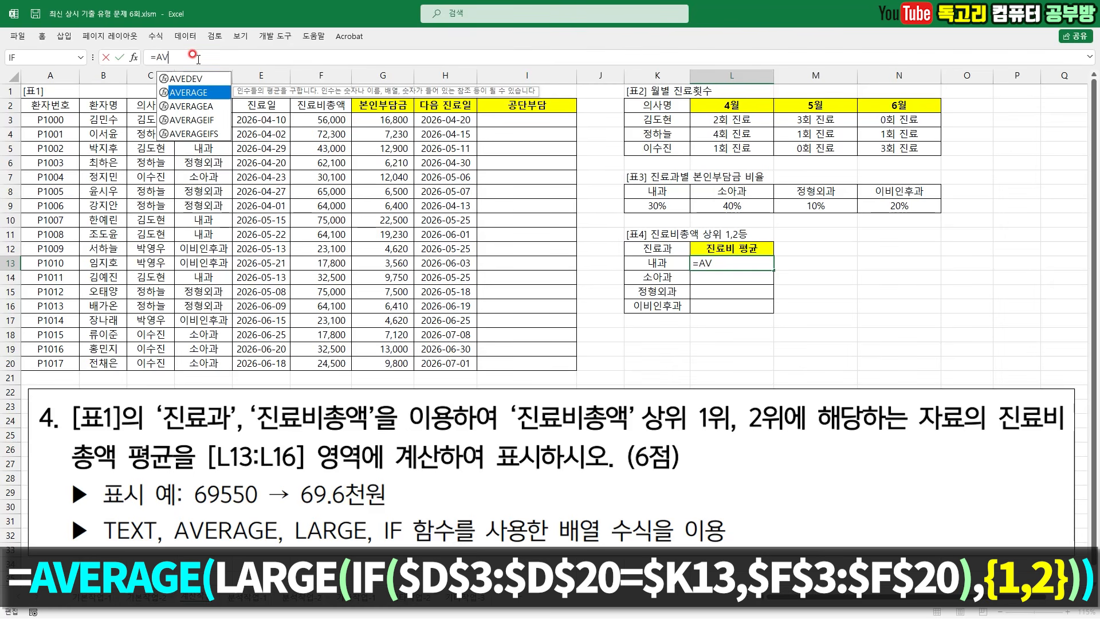
key(Tab)
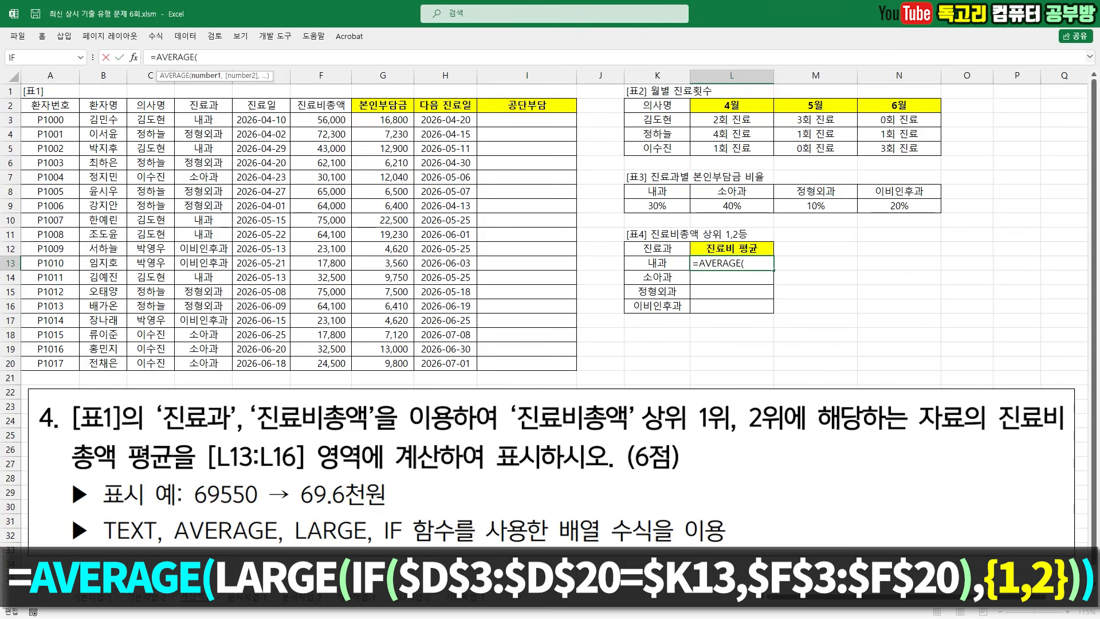
text(LA)
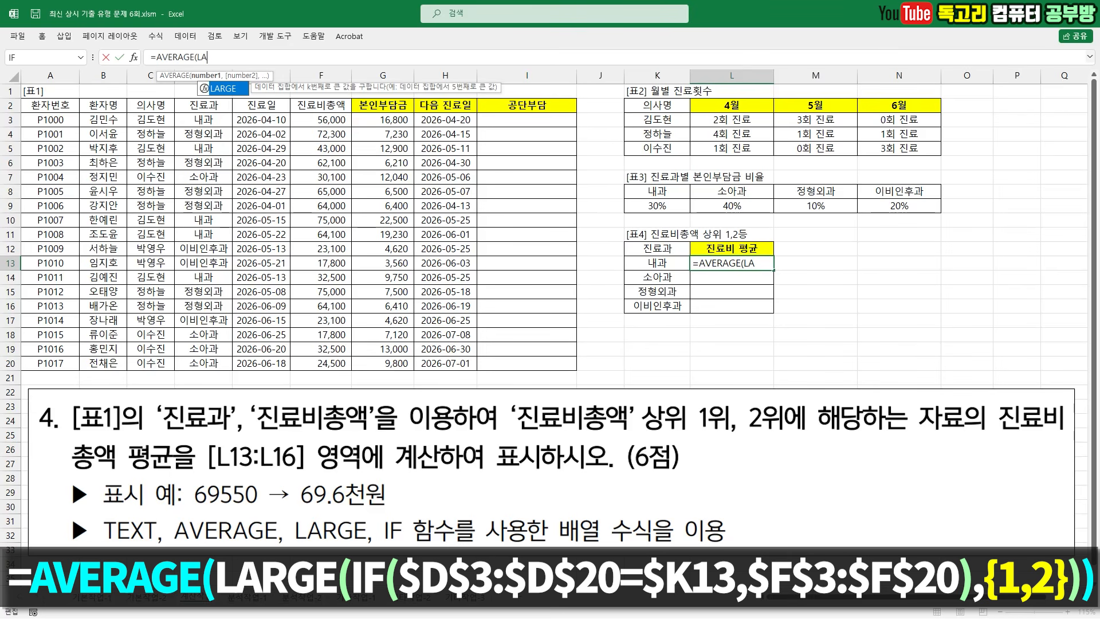
key(Tab)
text(IF()
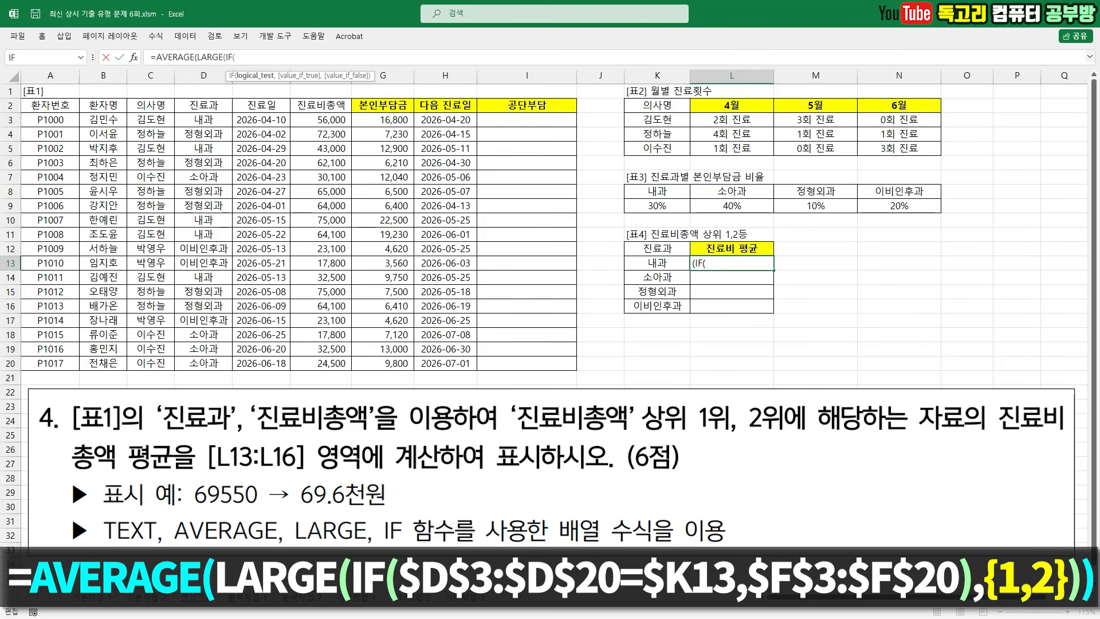
Enter the IF condition $D$3:$D$20=$K13, comparing the 진료과 column with the department in table 4
mouse_move(680, 274)
mouse_down()
mouse_move(637, 268)
mouse_move(676, 261)
mouse_move(658, 277)
mouse_up()
drag(189, 119, 197, 356)
key(F4)
text(=)
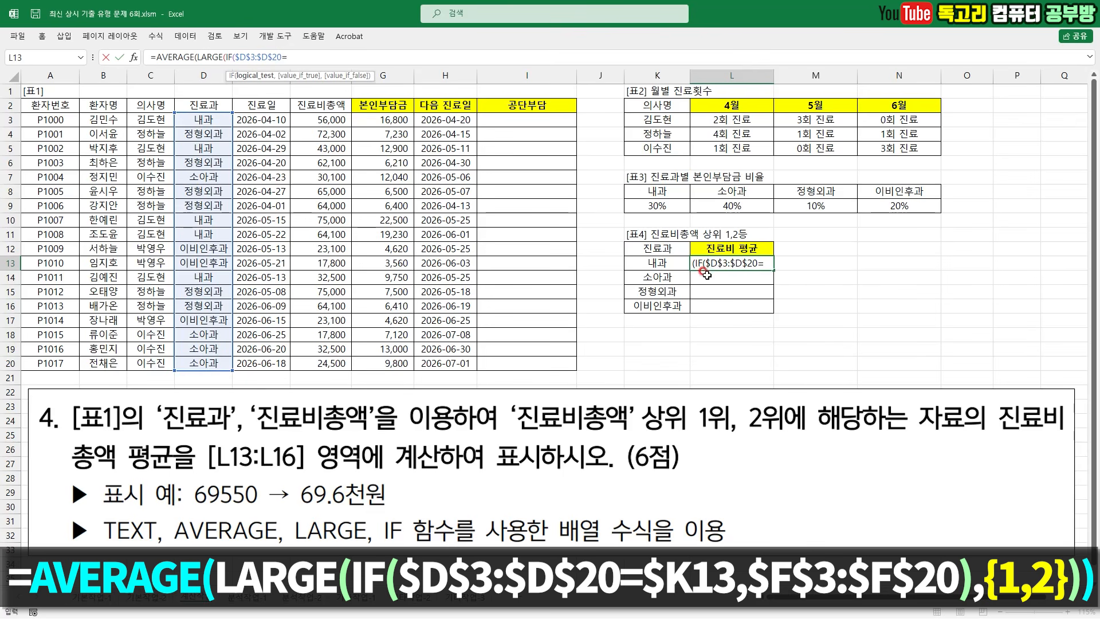
click(662, 261)
mouse_move(667, 264)
mouse_down()
mouse_move(660, 350)
mouse_move(690, 327)
mouse_up()
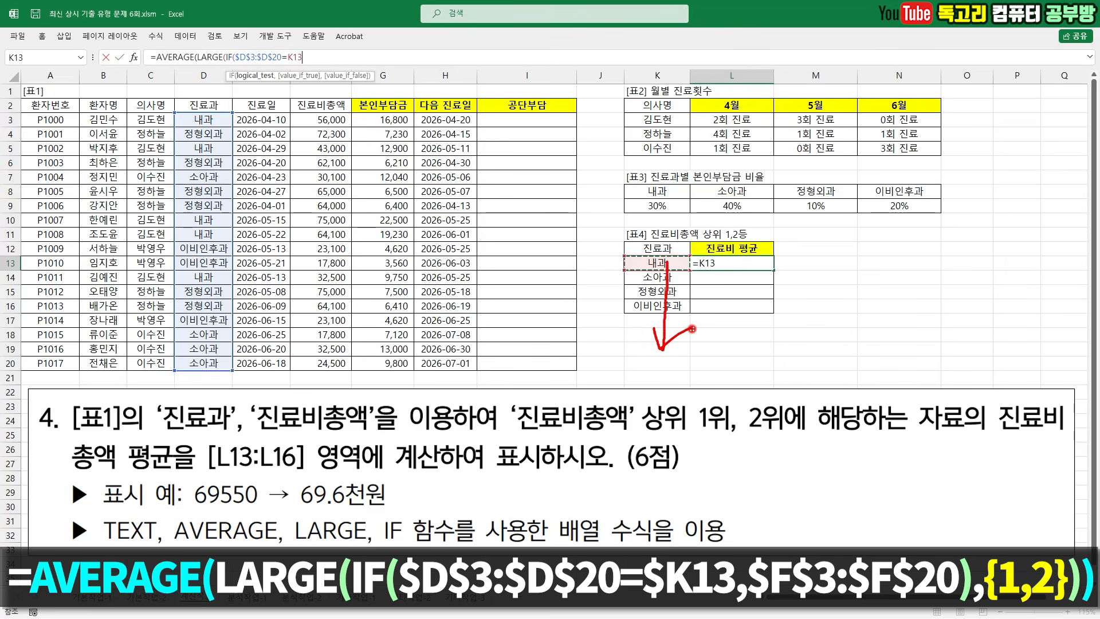
key(F4)
key(F4)
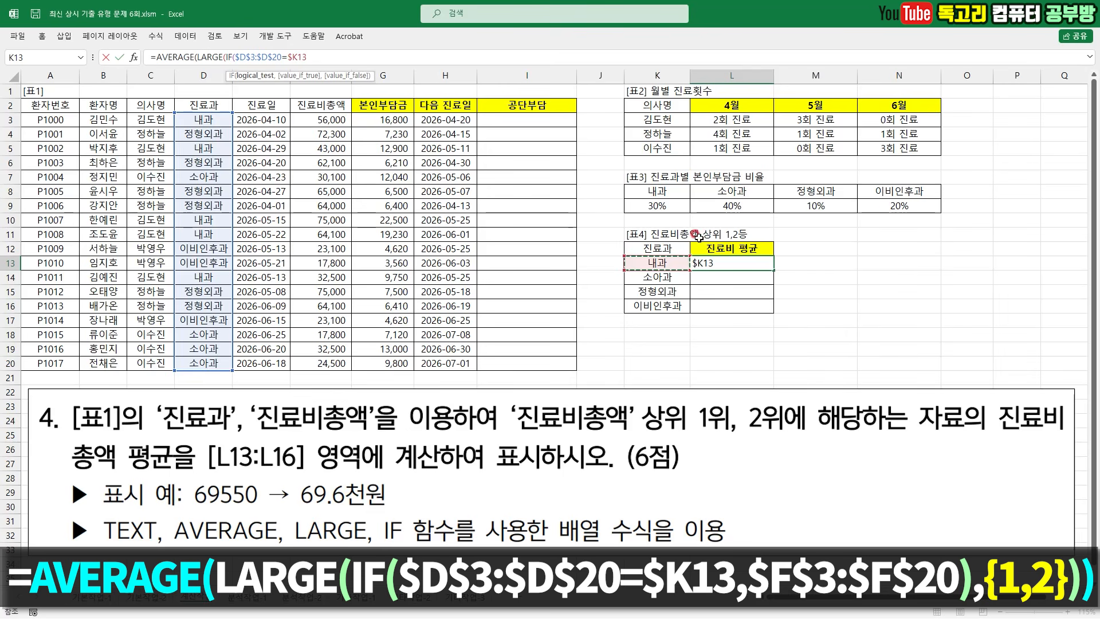
drag(235, 67, 321, 68)
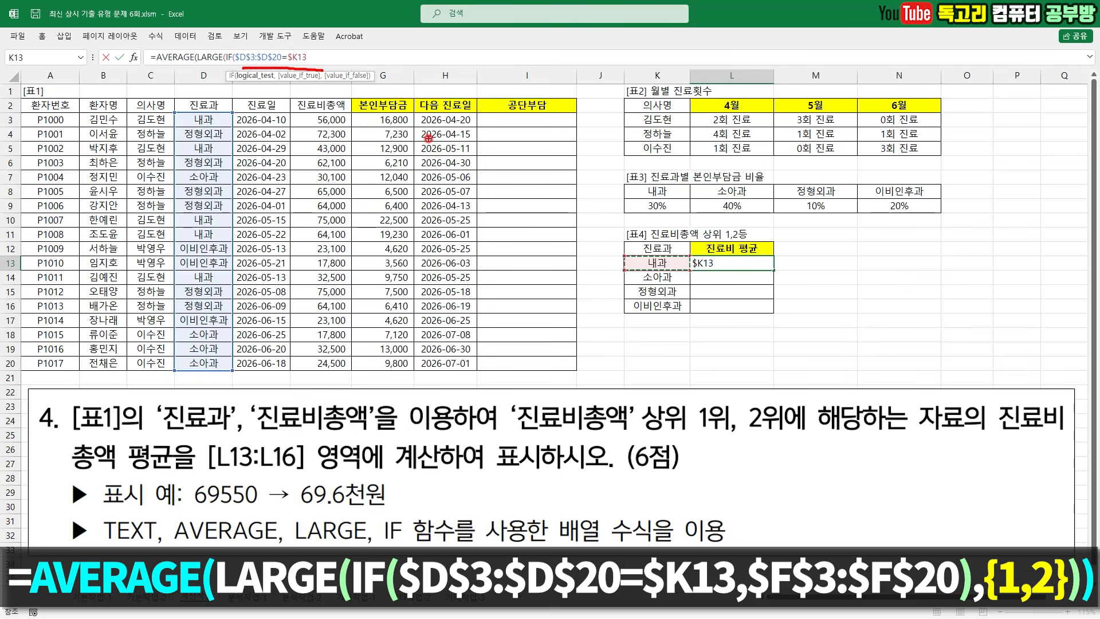
Add the 진료비총액 range $F$3:$F$20 as the value IF returns when the condition is true
text(,)
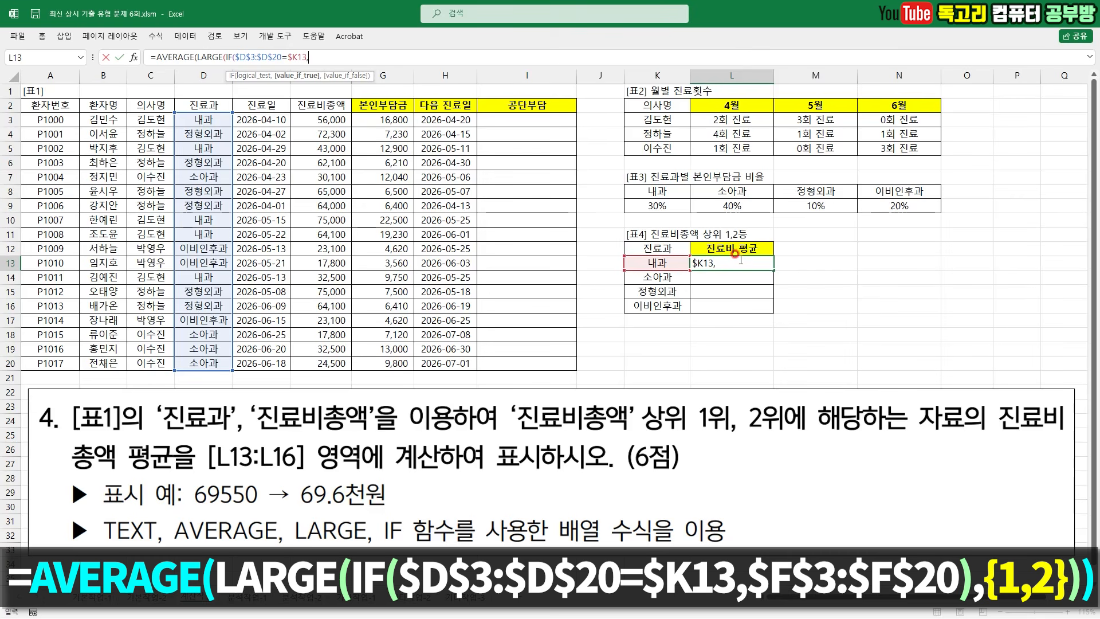
mouse_move(700, 245)
mouse_down()
mouse_move(646, 245)
mouse_move(690, 218)
mouse_move(695, 250)
mouse_up()
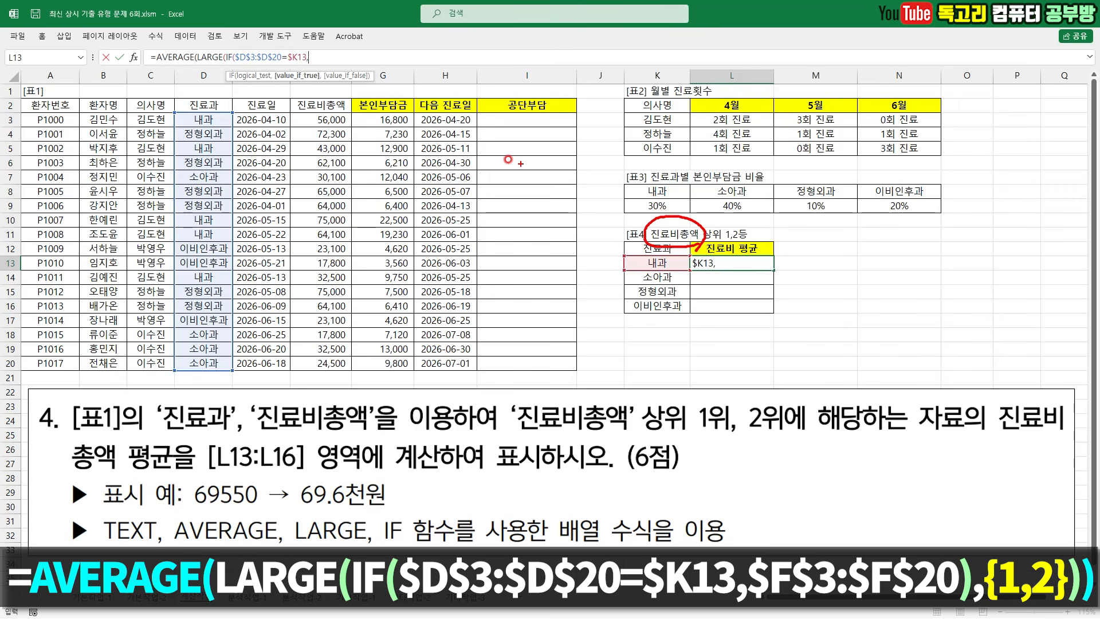
drag(320, 120, 326, 362)
key(F4)
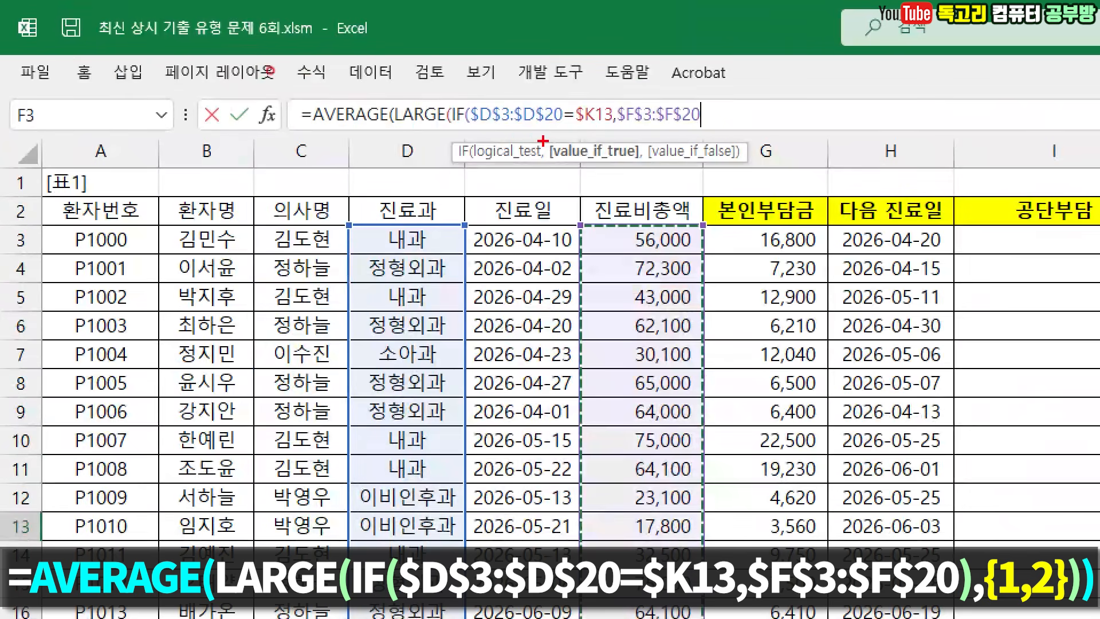
Close the IF function and complete LARGE with the array constant {1,2} for the top two ranks
drag(412, 136, 720, 138)
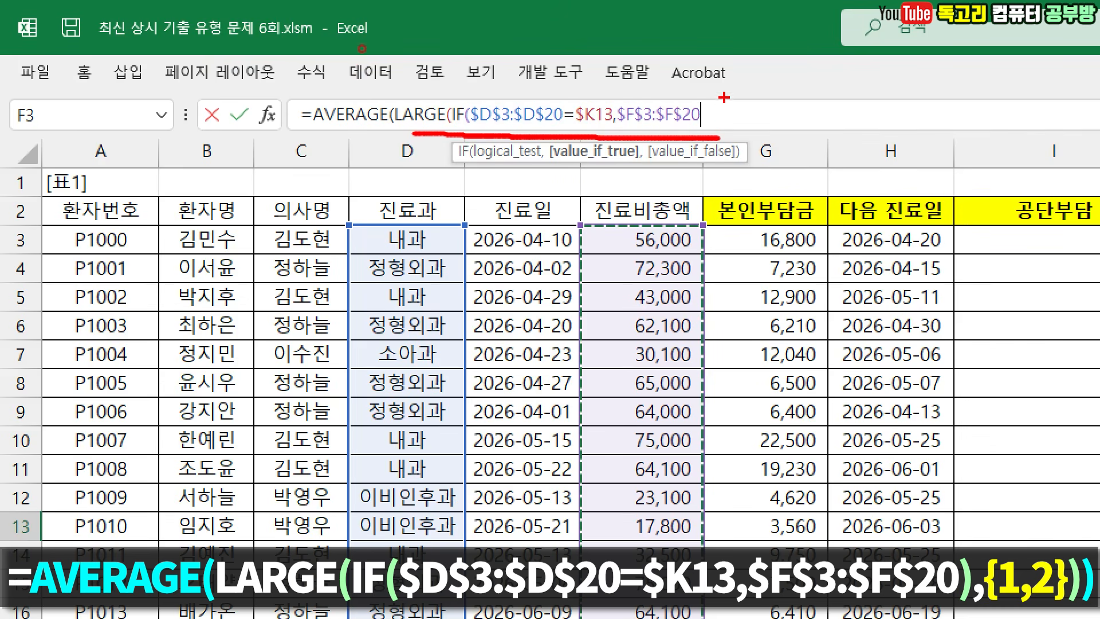
drag(713, 80, 716, 135)
drag(762, 73, 748, 150)
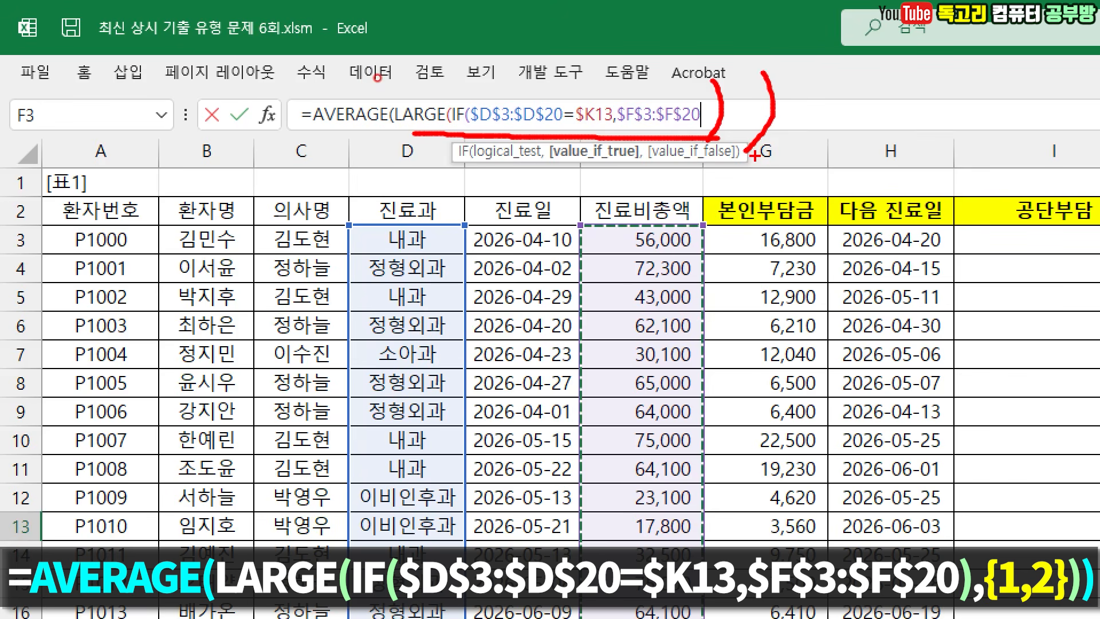
drag(723, 45, 767, 20)
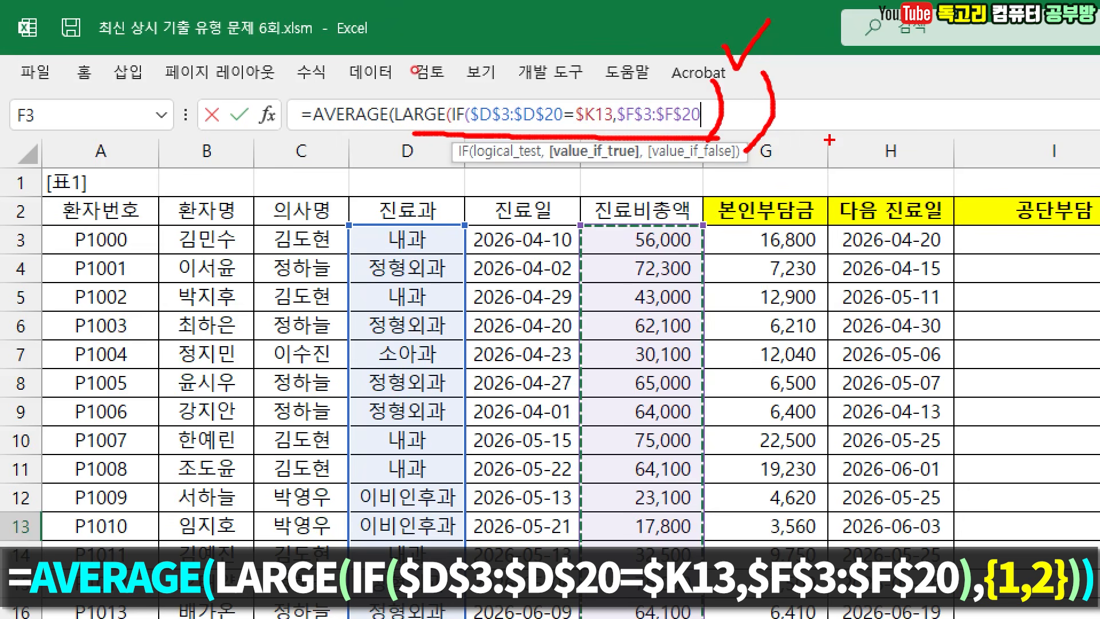
text(),)
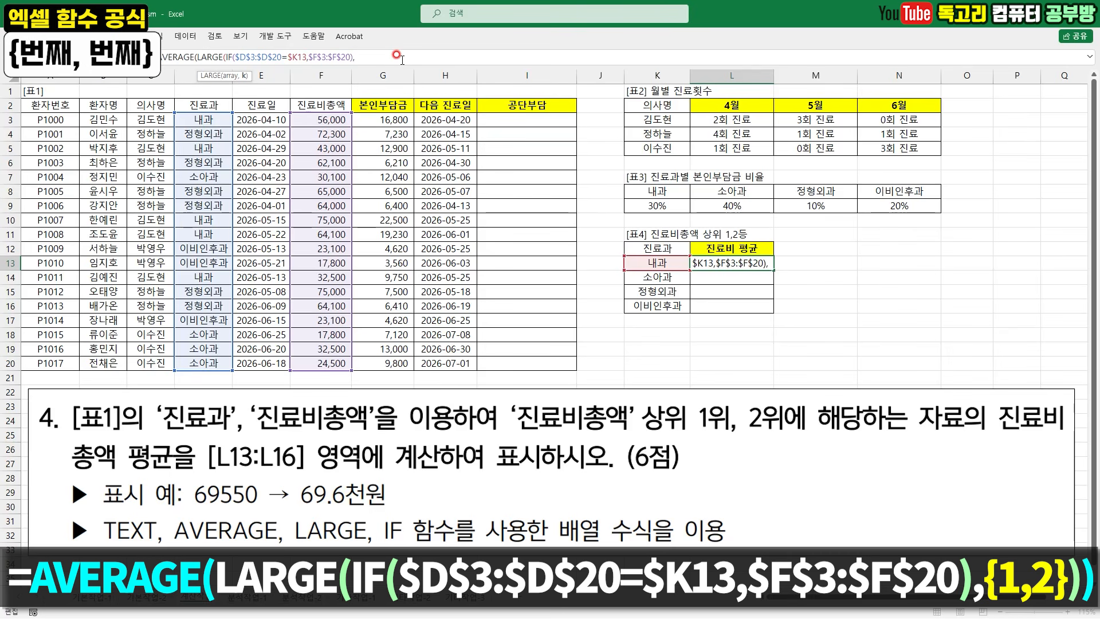
text({)
text(1,)
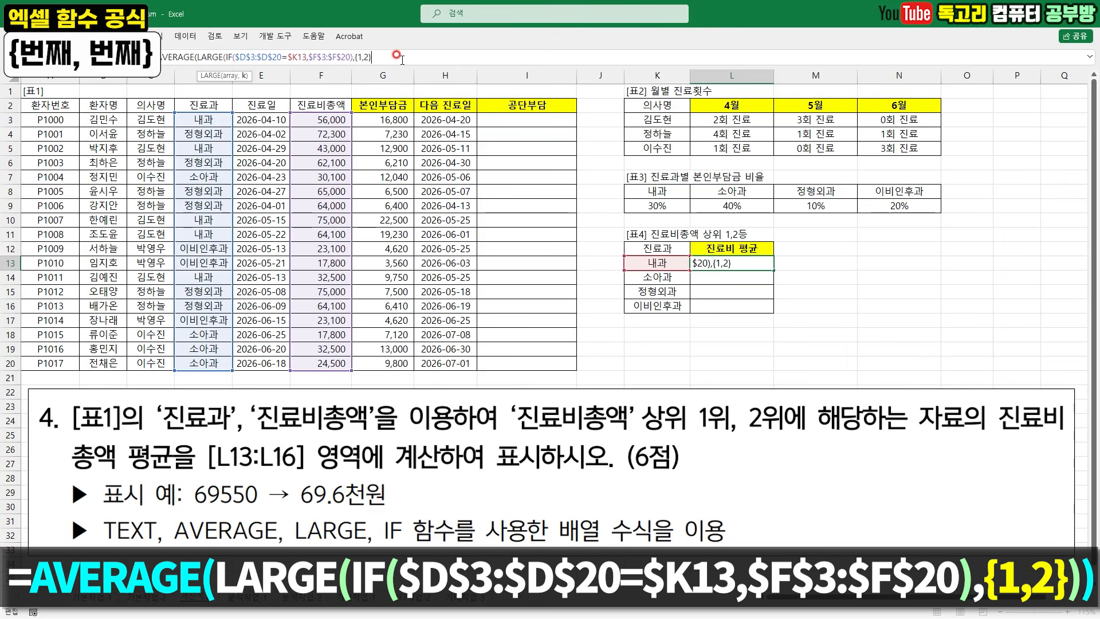
text(2}))
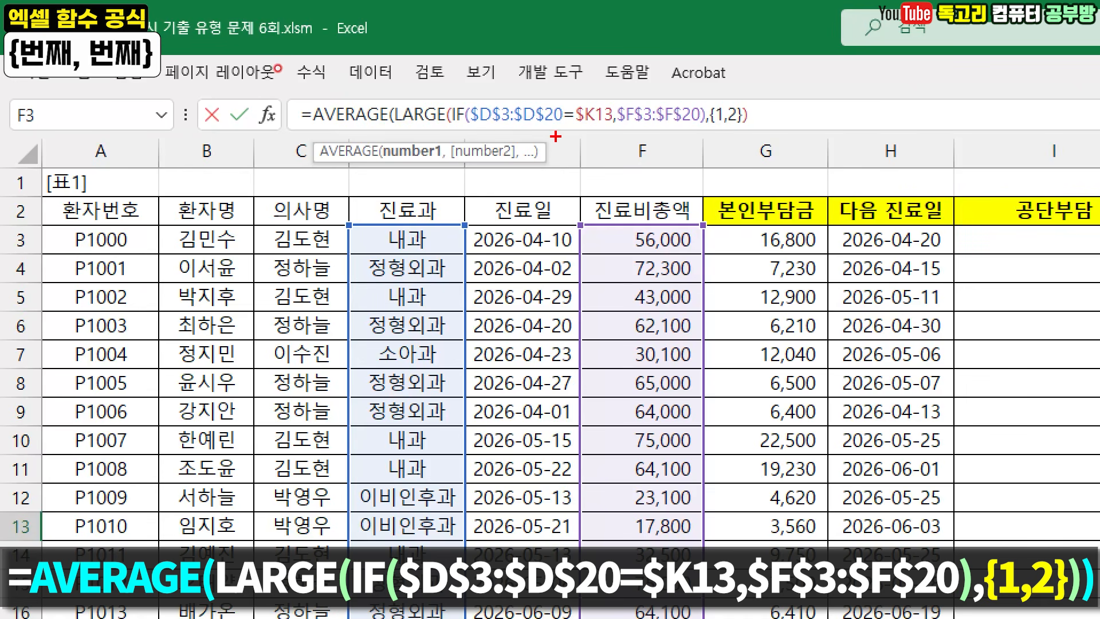
Close the AVERAGE function and enter the L13 formula as an array formula
drag(625, 135, 695, 136)
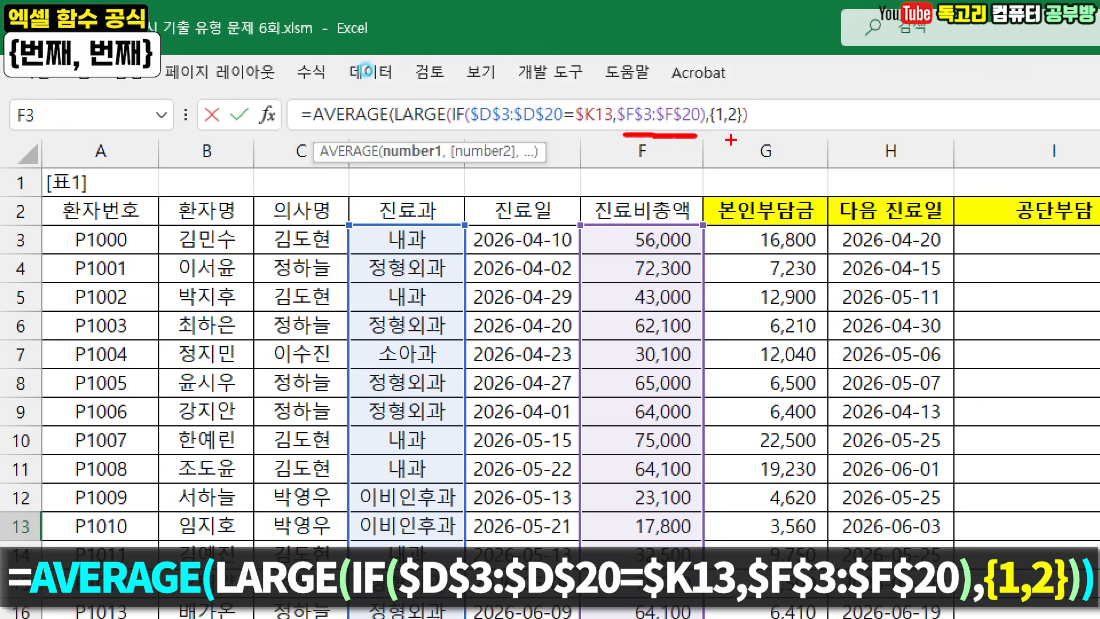
mouse_move(698, 90)
mouse_down()
mouse_move(758, 96)
mouse_move(781, 82)
mouse_up()
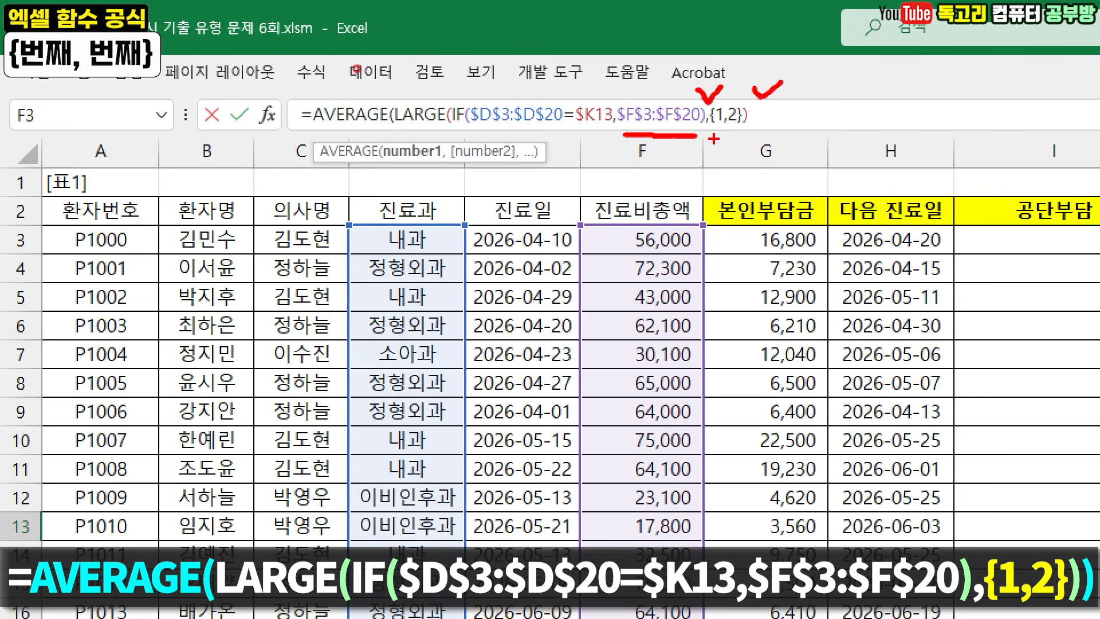
drag(710, 132, 741, 131)
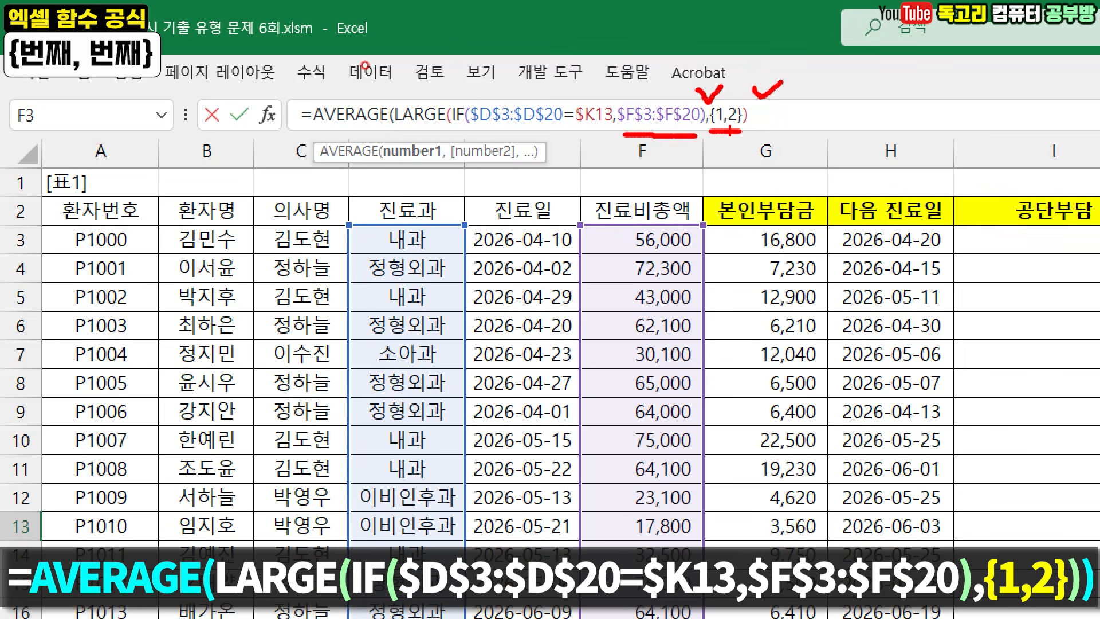
drag(401, 131, 753, 135)
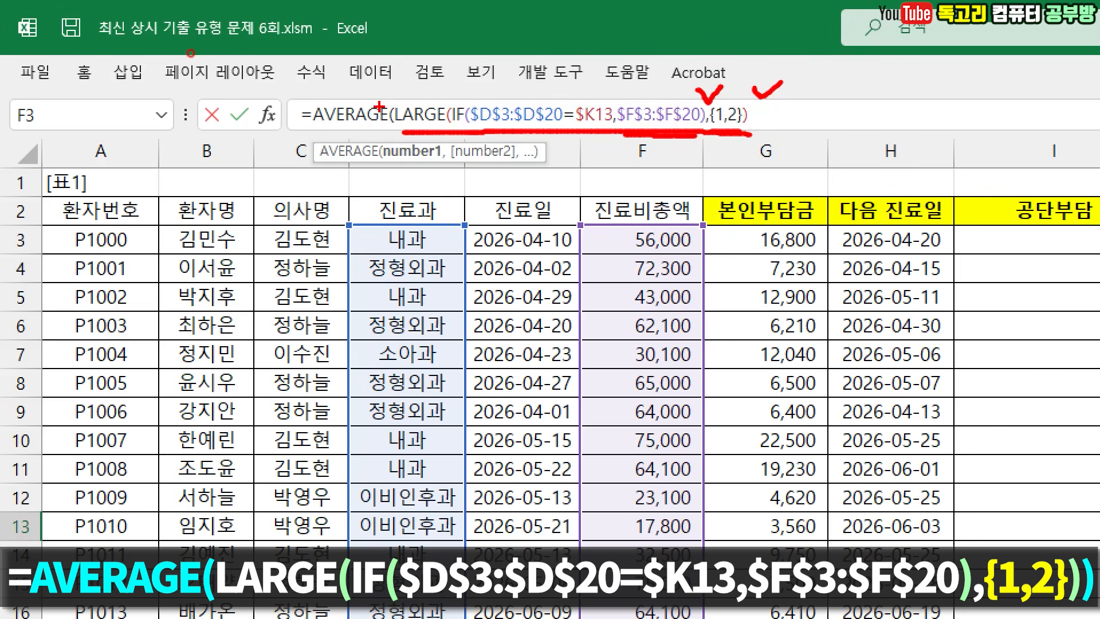
mouse_move(381, 85)
mouse_down()
mouse_move(392, 102)
mouse_move(406, 80)
mouse_up()
drag(751, 89, 755, 163)
key(Escape)
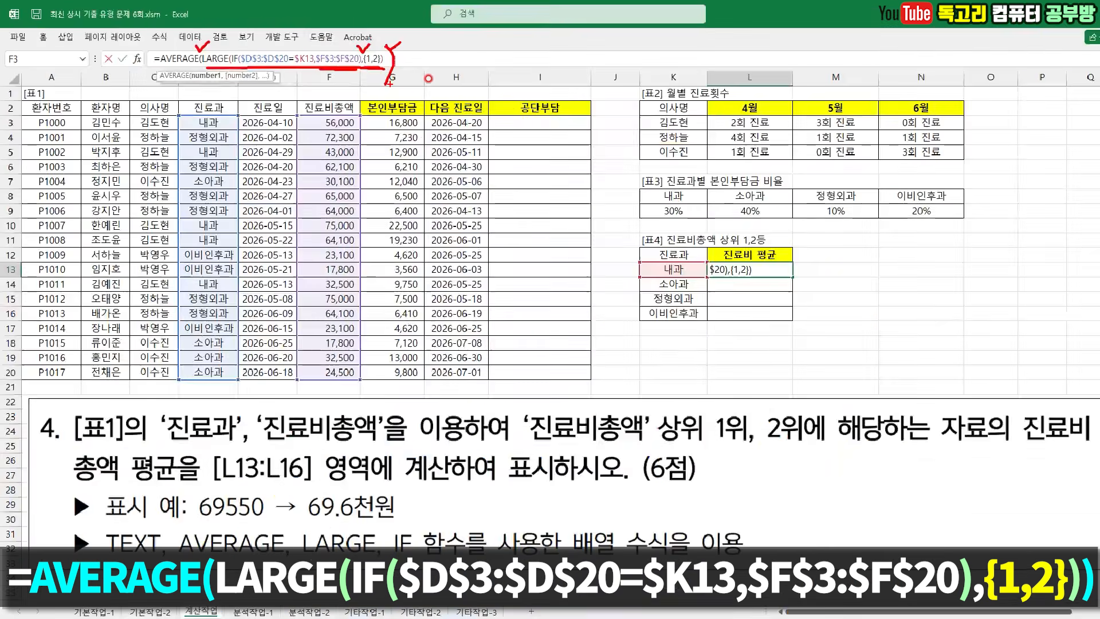
drag(444, 54, 332, 95)
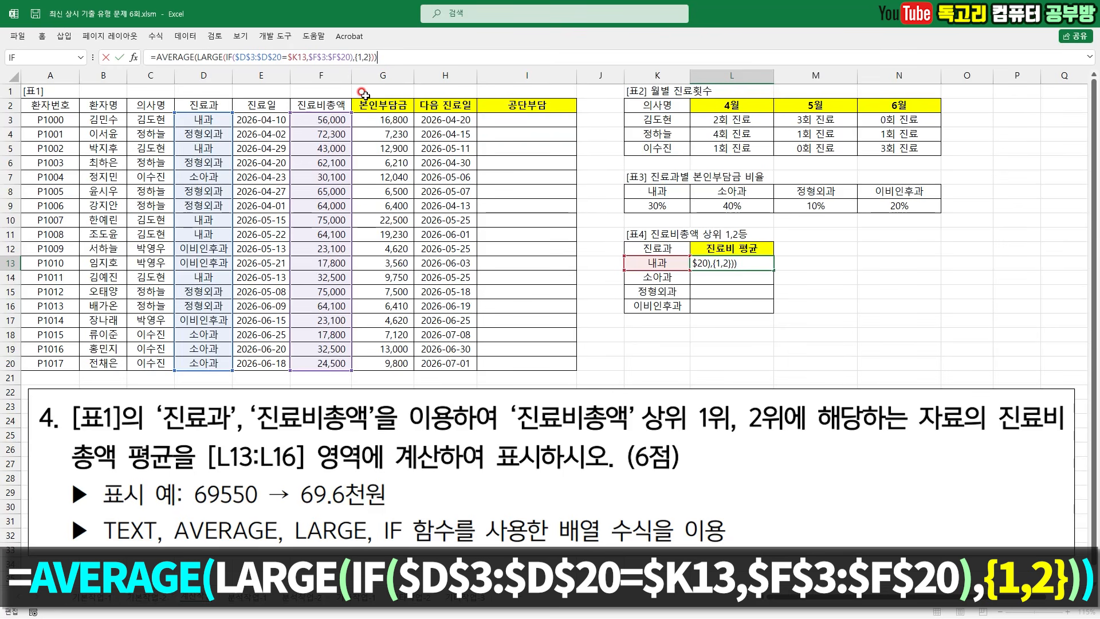
key(ctrl+shift+Return)
mouse_move(766, 274)
mouse_down()
mouse_move(736, 277)
mouse_move(736, 232)
mouse_move(755, 290)
mouse_up()
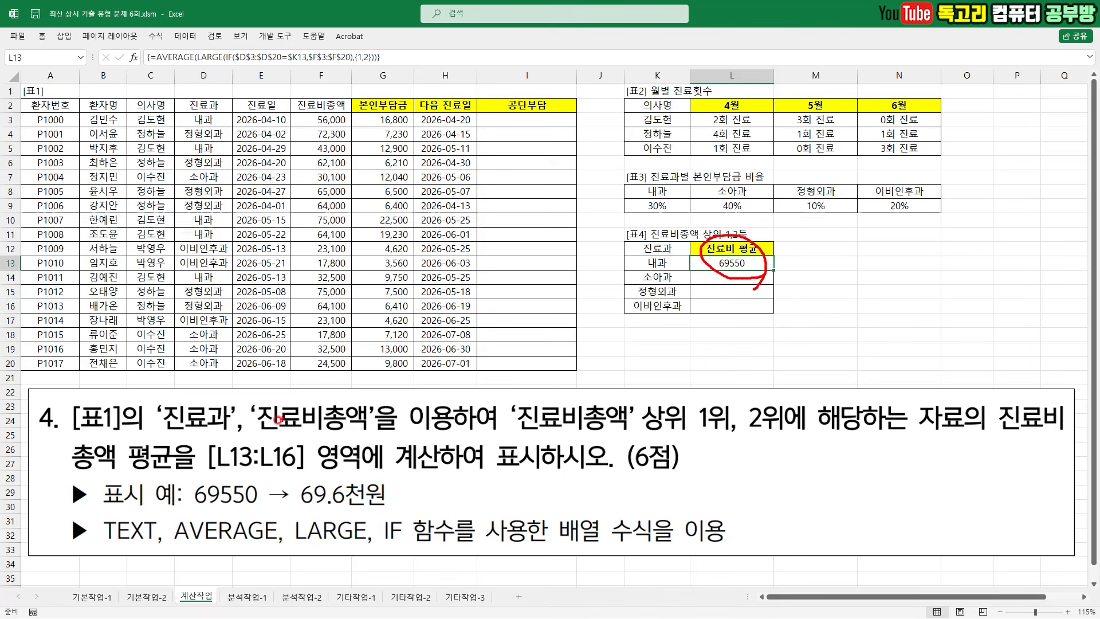
Copy the whole AVERAGE expression from L13's formula, leaving out the equals sign
drag(136, 551, 100, 548)
drag(261, 511, 430, 508)
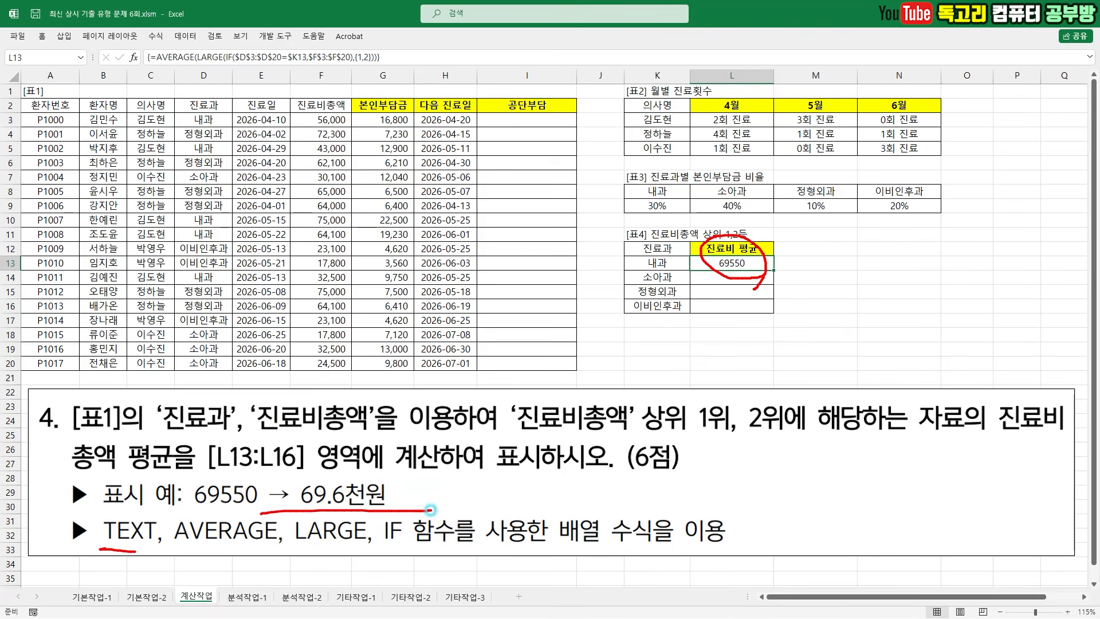
key(Escape)
drag(158, 58, 445, 55)
key(ctrl+c)
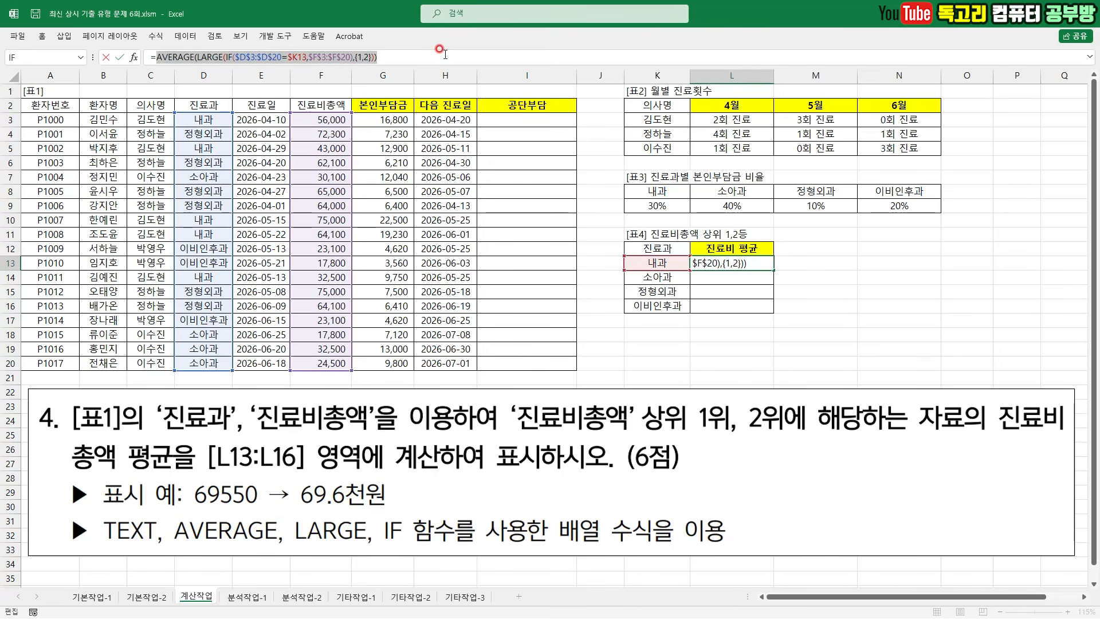
Replace L13's expression with a TEXT function that takes the copied AVERAGE expression as its value argument
key(Delete)
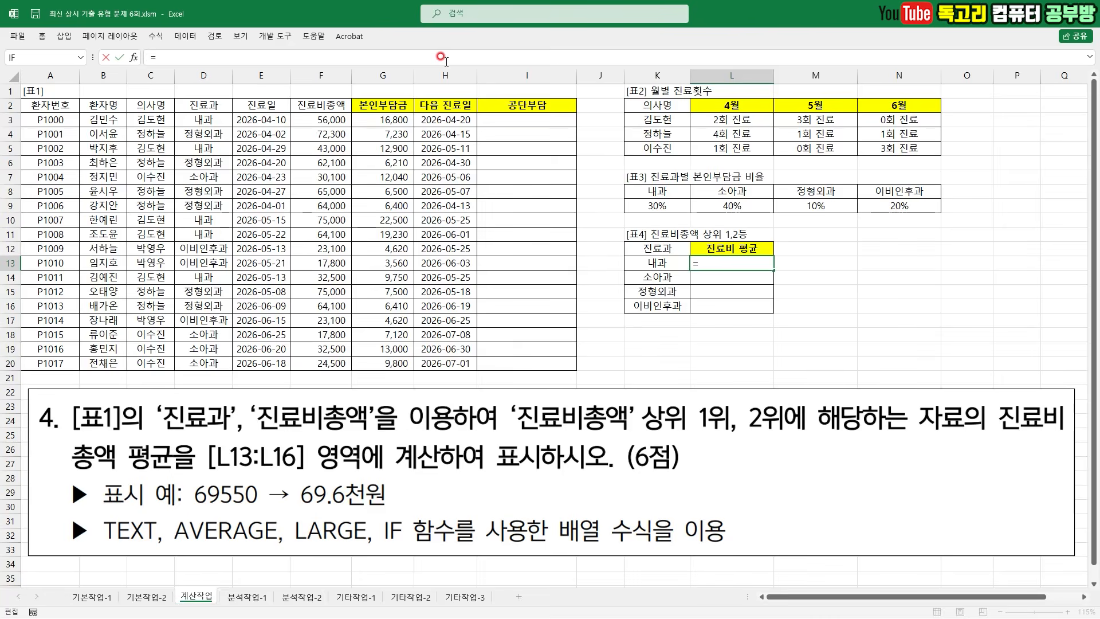
text(TE)
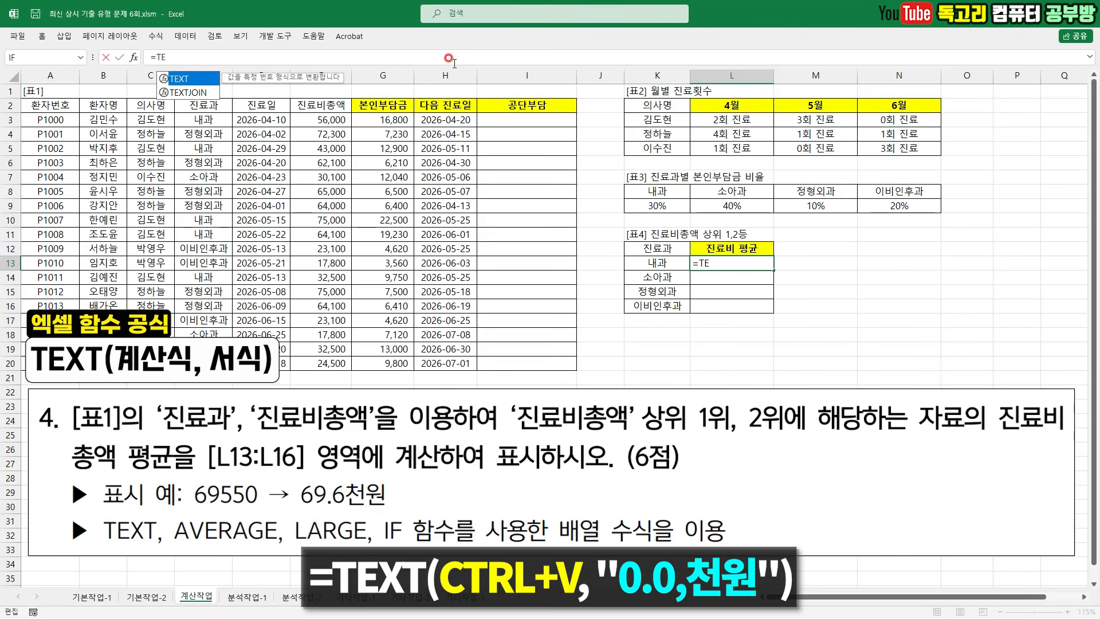
key(Tab)
click(133, 57)
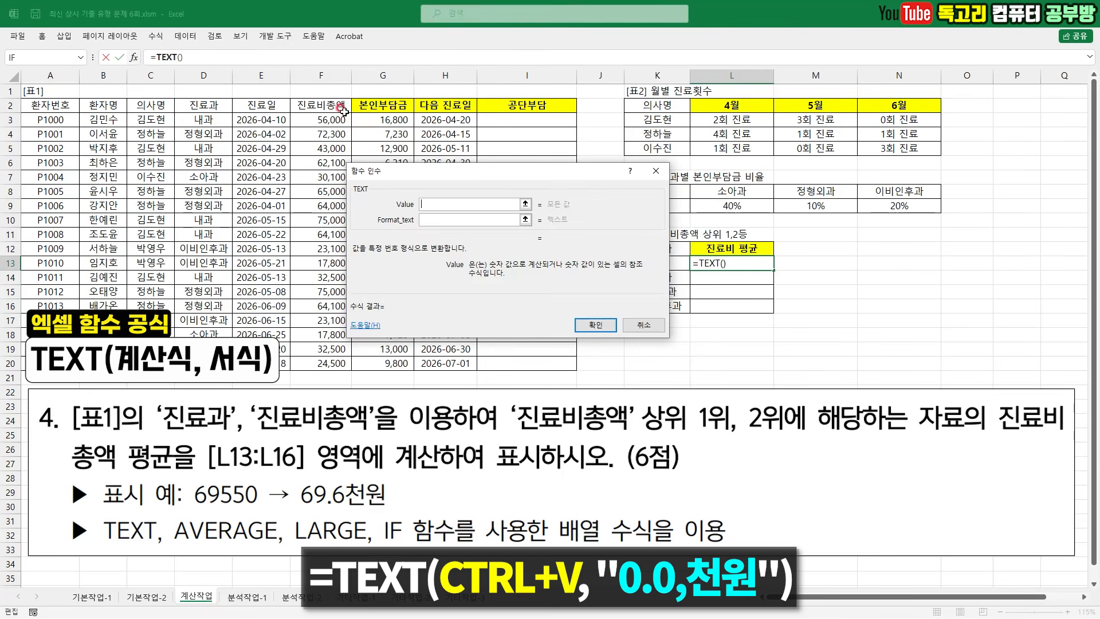
drag(483, 177, 650, 298)
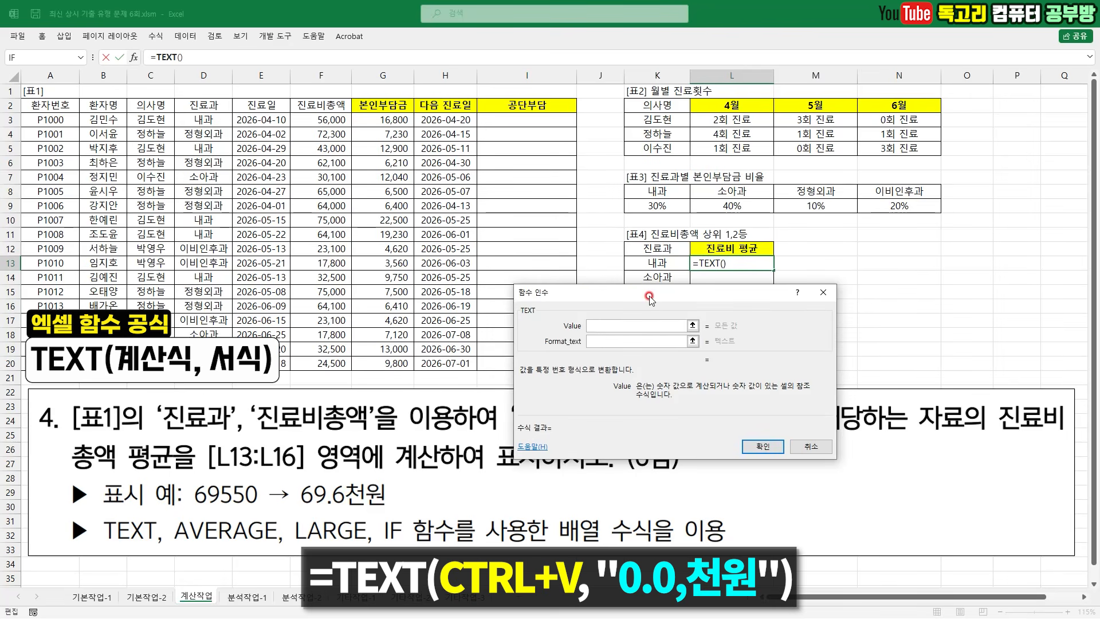
click(651, 325)
key(ctrl+v)
Set the TEXT function's format argument to "0.0,천원"
click(634, 341)
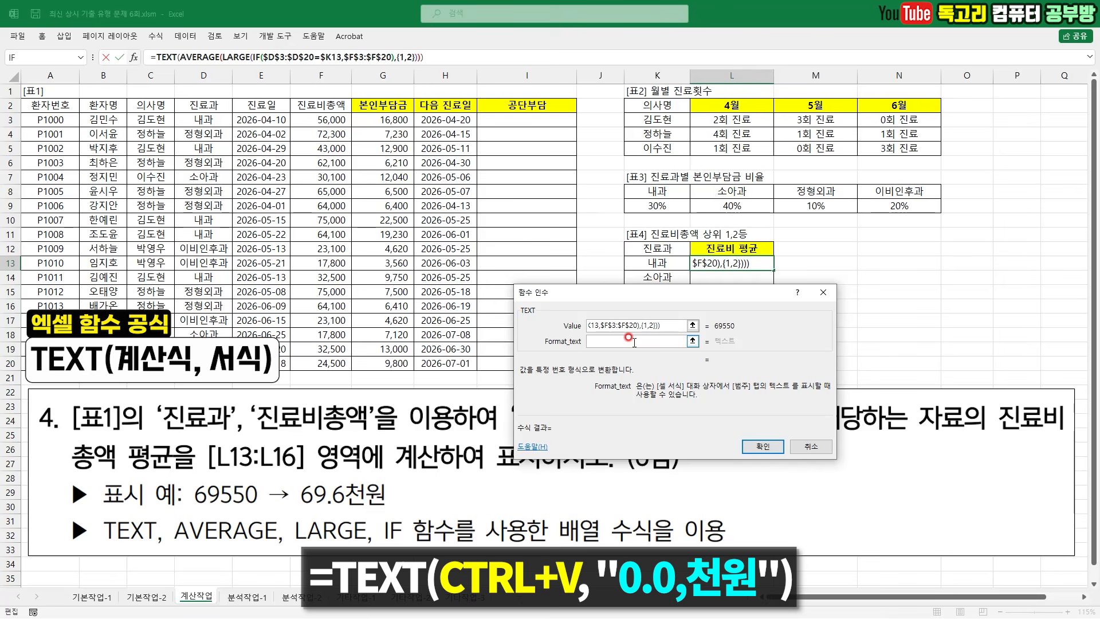
text(0.0)
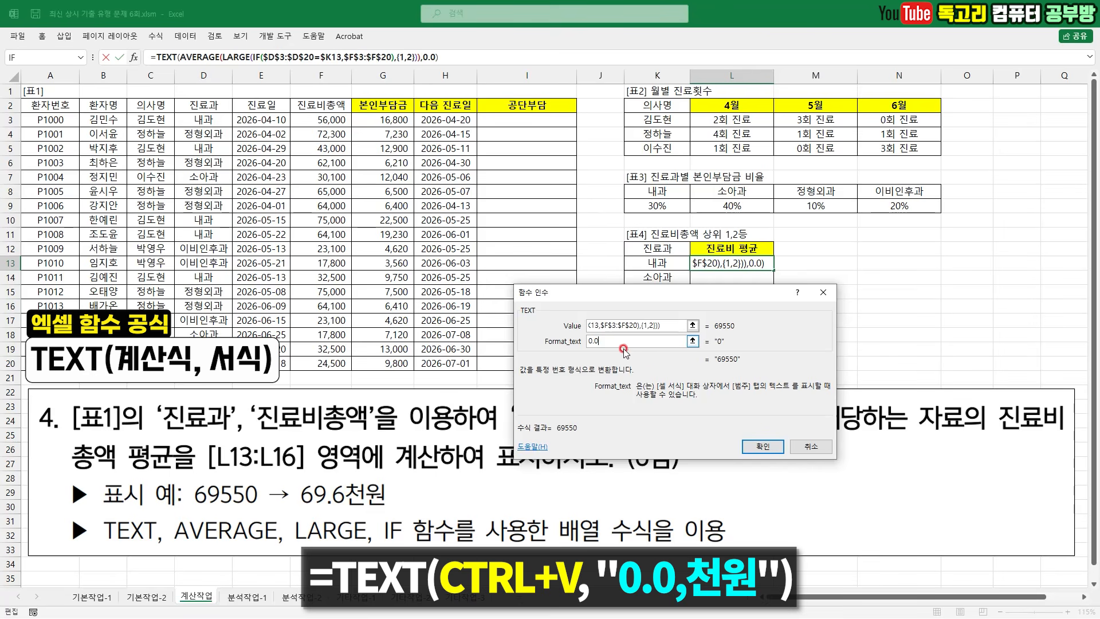
drag(722, 322, 743, 321)
text(,천원)
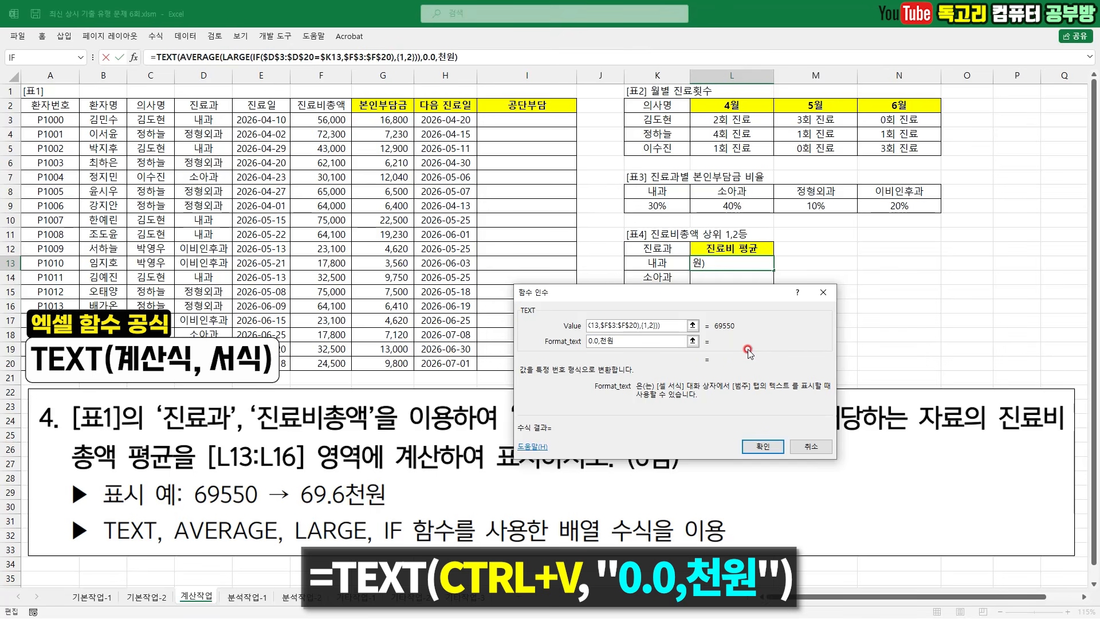
key(Tab)
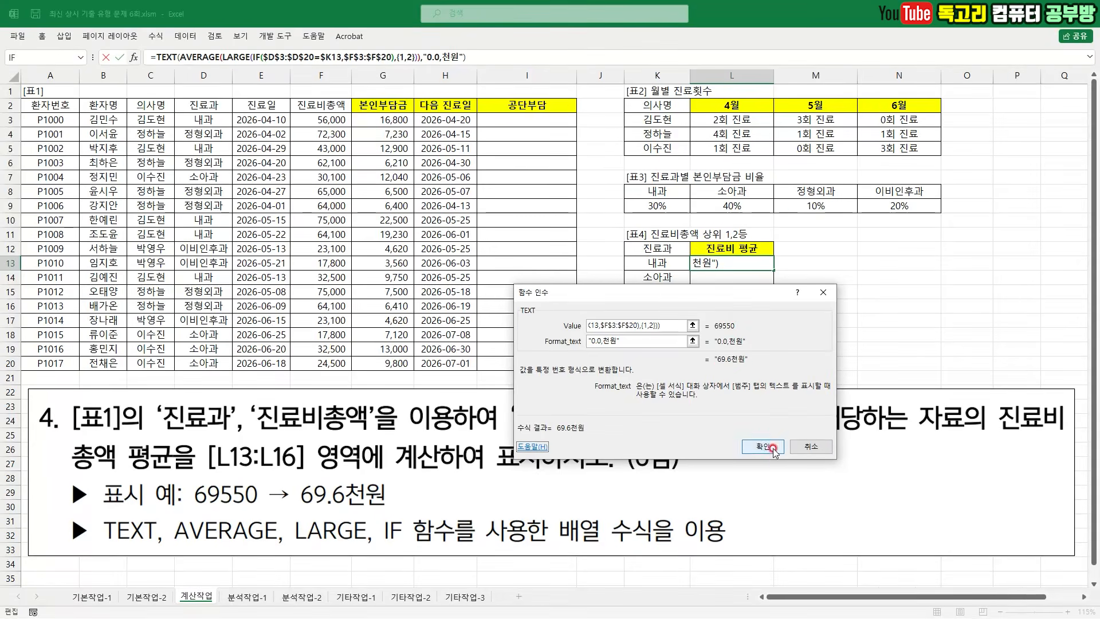
Enter the TEXT formula in L13 as an array formula and fill it down to L16
click(844, 523)
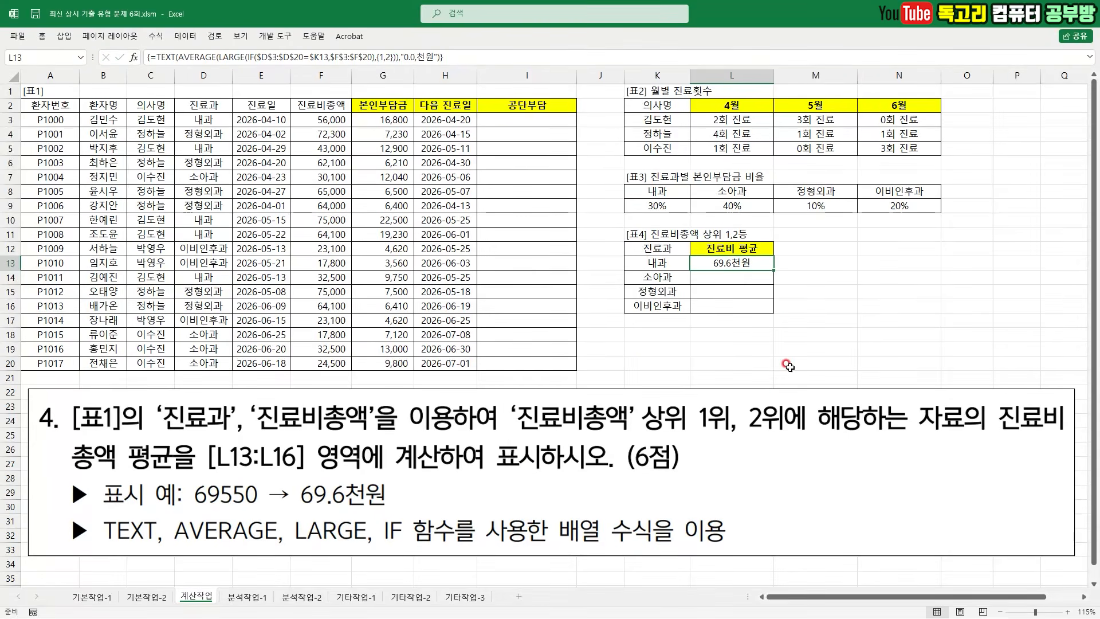
double_click(773, 270)
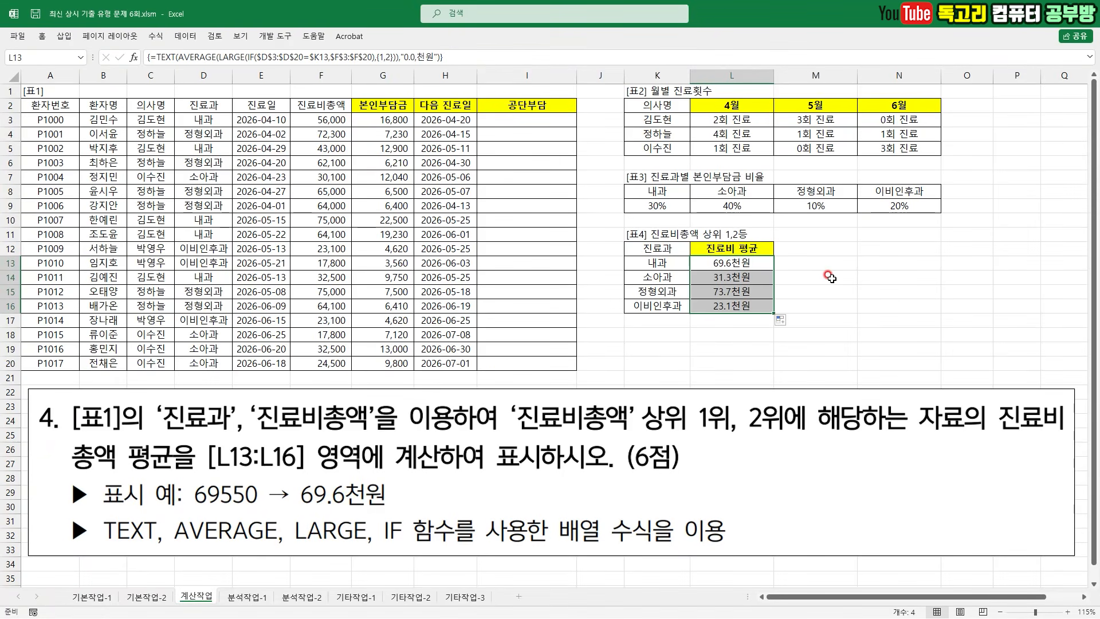
click(859, 277)
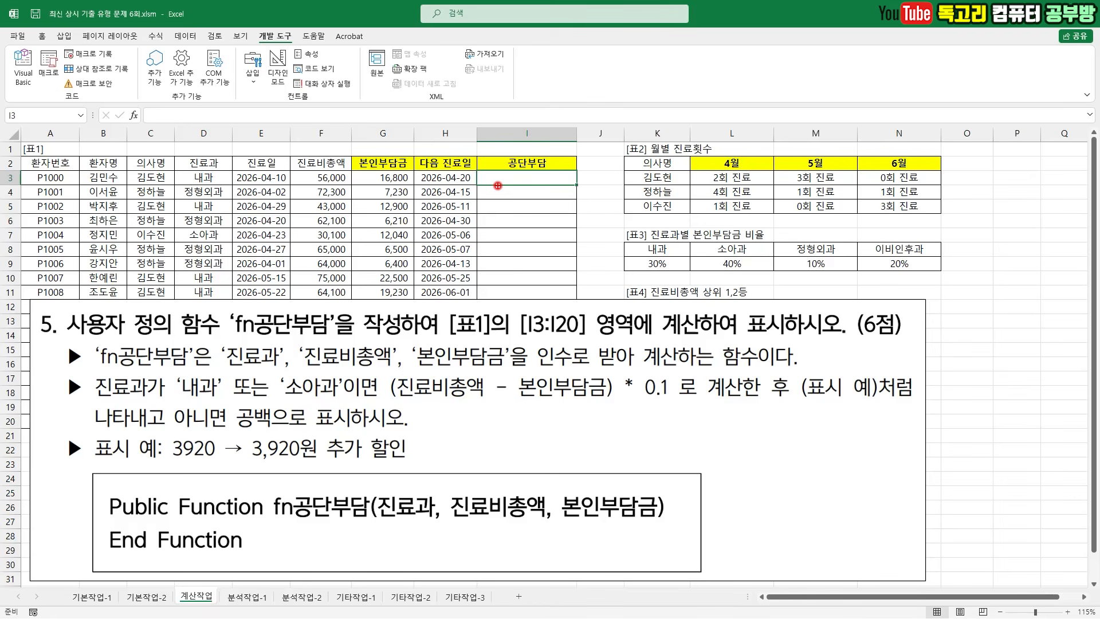
drag(172, 291, 219, 293)
drag(241, 339, 341, 337)
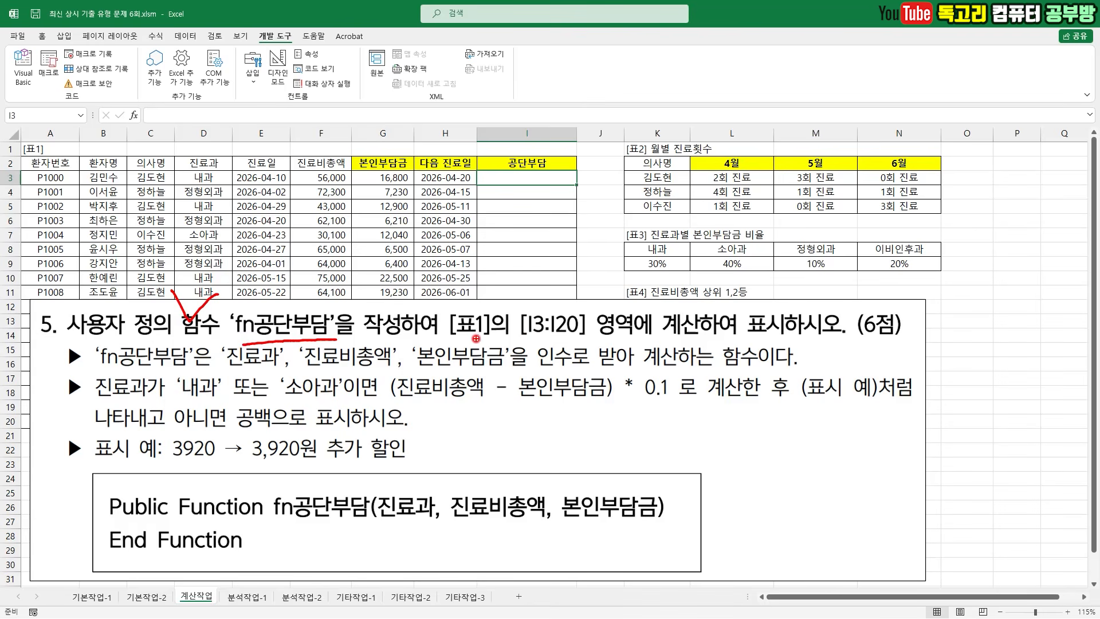
drag(452, 340, 499, 338)
drag(519, 339, 576, 338)
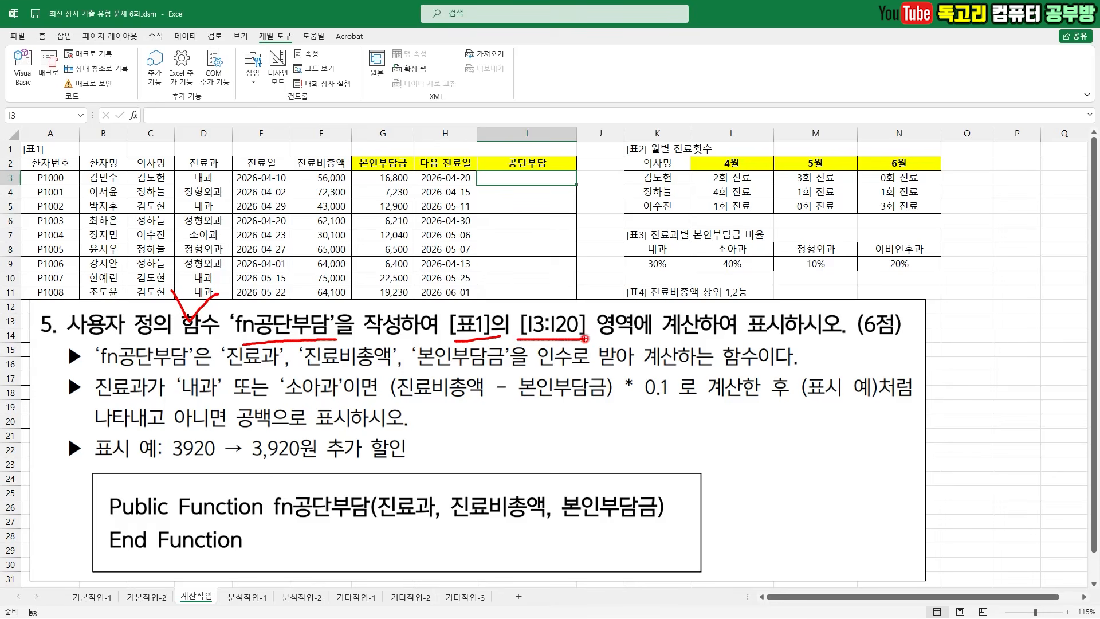
drag(685, 340, 789, 340)
key(Escape)
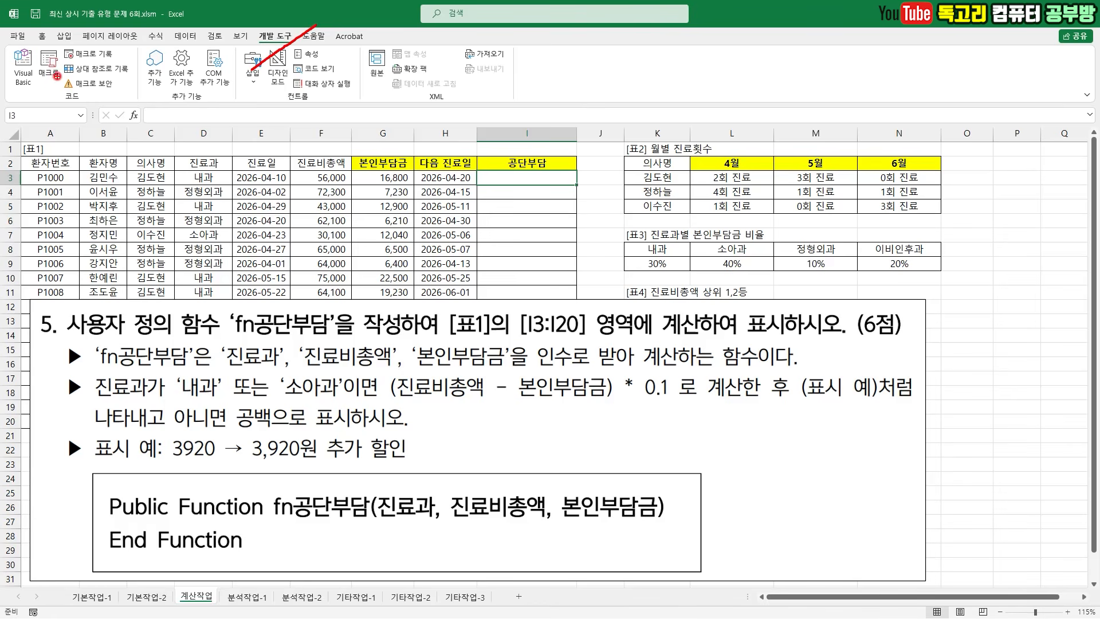
Open the Visual Basic editor and insert a new code module in the workbook's project
click(17, 80)
click(280, 69)
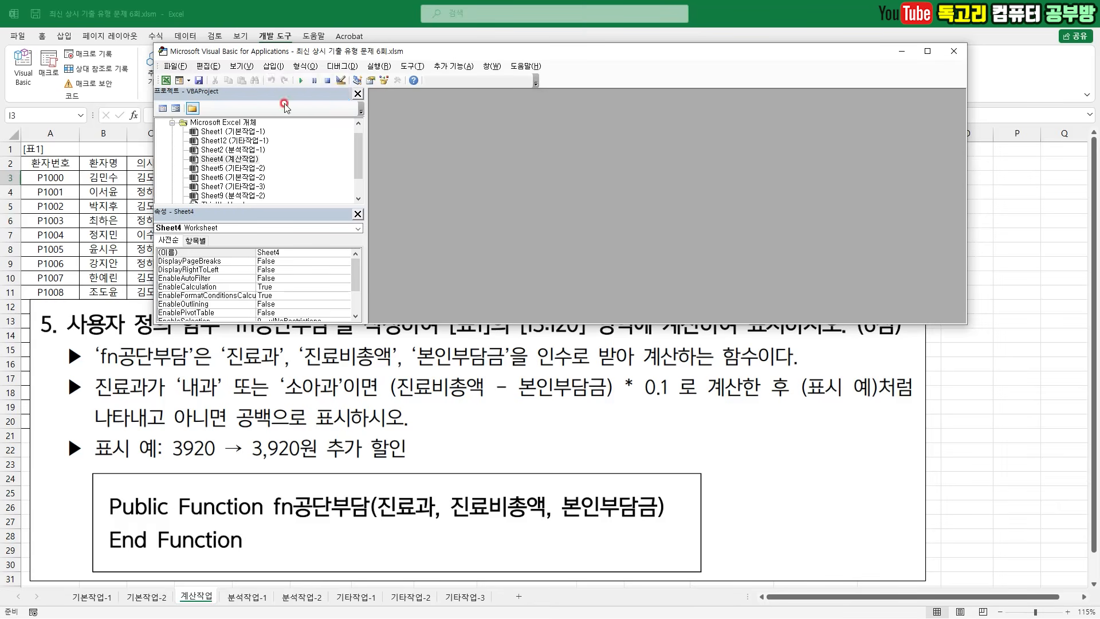
click(286, 105)
drag(98, 517, 688, 522)
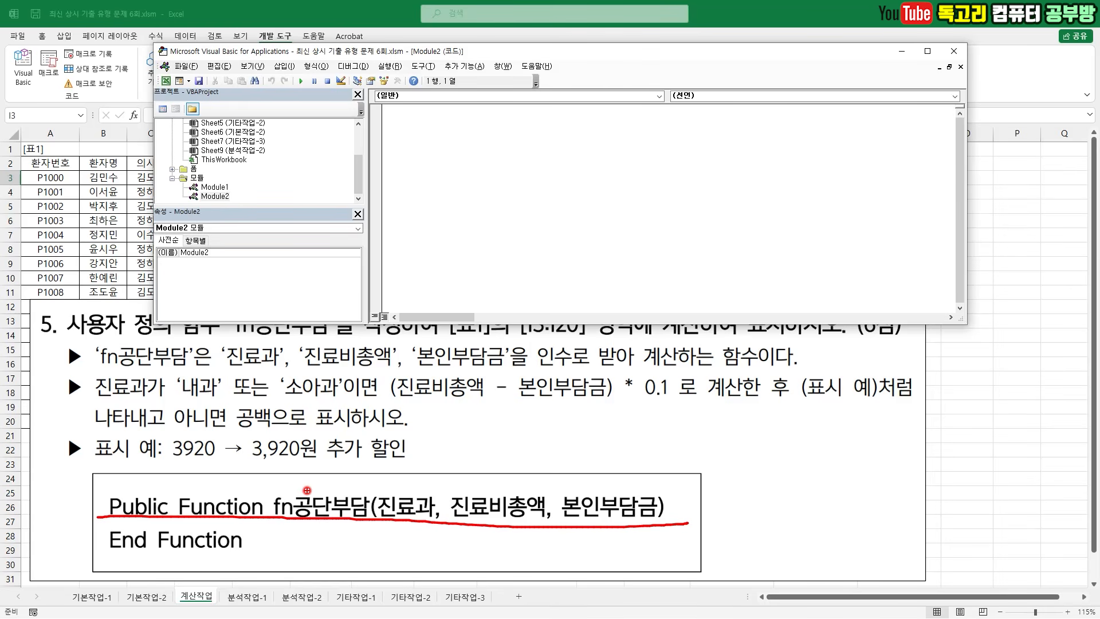
mouse_move(302, 482)
mouse_down()
mouse_move(264, 497)
mouse_move(289, 530)
mouse_move(396, 500)
mouse_move(296, 476)
mouse_move(288, 488)
mouse_up()
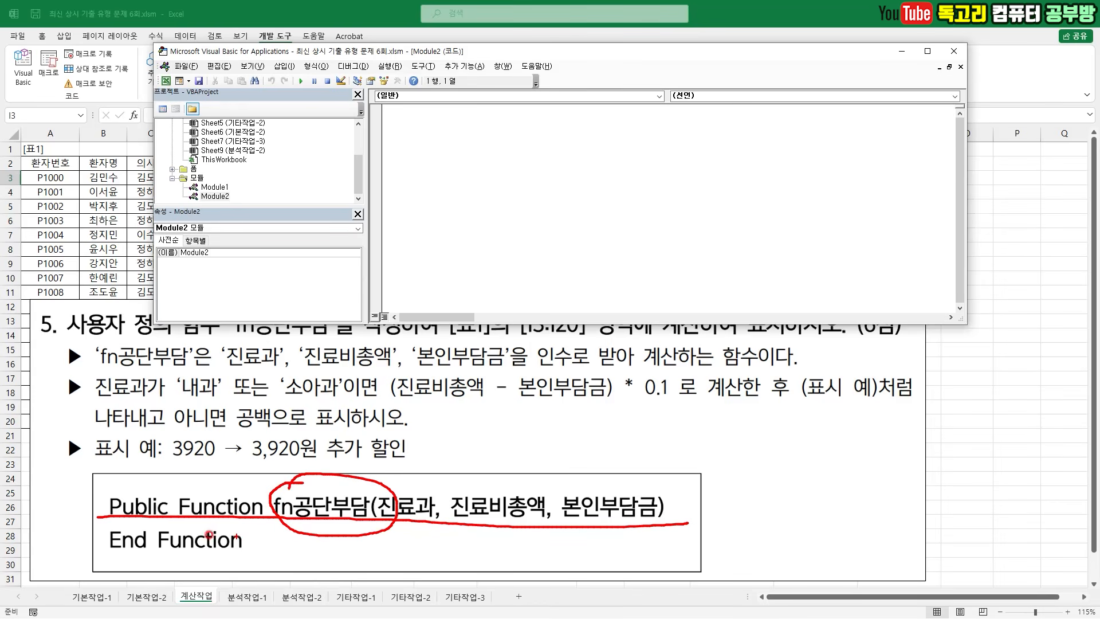
Declare Public Function fn공단부담(진료과, 진료비총액, 본인부담금) in the new module, with blank lines in its body
click(831, 252)
text(Public Function fn공단부담(진료과, 진료비총액, 본인부담금))
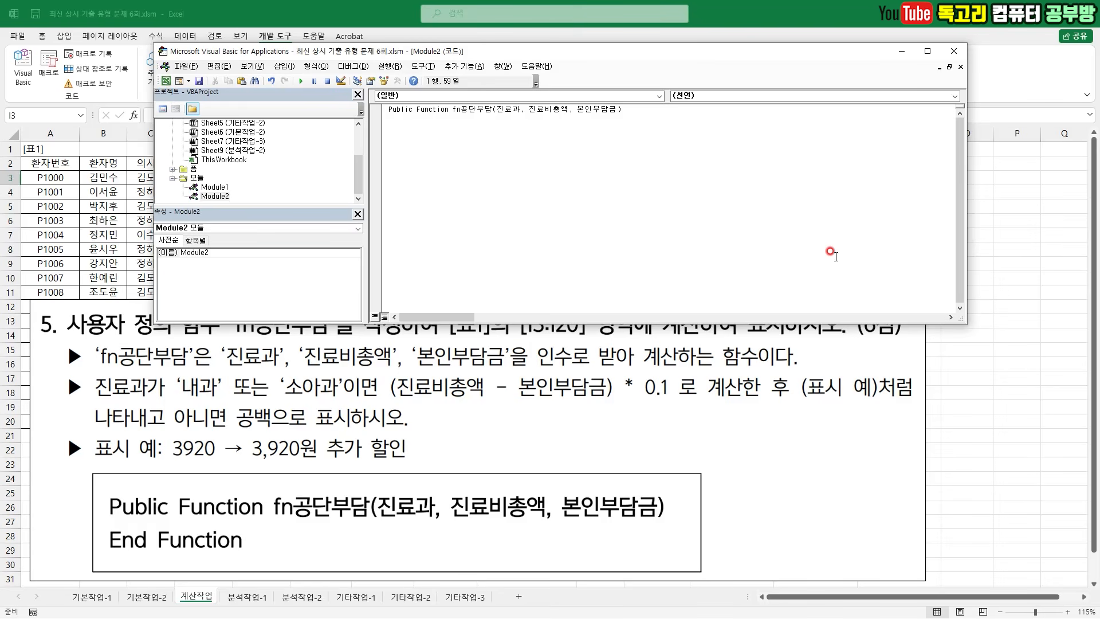
key(Return)
key(Return)
key(Return)
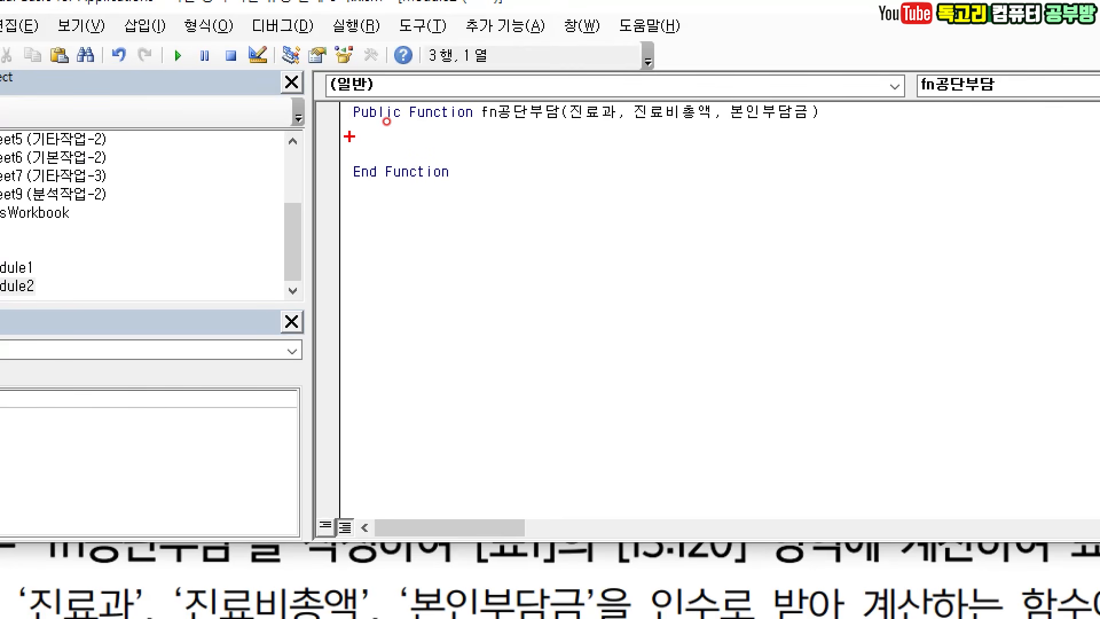
drag(349, 136, 411, 125)
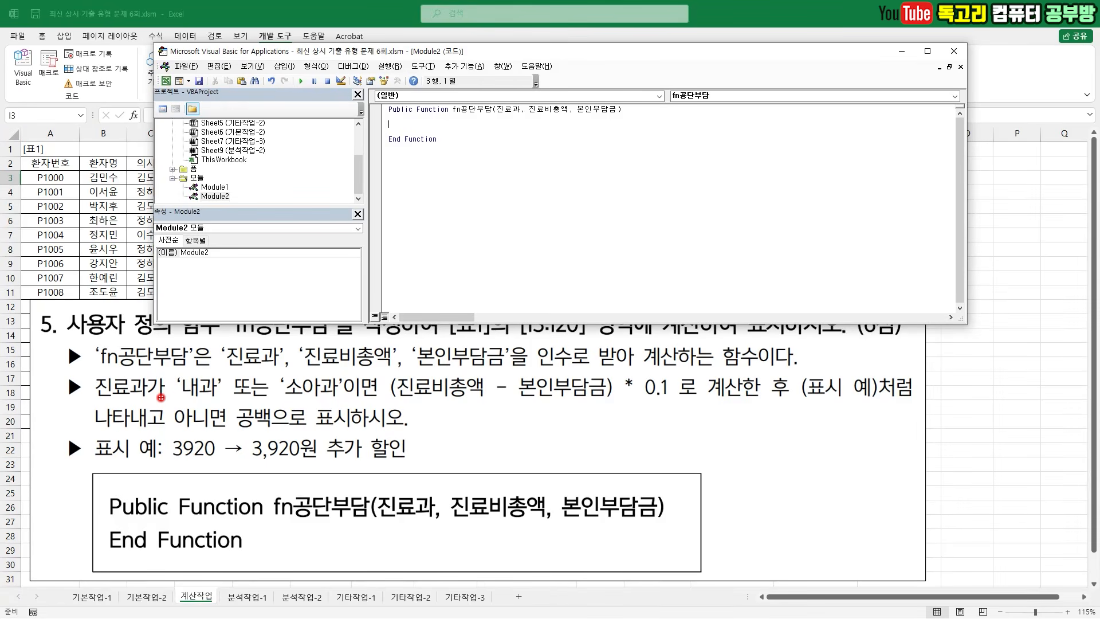
mouse_move(125, 405)
mouse_down()
mouse_move(202, 396)
mouse_move(319, 405)
mouse_up()
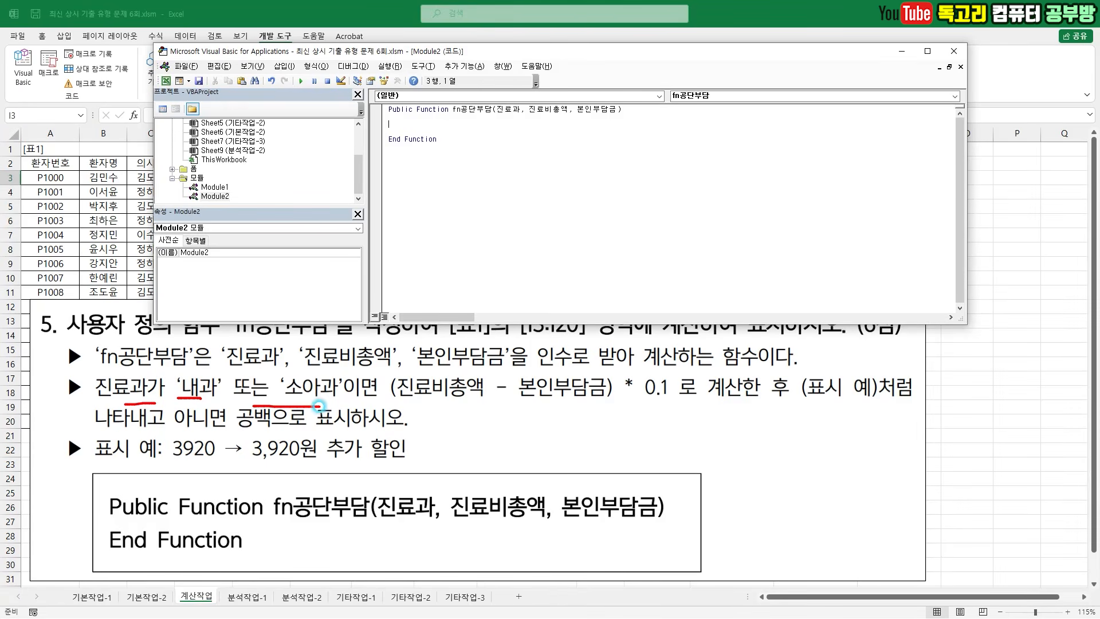
drag(392, 404, 667, 407)
drag(246, 459, 416, 458)
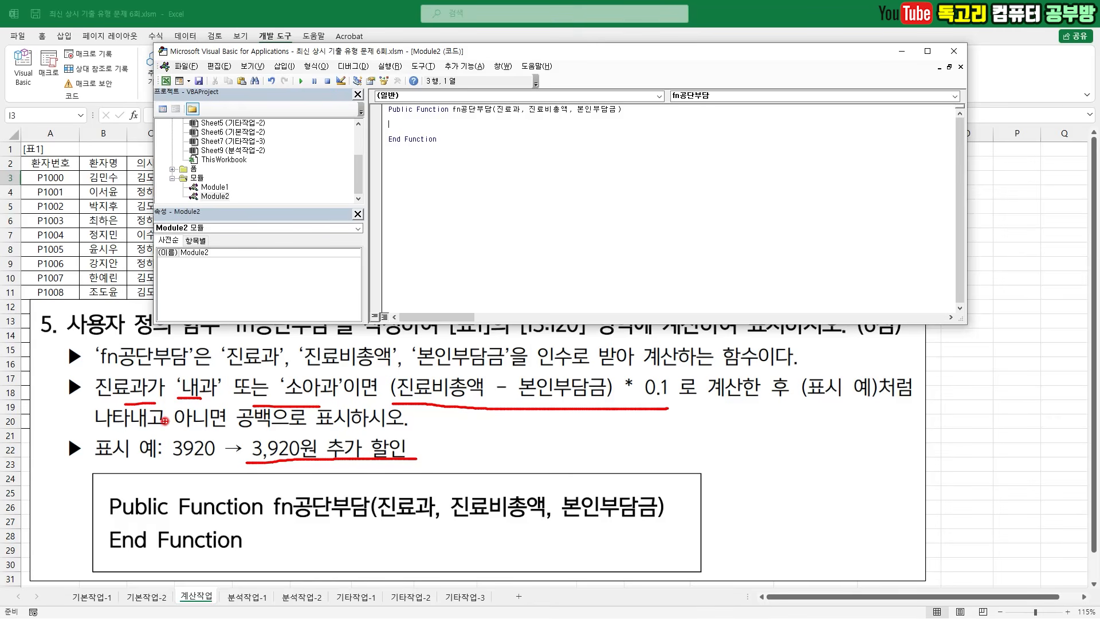
drag(227, 429, 306, 431)
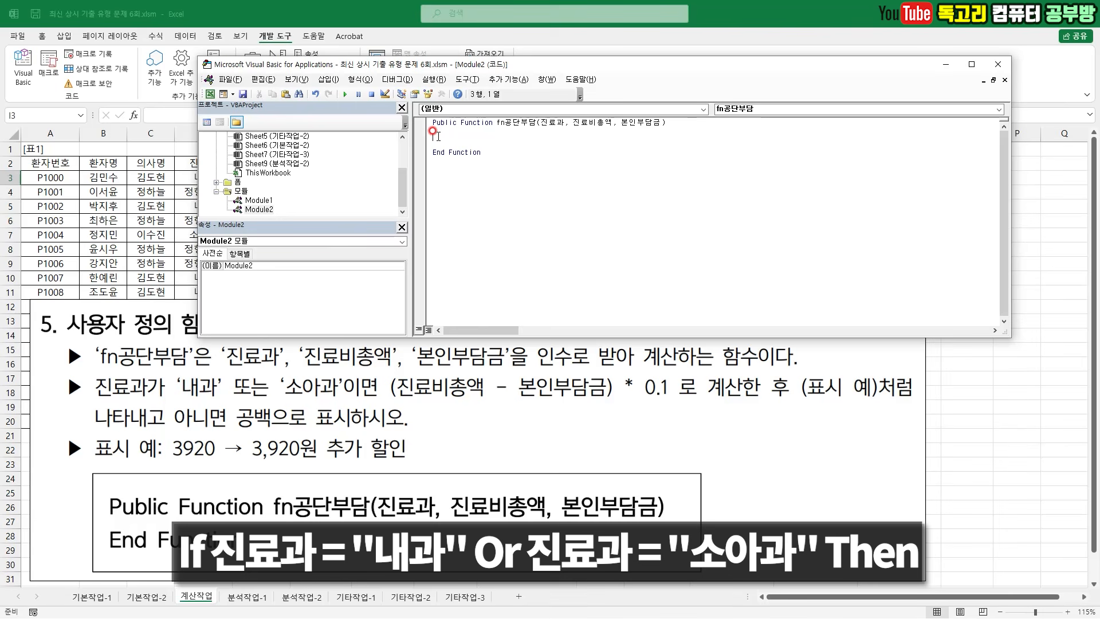
Add the condition line If 진료과 = "내과" Or 진료과 = "소아과" Then to the function body
text(IF)
text( 료고)
text(=")
text(ㄴ)
text(진료과 = "내과" Or 진료과 =)
text(소아과)
text(" THEN)
key(Return)
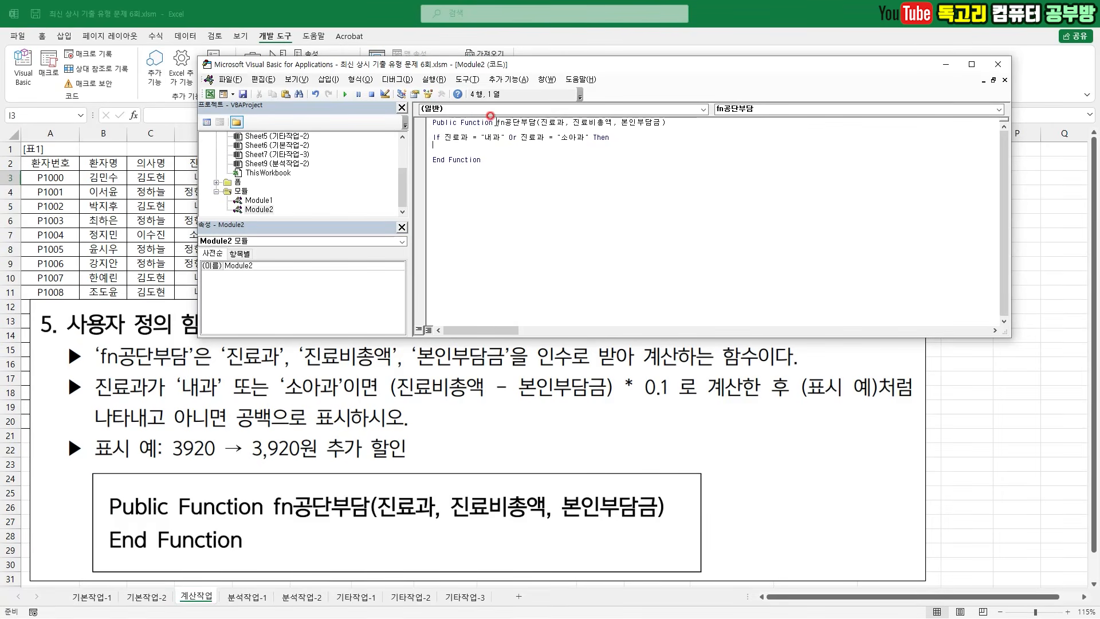
Below the If line, assign (진료비총액 - 본인부담금)*0.1 to fn공단부담, reusing the name from the function declaration
drag(493, 122, 536, 122)
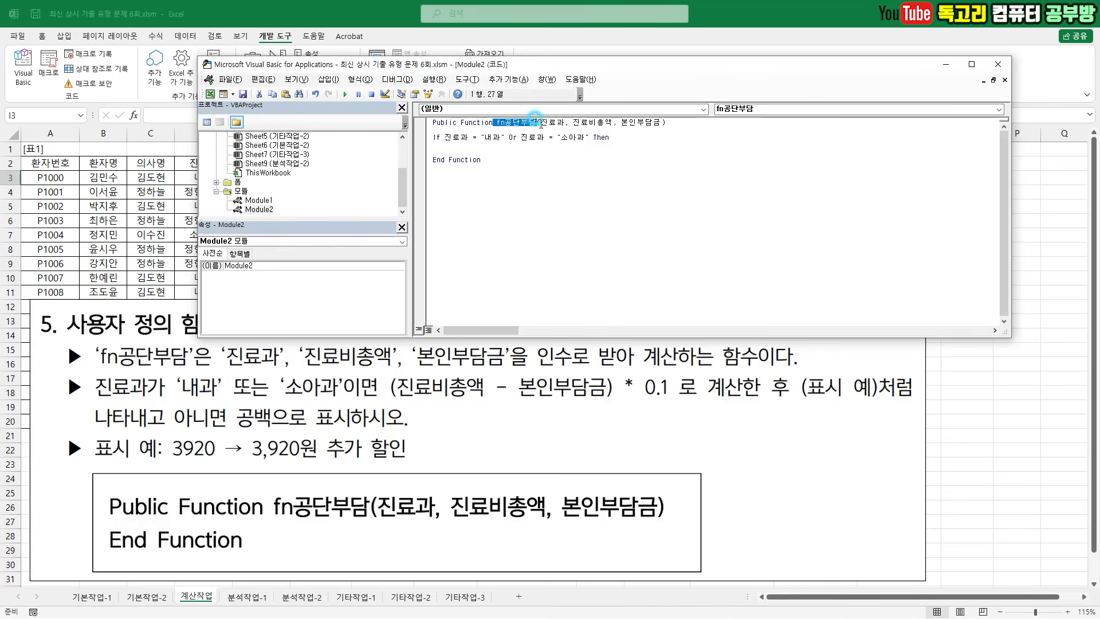
key(ctrl+c)
click(465, 145)
key(ctrl+v)
text(=)
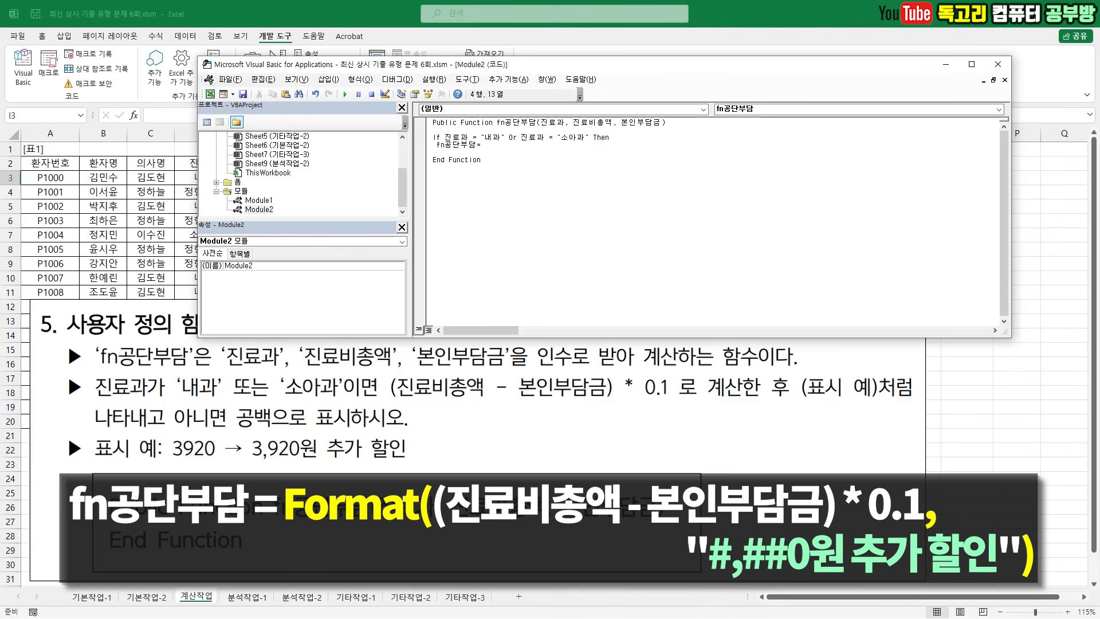
text((진ㄹ)
text(비총액 )
text(- 본인부담금)*0.1)
Wrap the assigned calculation in the Format function with the format "#,##0원 추가 할인"
drag(484, 154, 605, 157)
drag(250, 465, 409, 460)
click(483, 144)
drag(475, 129, 511, 111)
key(Escape)
text(FORMAT((진료비총액 - 본인부담금)*0.1)
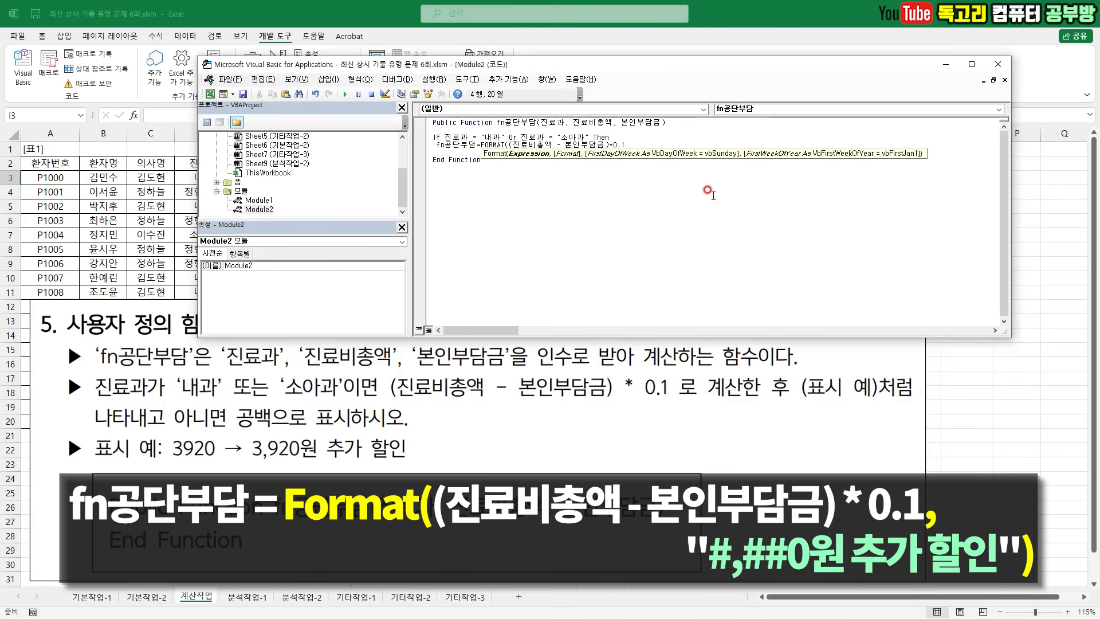
text(,)
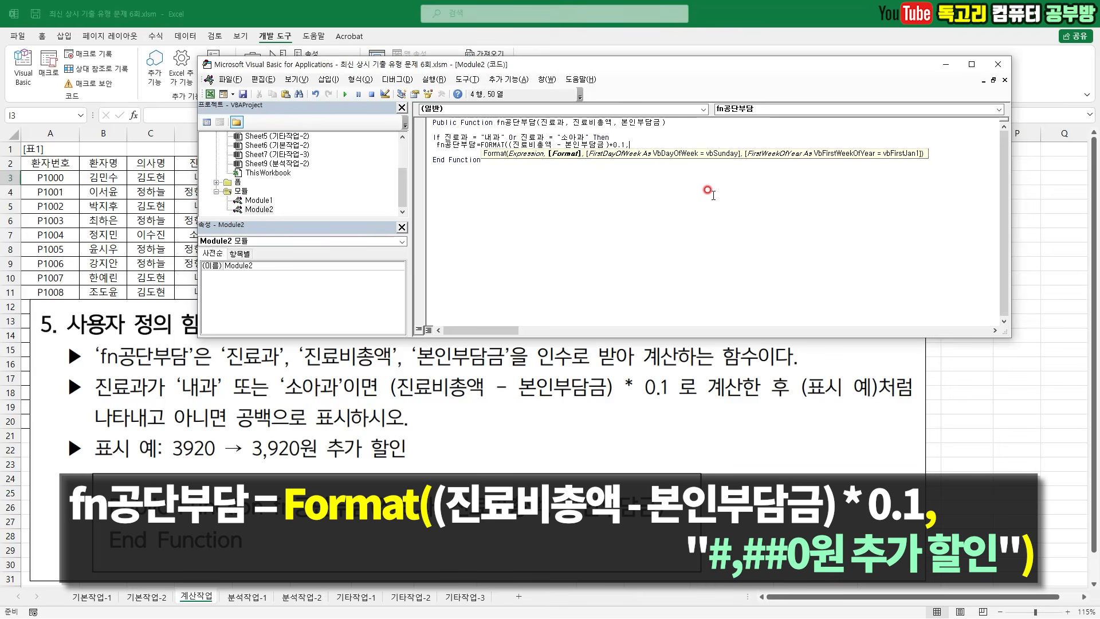
text("#,##0원)
text(추가 할인"))
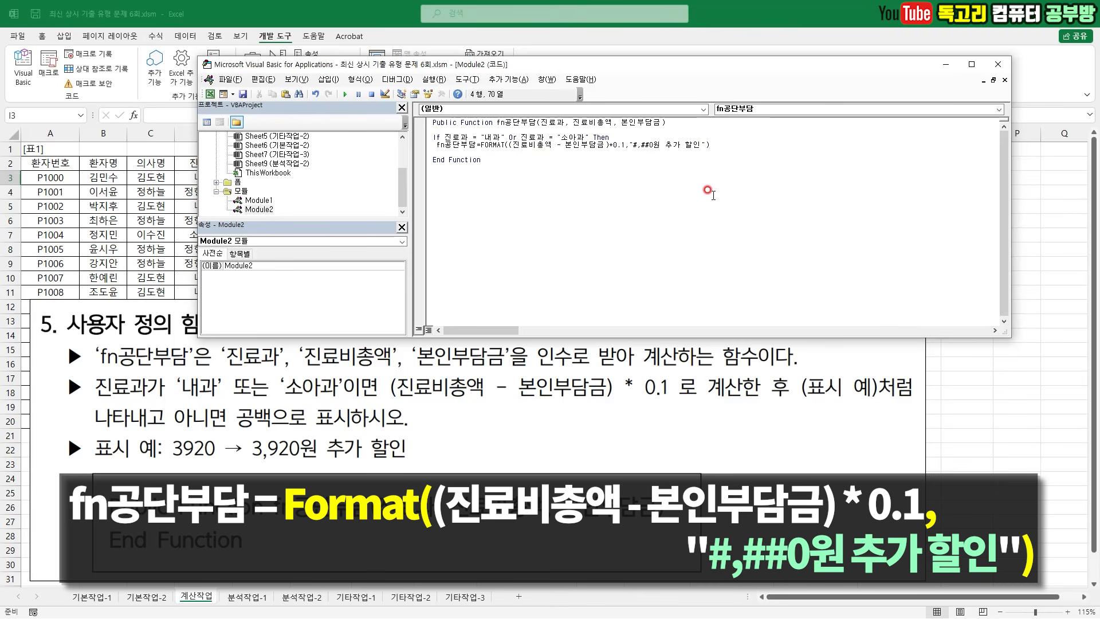
key(Return)
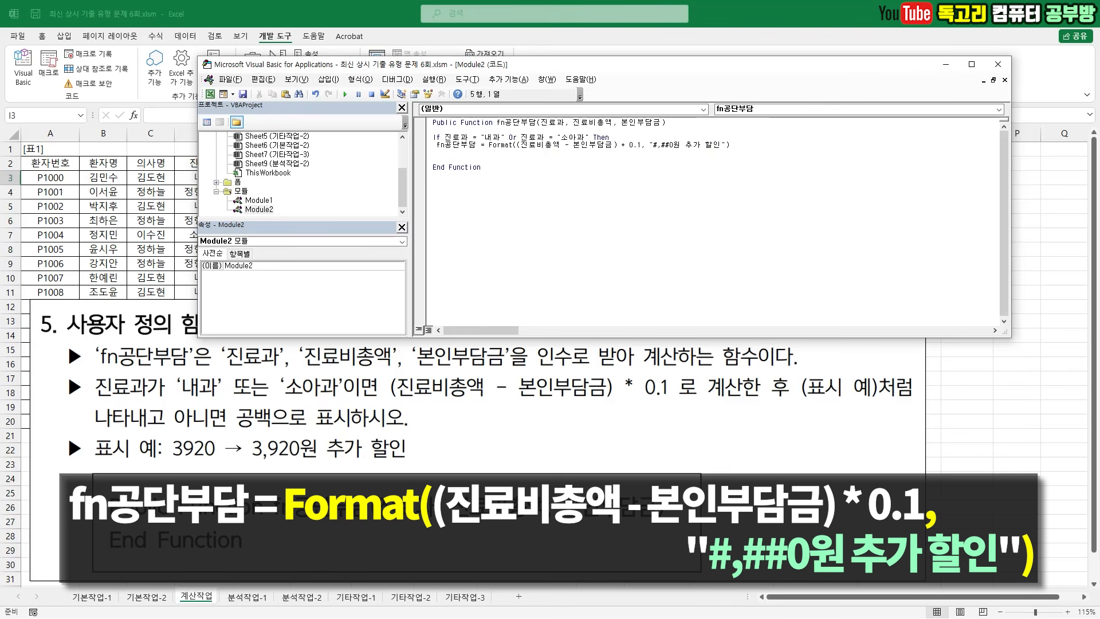
Add an Else branch that sets fn공단부담 = "" and close the block with End If
text(ELSE)
key(Return)
text(fn공단부담 )
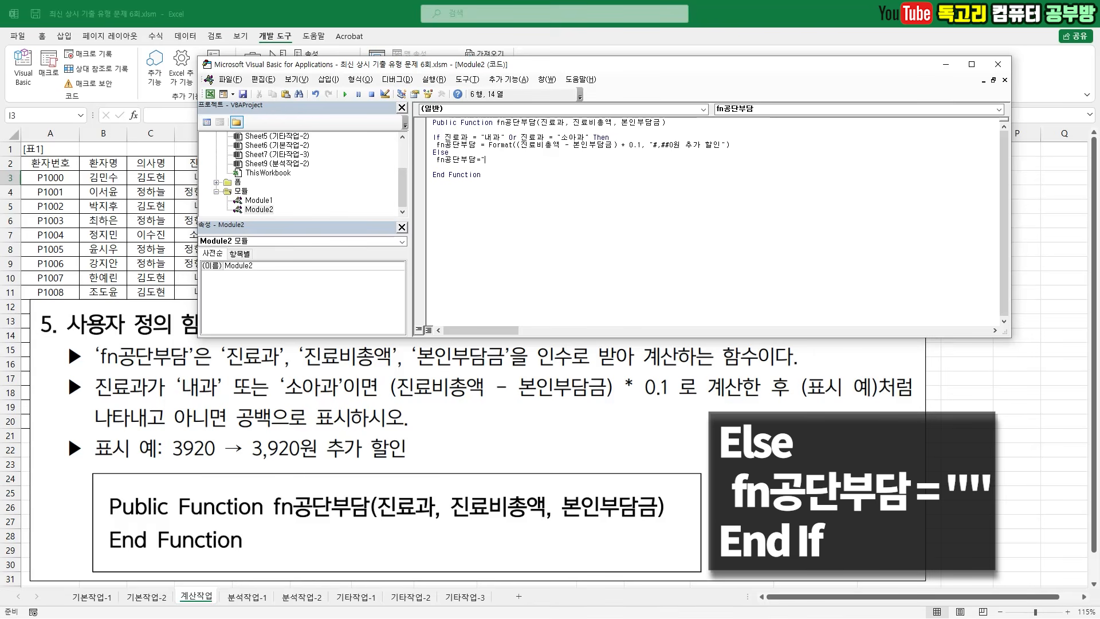
text(= "")
key(Return)
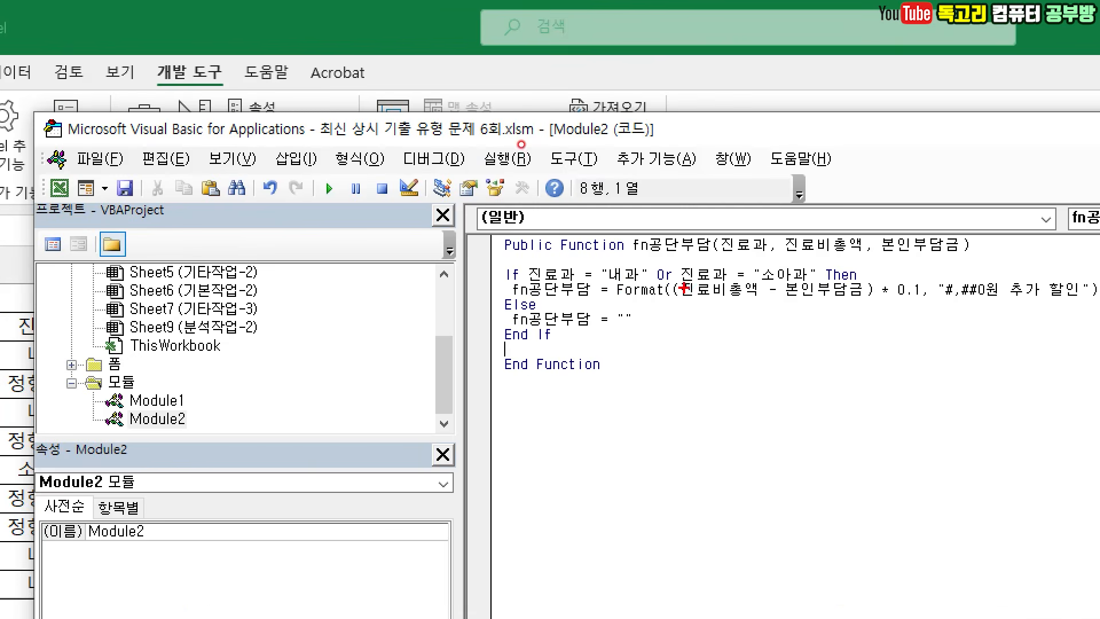
drag(562, 259, 553, 265)
drag(633, 272, 650, 260)
drag(791, 267, 801, 261)
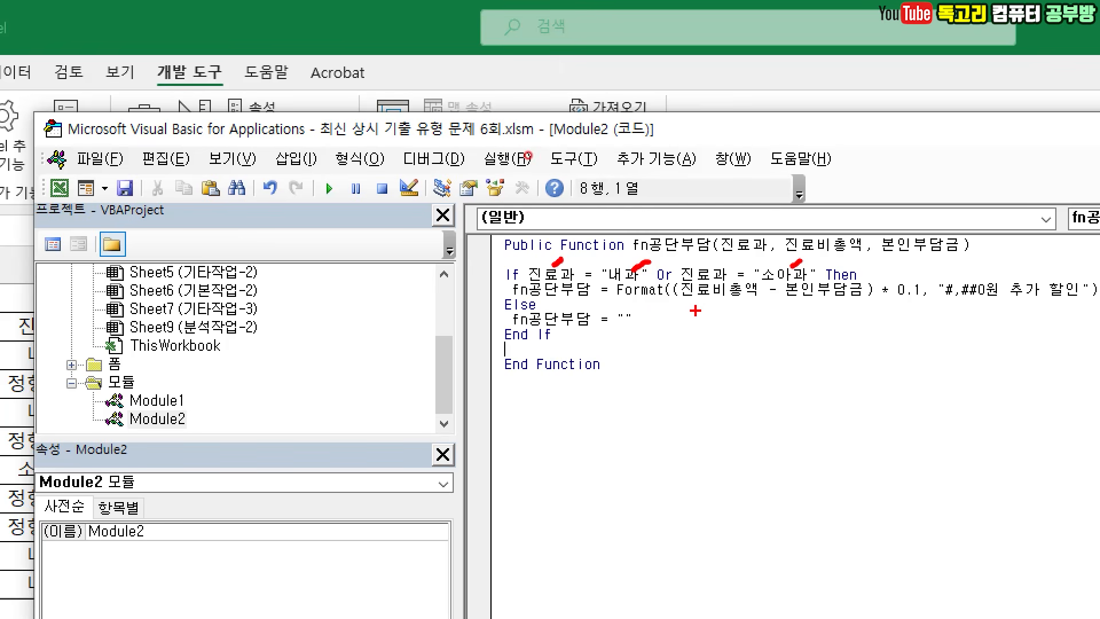
drag(678, 305, 1077, 307)
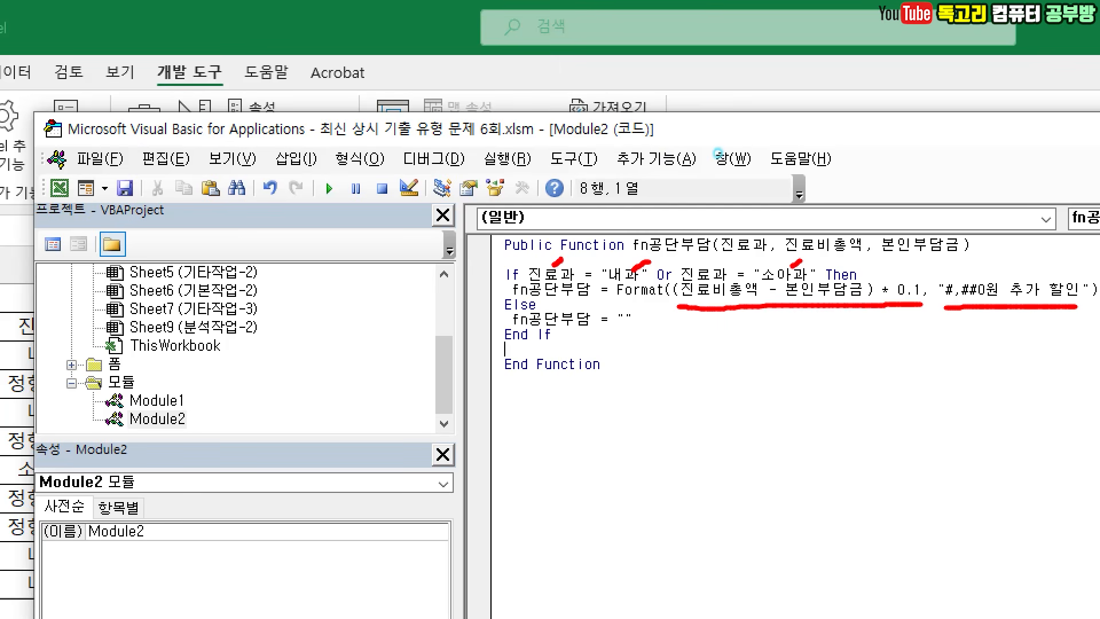
drag(986, 274, 1077, 273)
drag(521, 304, 609, 303)
mouse_move(473, 292)
mouse_down()
mouse_move(484, 307)
mouse_move(505, 277)
mouse_up()
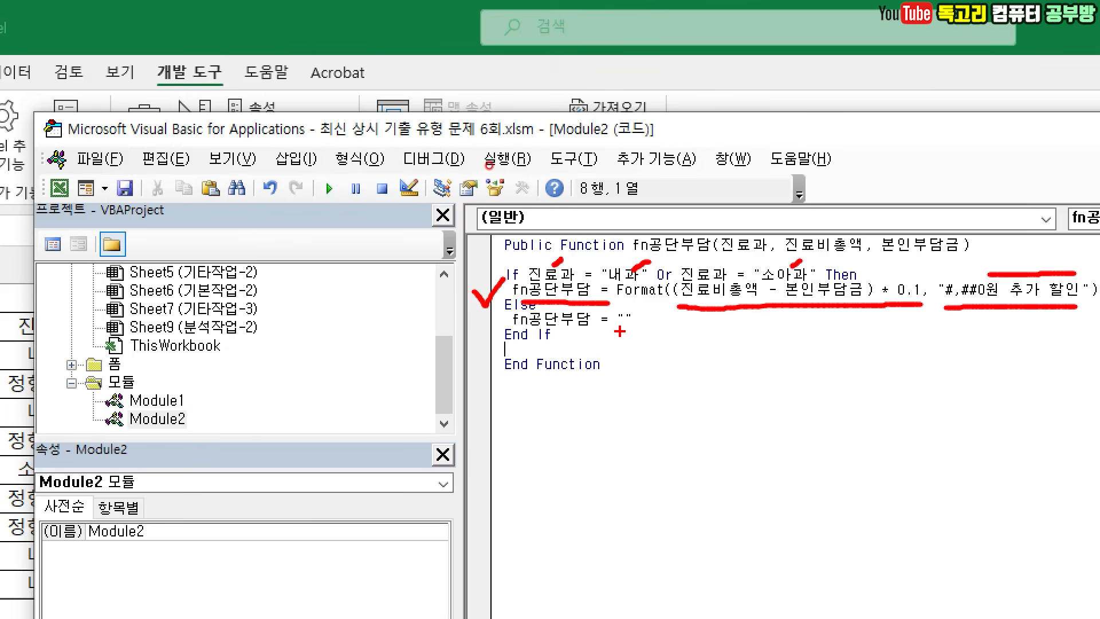
Leave the Visual Basic code editor and return to the 계산작업 worksheet
drag(616, 330, 651, 330)
drag(574, 334, 547, 352)
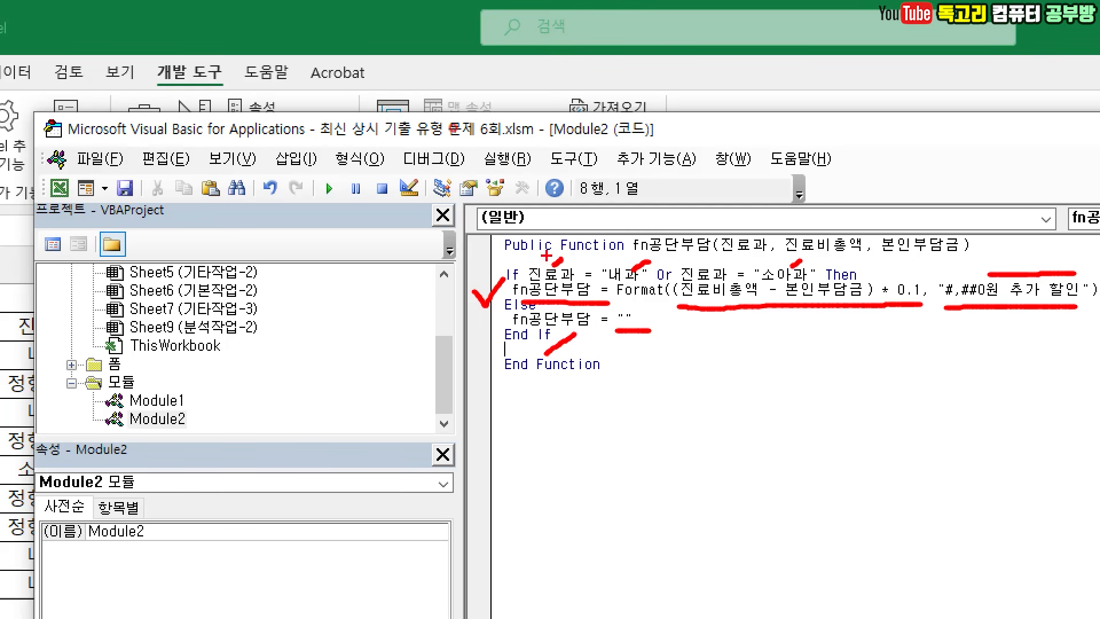
drag(547, 255, 484, 276)
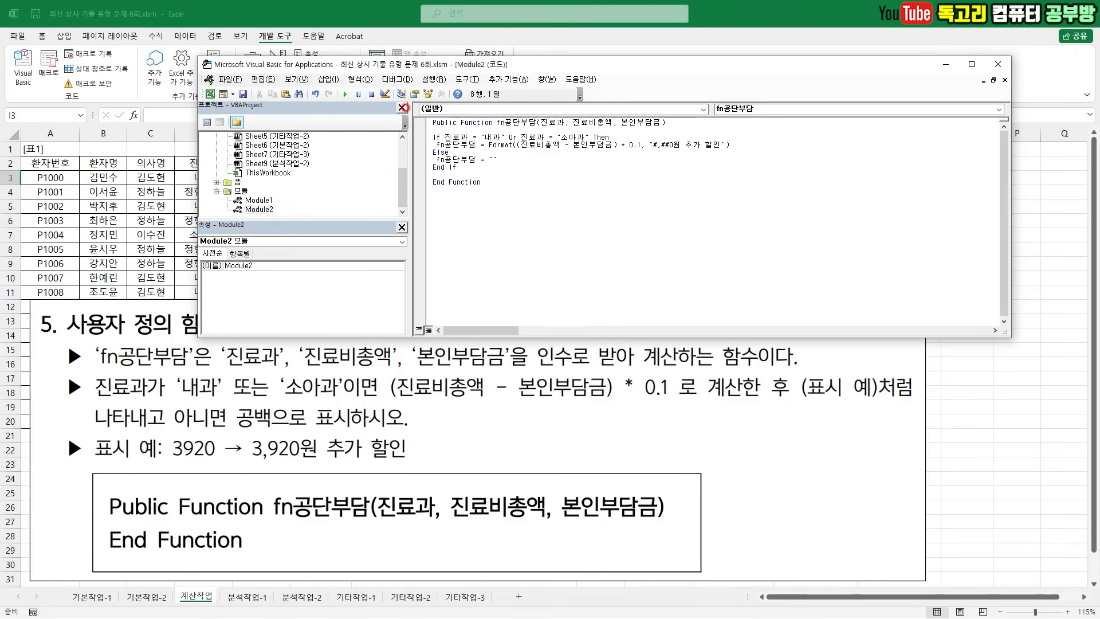
mouse_move(470, 211)
mouse_down()
mouse_move(441, 305)
mouse_move(448, 421)
mouse_up()
mouse_move(224, 104)
mouse_down()
mouse_move(192, 106)
mouse_move(223, 81)
mouse_move(201, 114)
mouse_up()
right_click(370, 96)
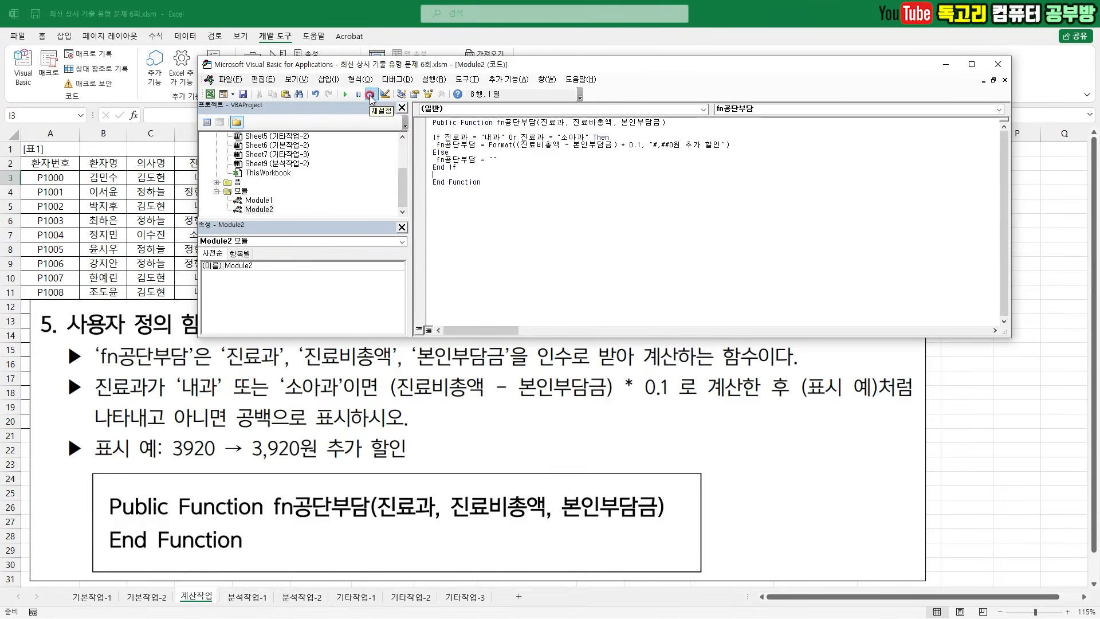
mouse_move(366, 108)
mouse_down()
mouse_move(355, 95)
mouse_move(390, 85)
mouse_move(379, 106)
mouse_up()
right_click(211, 96)
click(210, 96)
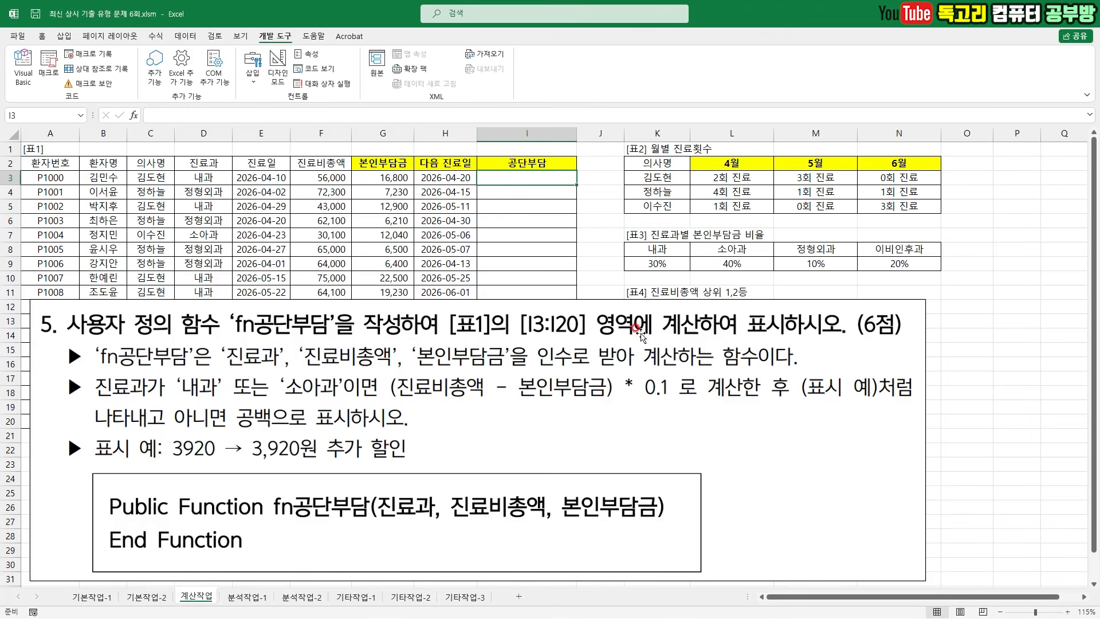
Insert the user-defined function fn공단부담 from the 사용자 정의 category into cell I3
mouse_move(148, 128)
mouse_down()
mouse_move(122, 132)
mouse_move(150, 106)
mouse_move(141, 136)
mouse_up()
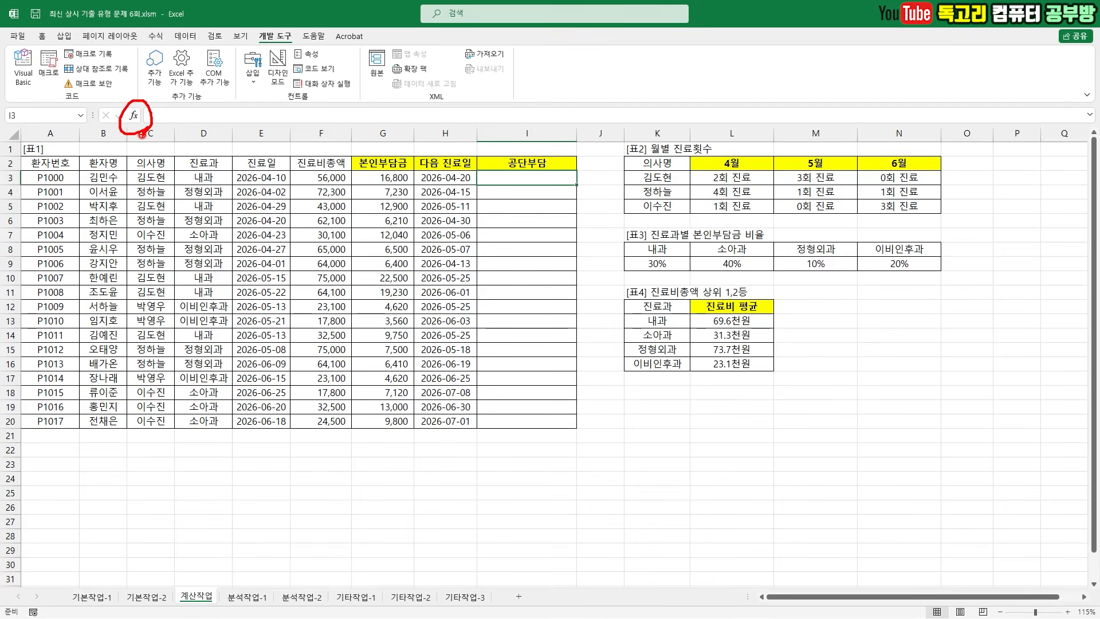
click(138, 117)
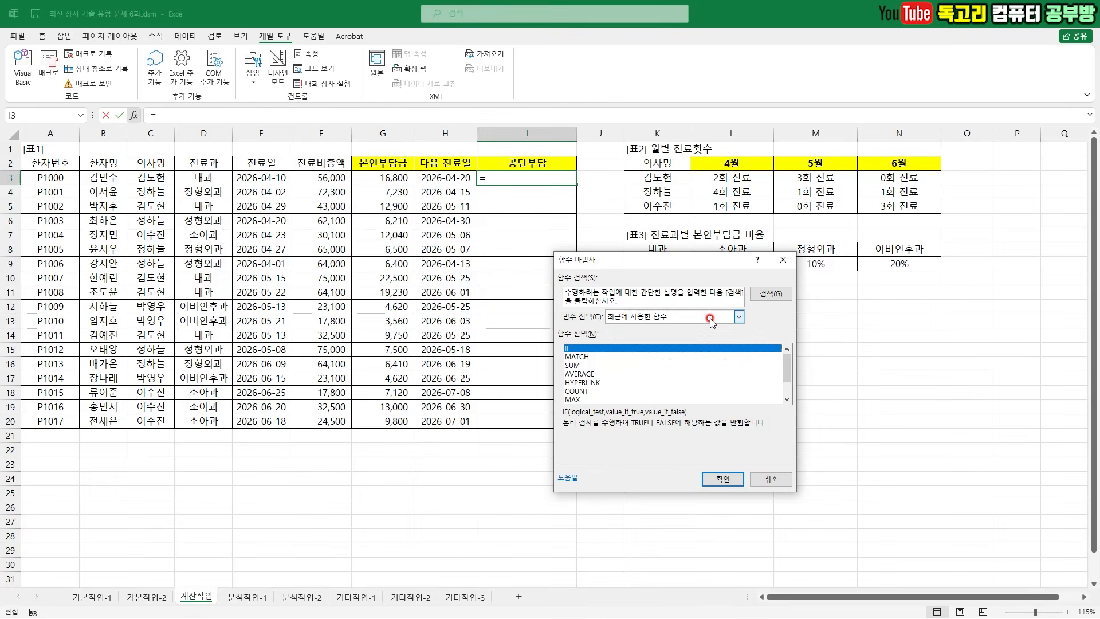
click(716, 317)
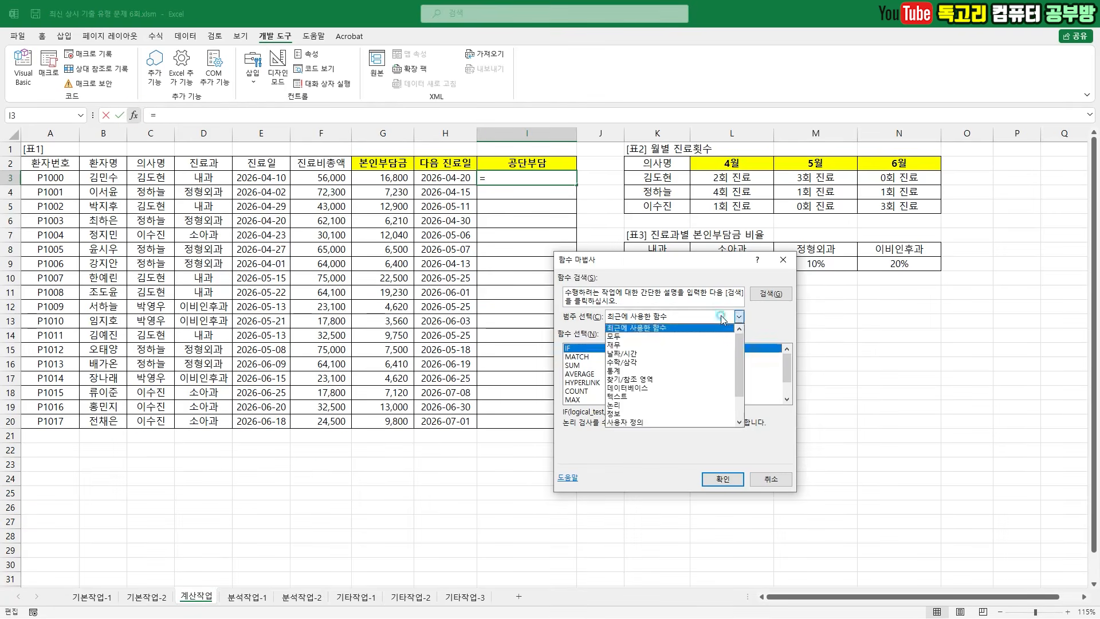
click(680, 423)
drag(606, 348, 571, 378)
mouse_move(737, 498)
mouse_down()
mouse_move(726, 442)
mouse_move(721, 501)
mouse_up()
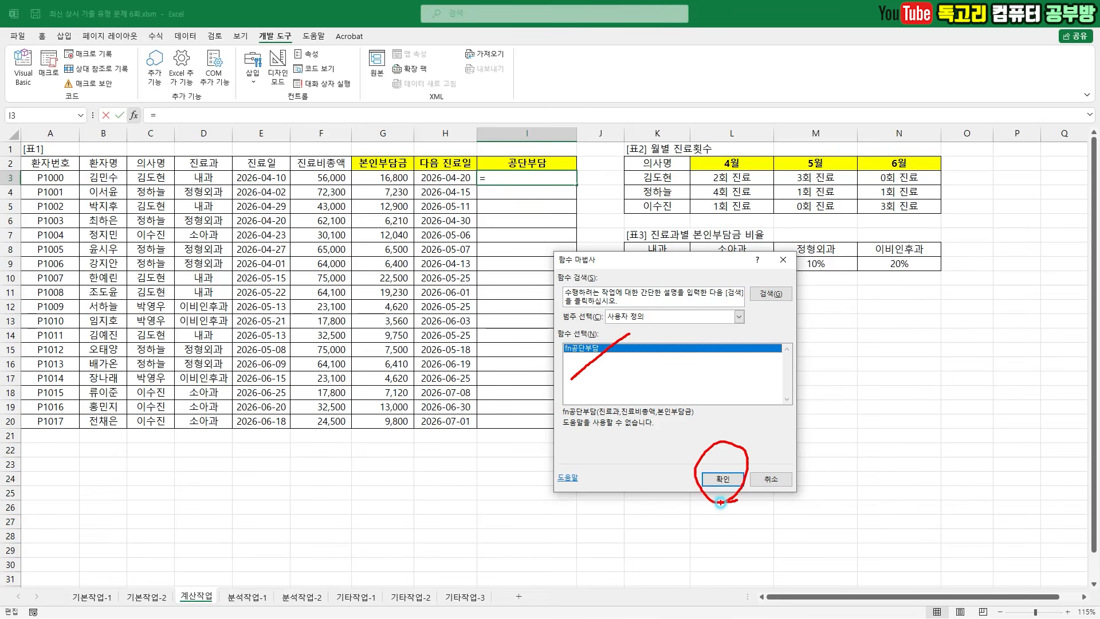
click(723, 478)
Set the fn공단부담 arguments to D3, F3 and G3, and fill the formula down to I20
drag(562, 292, 384, 219)
click(186, 176)
click(367, 270)
click(321, 178)
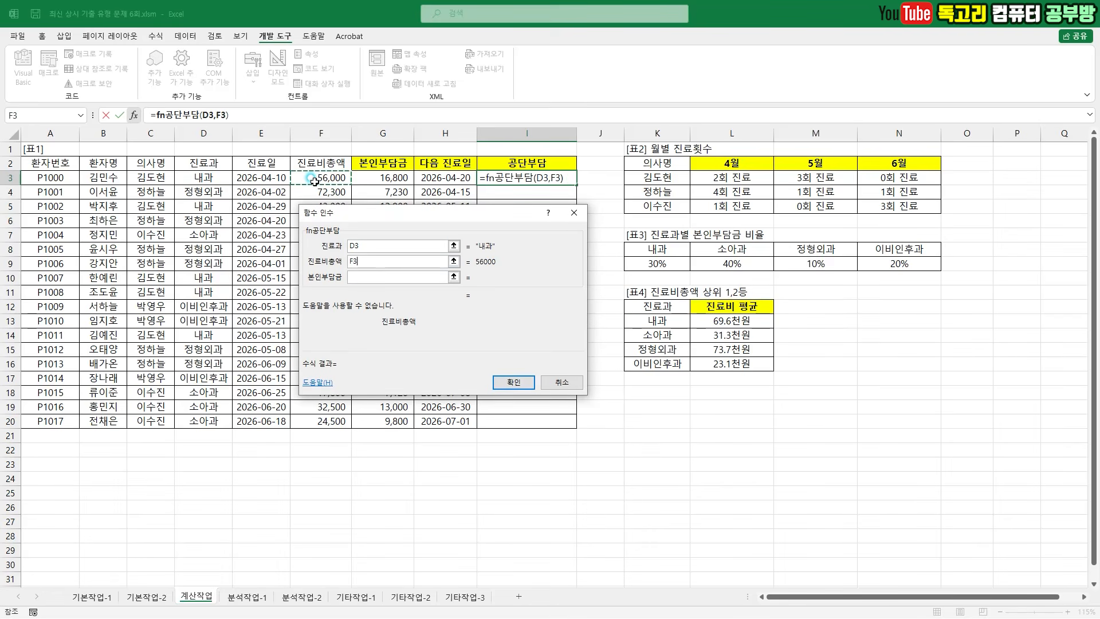
click(363, 275)
click(369, 179)
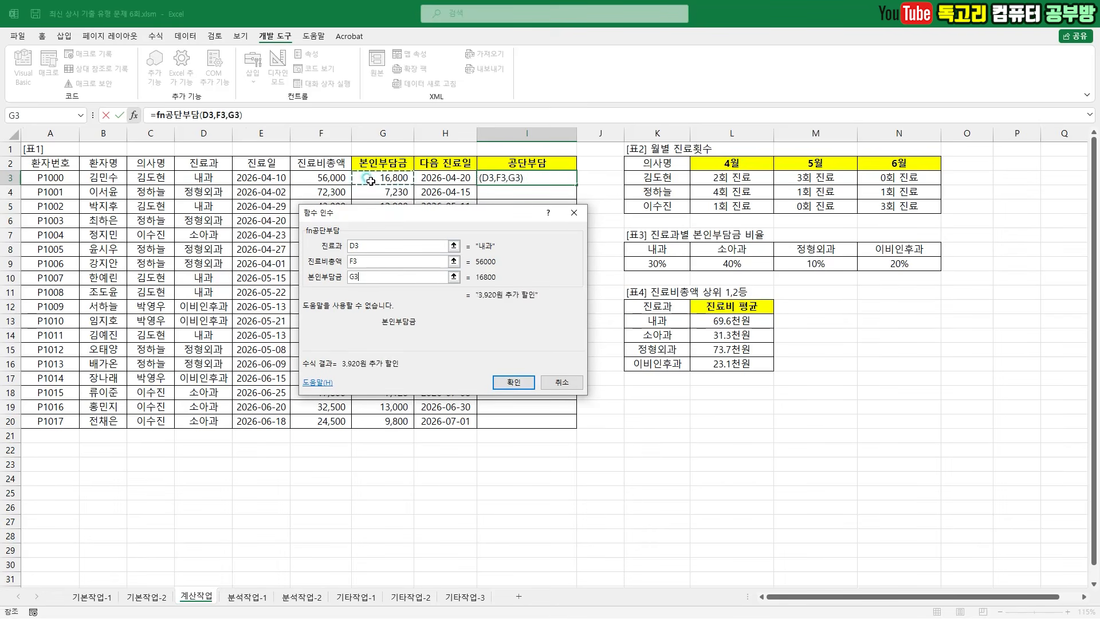
drag(549, 369, 469, 445)
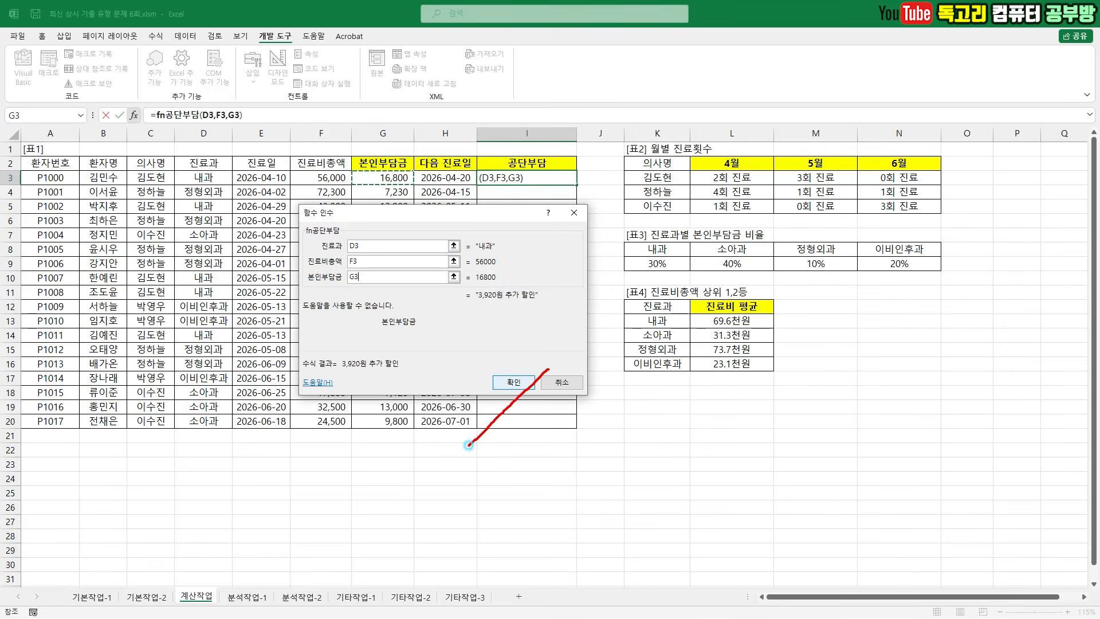
click(513, 382)
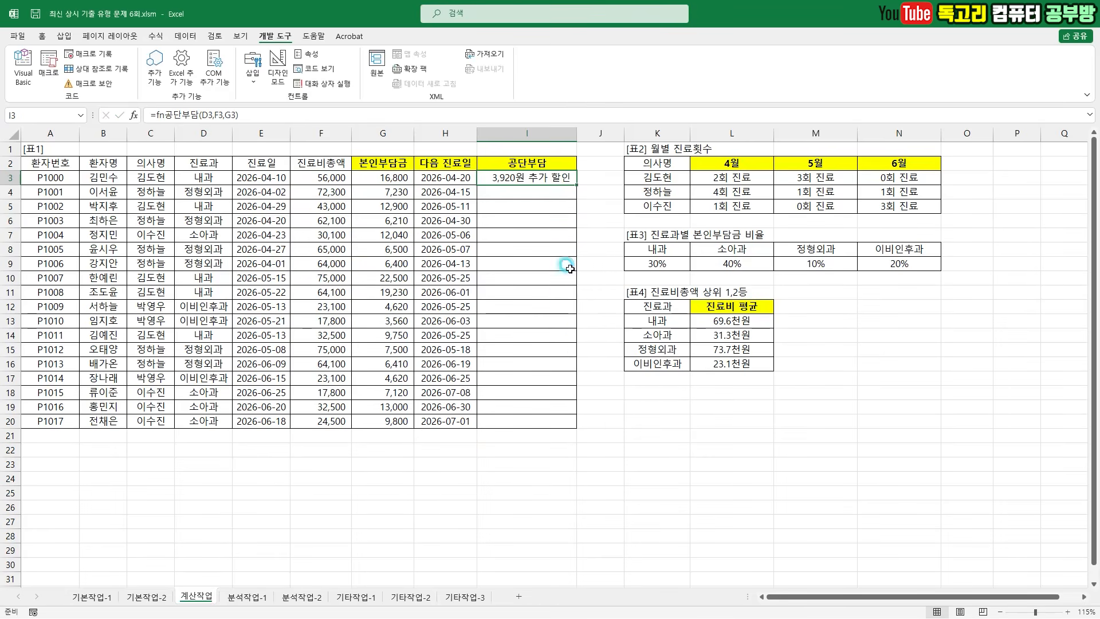
double_click(577, 185)
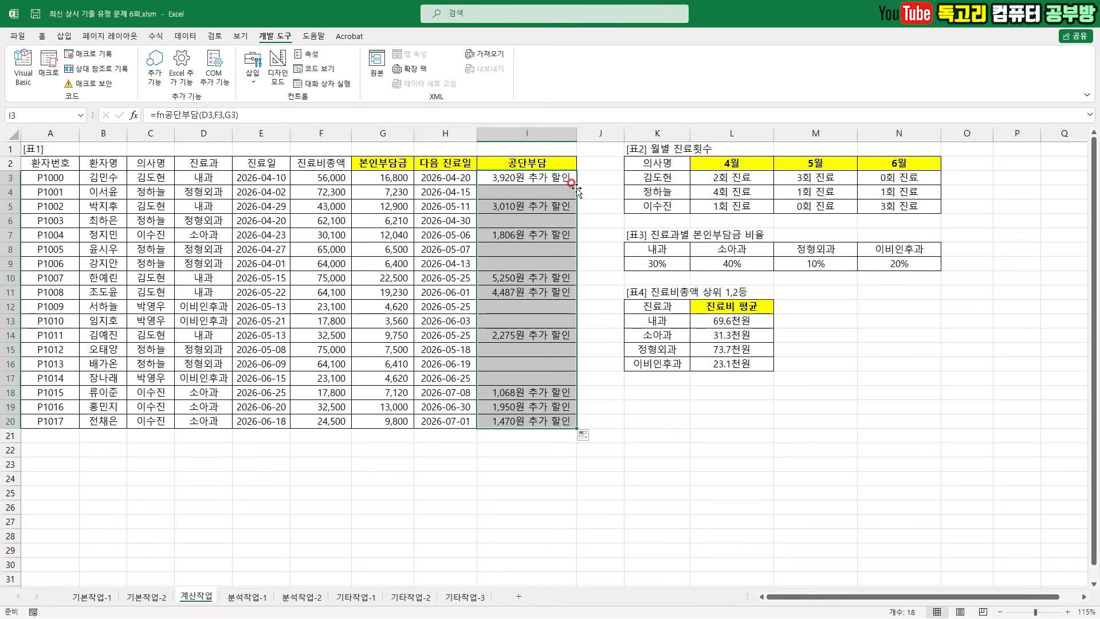
click(745, 392)
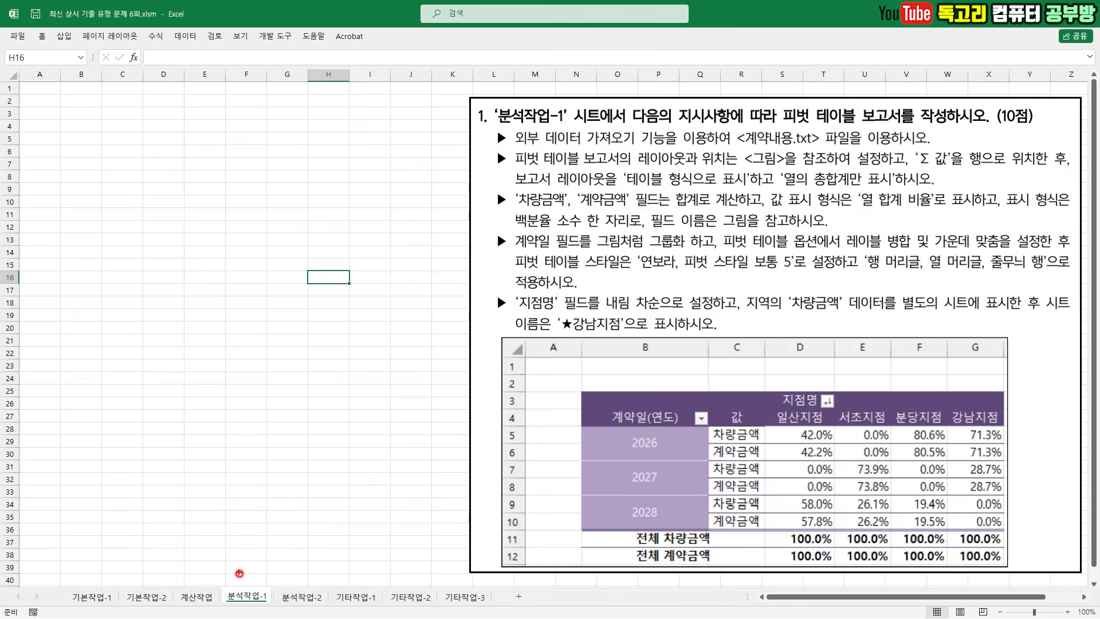
Go to the 분석작업-1 sheet and examine the pivot table instructions and the reference layout's row, column and value fields
drag(238, 572, 290, 554)
drag(794, 124, 864, 125)
drag(747, 150, 811, 147)
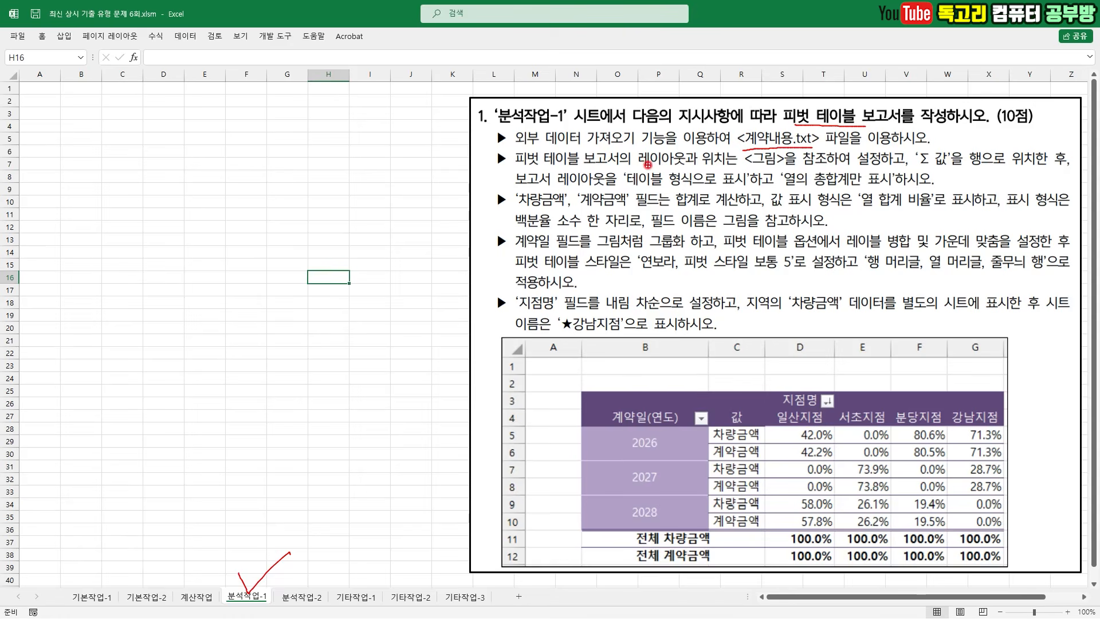
drag(745, 170, 807, 169)
drag(929, 171, 985, 170)
drag(635, 188, 887, 193)
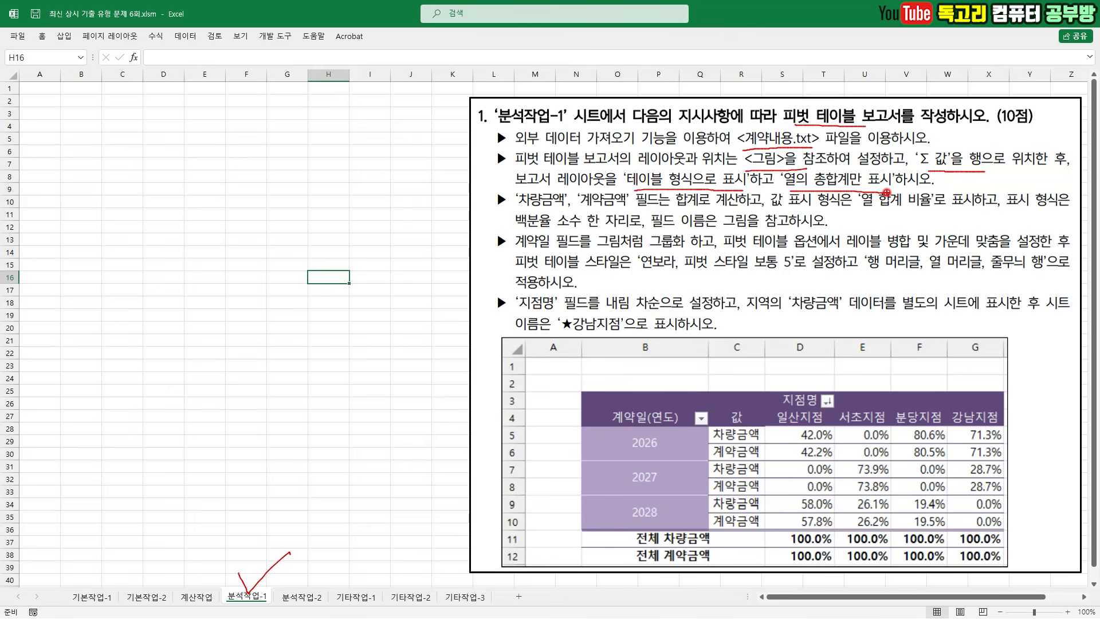
mouse_move(641, 432)
mouse_down()
mouse_move(600, 414)
mouse_move(652, 411)
mouse_up()
mouse_move(801, 407)
mouse_down()
mouse_move(770, 384)
mouse_move(835, 383)
mouse_move(801, 416)
mouse_up()
mouse_move(751, 441)
mouse_down()
mouse_move(770, 431)
mouse_move(776, 452)
mouse_up()
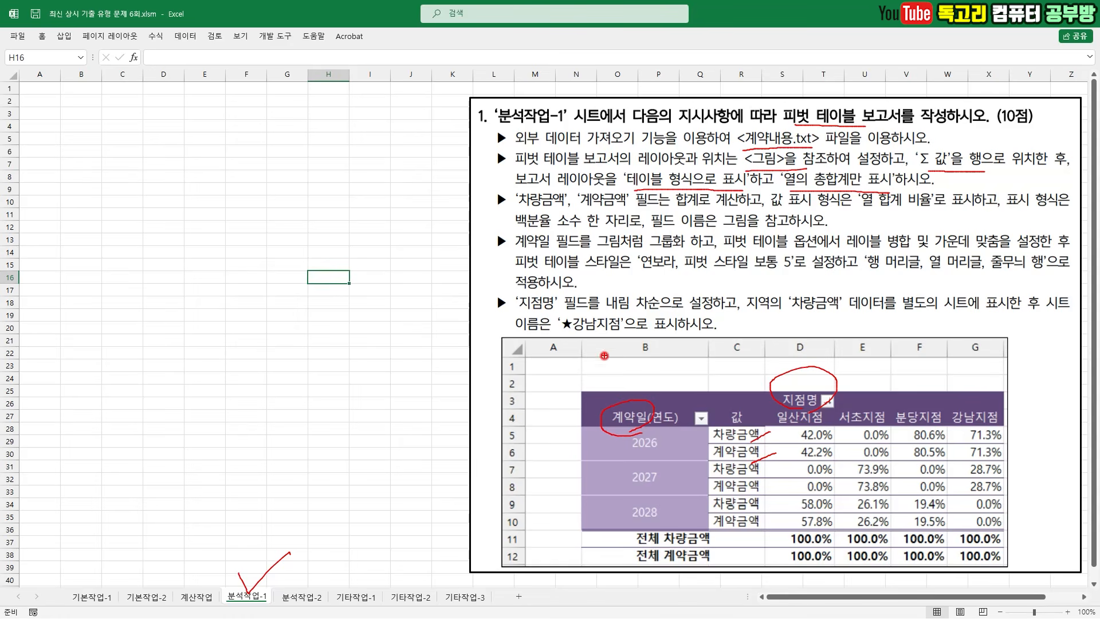
mouse_move(587, 389)
mouse_down()
mouse_move(599, 393)
mouse_move(625, 365)
mouse_up()
key(Escape)
Import the text file 계약내용.txt from the 스프레드시트 folder as external data
click(244, 213)
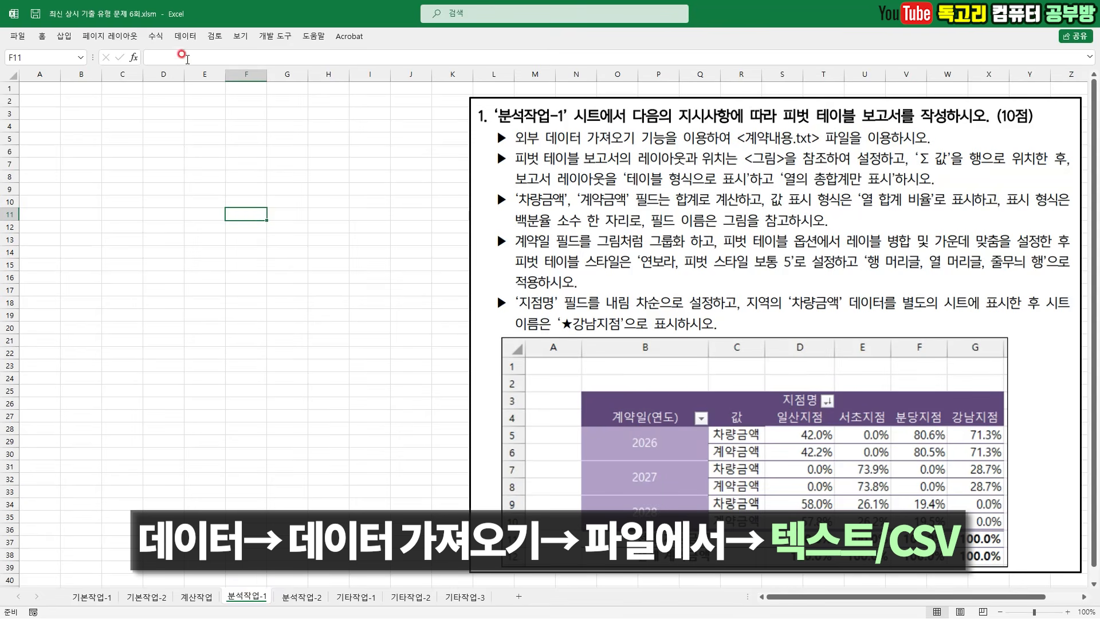
click(178, 40)
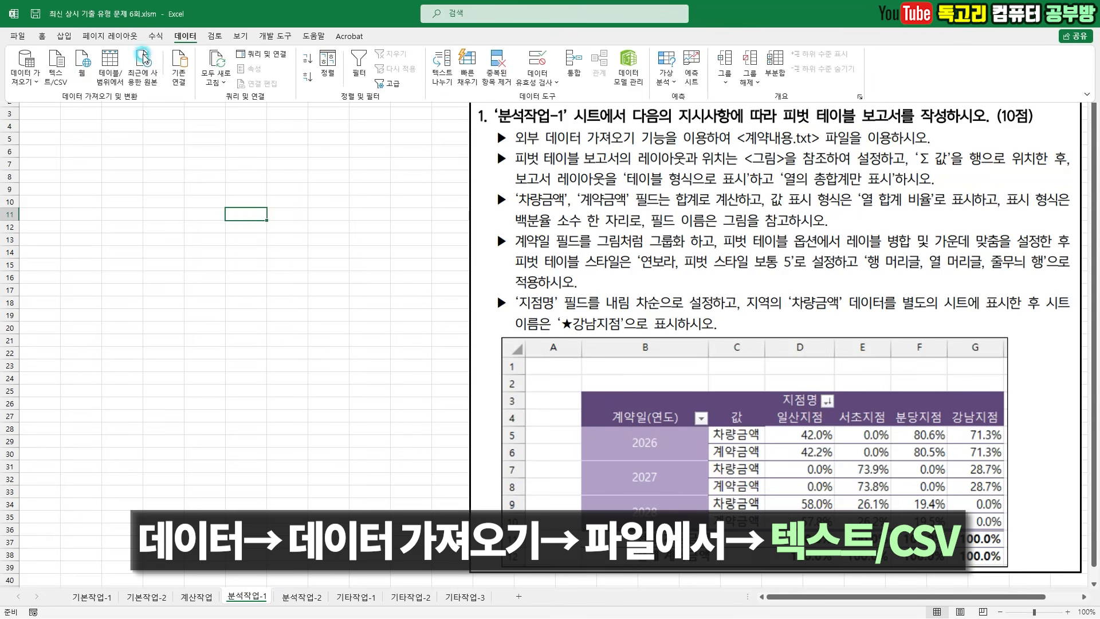
click(59, 79)
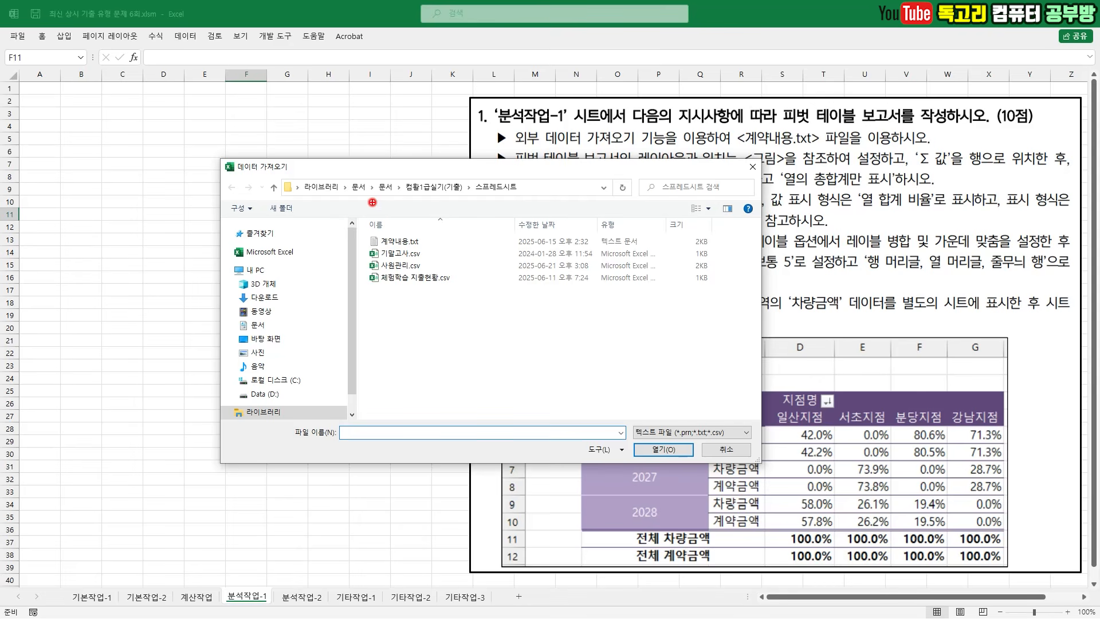
drag(355, 200, 511, 204)
drag(488, 171, 515, 170)
drag(381, 251, 419, 251)
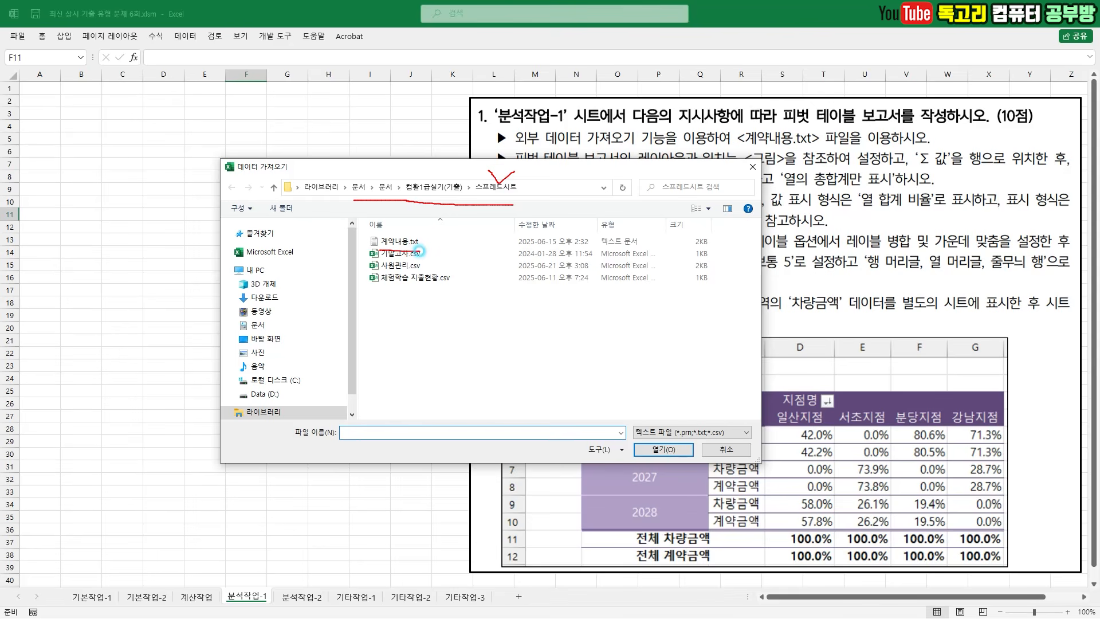
mouse_move(419, 250)
mouse_down()
mouse_move(420, 231)
mouse_move(392, 264)
mouse_up()
key(Escape)
click(401, 242)
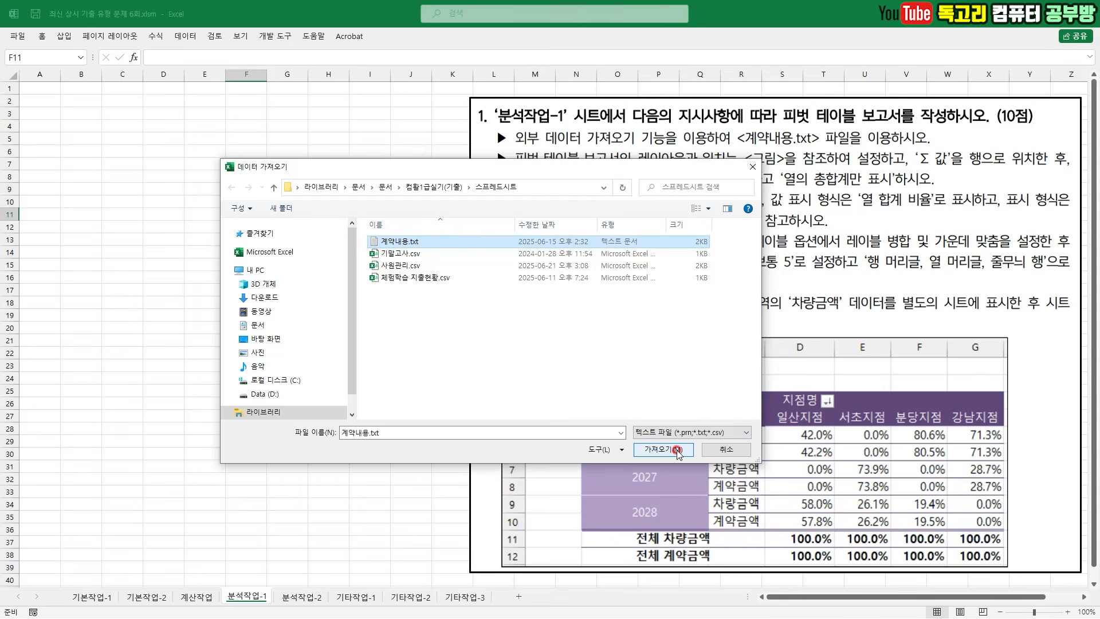
click(663, 450)
Set the file origin of the 계약내용.txt import to 65001: 유니코드(UTF-8)
mouse_move(320, 212)
mouse_down()
mouse_move(284, 281)
mouse_move(292, 394)
mouse_move(305, 414)
mouse_up()
mouse_move(445, 181)
mouse_down()
mouse_move(420, 169)
mouse_move(449, 162)
mouse_move(445, 181)
mouse_up()
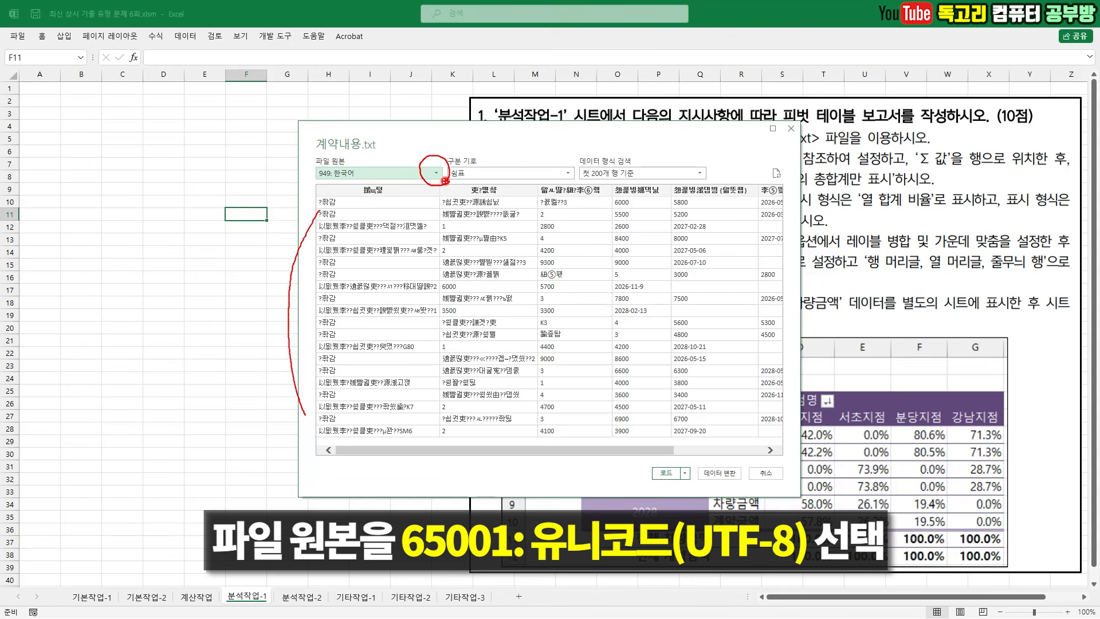
key(Escape)
click(435, 172)
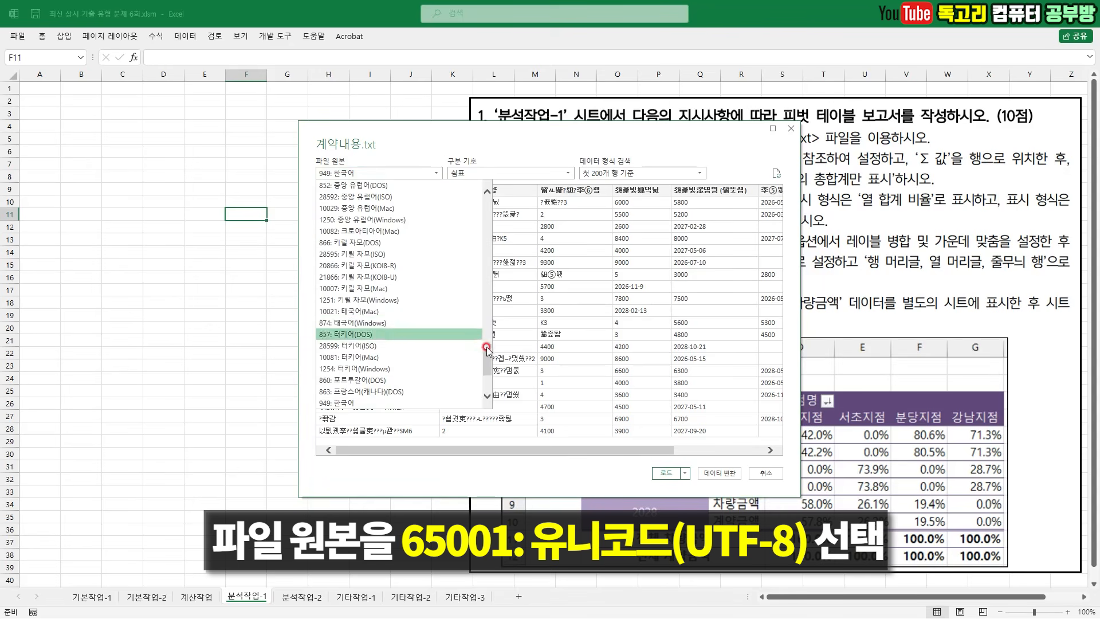
drag(491, 361, 495, 324)
click(415, 278)
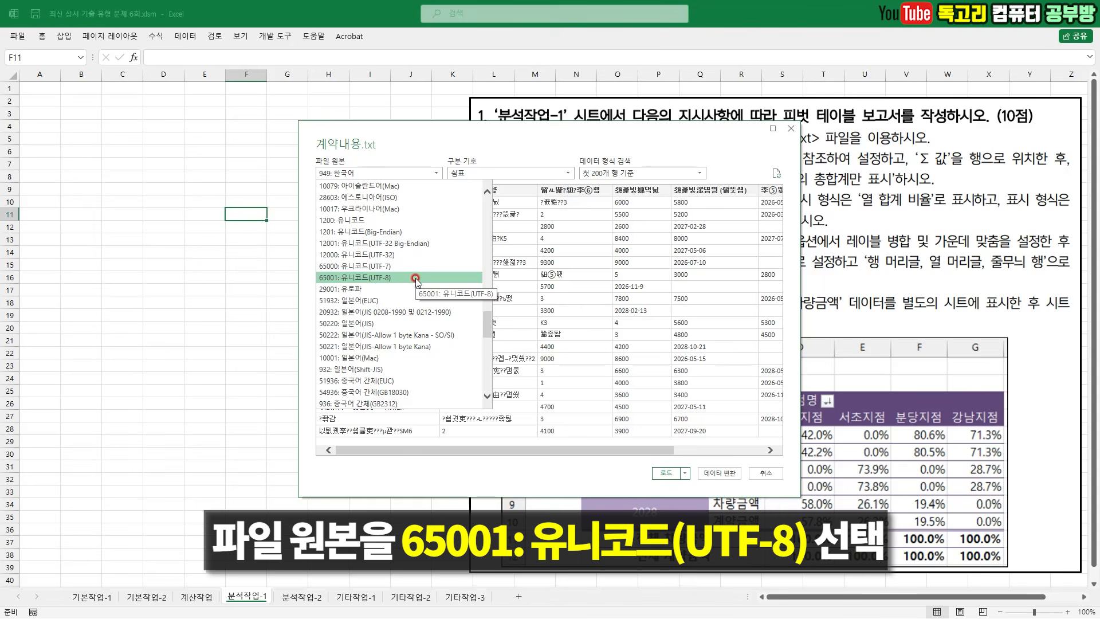
click(416, 278)
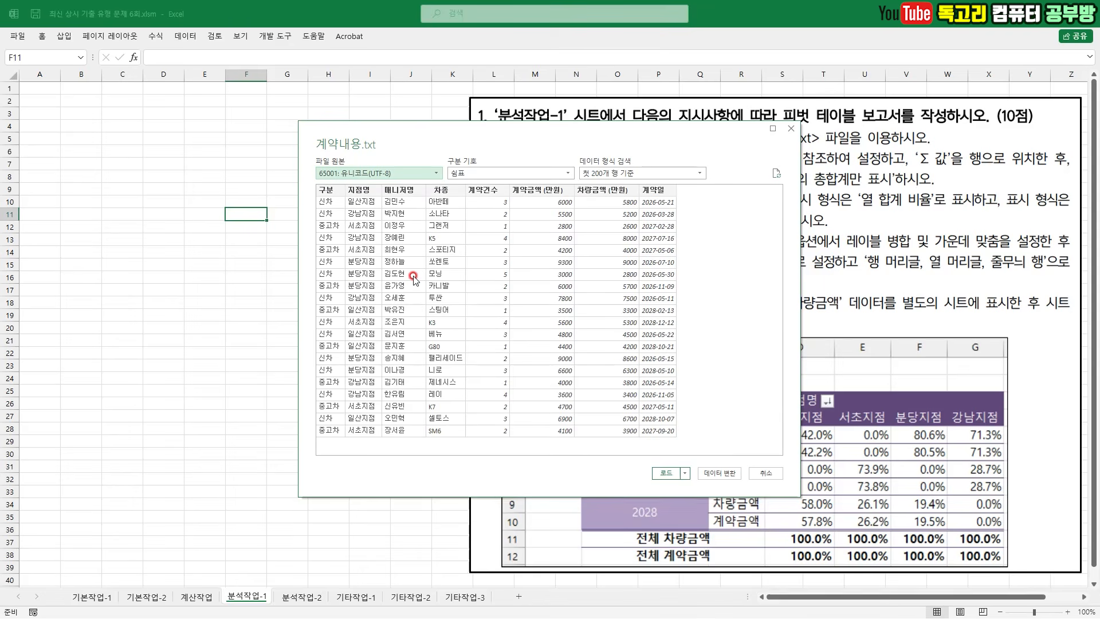
Load the imported data as a pivot table report in the existing worksheet 분석작업-1 at cell B3
click(684, 473)
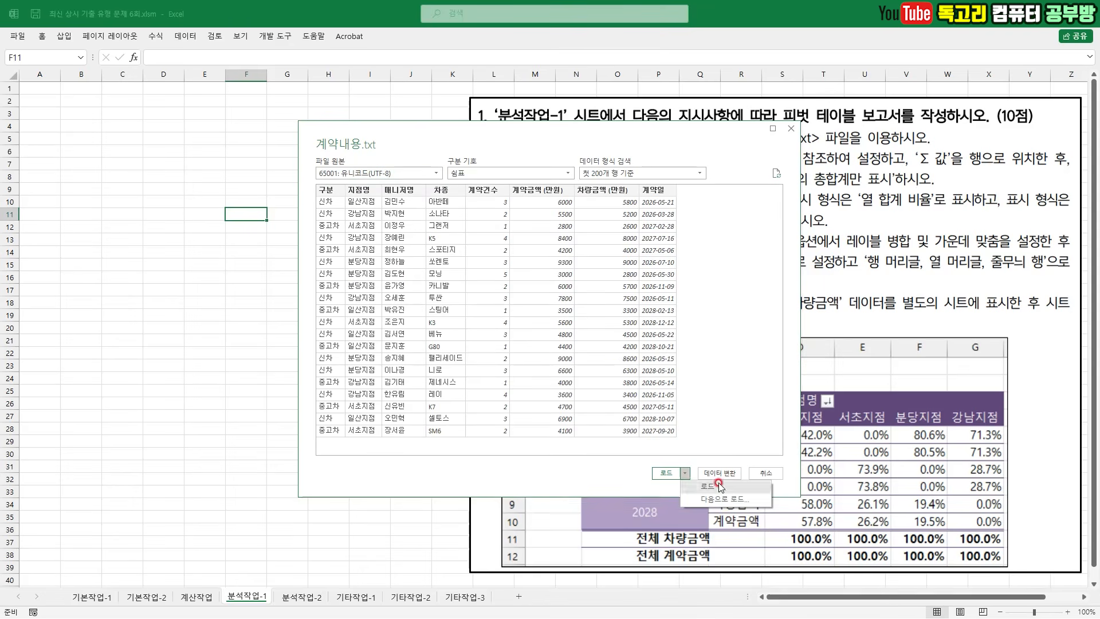
click(740, 499)
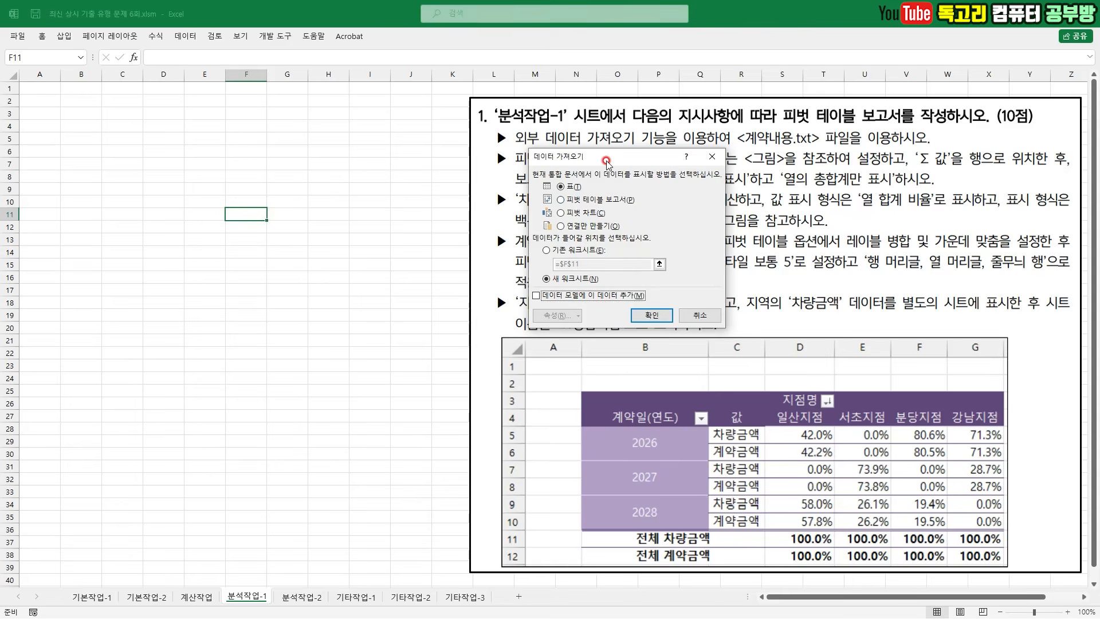
click(593, 201)
drag(584, 160, 324, 163)
click(308, 253)
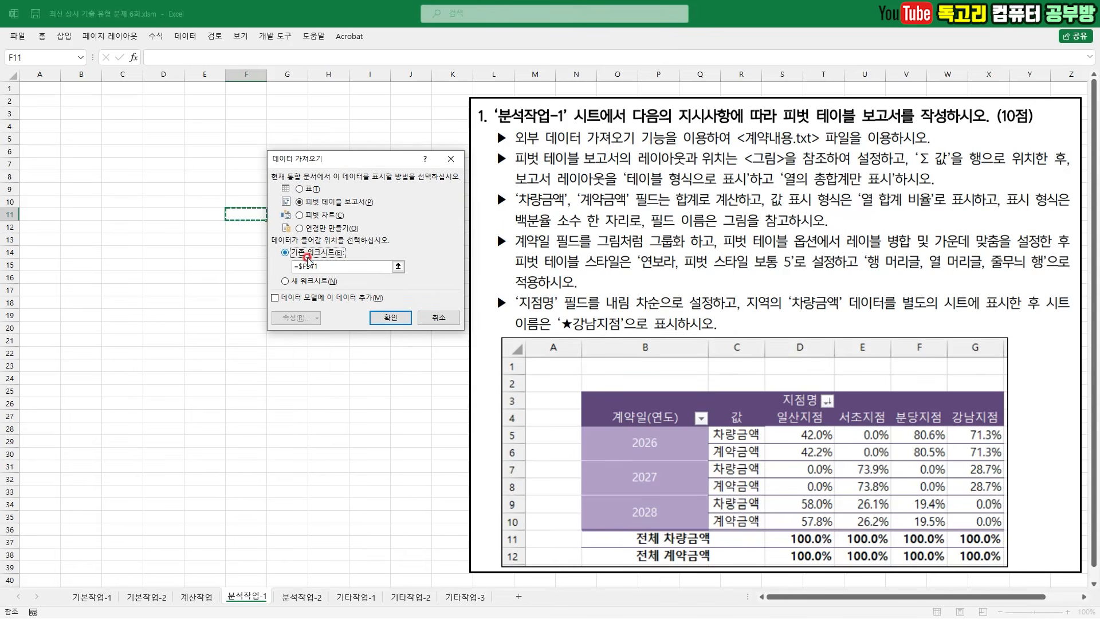
click(82, 114)
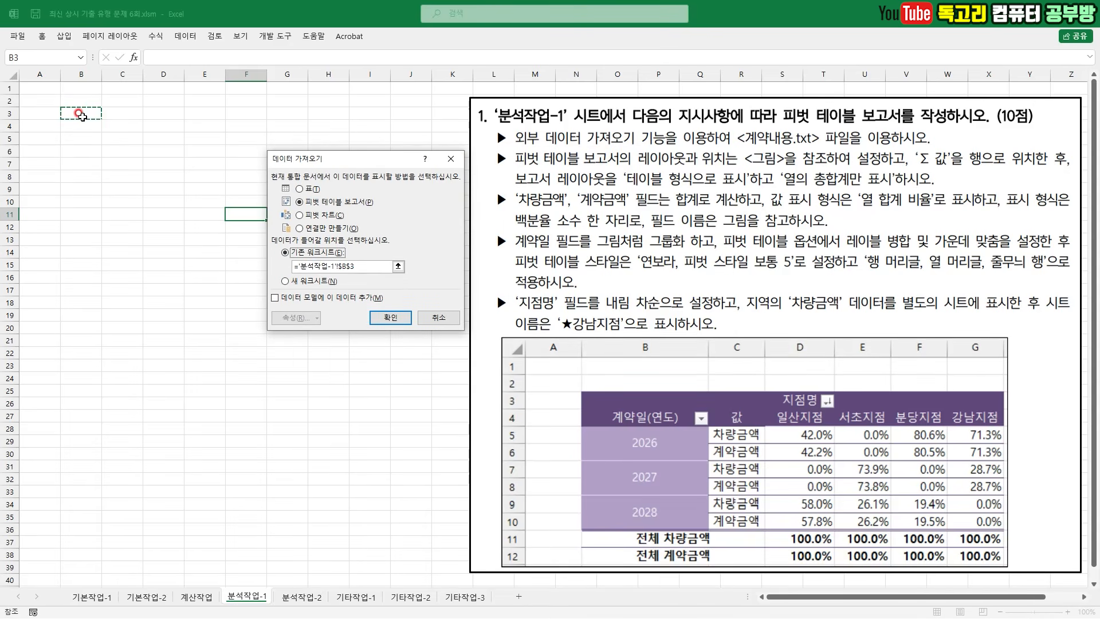
drag(76, 105, 112, 98)
drag(408, 285, 377, 357)
click(389, 316)
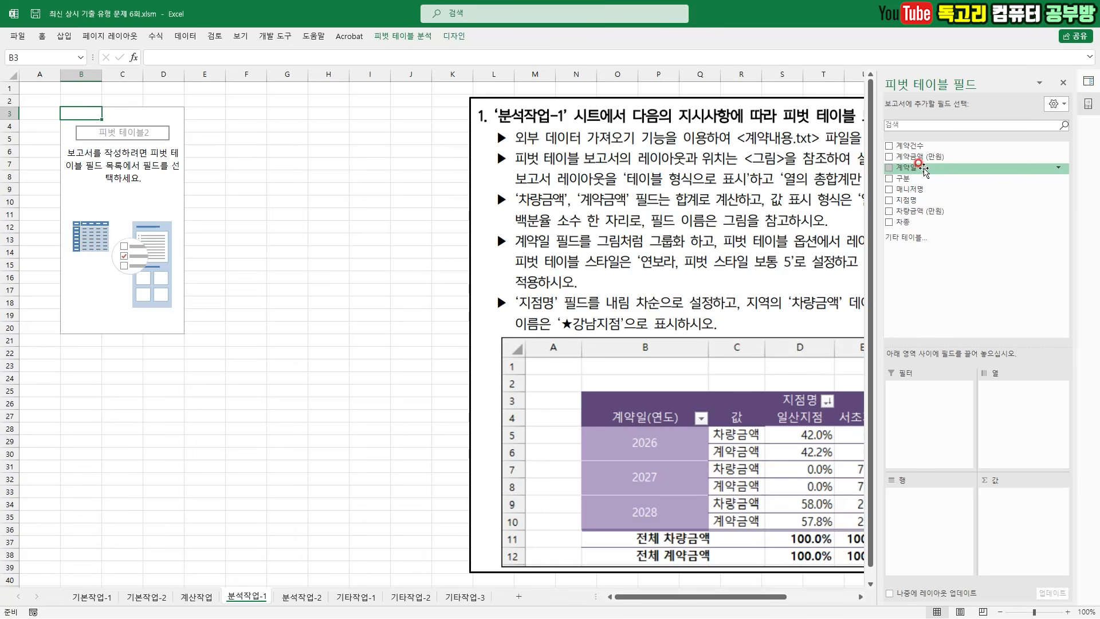
Place 계약일 alone in the pivot table rows, without 연 and 분기, and 지점명 in the columns
mouse_move(924, 167)
mouse_down()
mouse_move(934, 309)
mouse_move(930, 512)
mouse_move(921, 508)
mouse_move(931, 517)
mouse_move(911, 539)
mouse_move(964, 280)
mouse_up()
drag(910, 494, 968, 290)
mouse_move(931, 507)
mouse_down()
mouse_move(875, 511)
mouse_move(936, 487)
mouse_move(935, 522)
mouse_up()
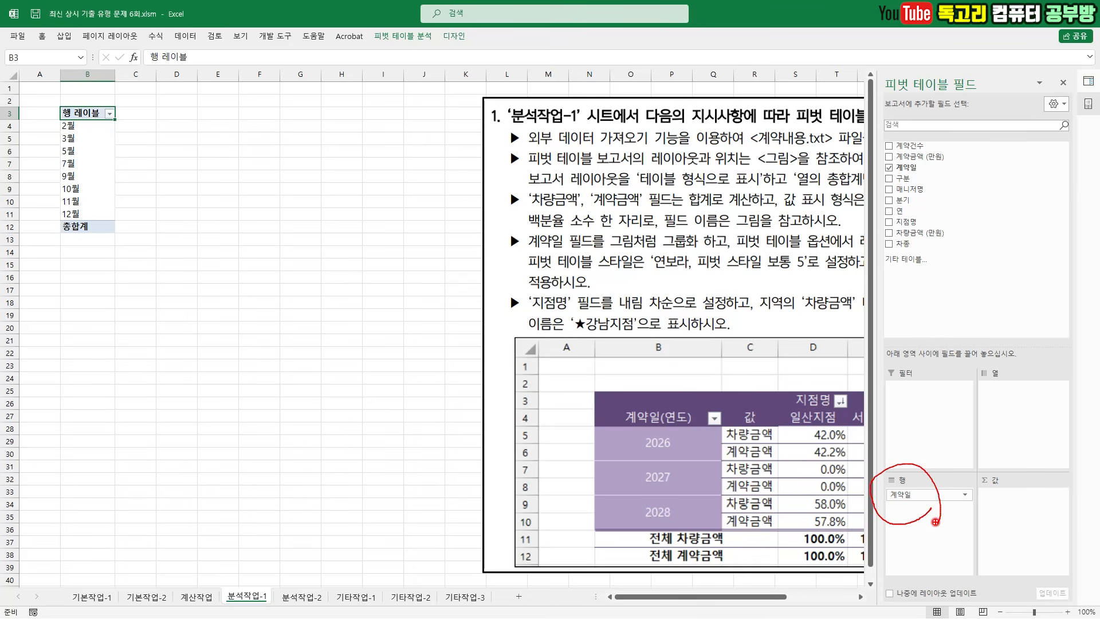
key(Escape)
drag(942, 225, 1019, 421)
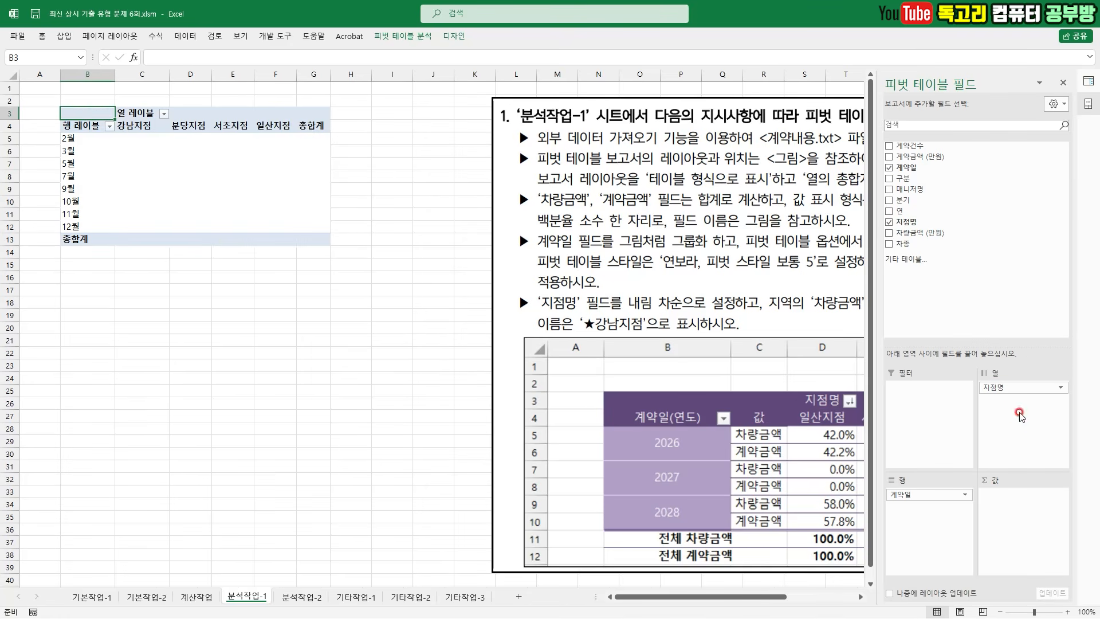
Add 차량금액 (만원) and 계약금액 (만원) to the pivot values, and move Σ 값 from the columns to the rows
drag(939, 233, 1020, 524)
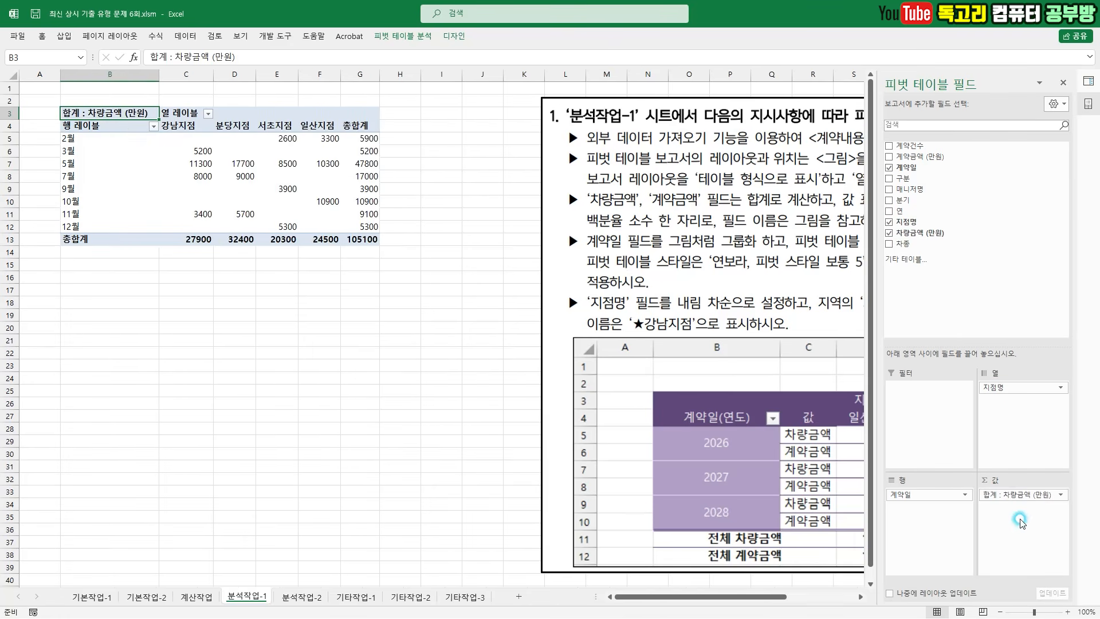
drag(918, 156, 1012, 525)
mouse_move(998, 397)
mouse_down()
mouse_move(917, 544)
mouse_move(932, 549)
mouse_up()
drag(963, 507, 945, 507)
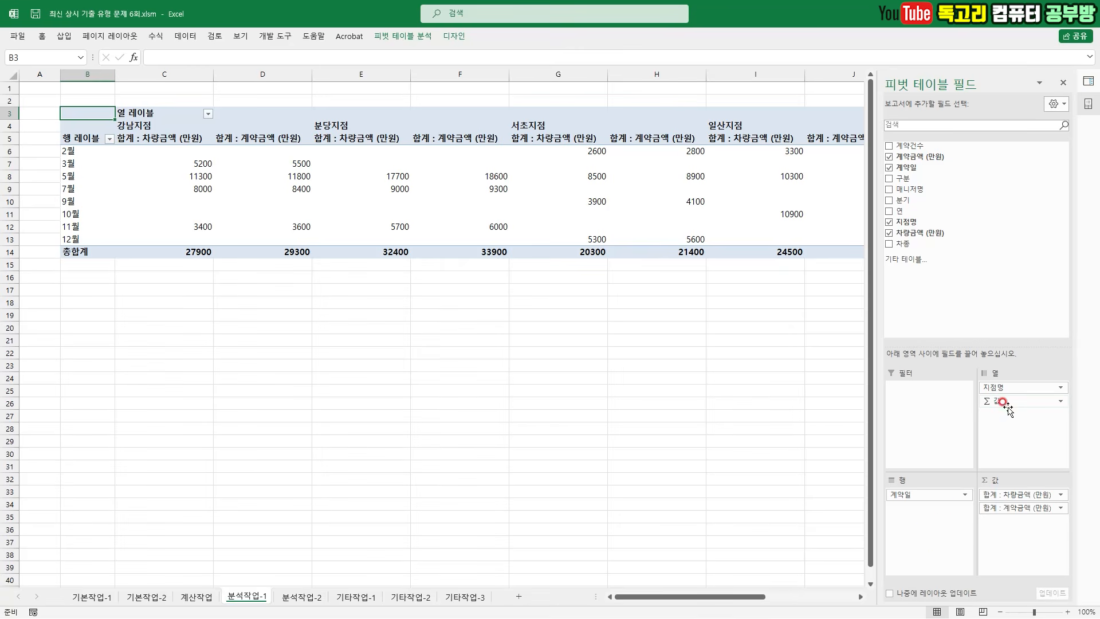
Show the pivot table in tabular form (테이블 형식으로 표시) with grand totals for columns only (열의 총합계만 설정)
click(452, 37)
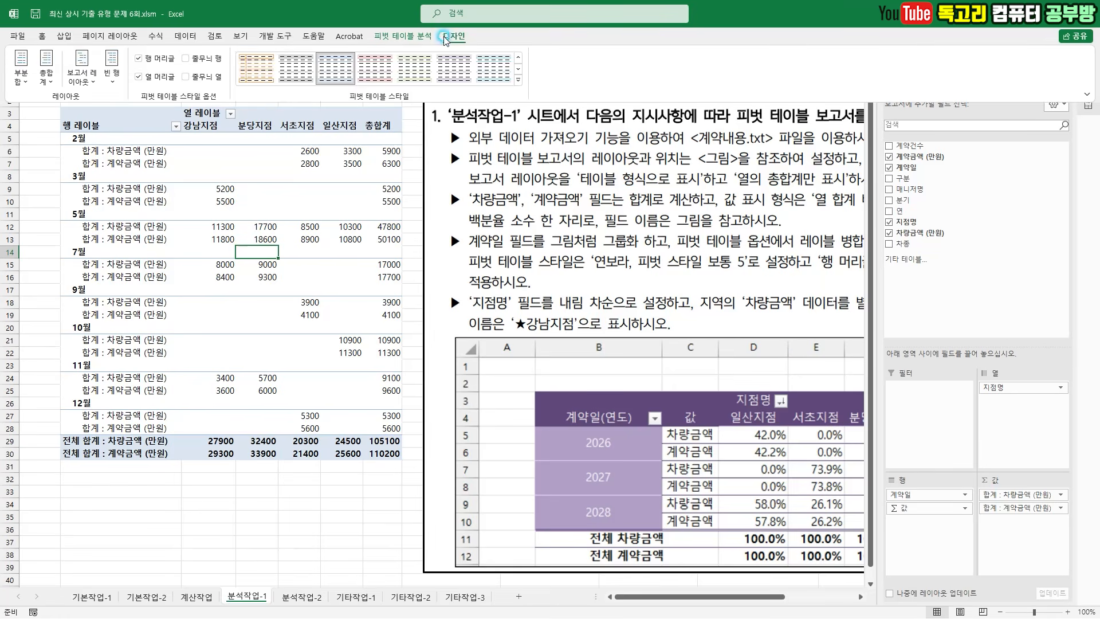
click(80, 72)
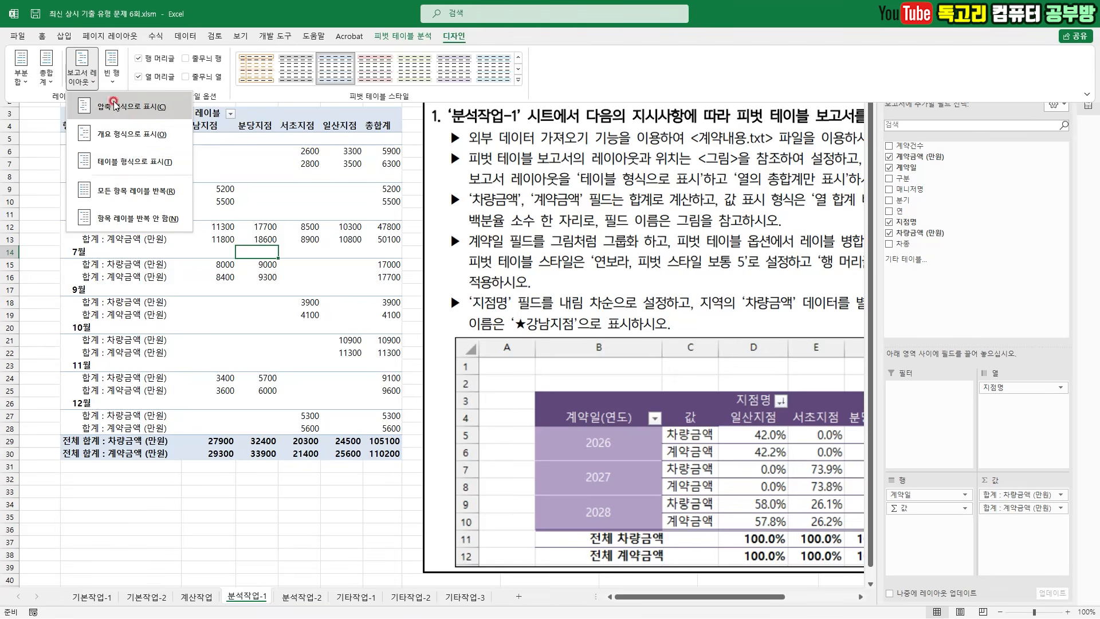
click(135, 162)
click(46, 72)
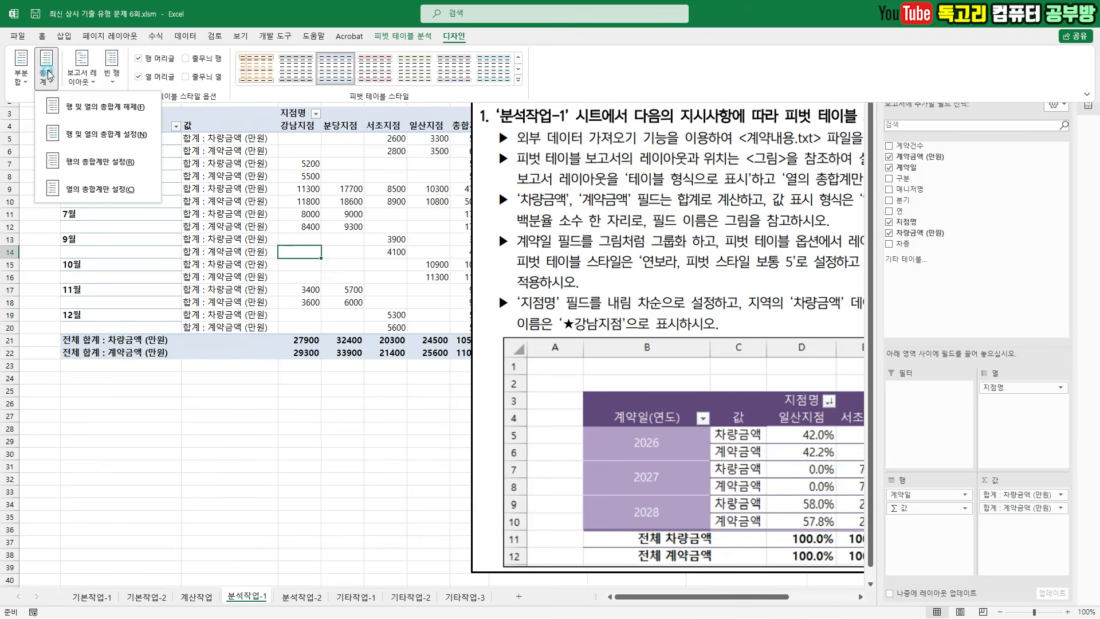
click(109, 190)
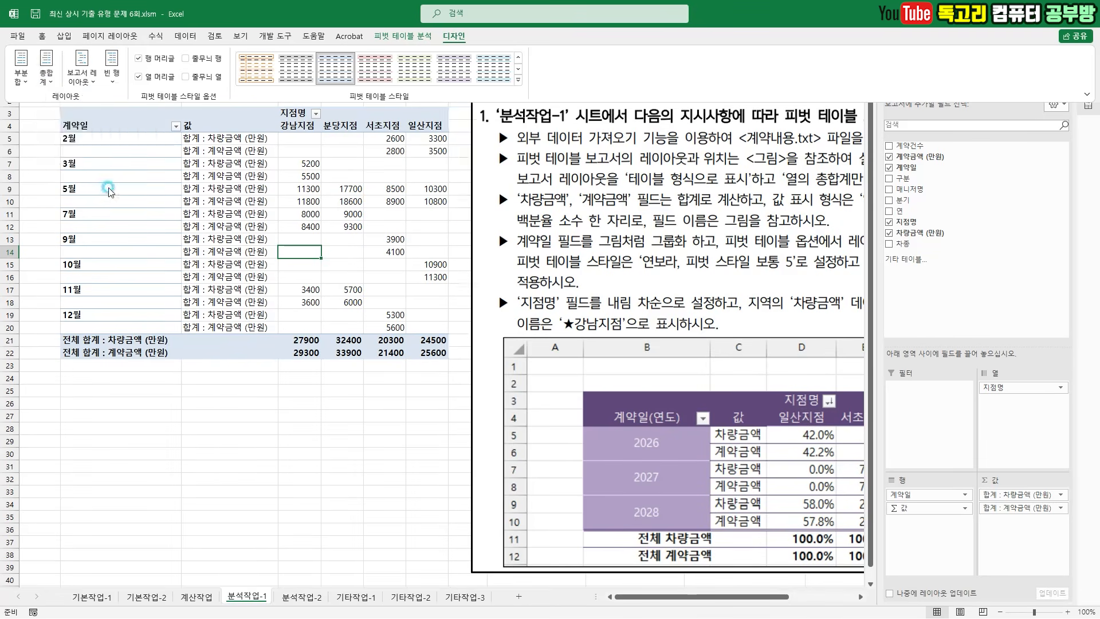
drag(363, 213, 413, 212)
mouse_move(485, 215)
mouse_down()
mouse_move(456, 216)
mouse_move(487, 173)
mouse_move(465, 225)
mouse_up()
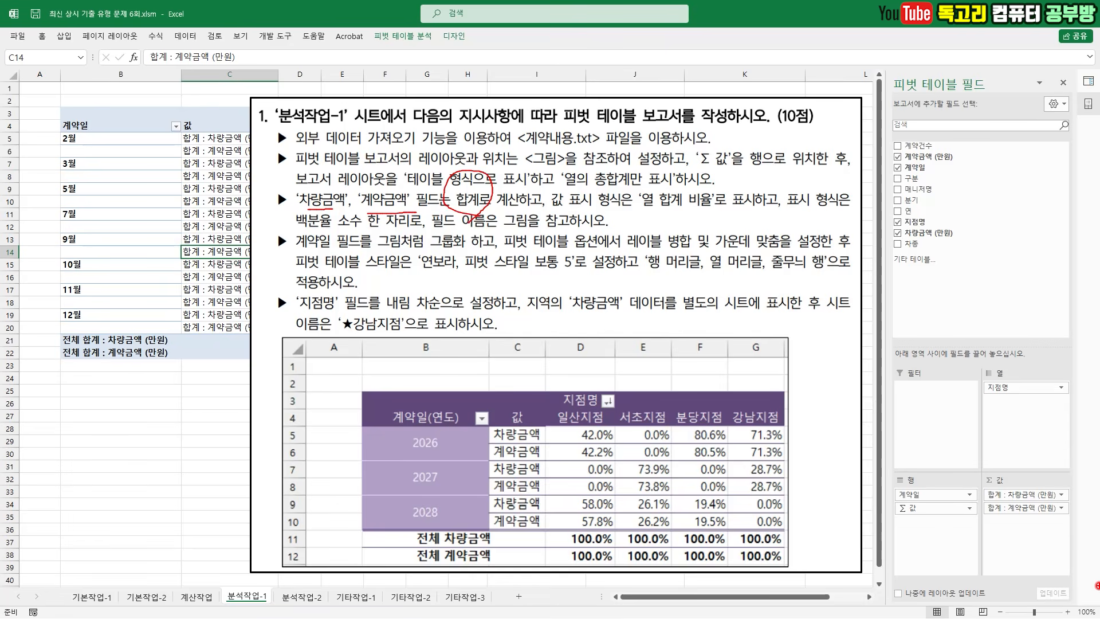
mouse_move(1025, 537)
mouse_down()
mouse_move(1014, 484)
mouse_move(994, 538)
mouse_up()
drag(593, 211, 693, 212)
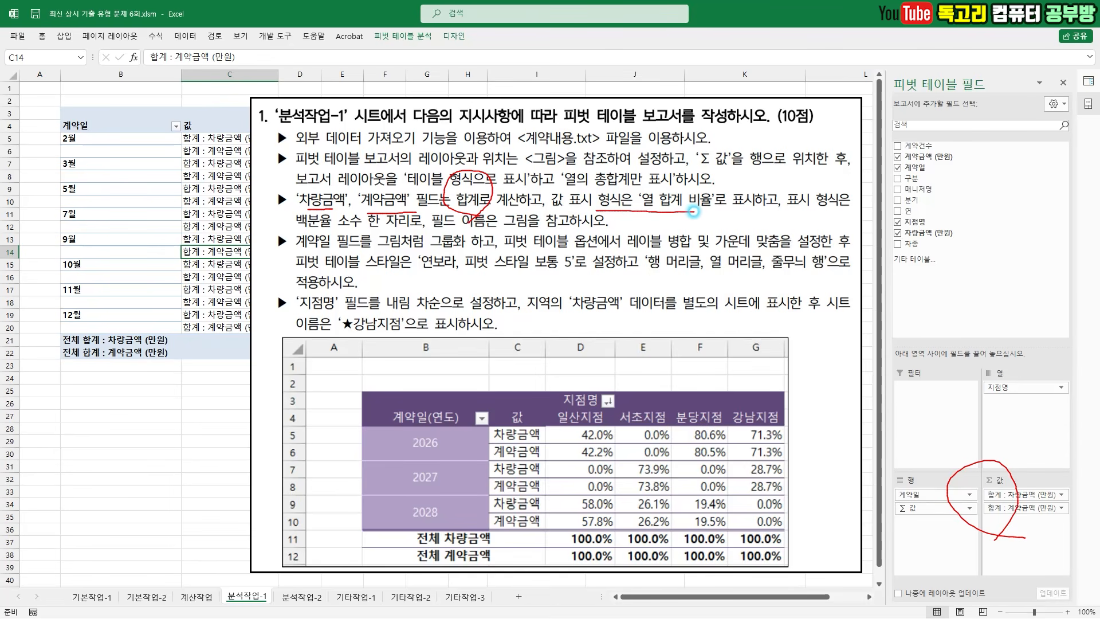
drag(295, 231, 606, 233)
mouse_move(533, 435)
mouse_down()
mouse_move(554, 427)
mouse_move(552, 446)
mouse_up()
key(Escape)
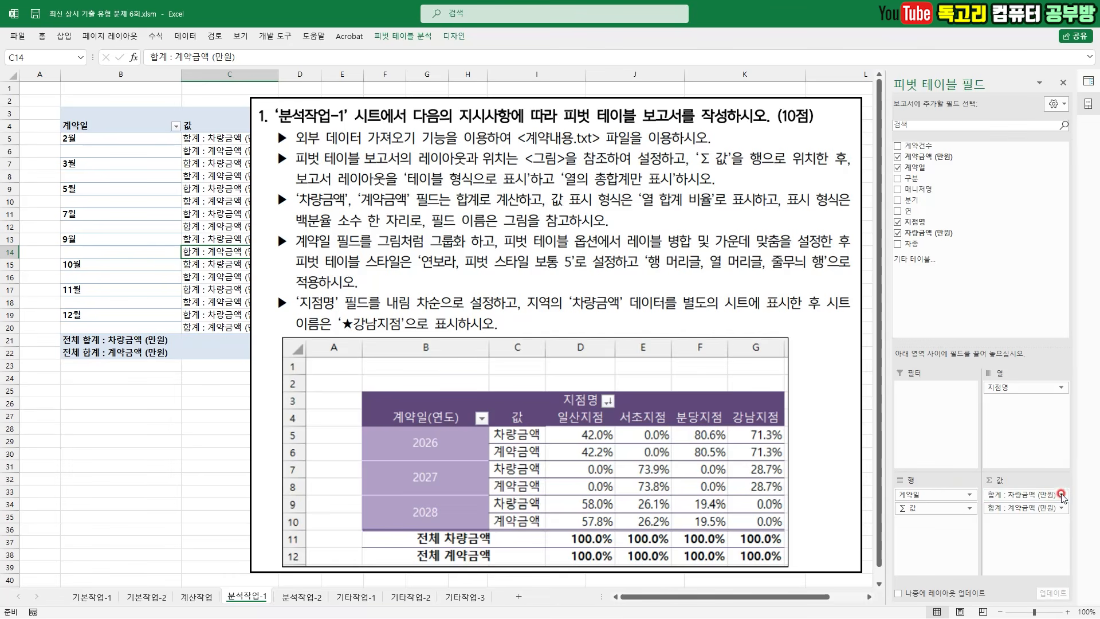
Show the 차량금액 (만원) values as 열 합계 비율, formatted as 백분율 with 1 decimal place
click(1058, 494)
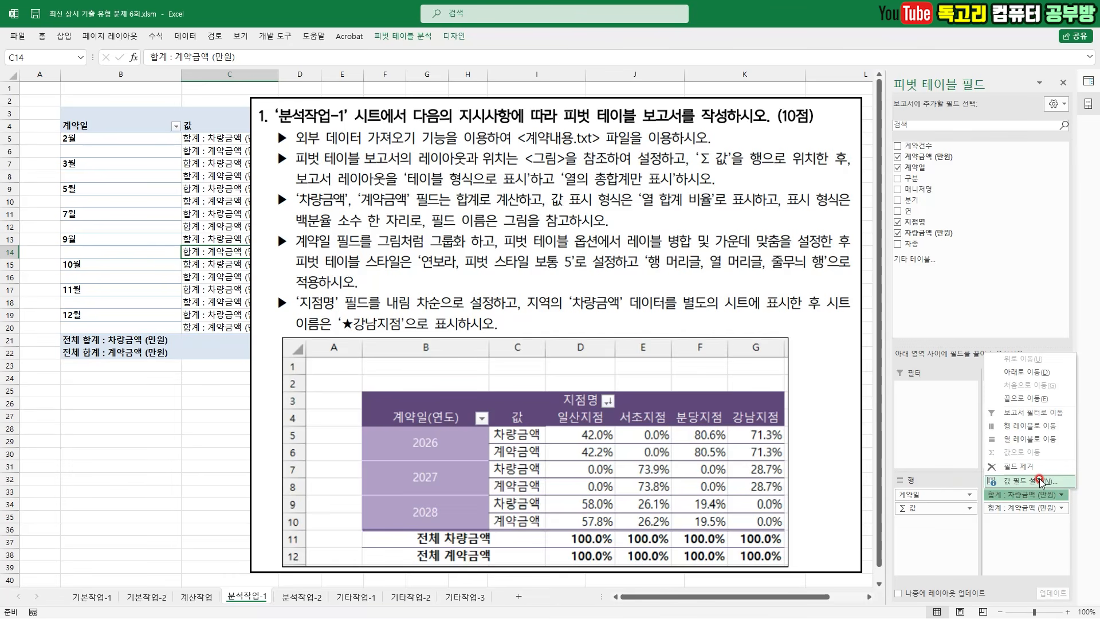
click(1040, 481)
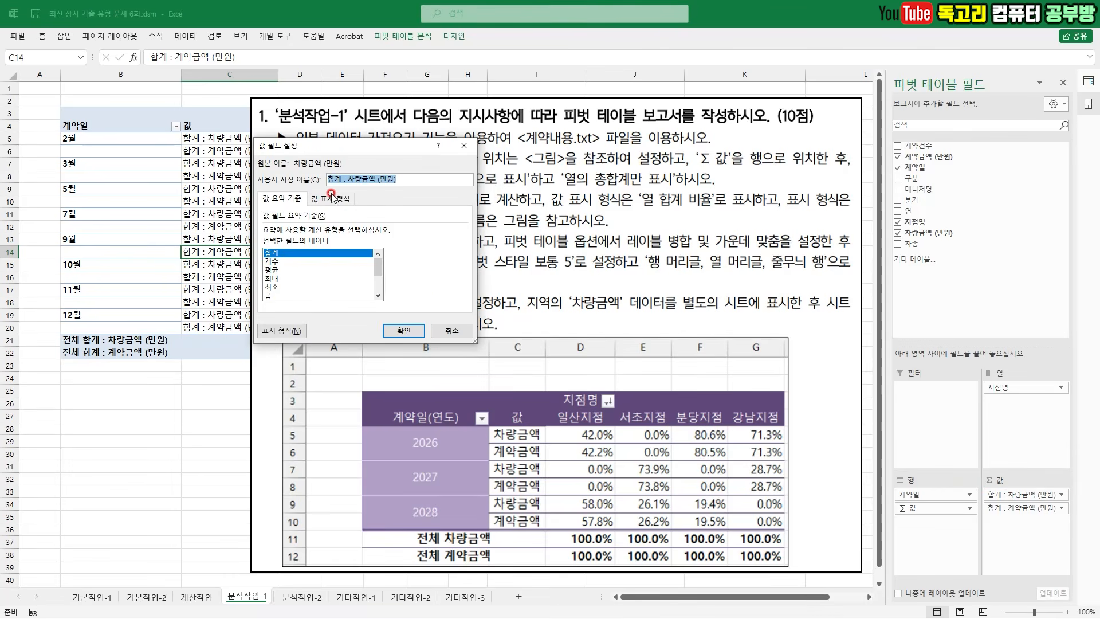
click(331, 199)
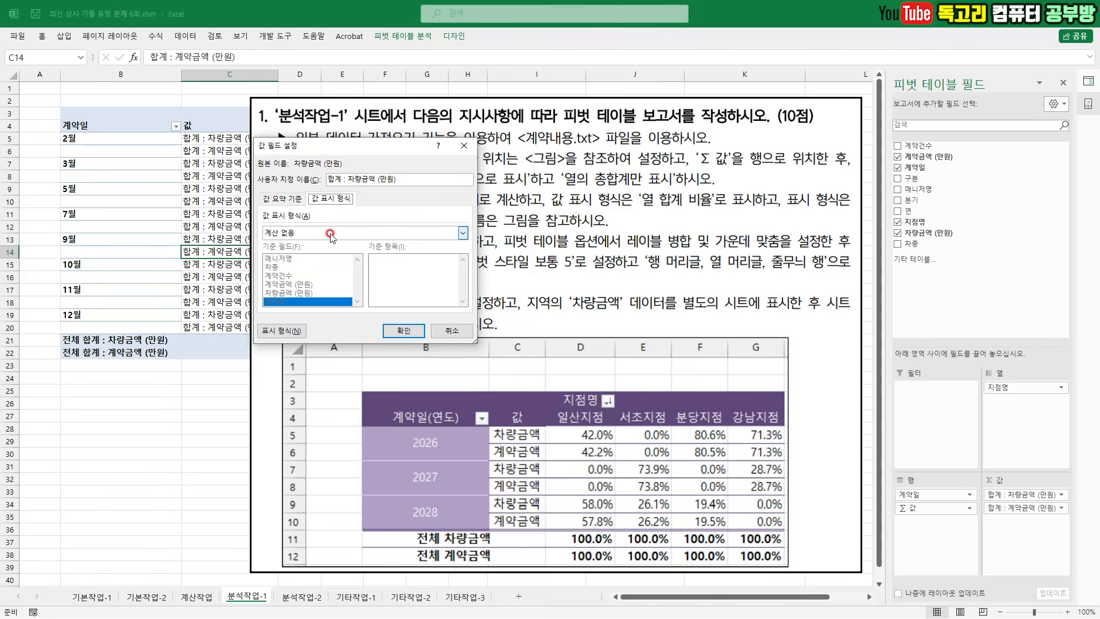
click(330, 233)
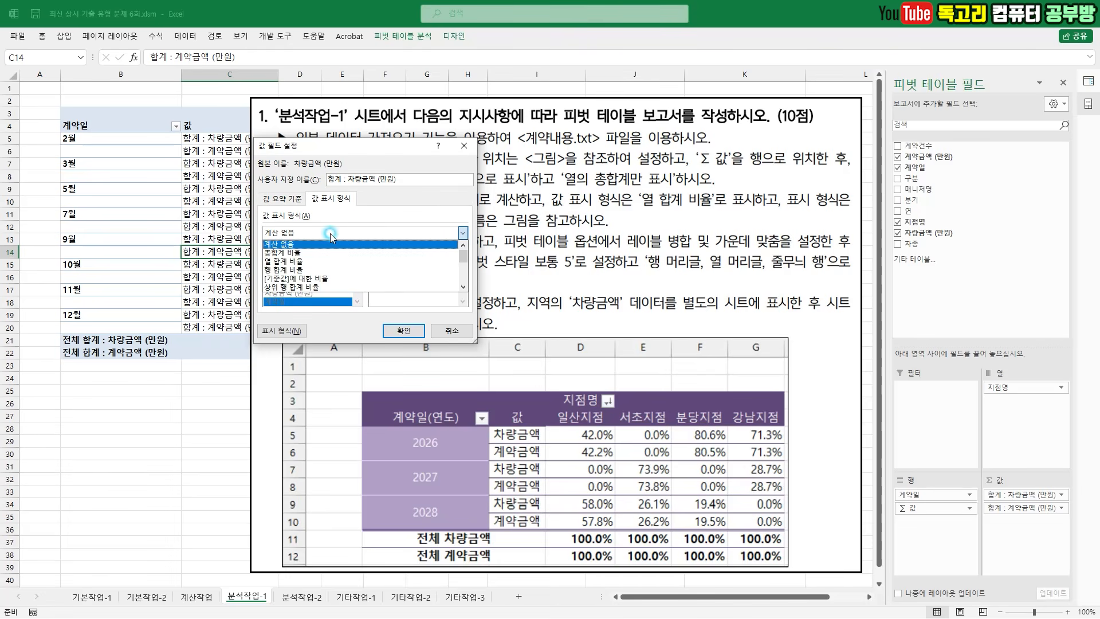
click(316, 263)
click(286, 331)
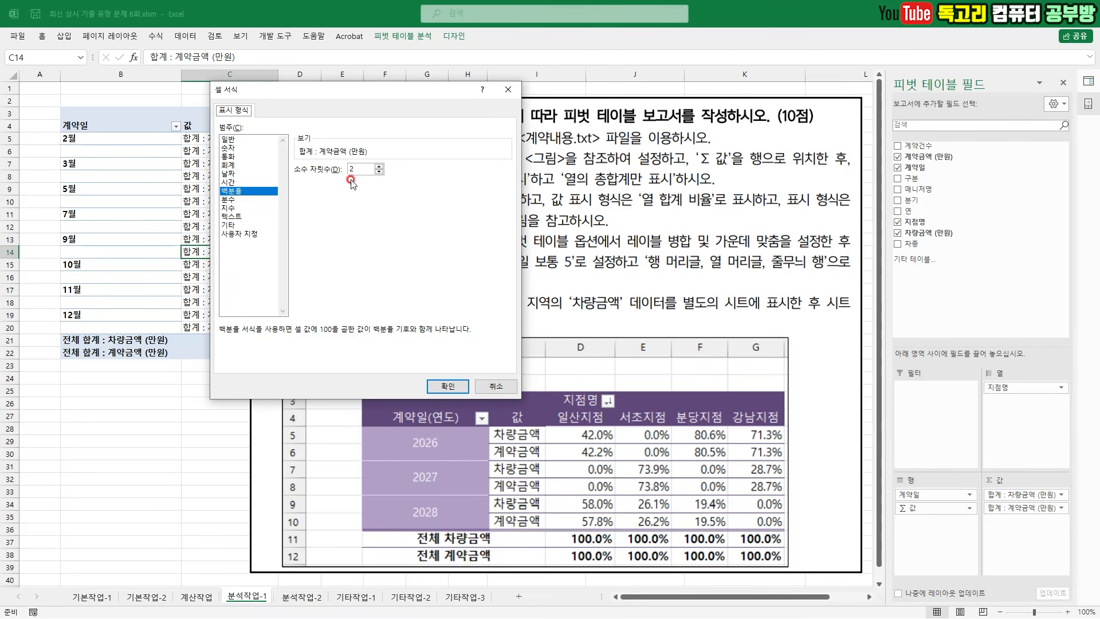
click(378, 172)
click(440, 393)
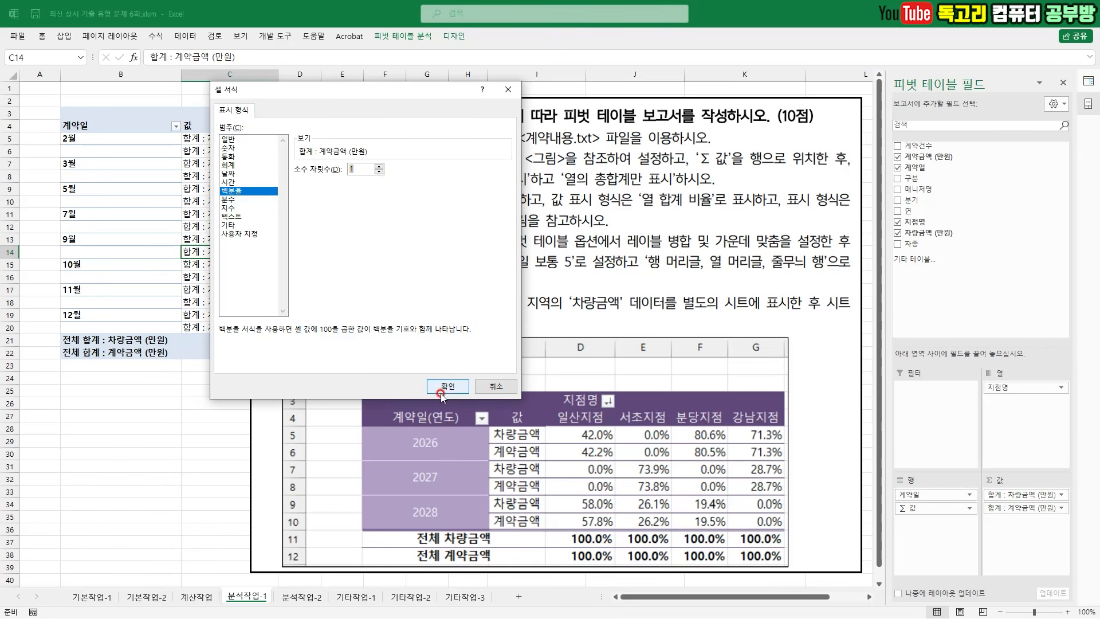
Rename the 합계 : 차량금액 (만원) value field to 차량금액 and apply its field settings
drag(347, 179, 325, 183)
key(Delete)
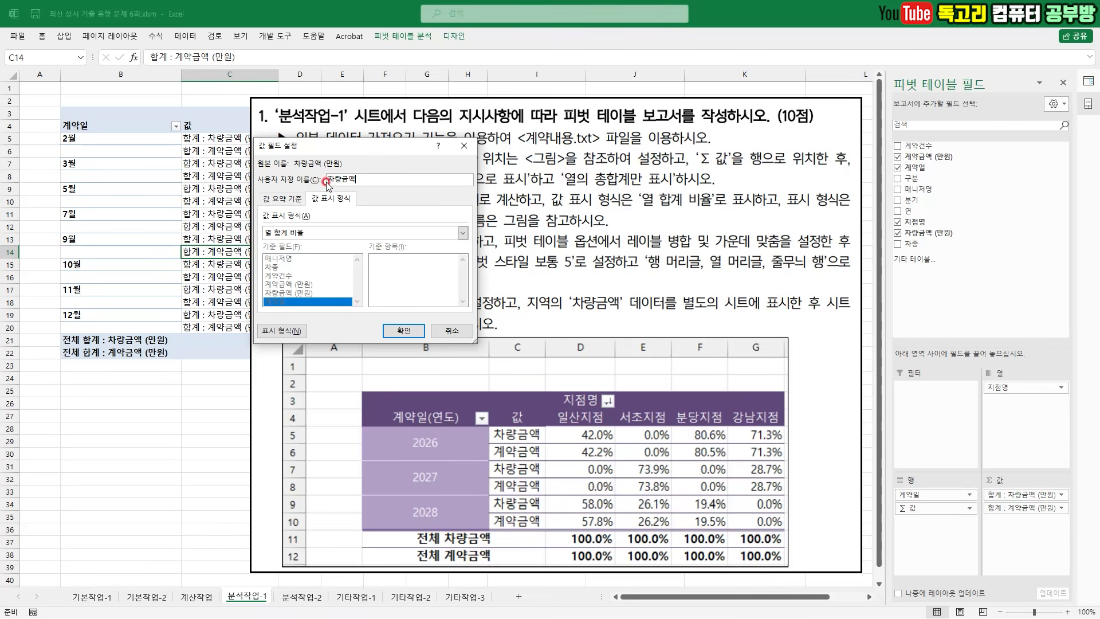
drag(435, 316, 392, 354)
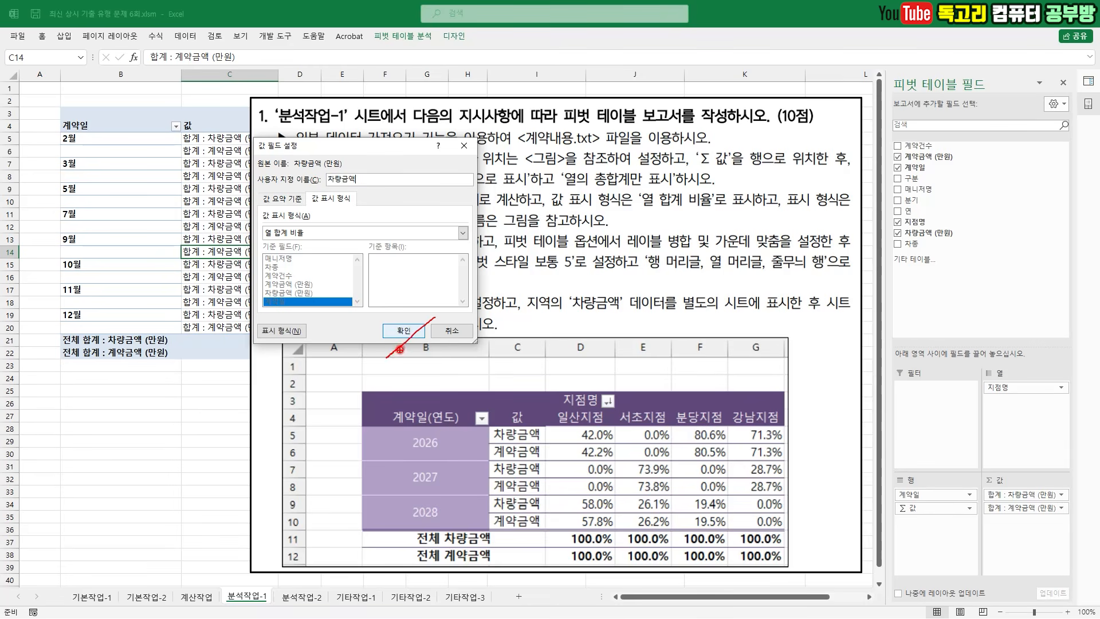
click(408, 332)
Show the 계약금액 (만원) values as 열 합계 비율, formatted as 백분율 with 1 decimal place
click(1047, 506)
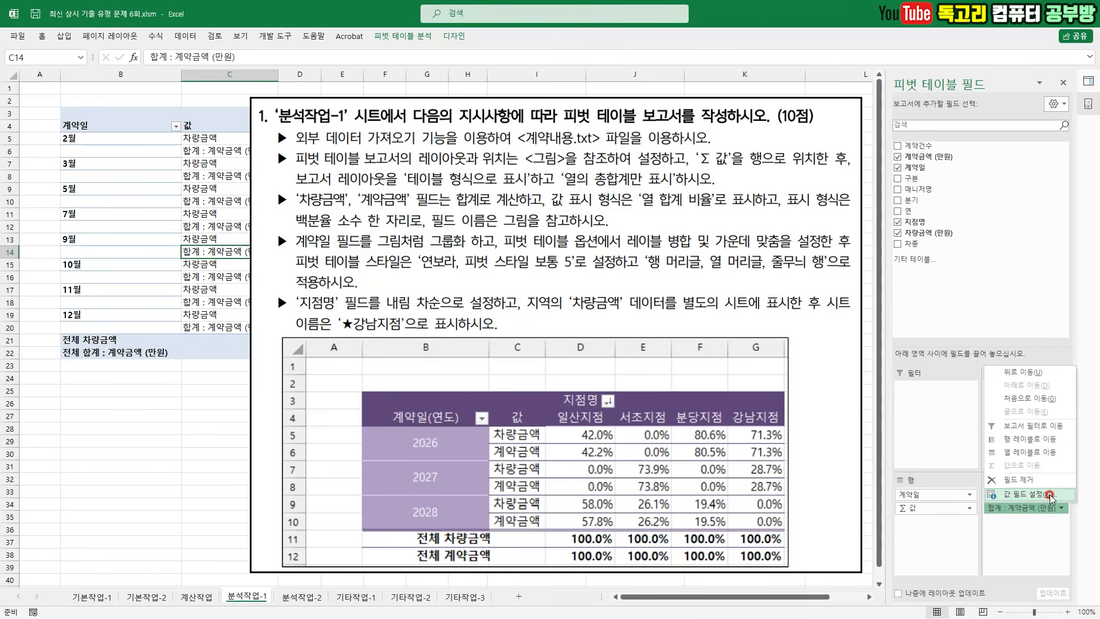
click(1050, 495)
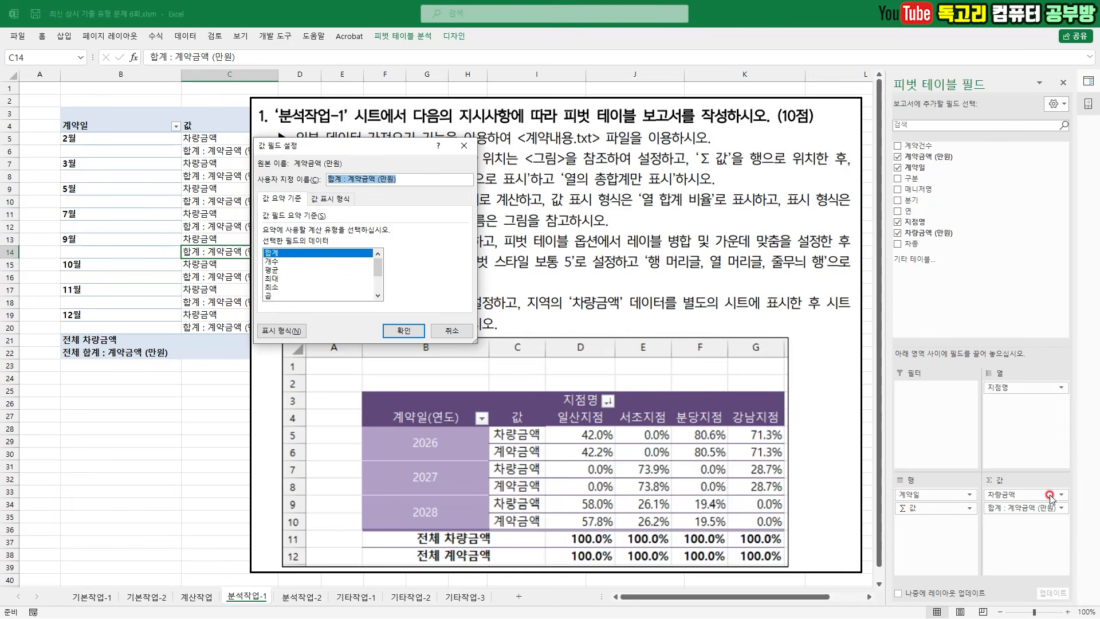
click(340, 200)
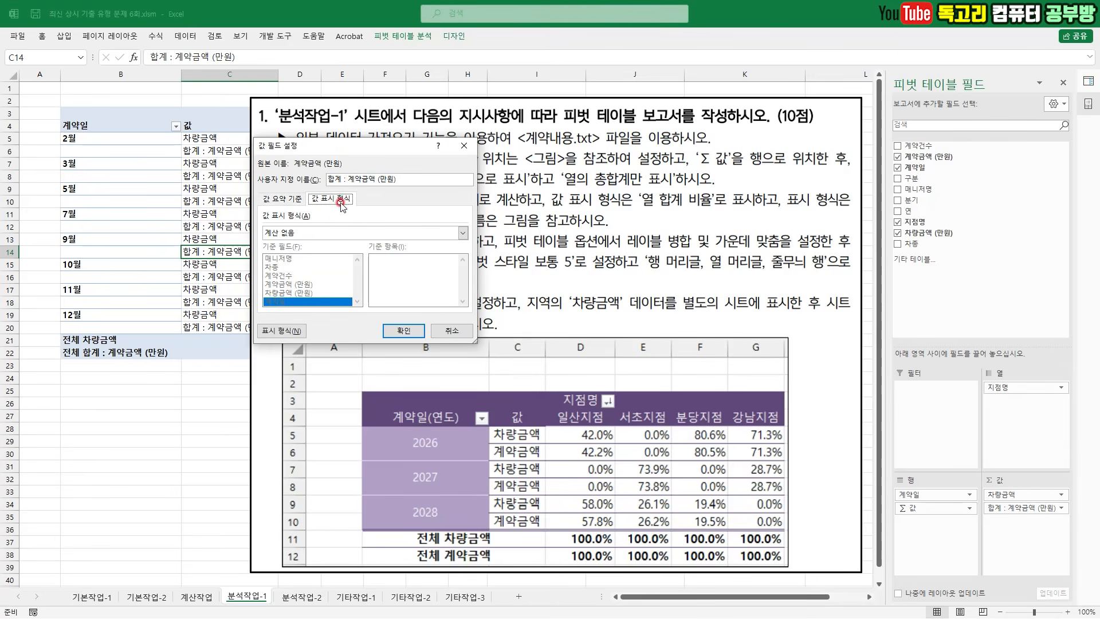
click(318, 233)
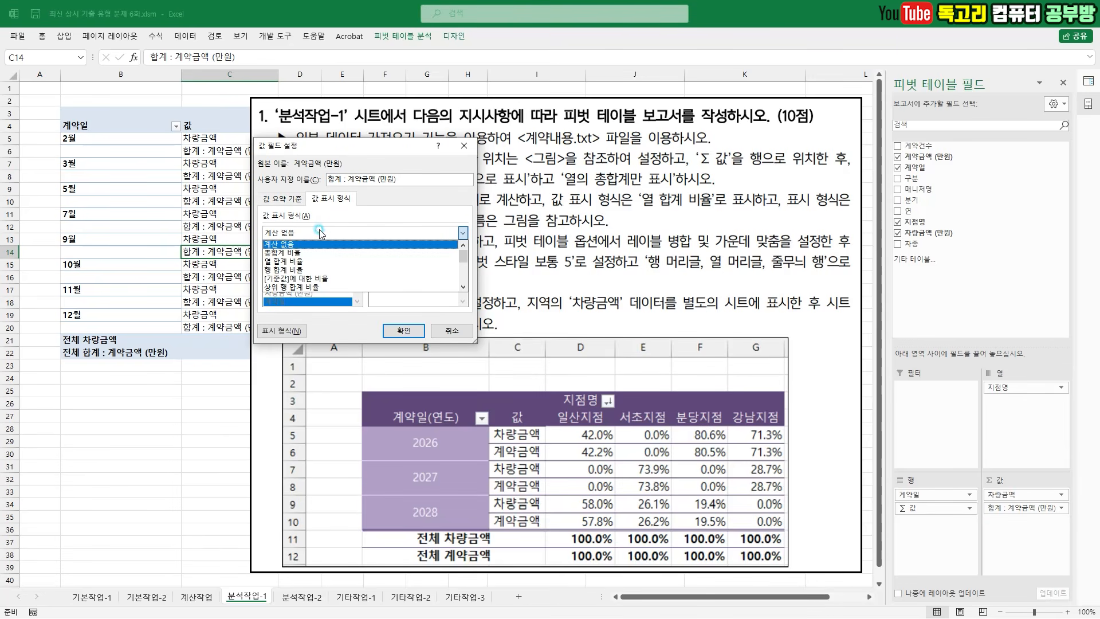
click(318, 262)
click(286, 331)
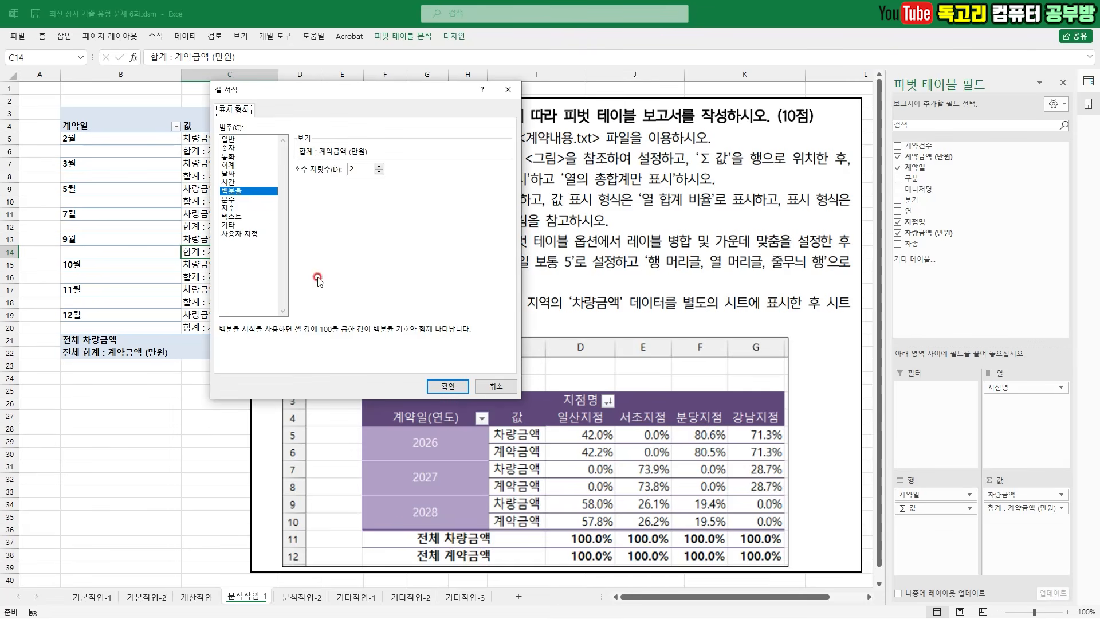
click(378, 173)
click(379, 166)
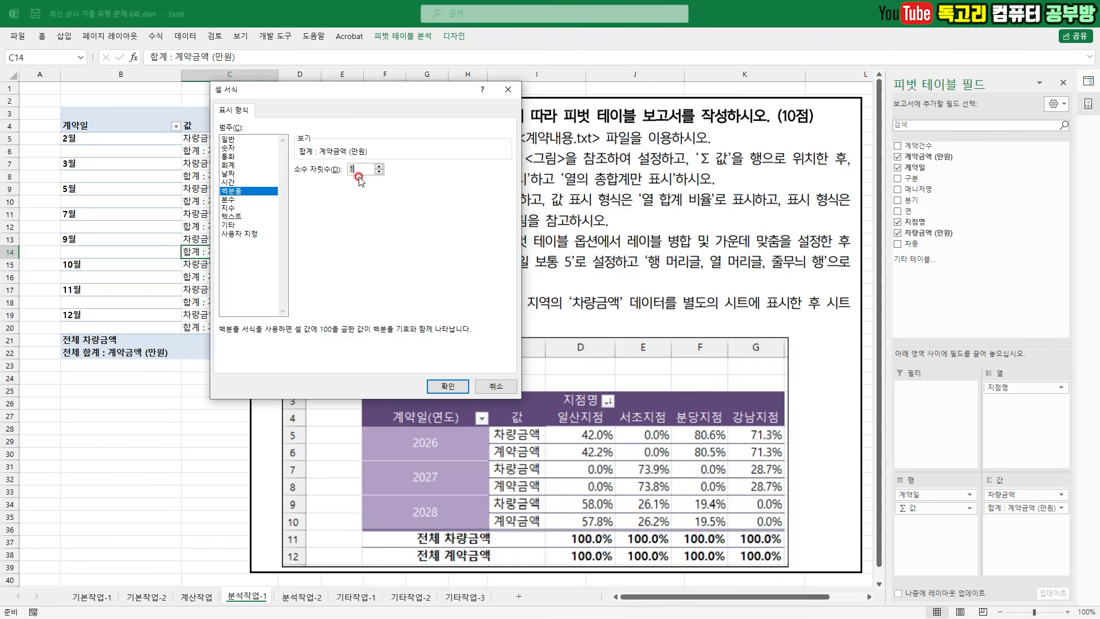
click(455, 386)
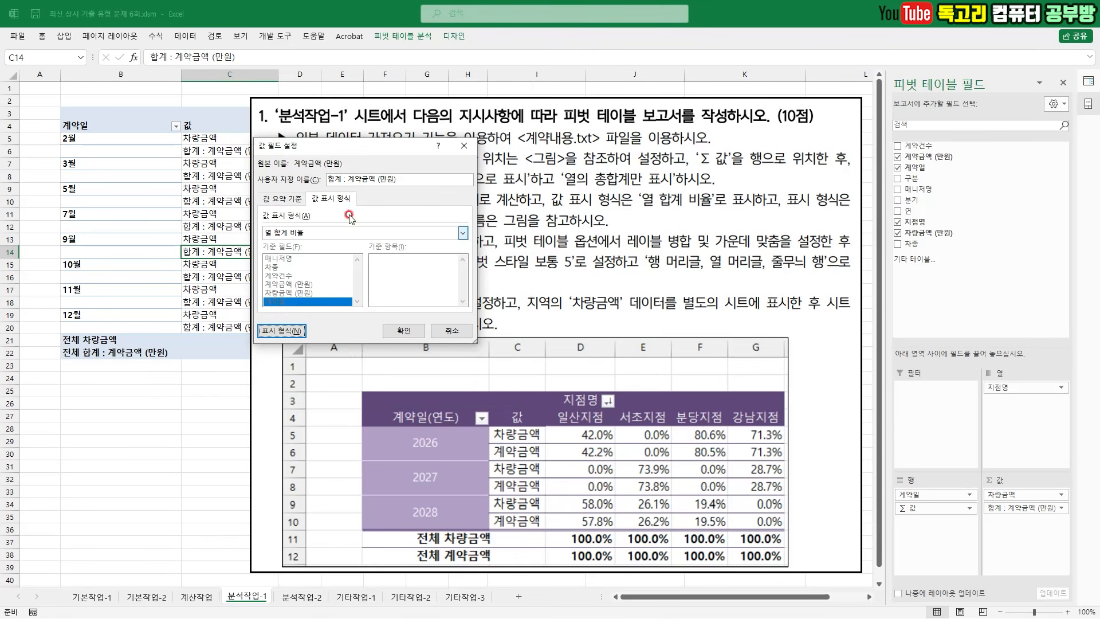
Rename the 합계 : 계약금액 (만원) value field to 계약금액 and apply its field settings
click(350, 178)
key(BackSpace)
key(BackSpace)
key(BackSpace)
key(BackSpace)
key(BackSpace)
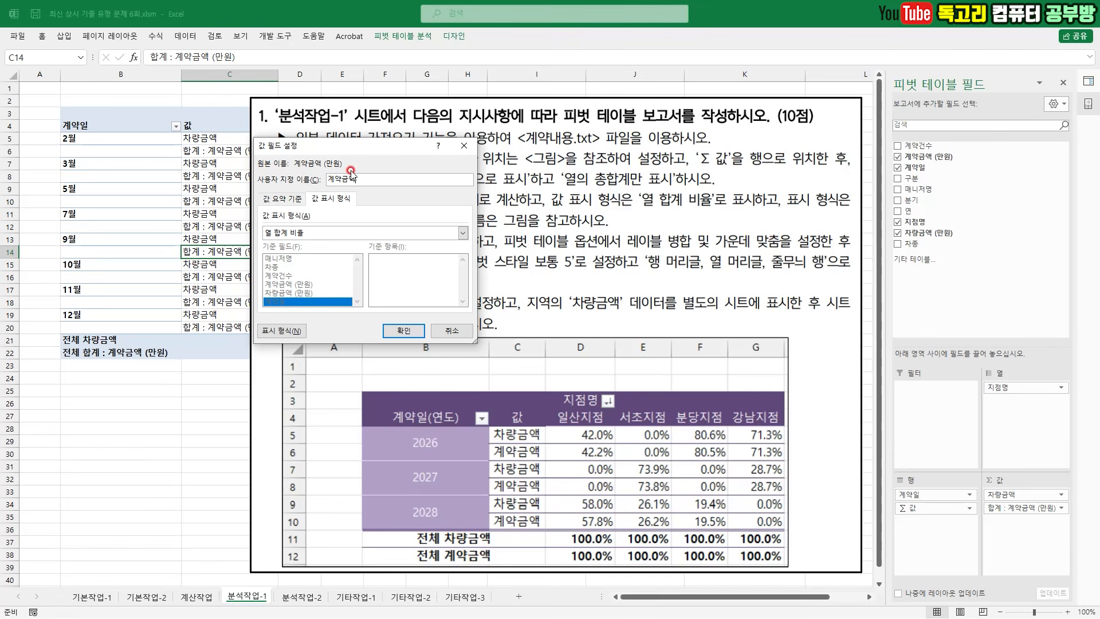
click(403, 331)
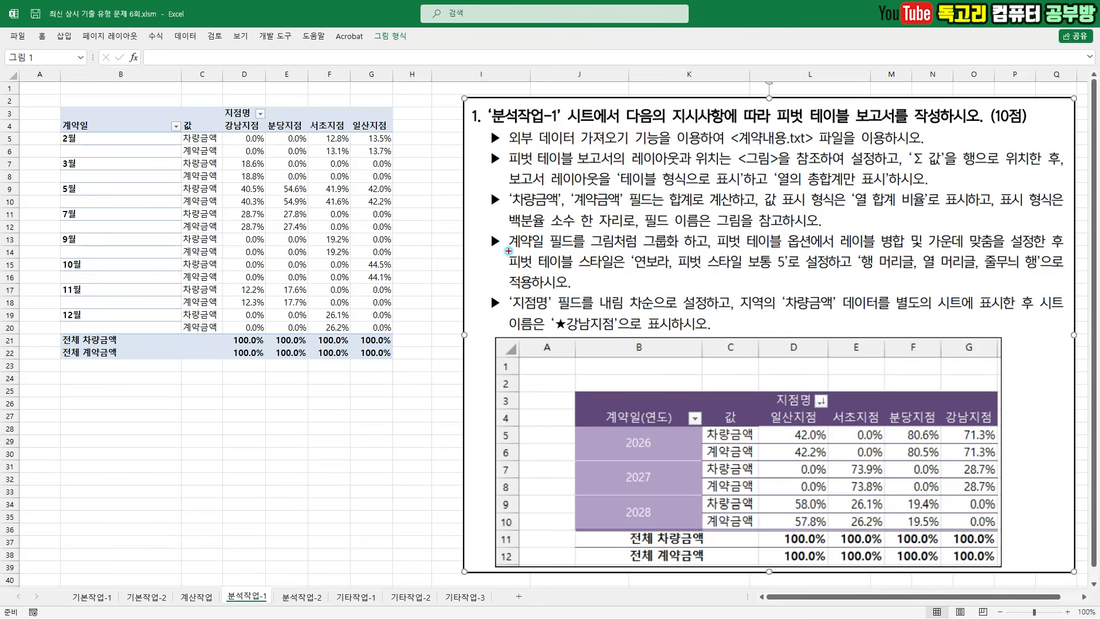
Group the pivot table's 계약일 row field by 연 only, without 월 and 분기
drag(508, 250, 704, 249)
key(Escape)
click(106, 166)
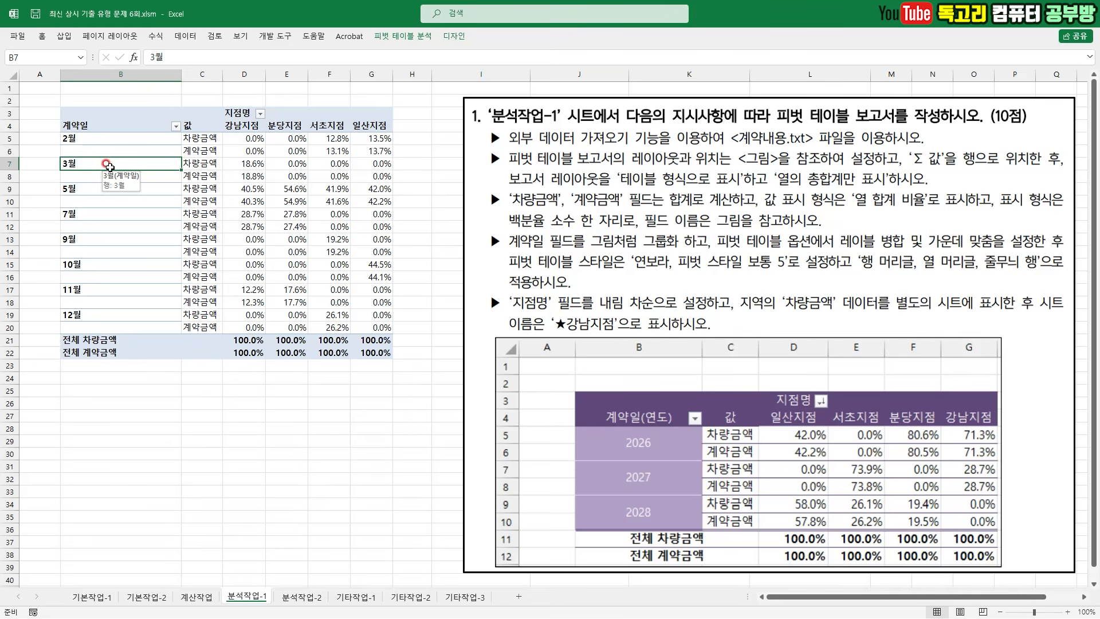
right_click(114, 163)
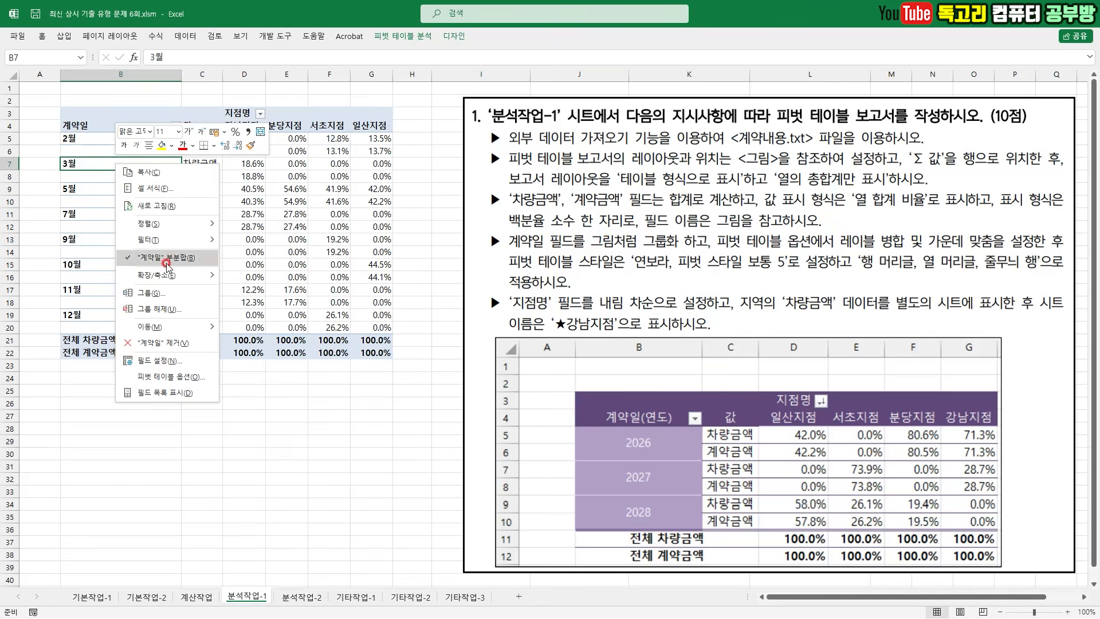
click(173, 293)
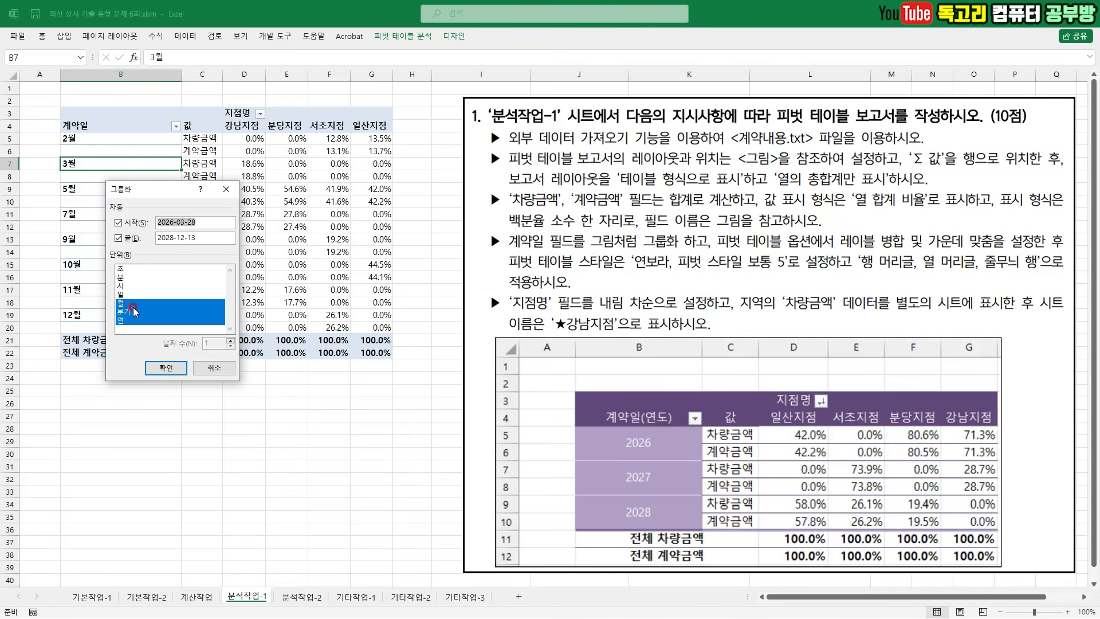
click(131, 303)
click(138, 311)
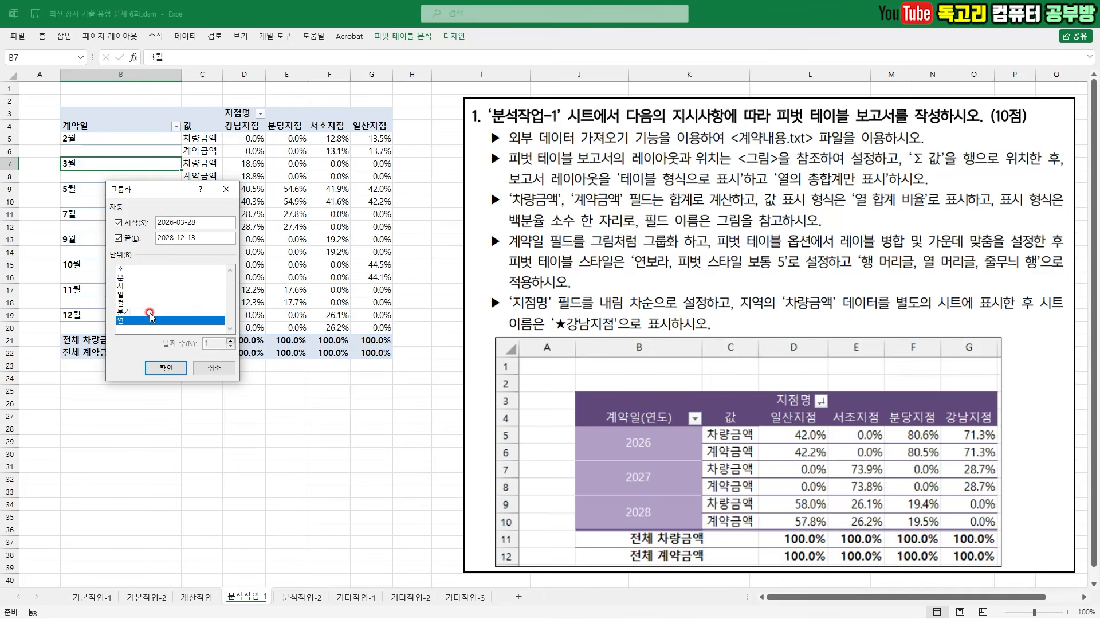
click(170, 367)
Change the pivot table's row field header in cell B4 to 계약일(연도)
click(102, 127)
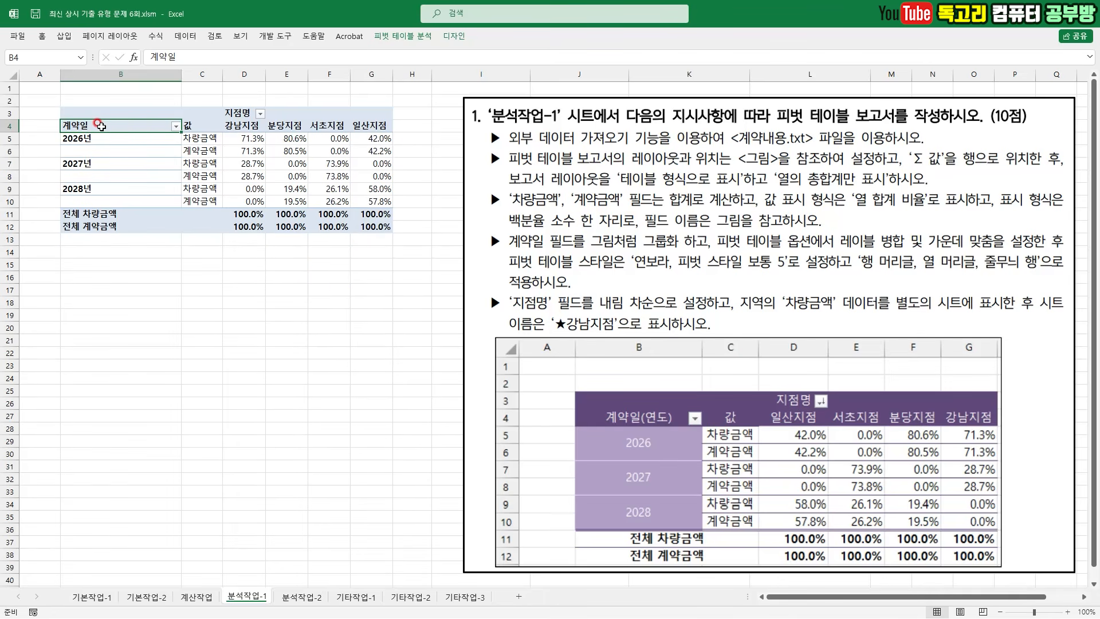
drag(180, 36, 212, 31)
click(192, 58)
mouse_move(673, 431)
mouse_down()
mouse_move(633, 428)
mouse_move(667, 395)
mouse_move(674, 427)
mouse_up()
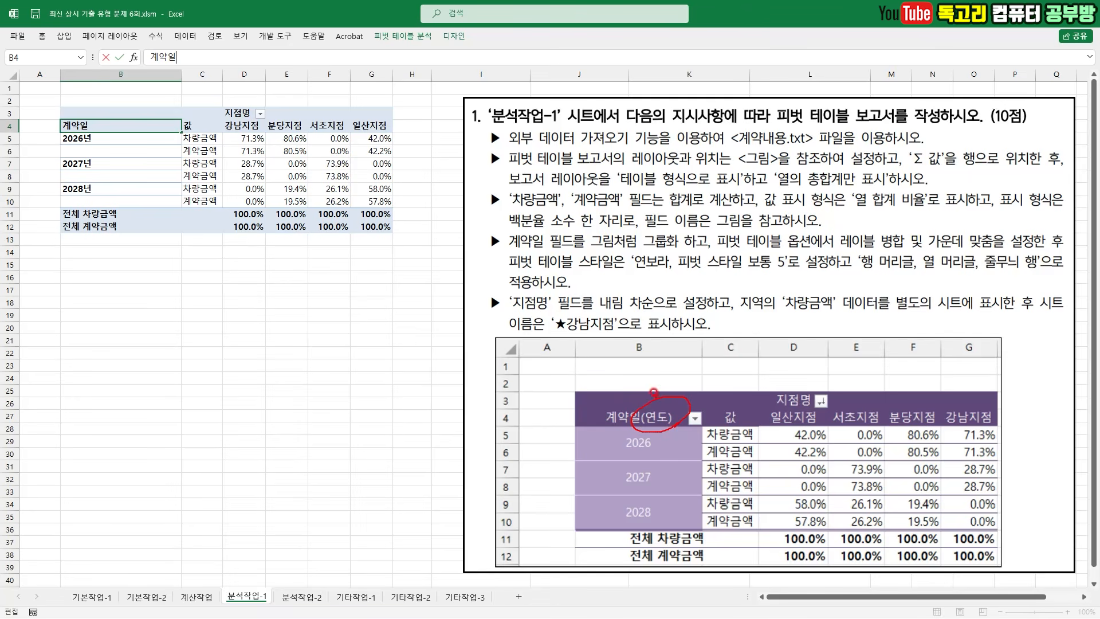
key(Escape)
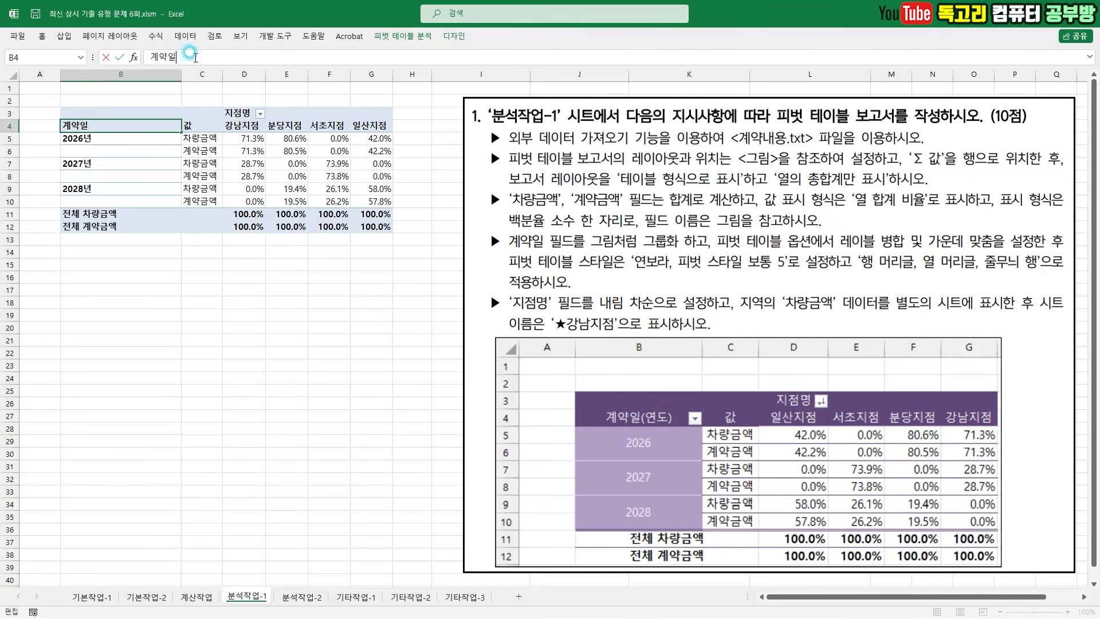
text((DUSEH)
key(BackSpace)
key(BackSpace)
key(BackSpace)
key(BackSpace)
key(BackSpace)
text(연ㄷㅗ))
key(Return)
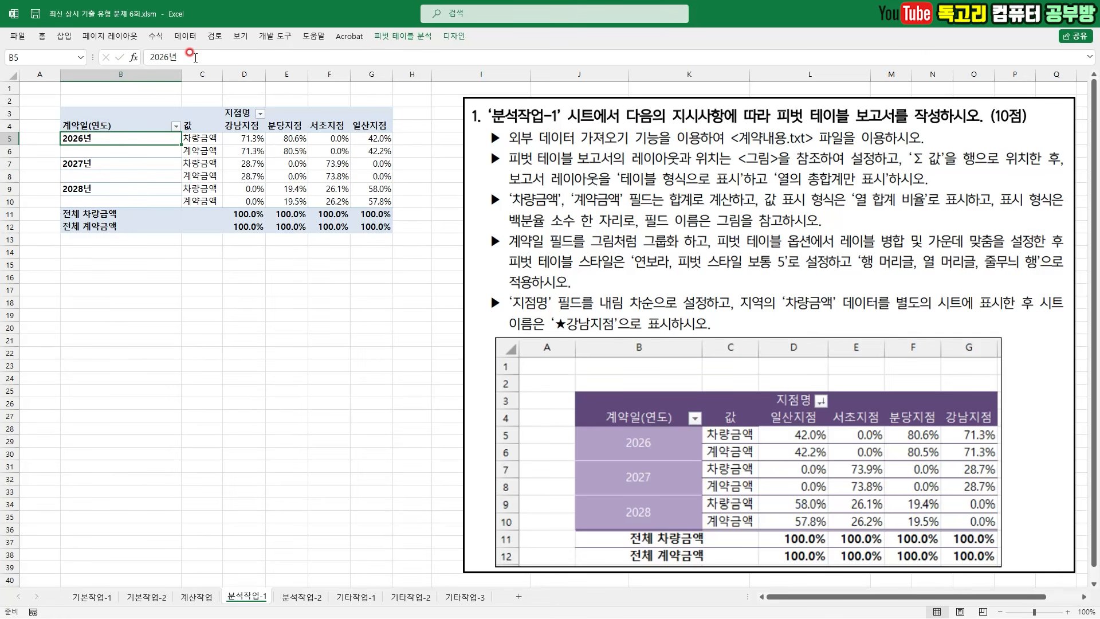
drag(730, 252, 979, 249)
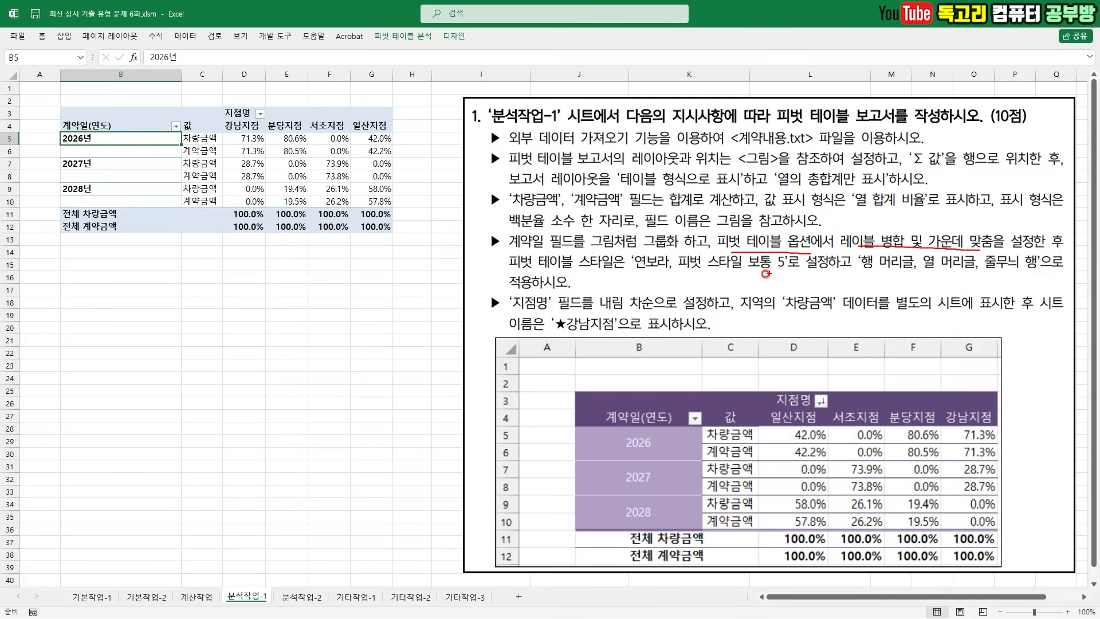
drag(565, 280, 793, 280)
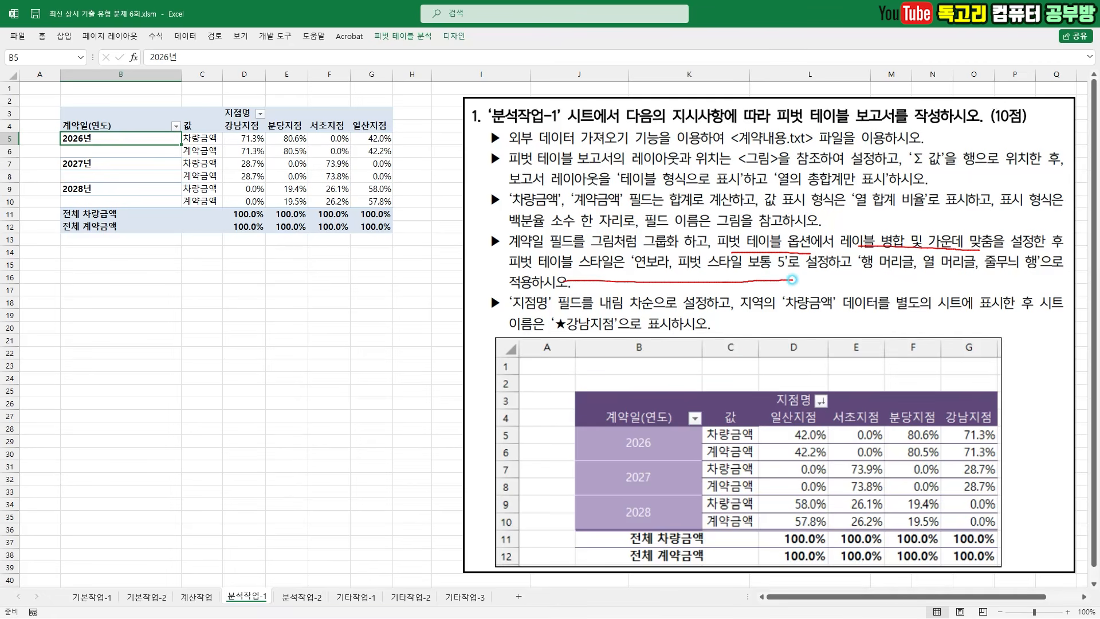
drag(864, 275, 1027, 275)
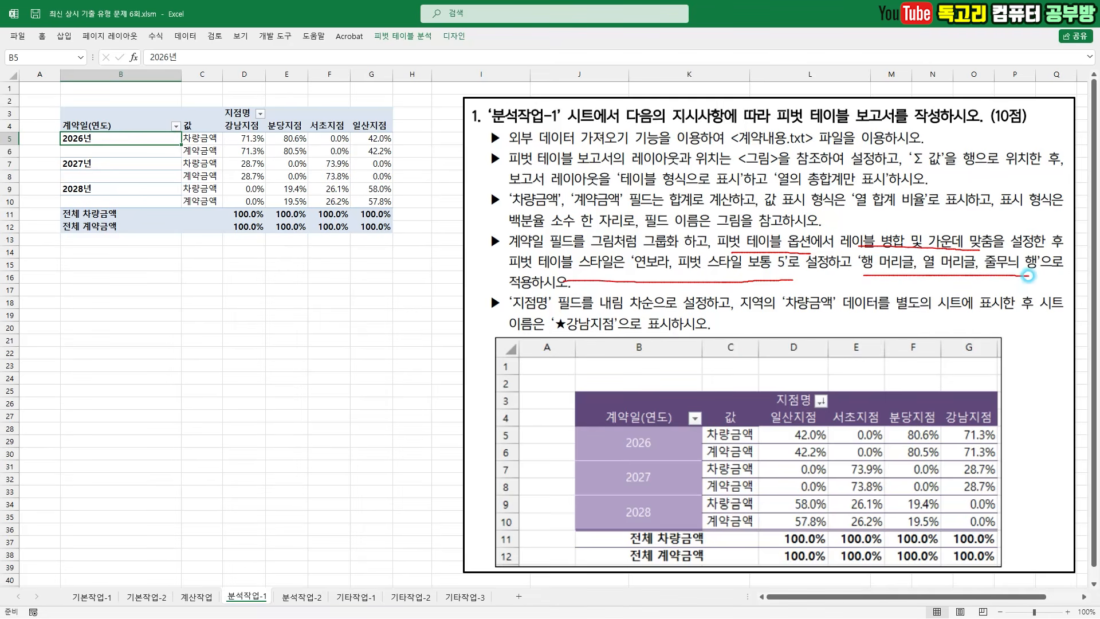
Turn on merging and centering of cells with labels in the pivot table options
key(Escape)
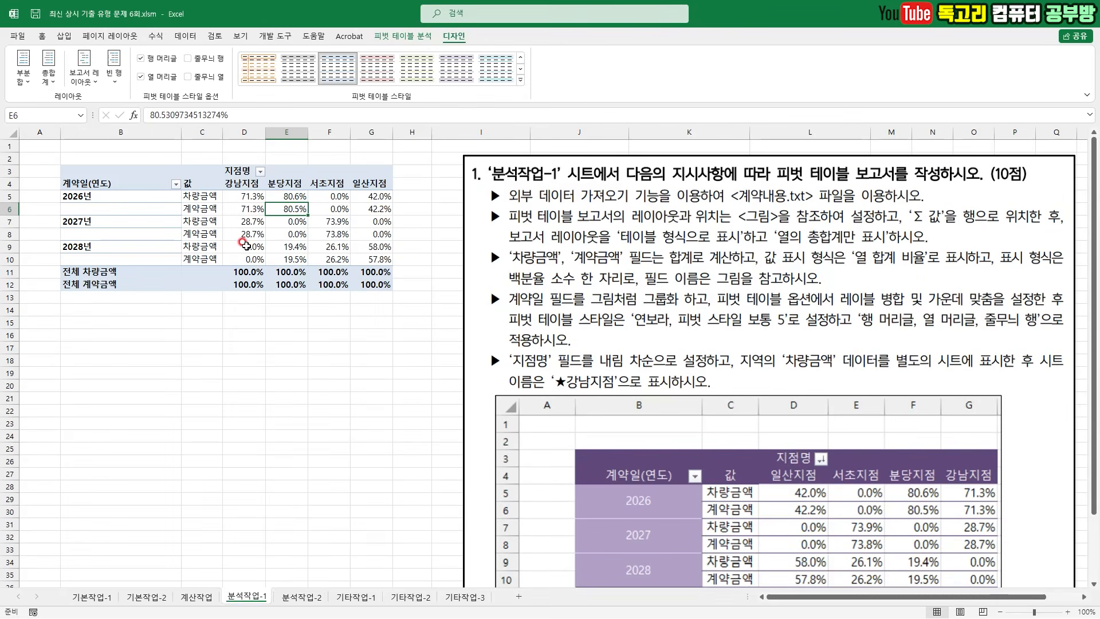
right_click(255, 245)
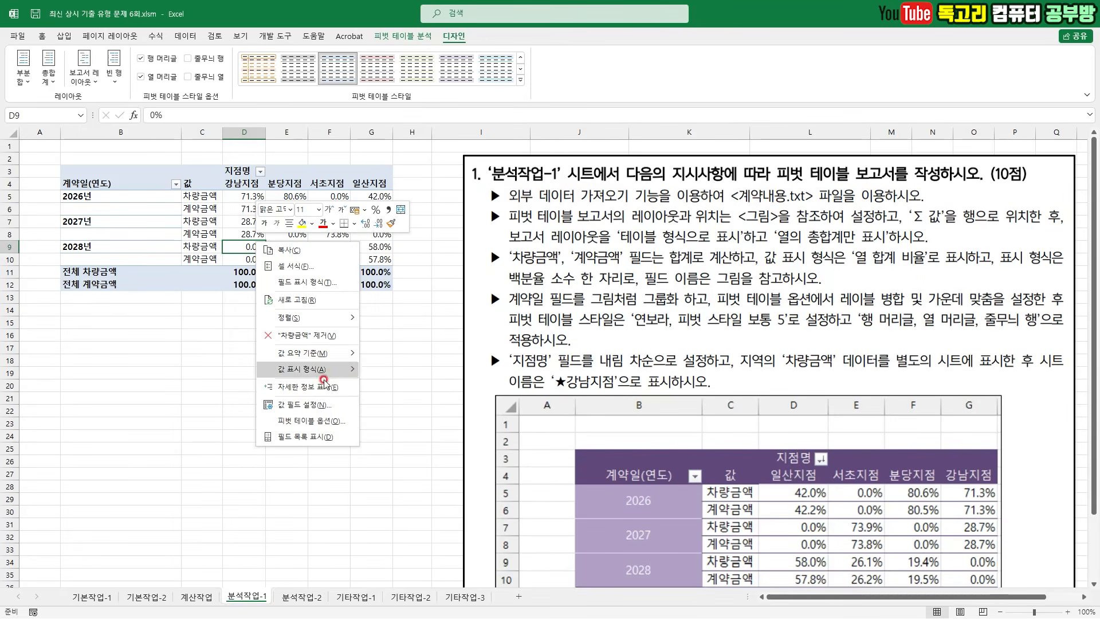
click(331, 422)
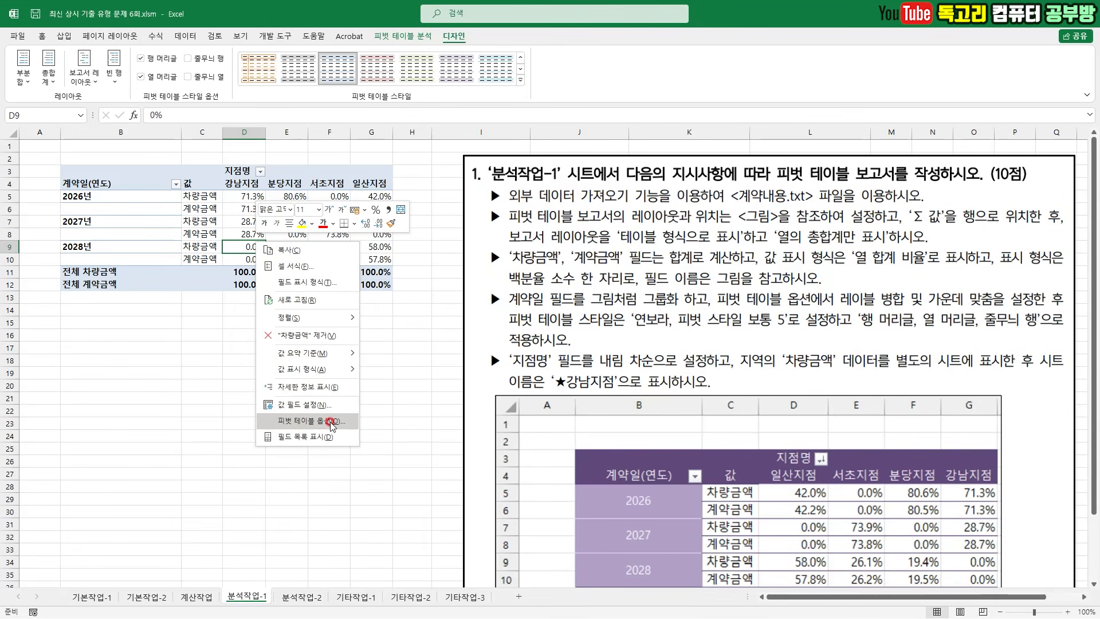
click(278, 341)
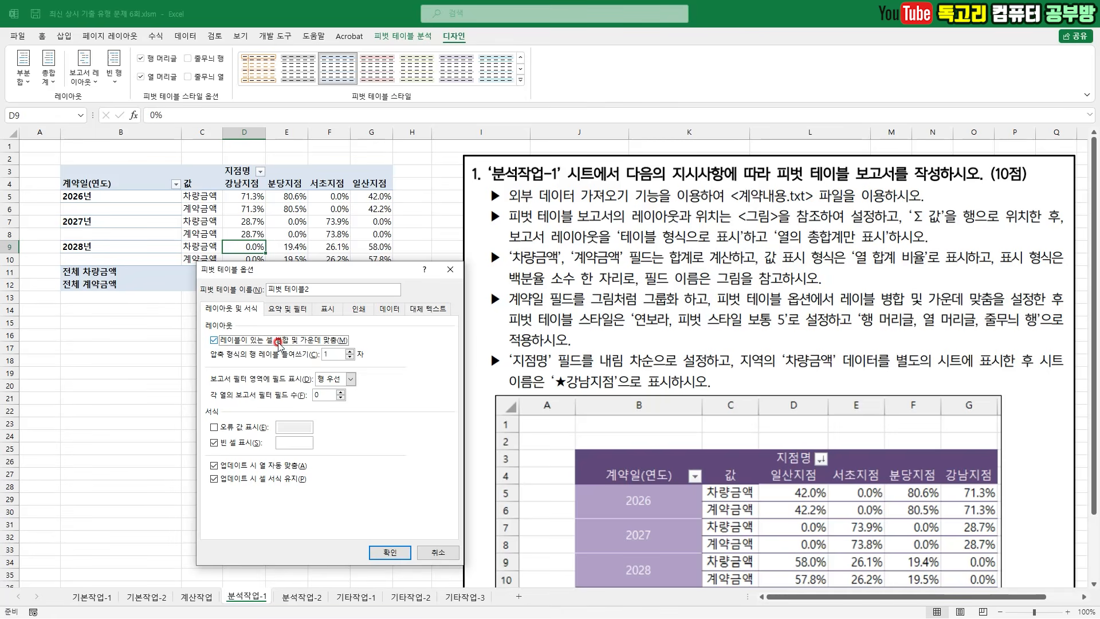
click(395, 553)
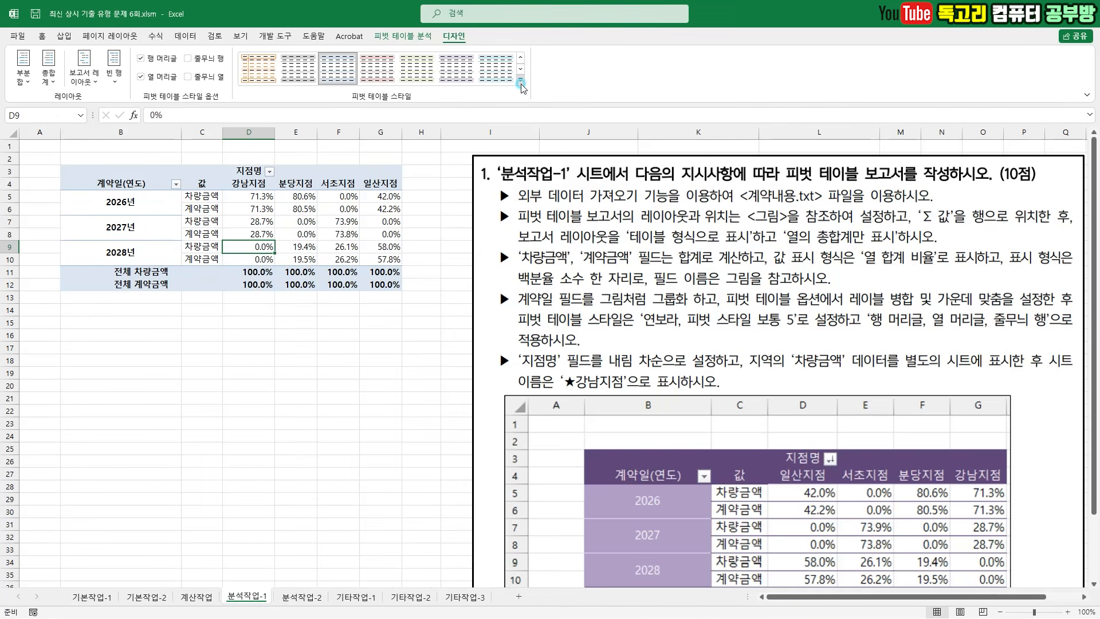
Apply the 연보라, 피벗 스타일 보통 5 style to the pivot table and turn on 줄무늬 행
click(520, 79)
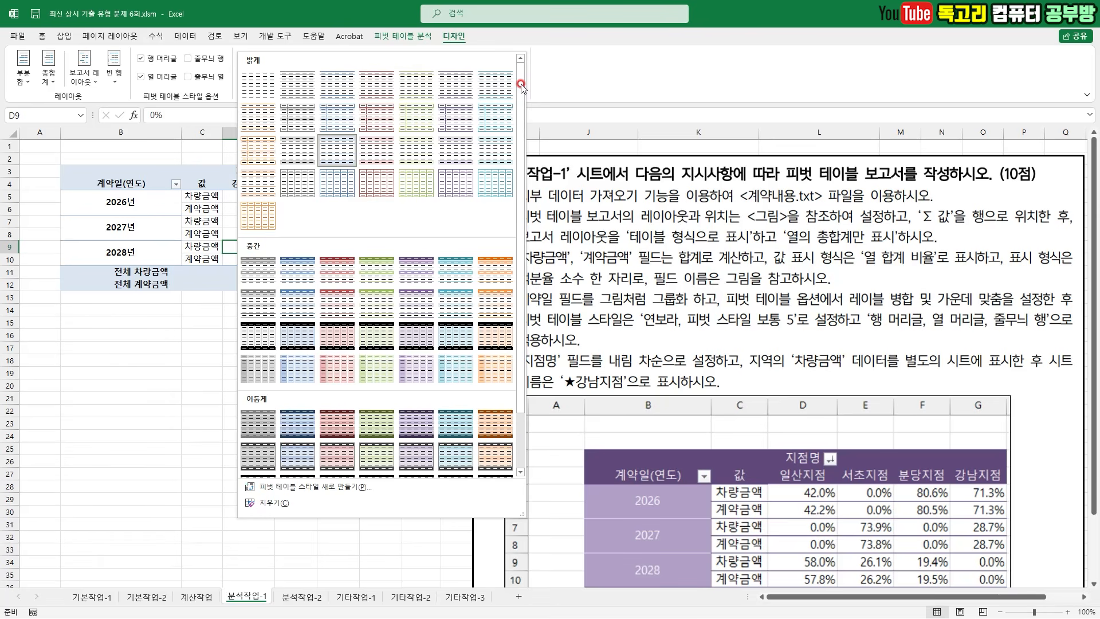
click(410, 271)
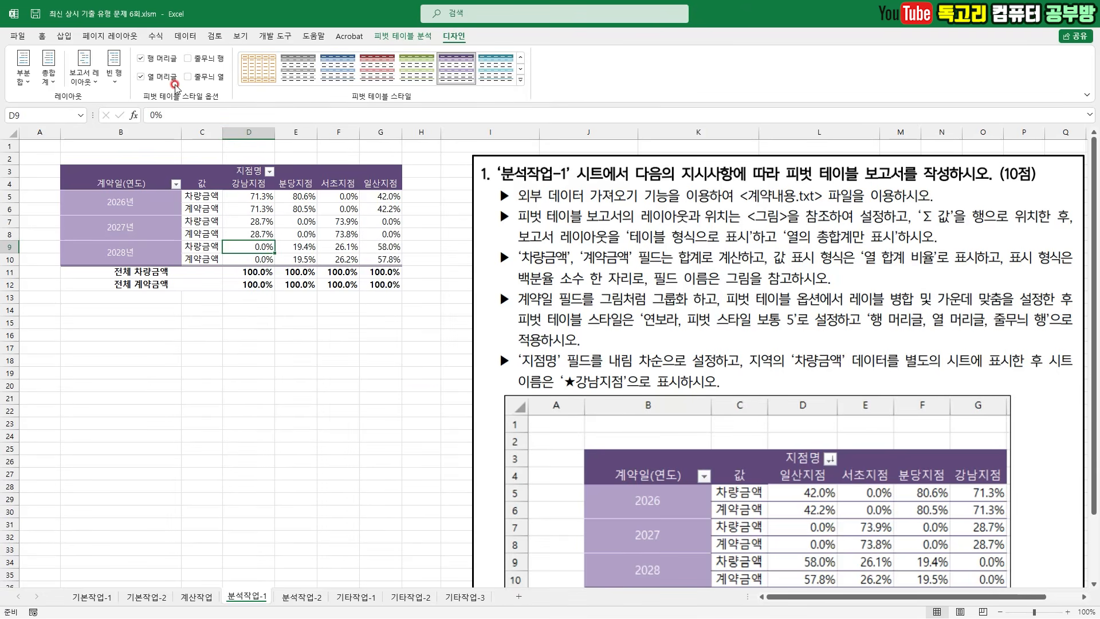
click(204, 59)
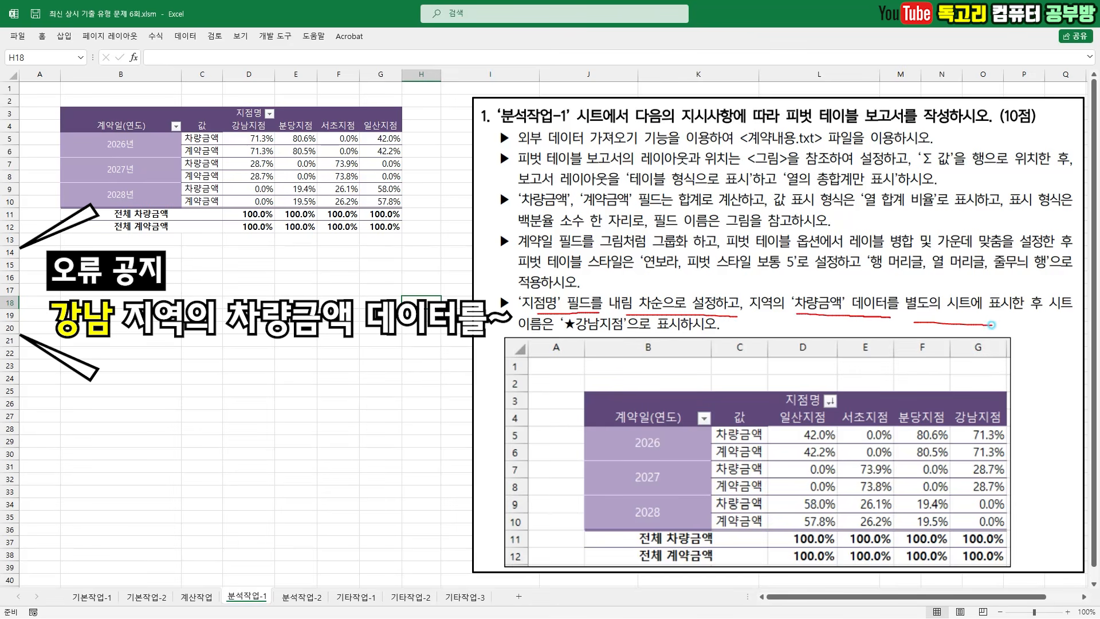
drag(556, 334, 625, 336)
mouse_move(608, 337)
mouse_down()
mouse_move(570, 344)
mouse_move(612, 301)
mouse_move(598, 351)
mouse_up()
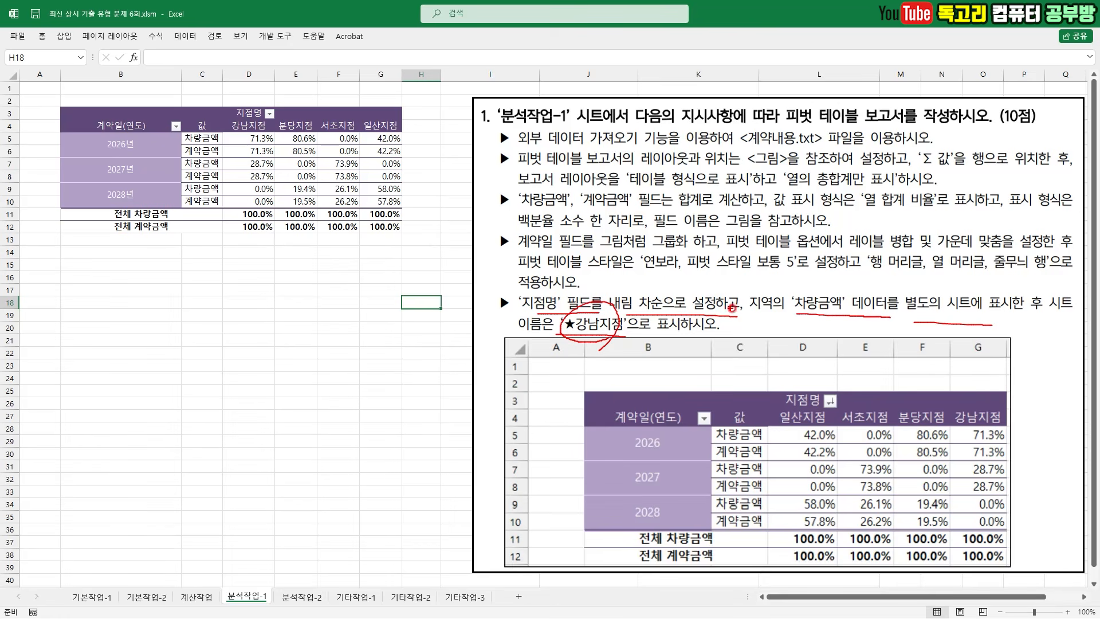
mouse_move(762, 312)
mouse_down()
mouse_move(756, 283)
mouse_move(862, 304)
mouse_move(788, 333)
mouse_up()
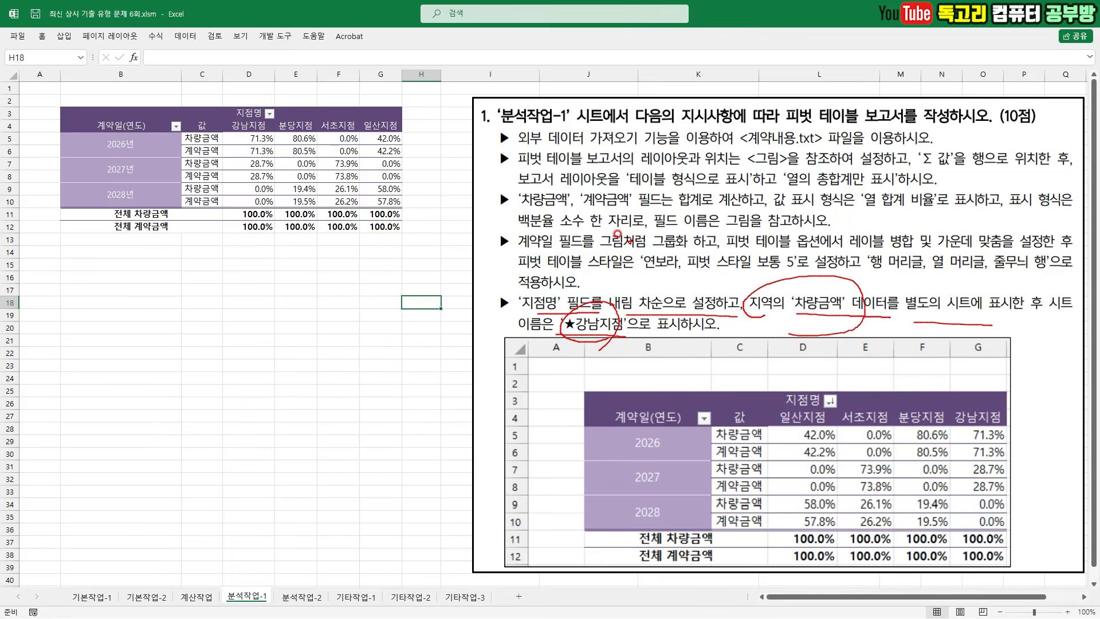
key(Escape)
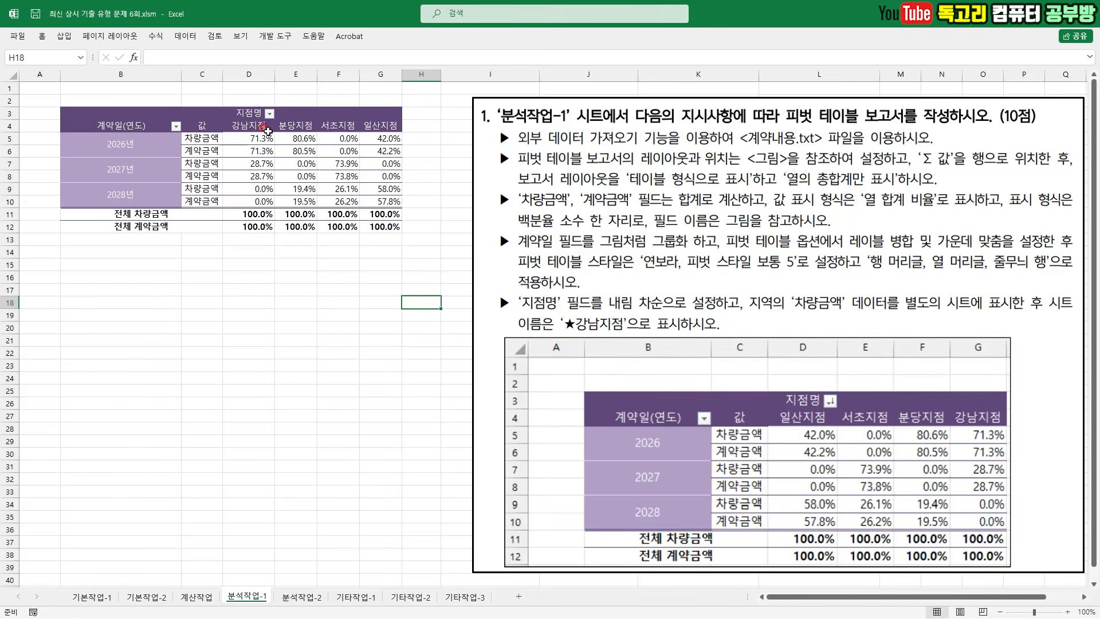
Sort the pivot table's 지점명 column field in descending text order
mouse_move(265, 136)
mouse_down()
mouse_move(307, 93)
mouse_move(268, 133)
mouse_up()
click(269, 113)
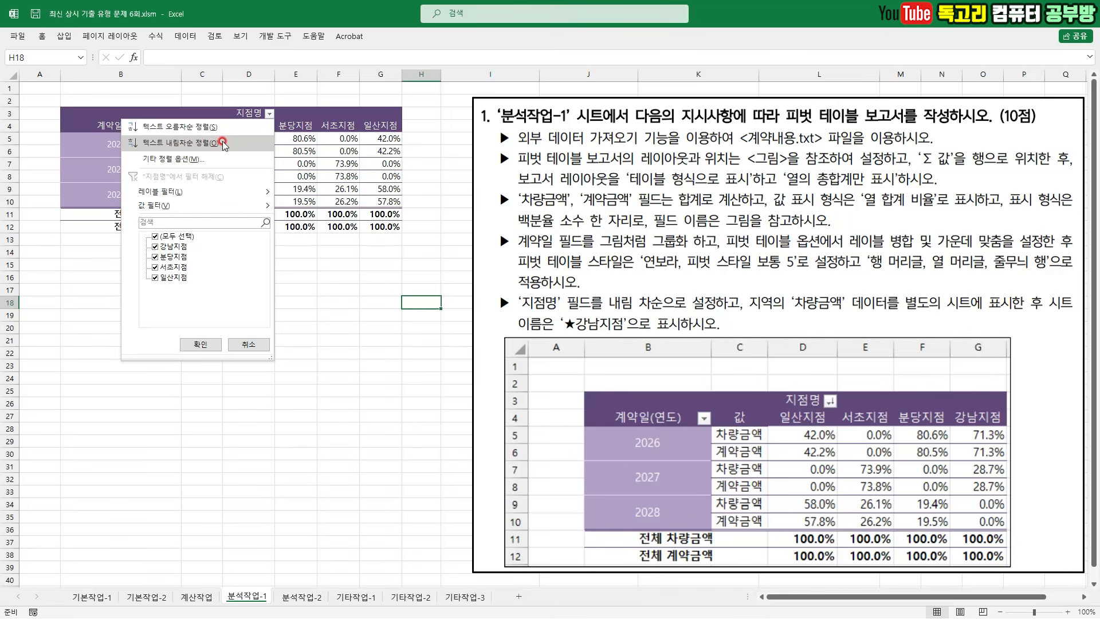
click(224, 144)
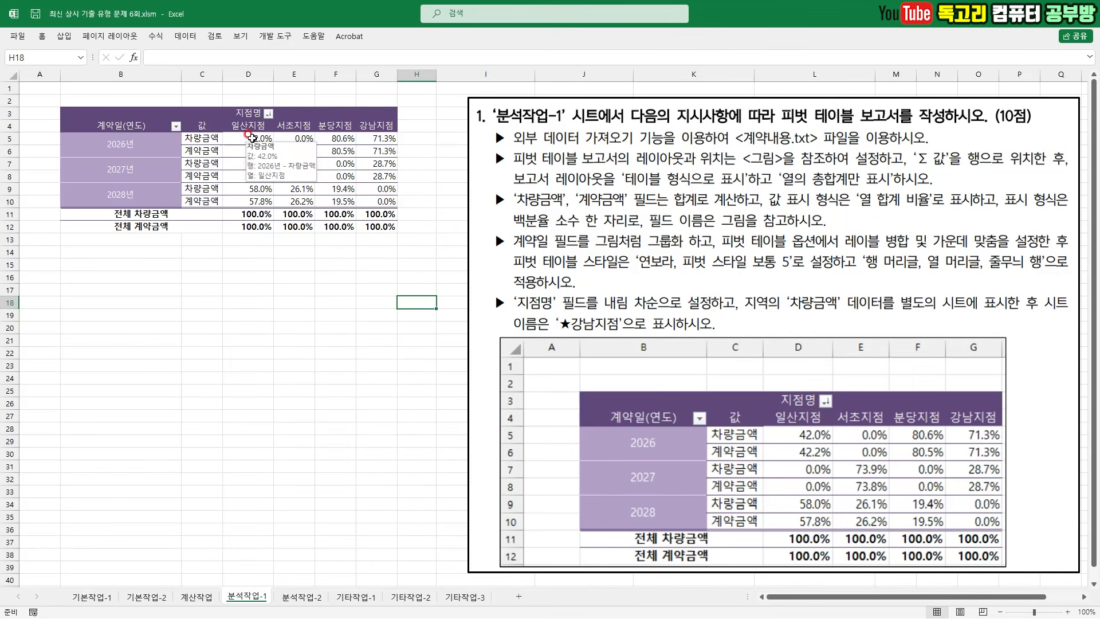
Extract the detail records behind the 강남지점 전체 차량금액 total to a separate sheet and autofit its 계약일 column
mouse_move(400, 135)
mouse_down()
mouse_move(349, 133)
mouse_move(401, 110)
mouse_move(392, 139)
mouse_up()
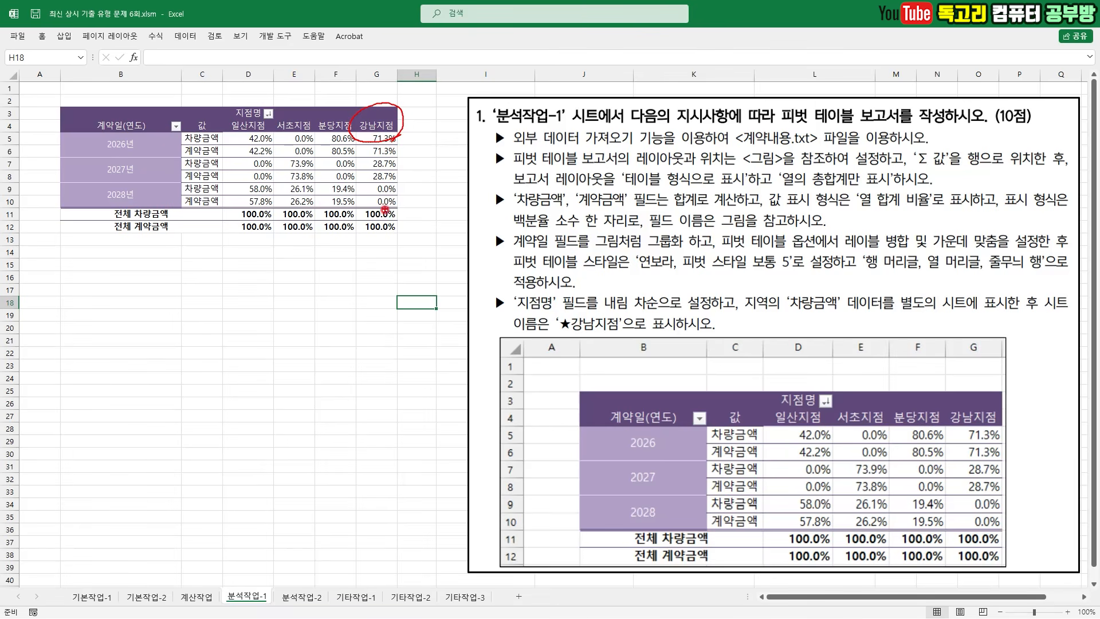
mouse_move(398, 225)
mouse_down()
mouse_move(370, 223)
mouse_move(363, 202)
mouse_move(404, 228)
mouse_move(392, 225)
mouse_up()
double_click(380, 213)
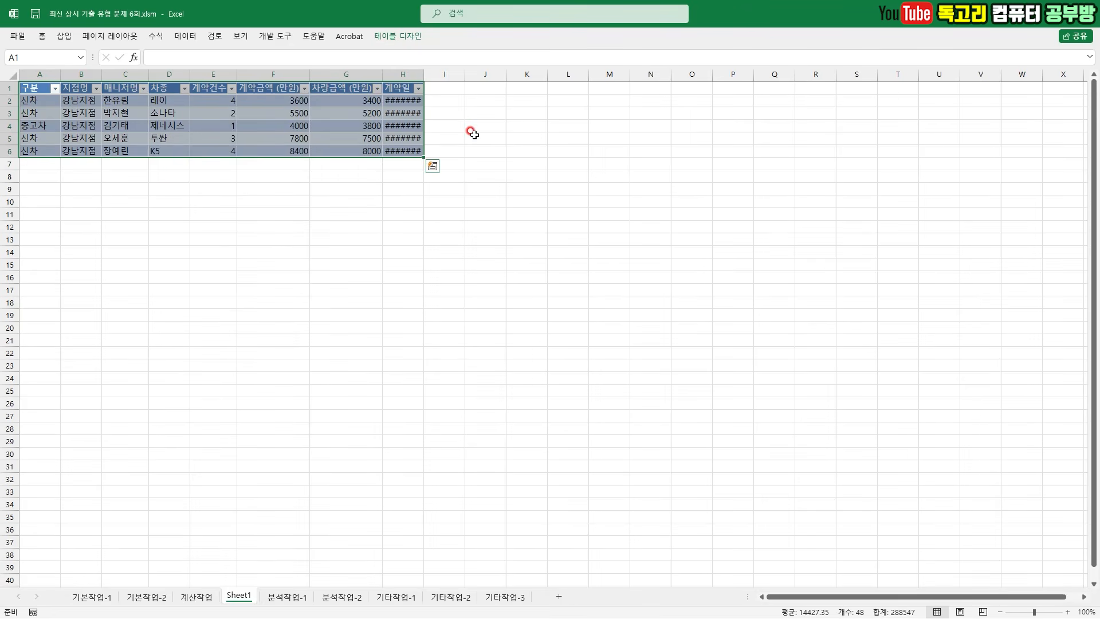
double_click(427, 70)
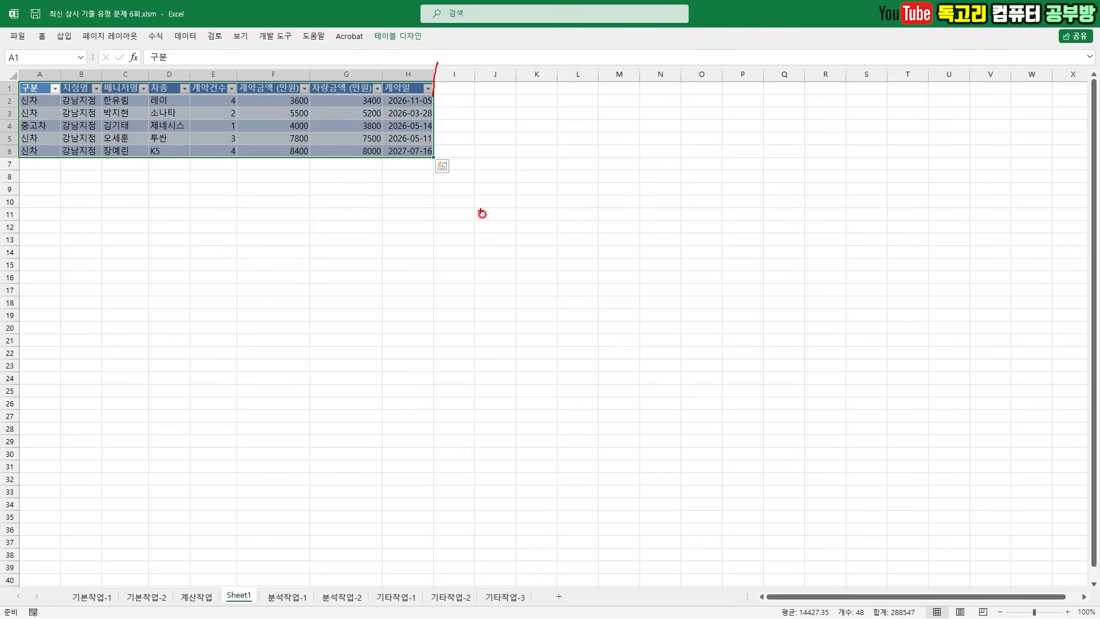
click(417, 299)
Rename the extracted detail sheet as ★강남지점
mouse_move(230, 560)
mouse_down()
mouse_move(239, 580)
mouse_move(261, 556)
mouse_up()
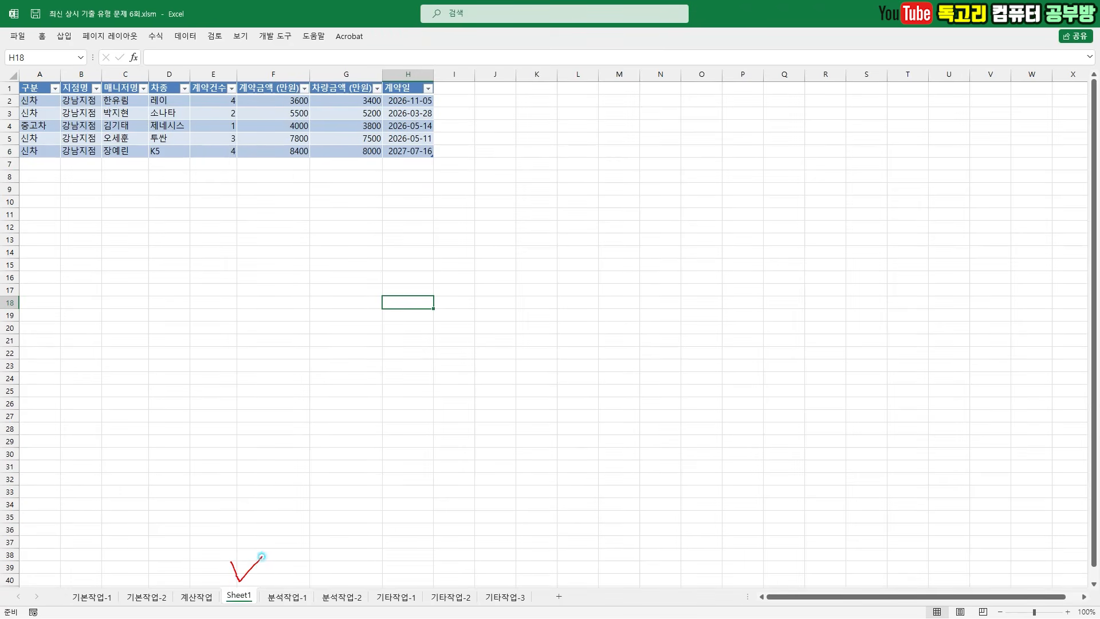
double_click(238, 595)
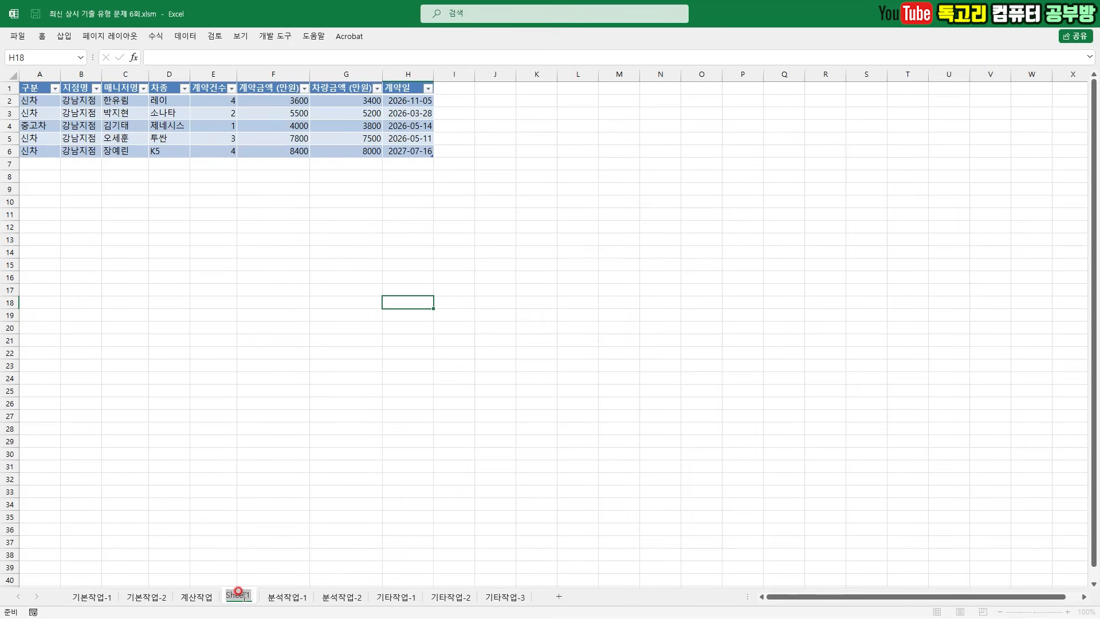
text(므)
key(Hangul_Hanja)
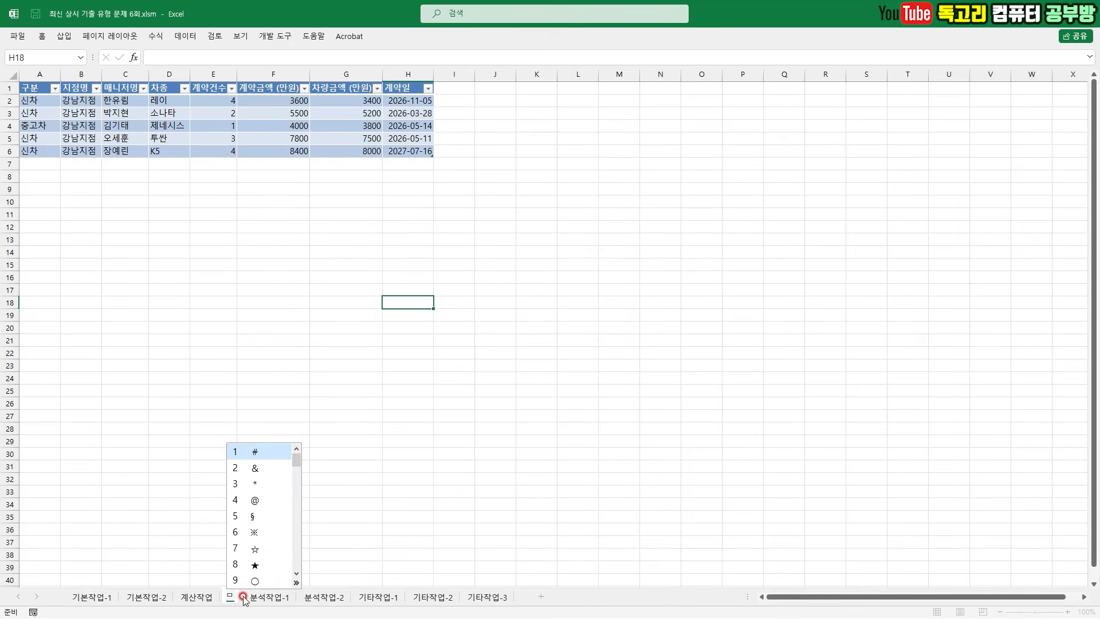
key(8)
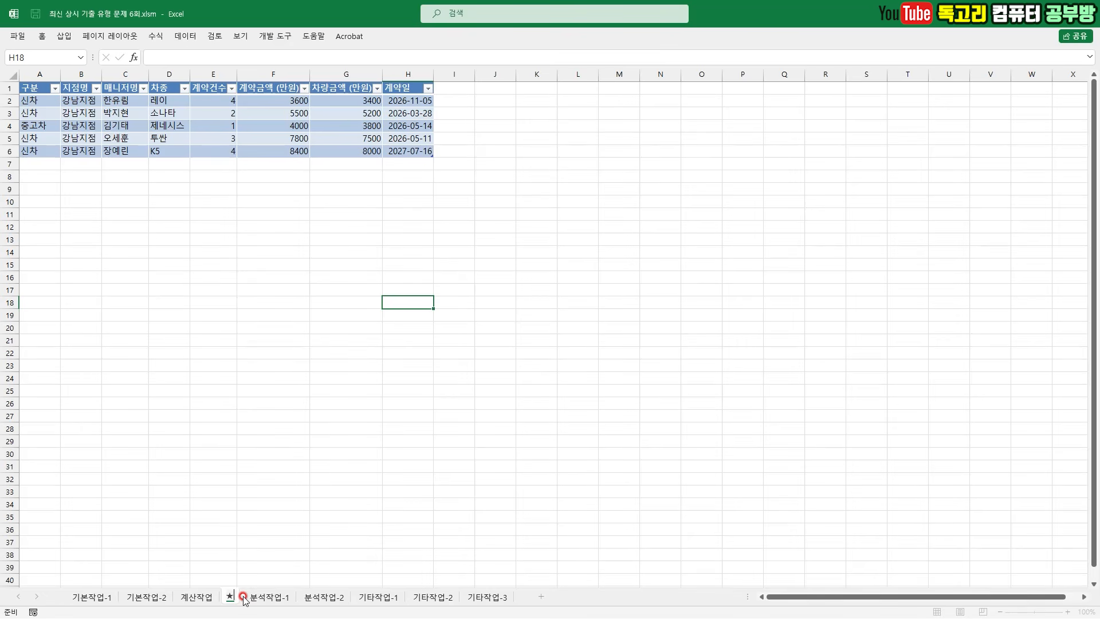
text(강남지점)
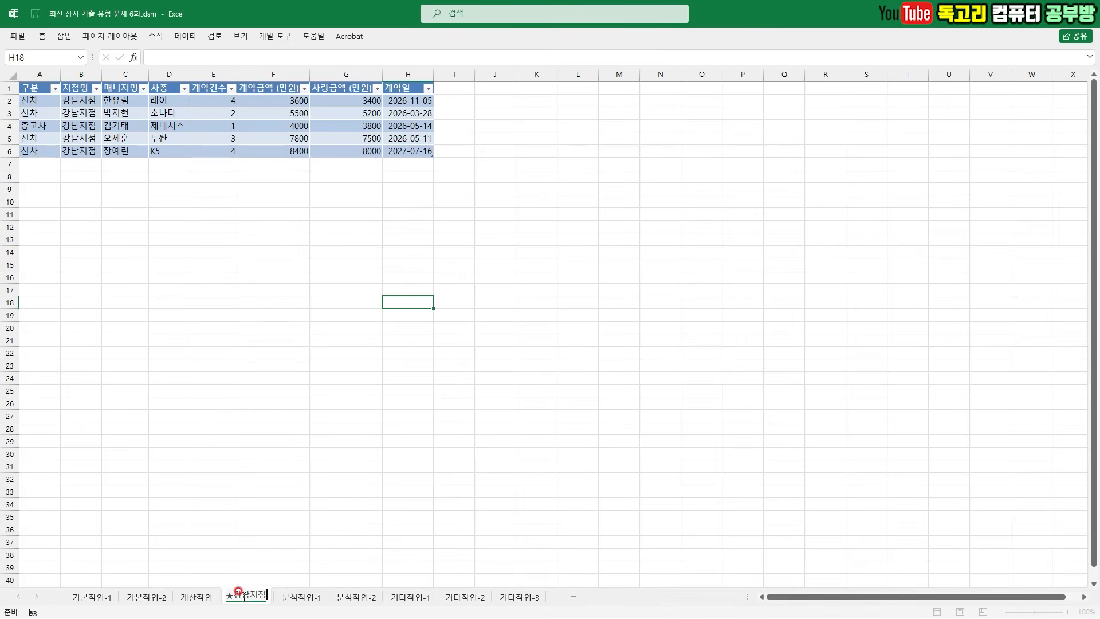
key(Return)
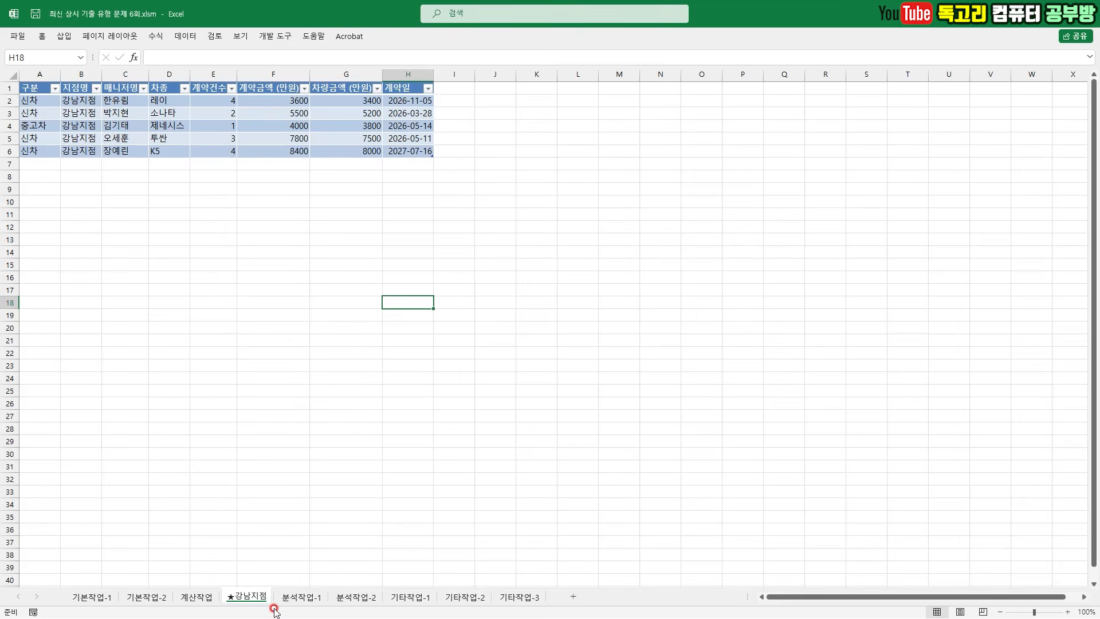
Go to the 분석작업-2 sheet and examine the data validation instructions for cell C5 and the sample input and error messages
mouse_move(256, 617)
mouse_down()
mouse_move(216, 564)
mouse_move(280, 612)
mouse_up()
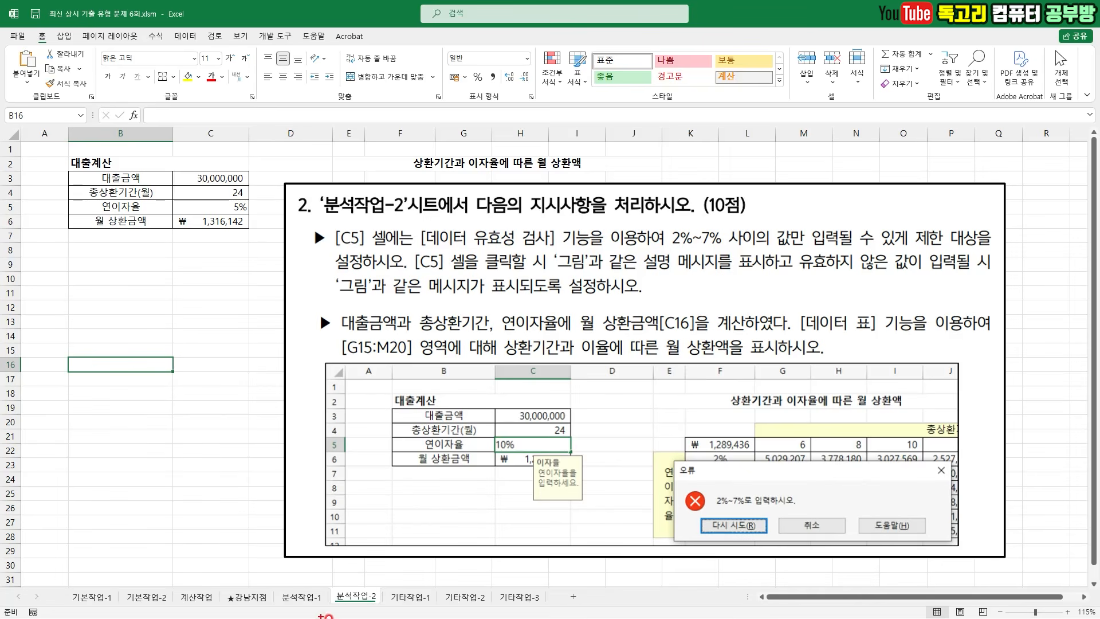
mouse_move(346, 575)
mouse_down()
mouse_move(359, 596)
mouse_move(390, 559)
mouse_up()
drag(451, 250, 541, 249)
mouse_move(365, 249)
mouse_down()
mouse_move(337, 246)
mouse_move(377, 243)
mouse_move(370, 261)
mouse_up()
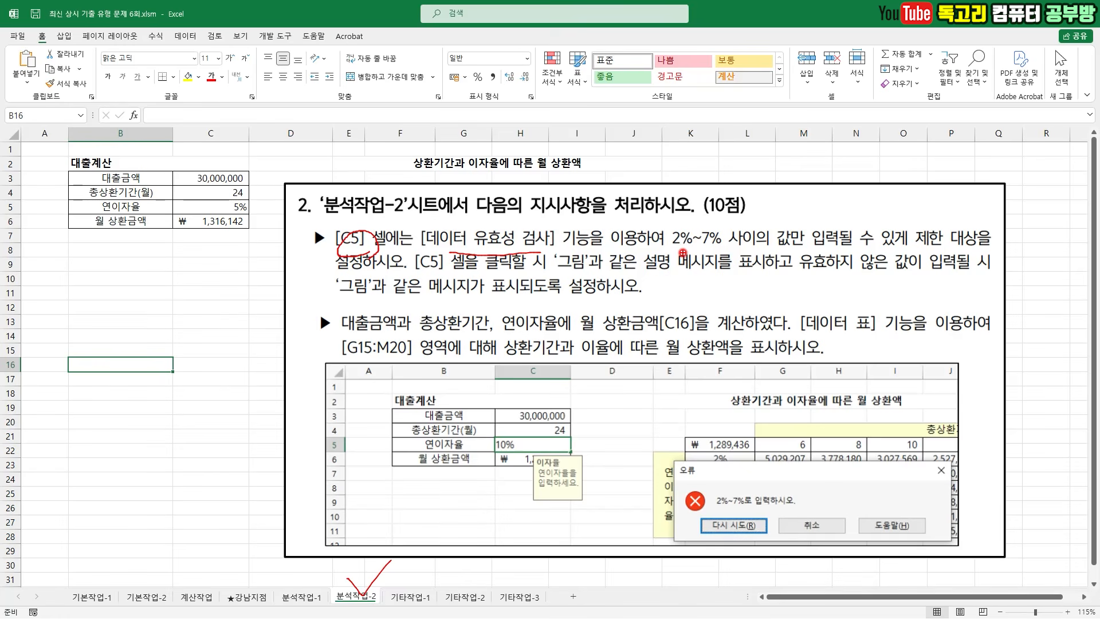
drag(674, 251, 718, 249)
drag(802, 253, 847, 251)
drag(917, 247, 997, 246)
drag(448, 277, 430, 278)
mouse_move(591, 496)
mouse_down()
mouse_move(521, 484)
mouse_move(619, 453)
mouse_move(576, 514)
mouse_move(607, 498)
mouse_up()
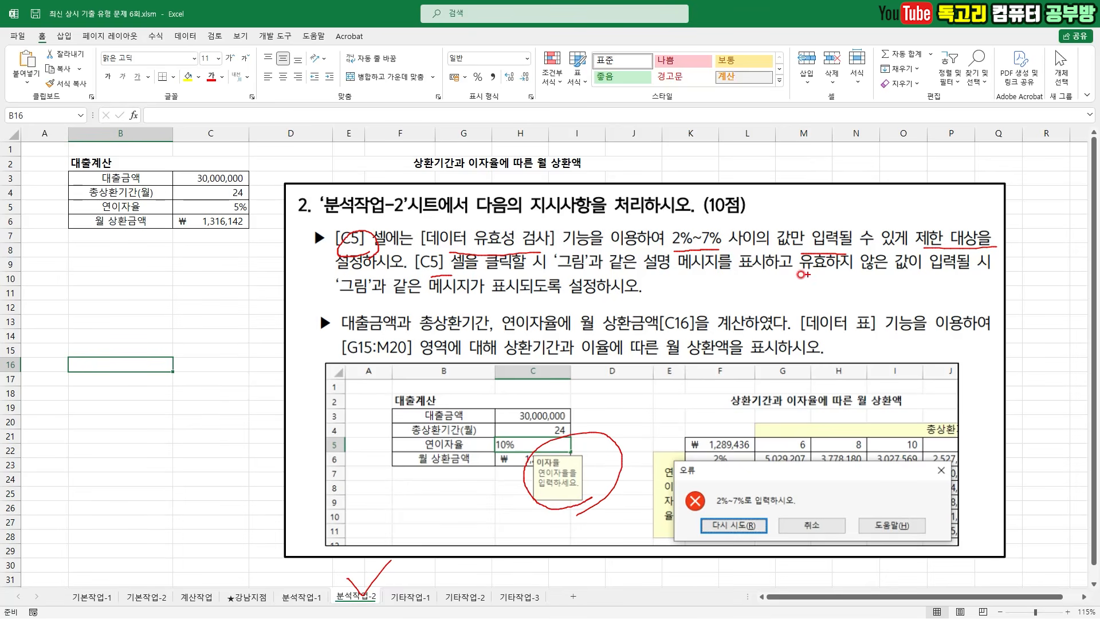
drag(319, 304, 385, 304)
mouse_move(820, 551)
mouse_down()
mouse_move(799, 553)
mouse_move(650, 492)
mouse_move(886, 484)
mouse_move(836, 562)
mouse_up()
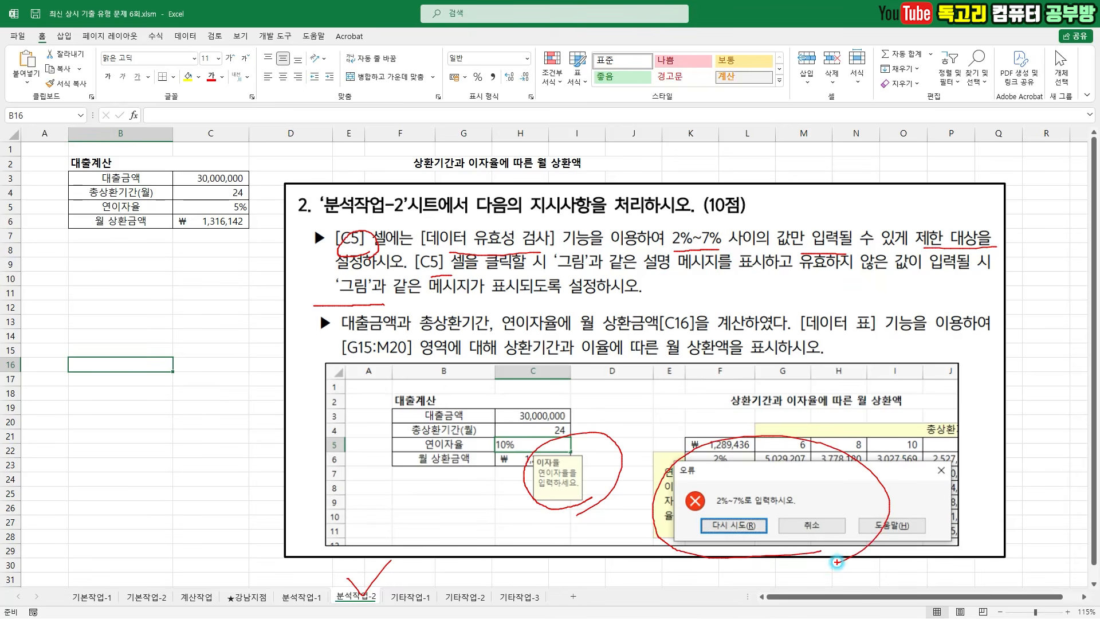
key(Escape)
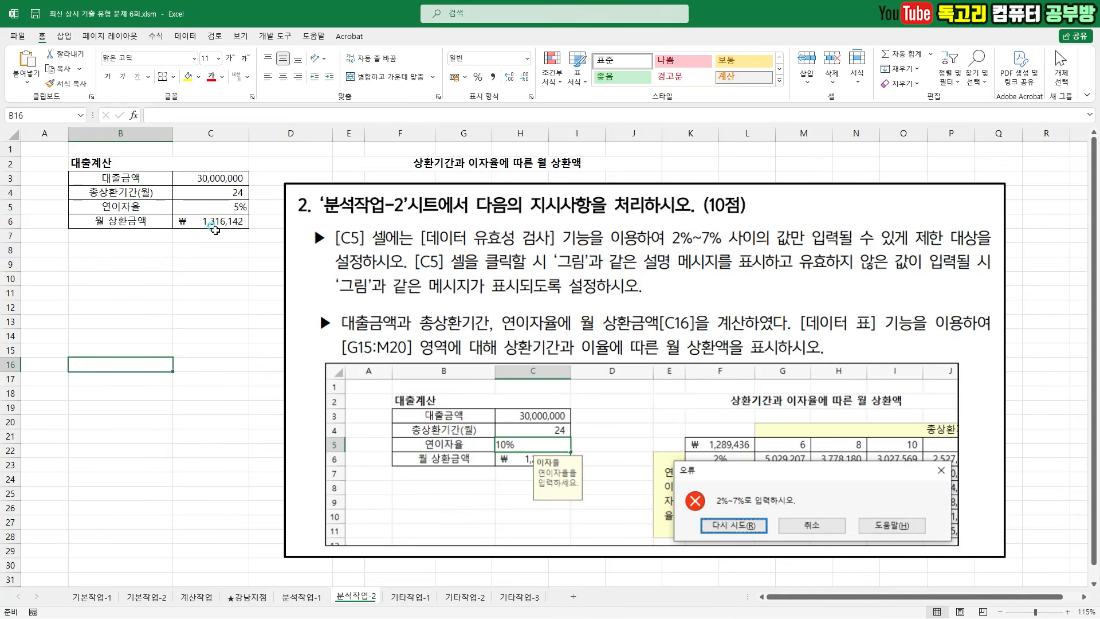
Add data validation to cell C5 allowing only 소수점 values in the 해당 범위 from 0.02 to 0.07
click(212, 234)
click(214, 210)
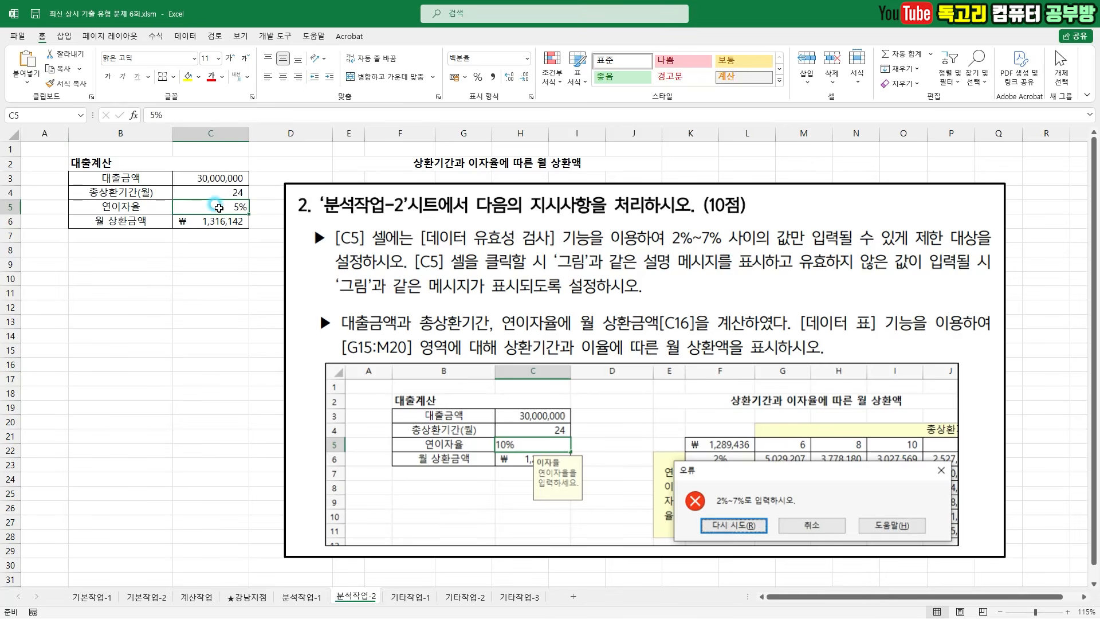
click(179, 36)
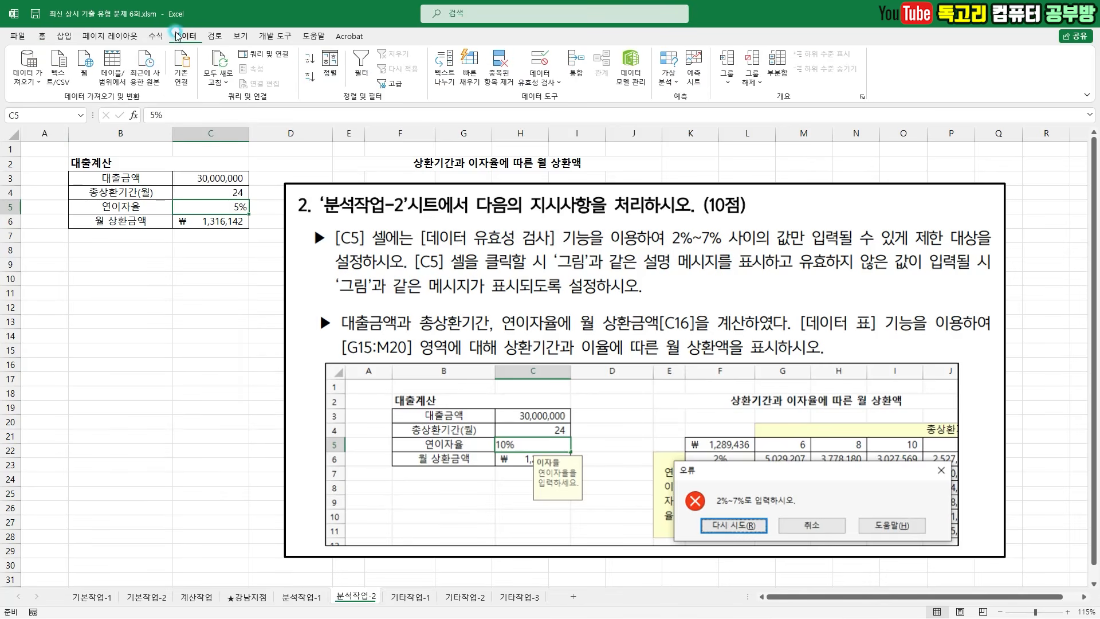
click(539, 84)
click(566, 101)
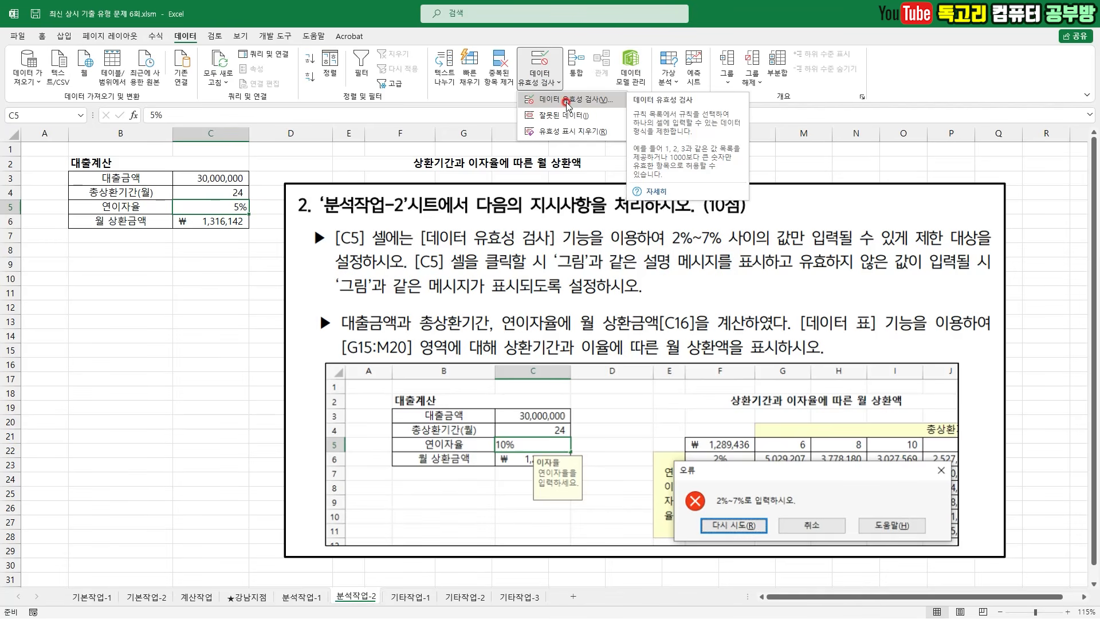
click(584, 104)
click(271, 165)
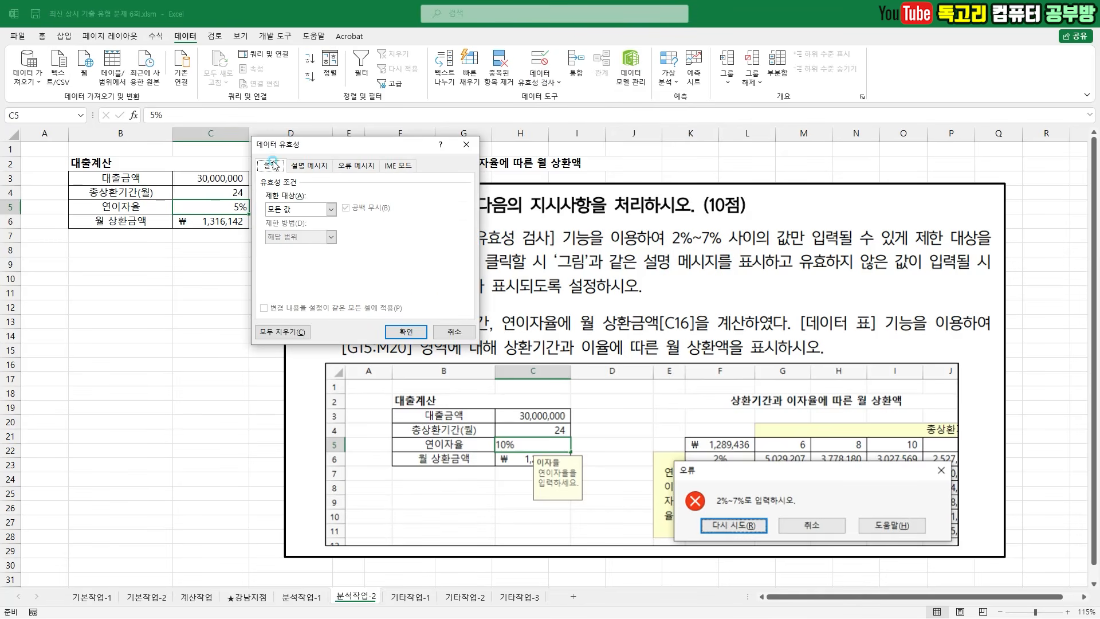
click(303, 209)
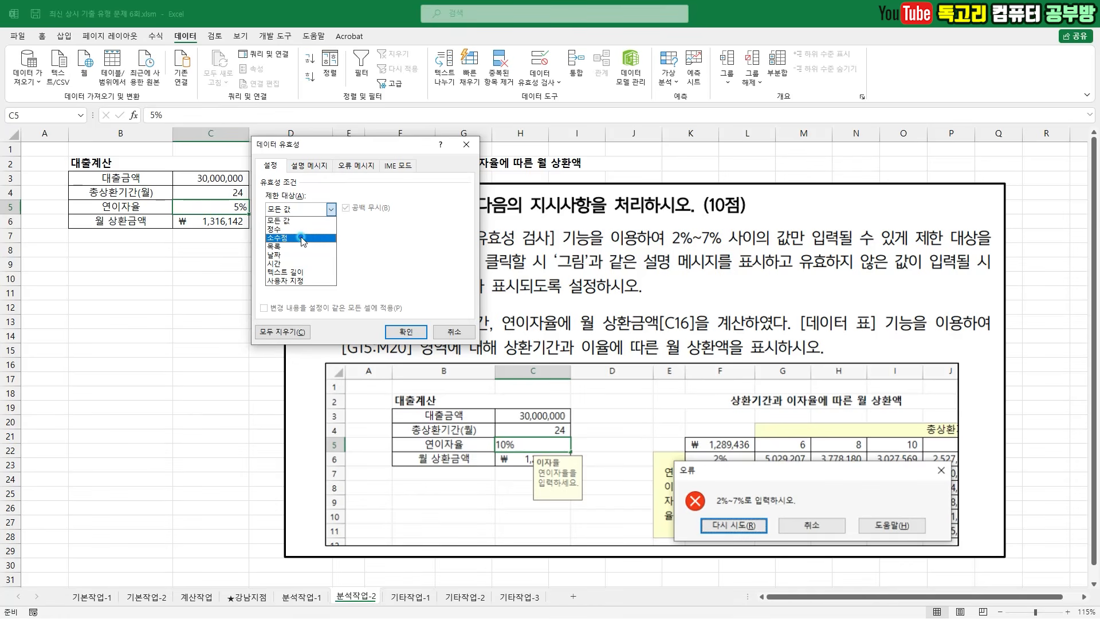
click(303, 240)
click(350, 265)
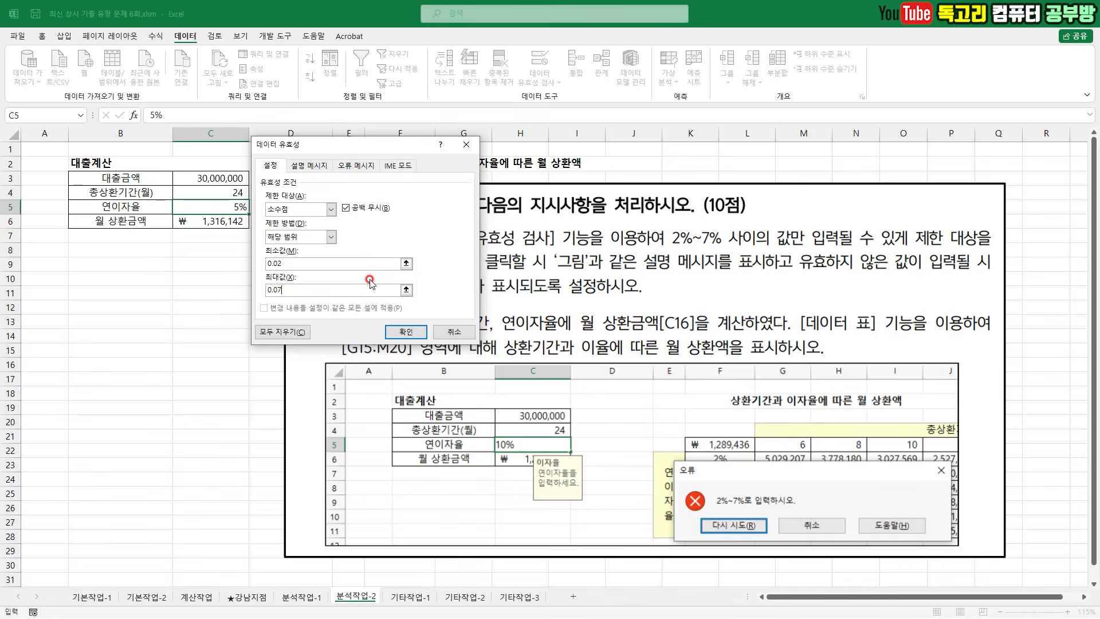
Set C5's validation input message to the title 이자율 and the two-line text 연이자율을 입력하세요
click(317, 169)
click(295, 227)
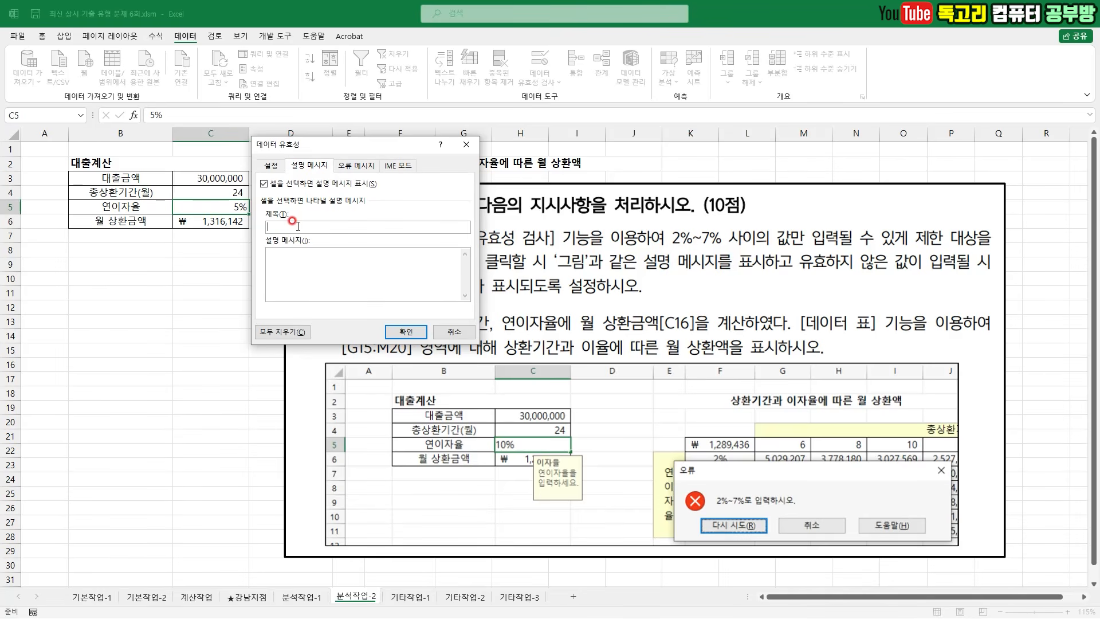
text(이자율)
click(295, 258)
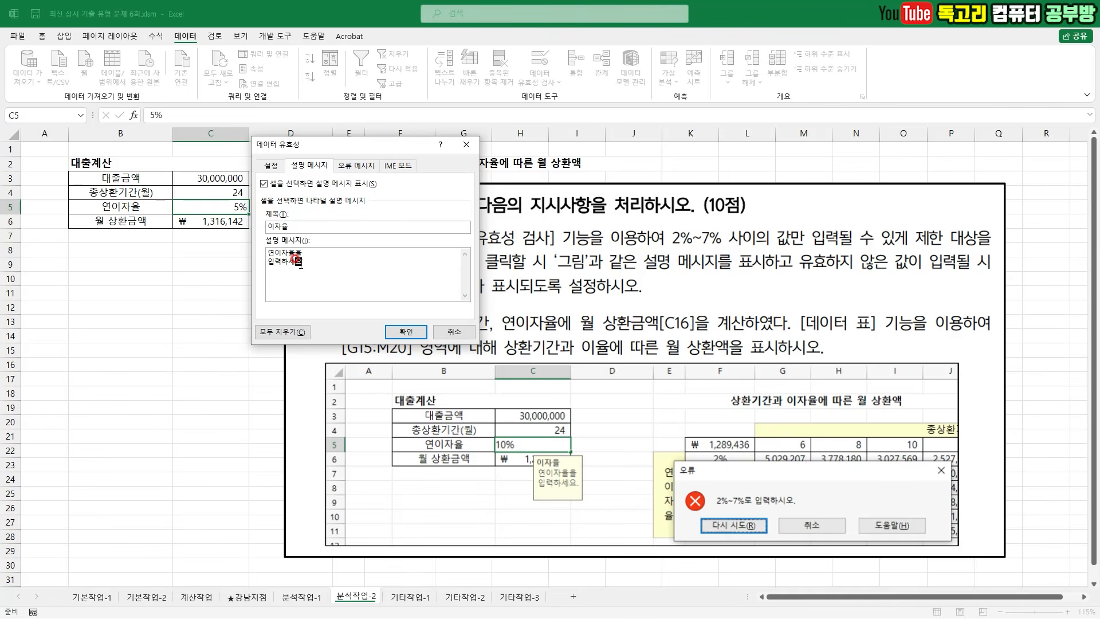
Set C5's validation error message to the title 오류 and the text 2%~7%로 입력하시오., and apply the validation
click(356, 165)
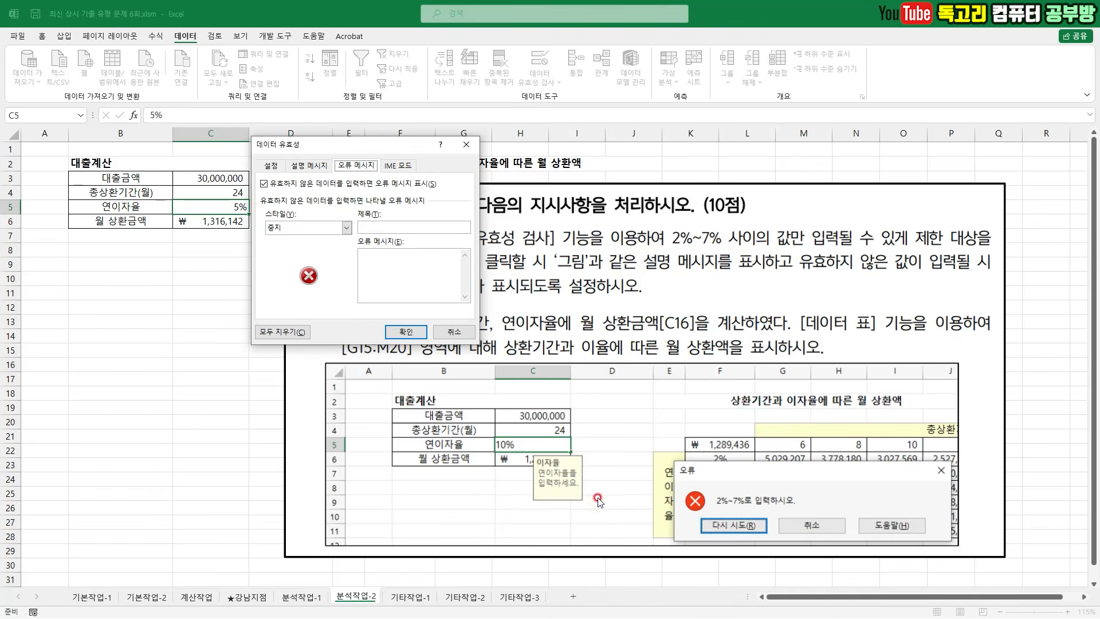
drag(706, 491, 738, 478)
drag(374, 216, 414, 200)
key(Escape)
click(402, 228)
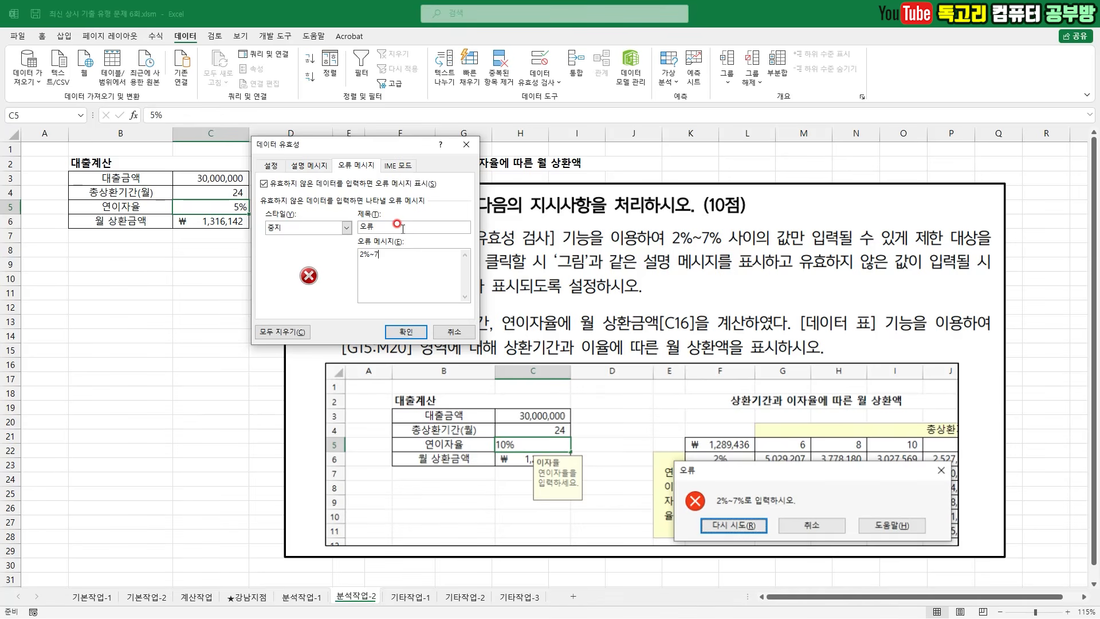
text(하시오.)
click(415, 333)
Test C5's data validation by entering 10%, and cancel the entry
click(236, 206)
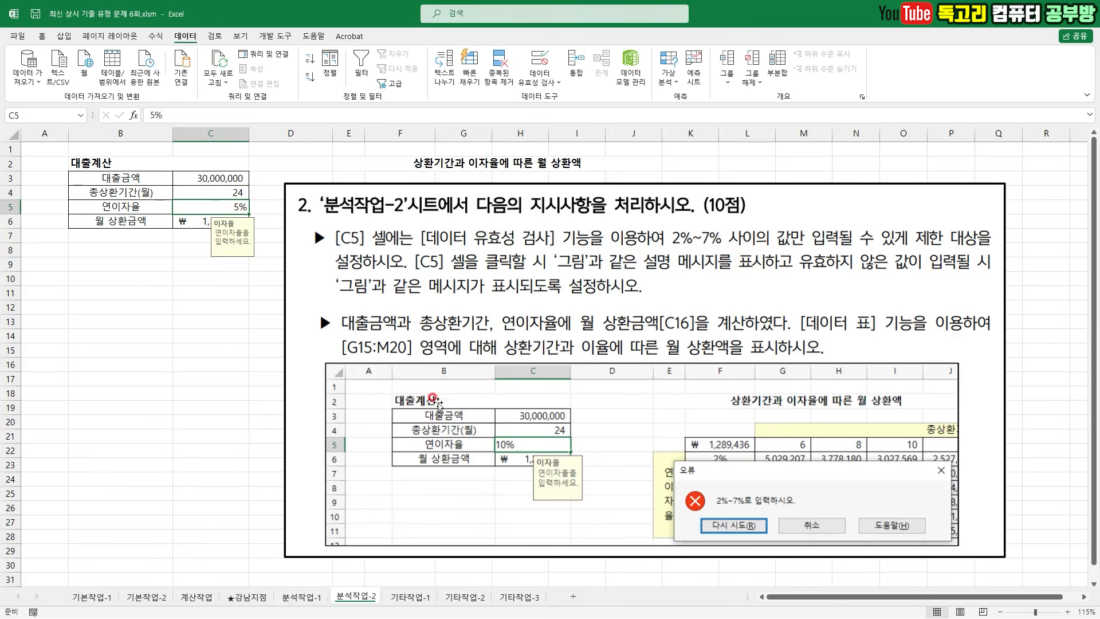
text(10)
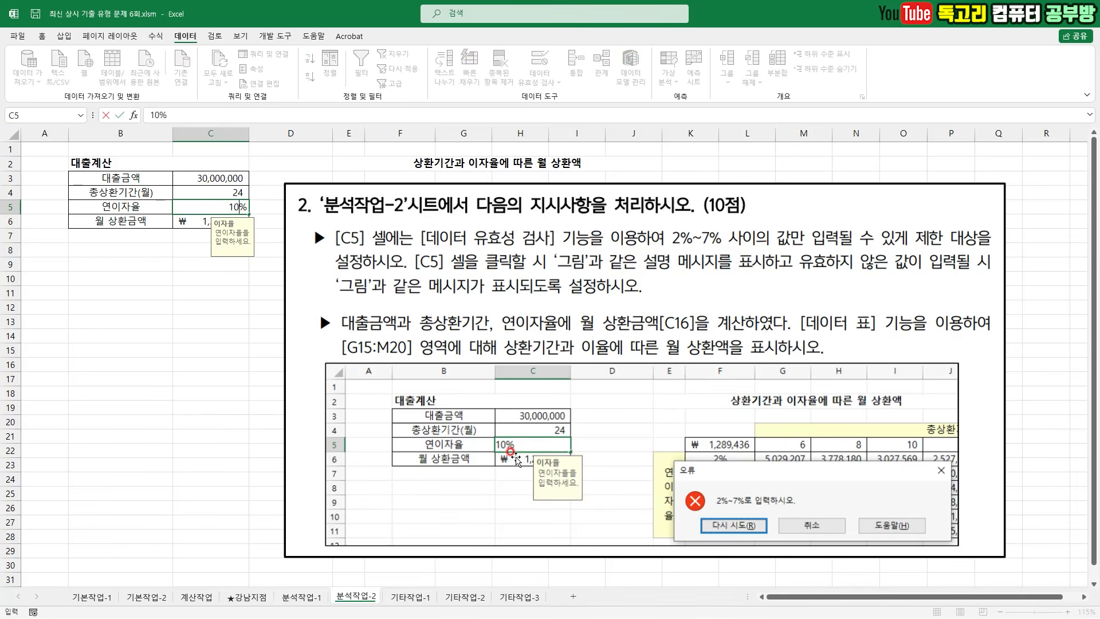
key(Return)
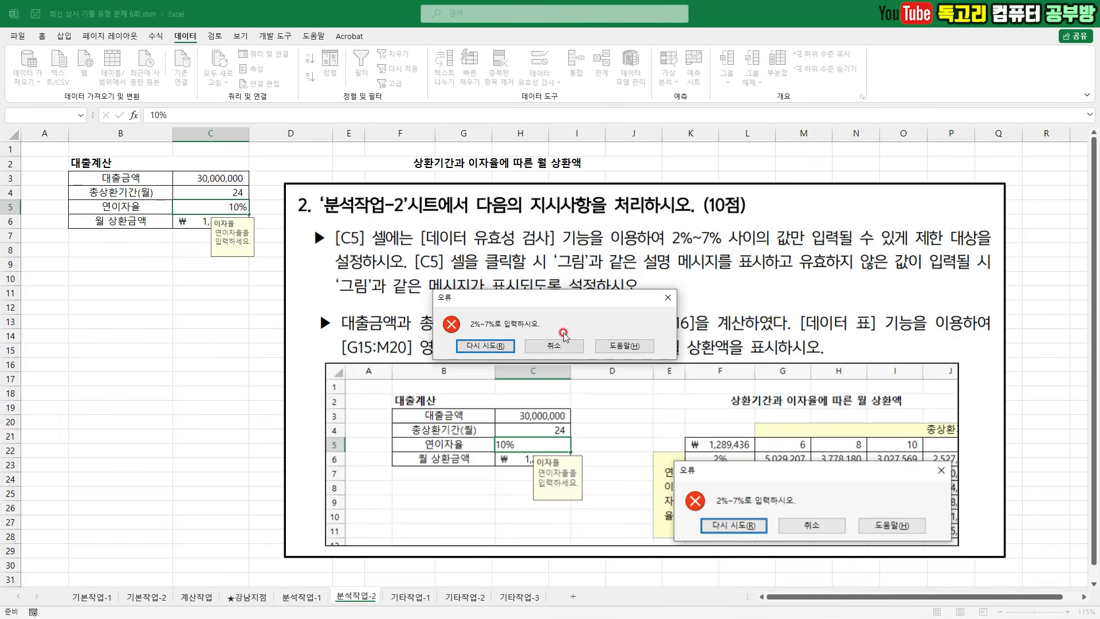
click(556, 346)
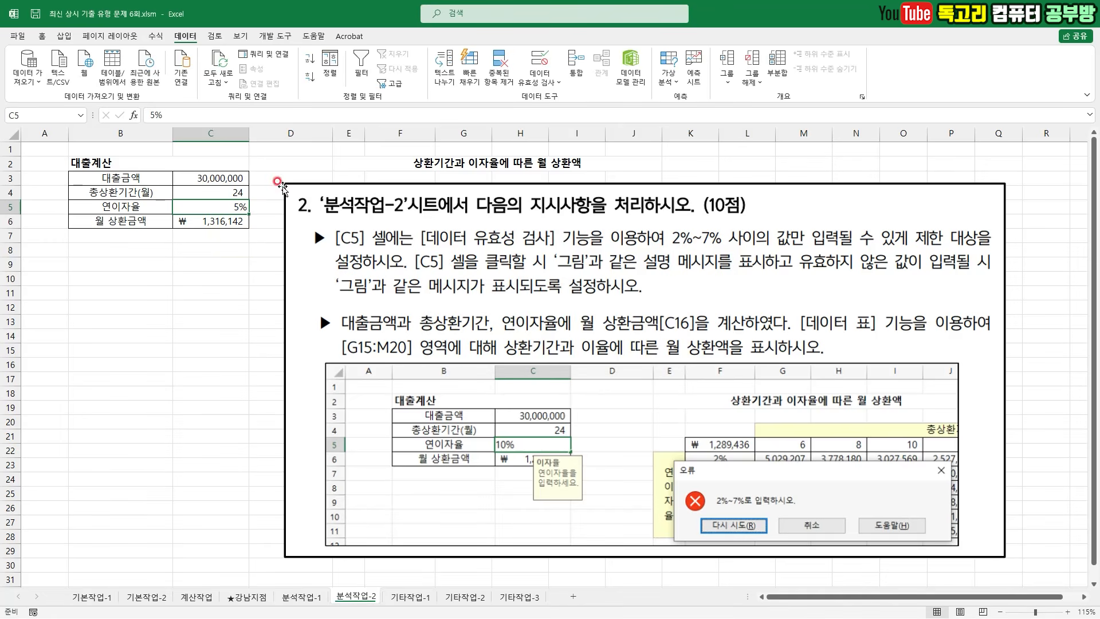
click(199, 207)
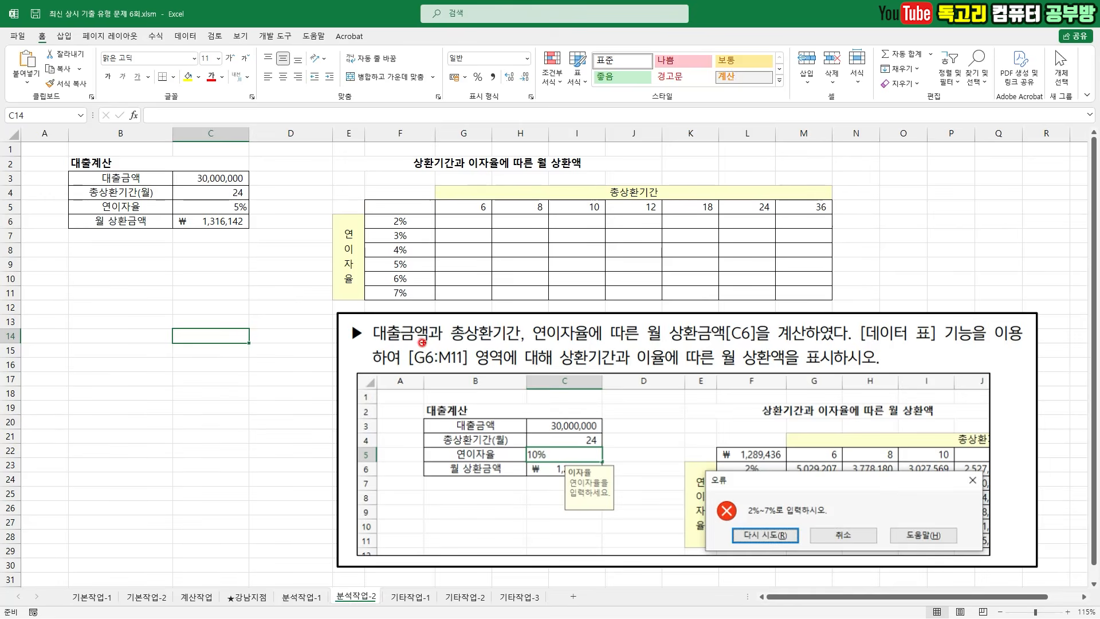
Examine the instructions for showing the monthly repayment in G6:M11 with the data table feature
drag(373, 345, 593, 343)
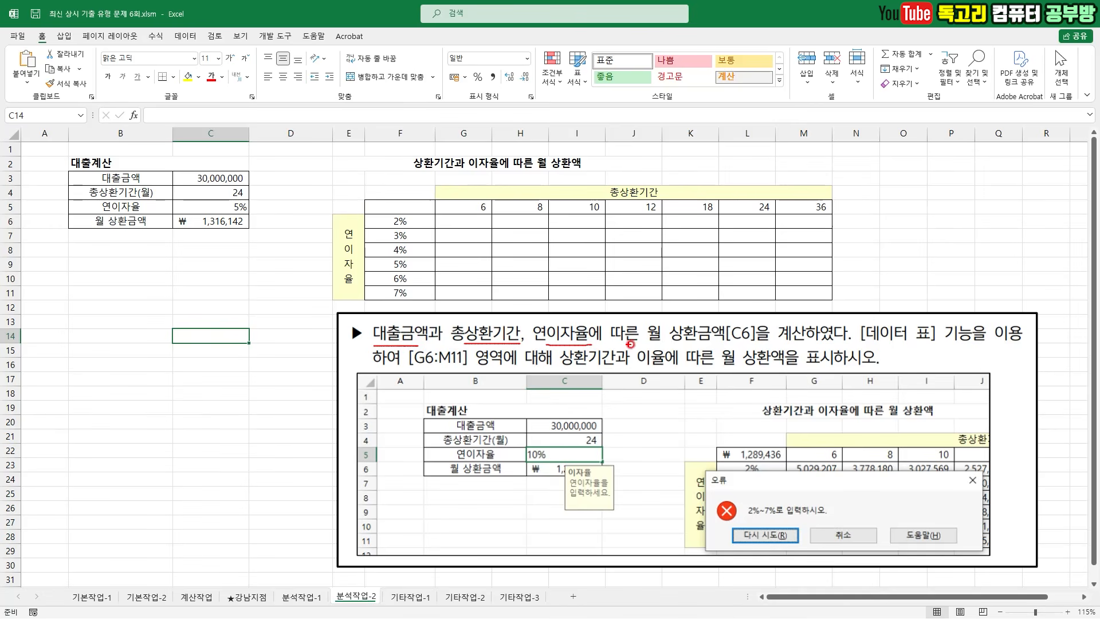
drag(663, 343, 755, 341)
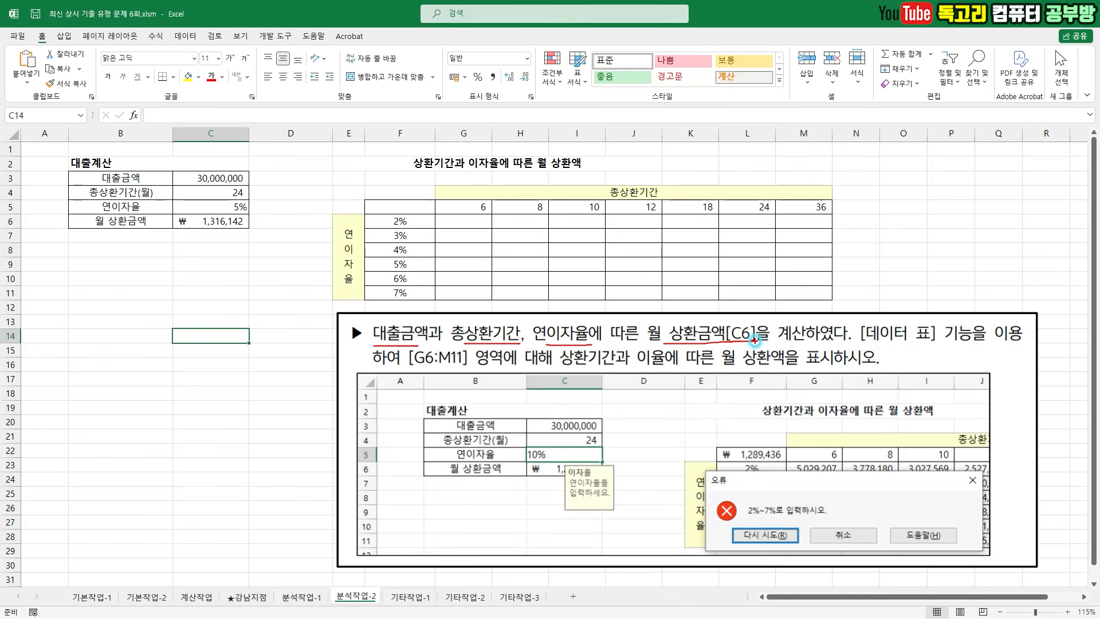
drag(861, 346, 954, 346)
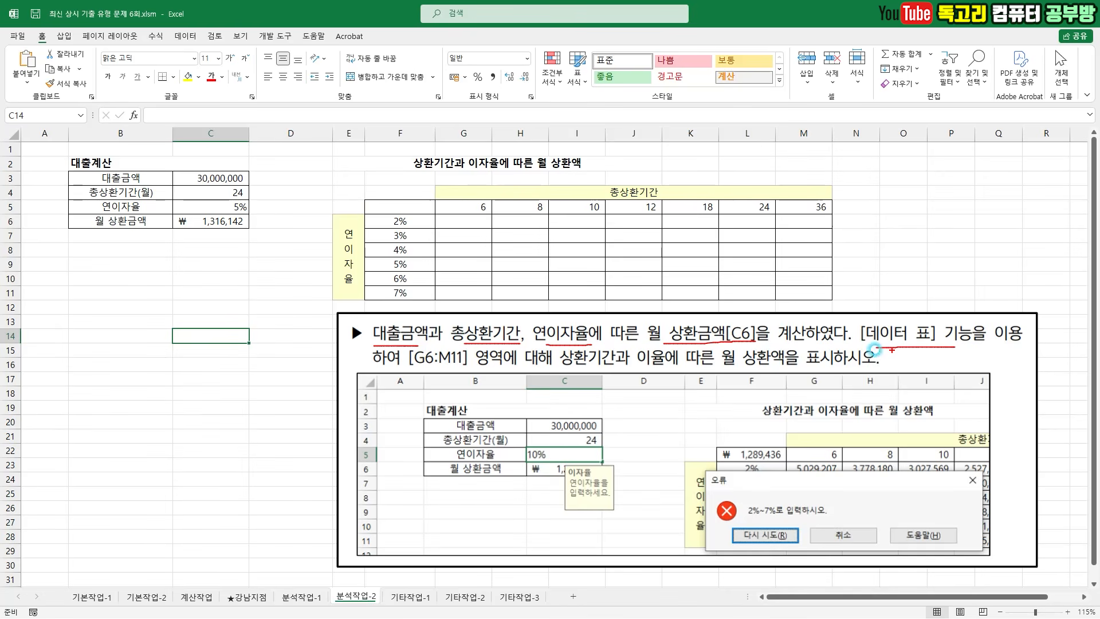
drag(406, 370, 470, 371)
drag(570, 372, 748, 370)
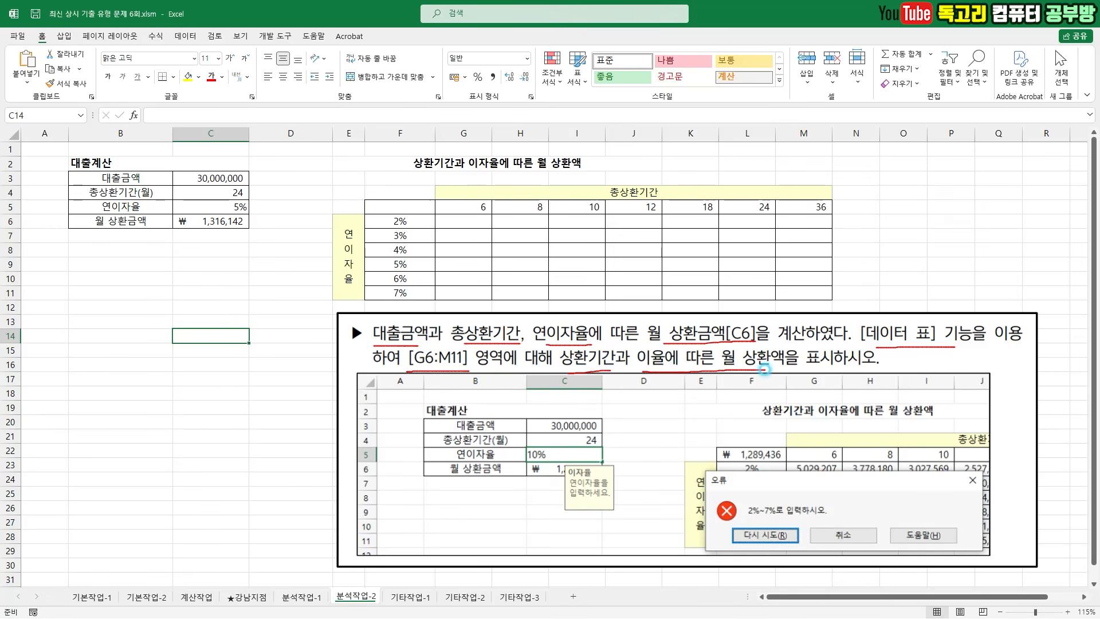
key(Escape)
Enter the formula =C6 in cell F5 to reference the 월 상환금액
click(401, 203)
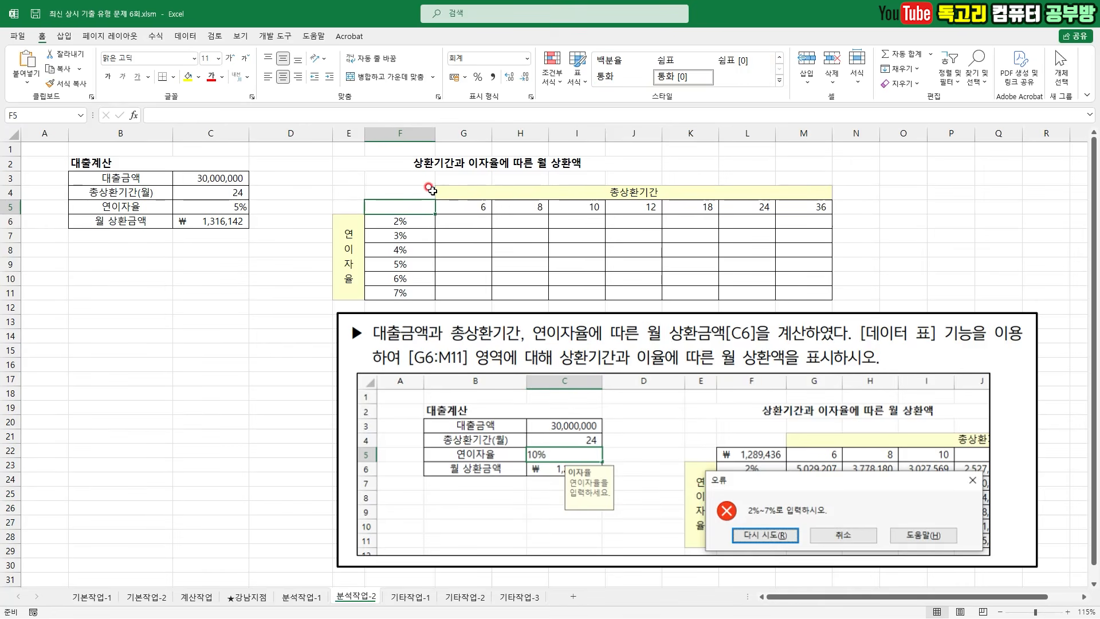
text(=)
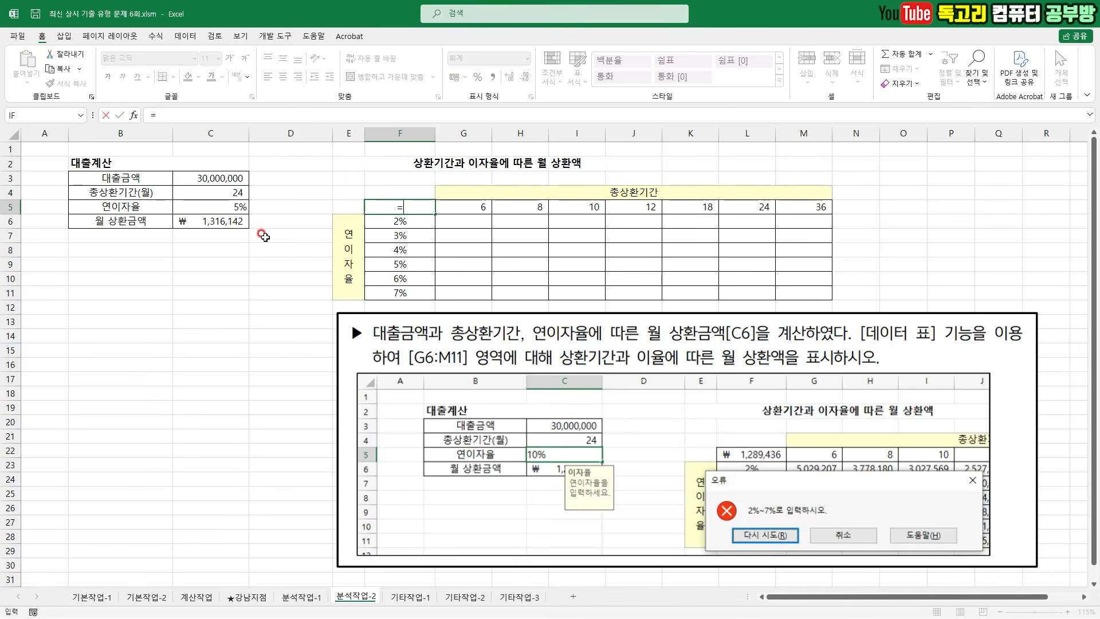
click(205, 223)
mouse_move(744, 344)
mouse_down()
mouse_move(715, 347)
mouse_move(749, 305)
mouse_move(730, 357)
mouse_up()
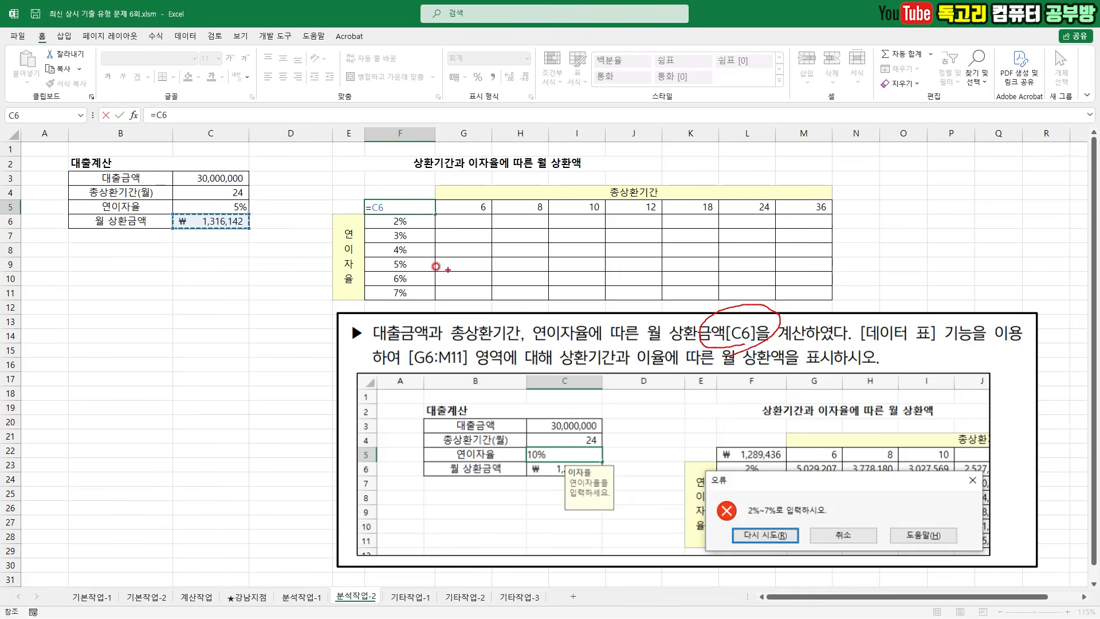
mouse_move(217, 235)
mouse_down()
mouse_move(191, 219)
mouse_move(235, 228)
mouse_move(221, 236)
mouse_up()
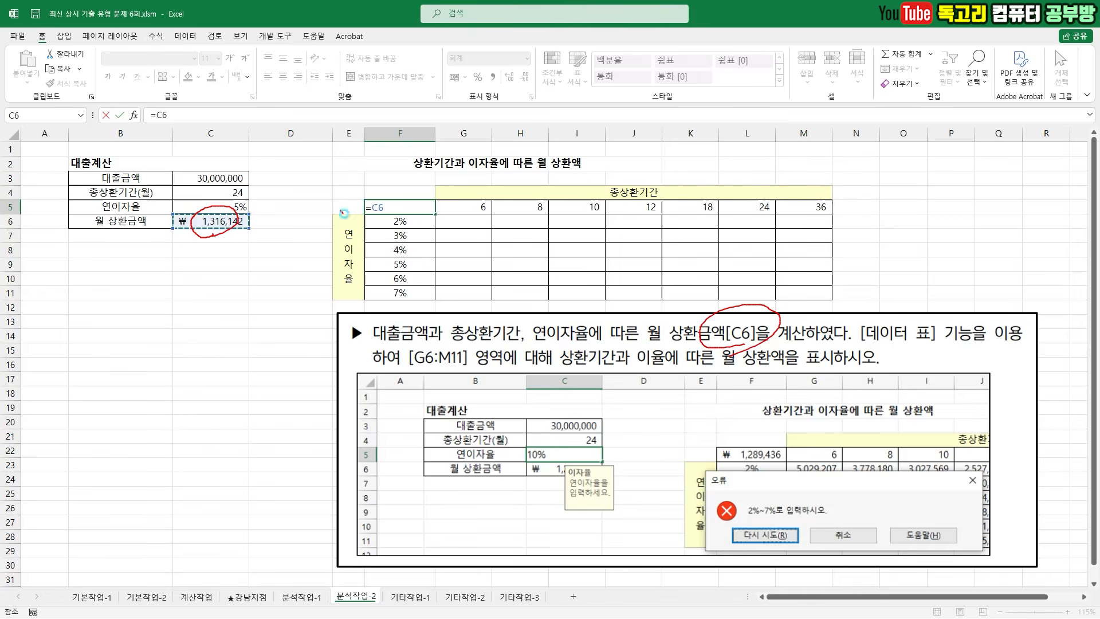
drag(344, 213, 406, 209)
key(Escape)
key(Return)
Start a what-if data table on F5:M11 with the 총상환기간 cell C4 as its row input cell
drag(407, 210, 802, 292)
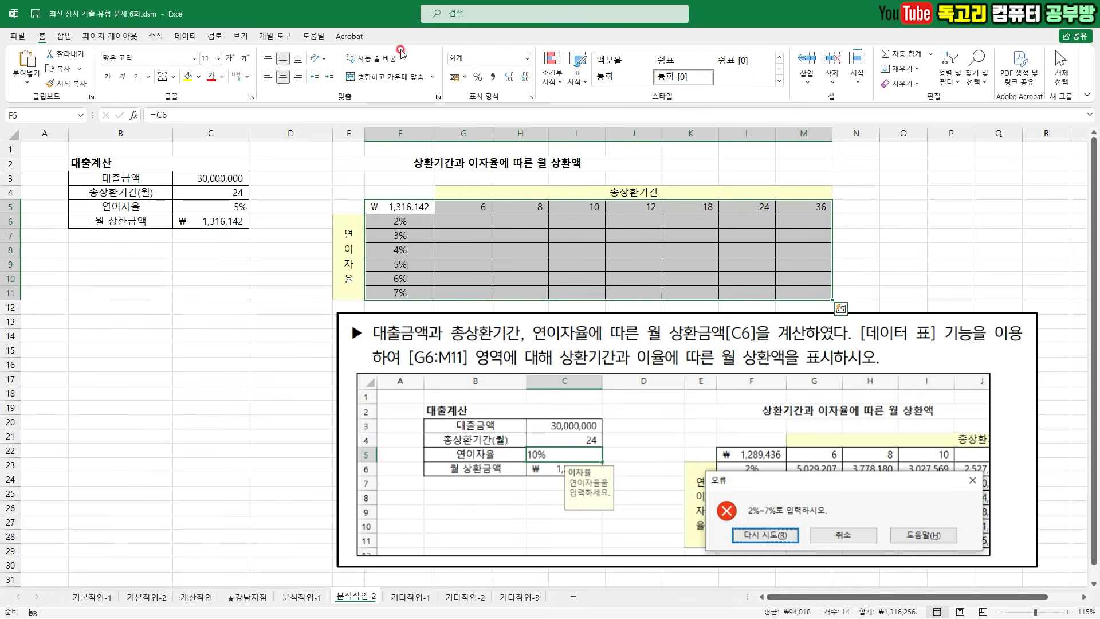
click(185, 36)
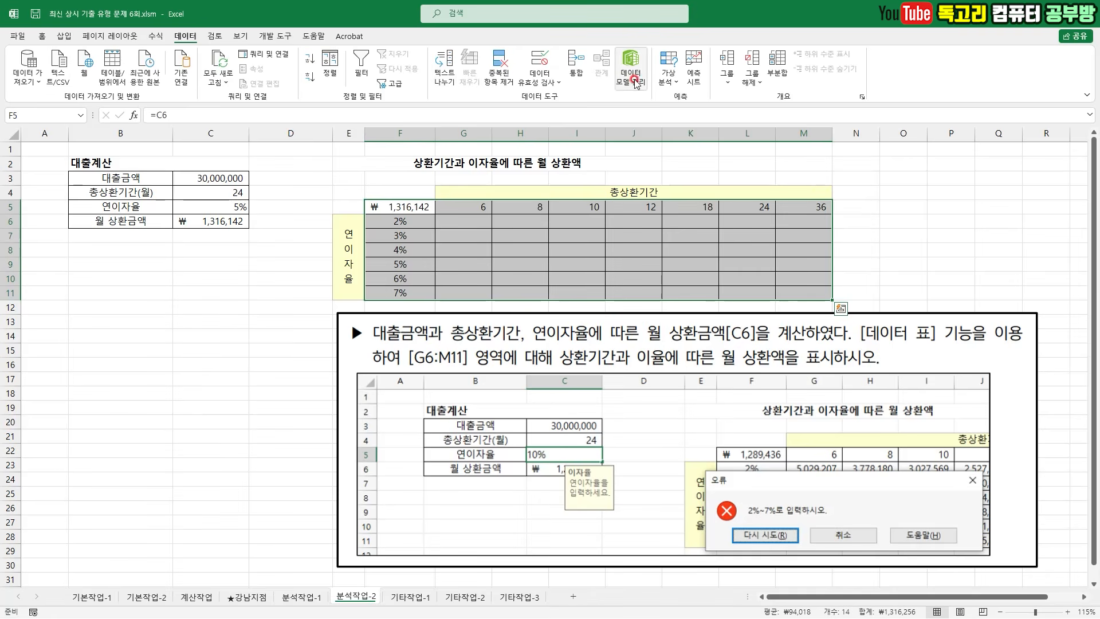
click(668, 74)
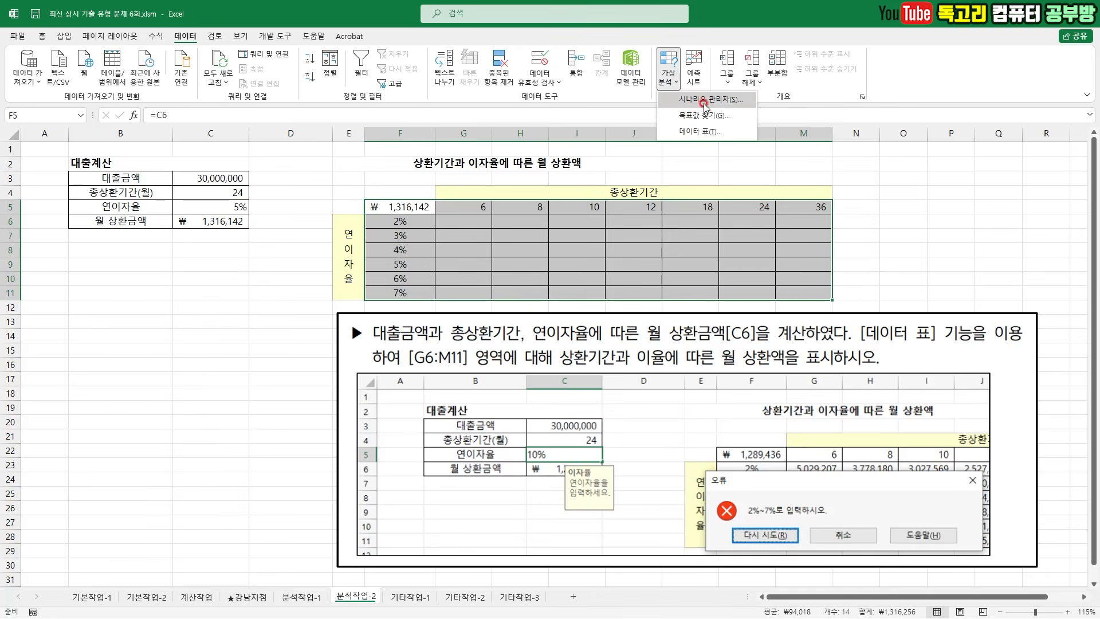
click(715, 132)
drag(458, 226, 560, 234)
mouse_move(460, 207)
mouse_down()
mouse_move(691, 211)
mouse_move(646, 153)
mouse_move(645, 201)
mouse_up()
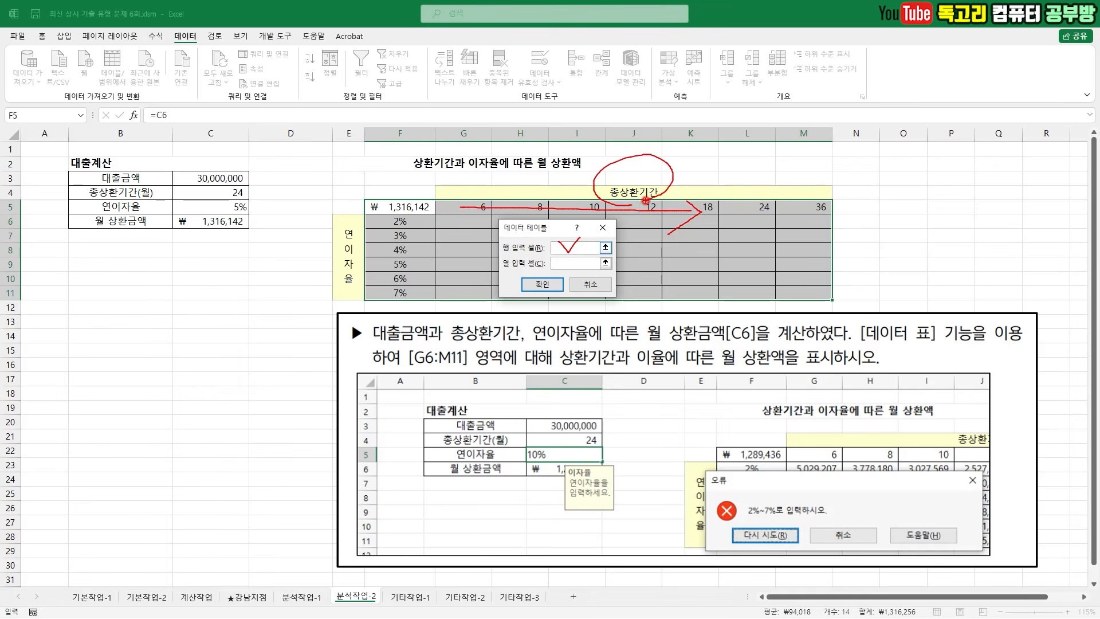
mouse_move(235, 195)
mouse_down()
mouse_move(238, 181)
mouse_move(242, 202)
mouse_up()
click(210, 192)
Set the data table's column input cell to the 연이자율 cell C5 and create the table
click(556, 259)
mouse_move(554, 252)
mouse_down()
mouse_move(561, 264)
mouse_move(590, 247)
mouse_up()
drag(394, 183, 387, 337)
mouse_move(358, 282)
mouse_down()
mouse_move(350, 285)
mouse_move(351, 222)
mouse_move(340, 293)
mouse_up()
mouse_move(228, 211)
mouse_down()
mouse_move(253, 214)
mouse_move(249, 223)
mouse_up()
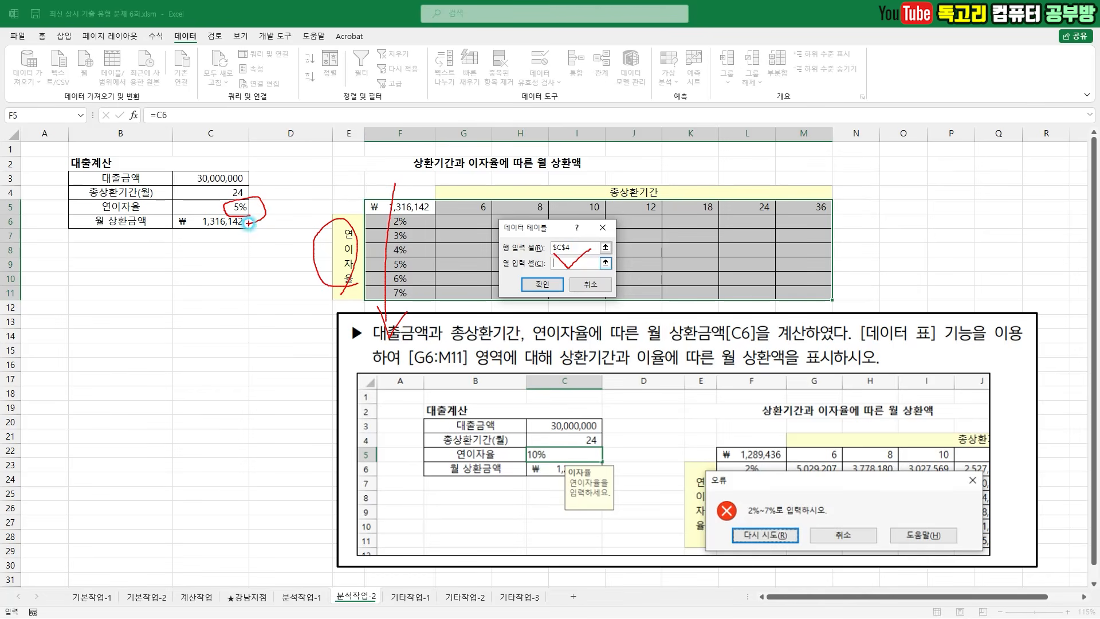
click(238, 206)
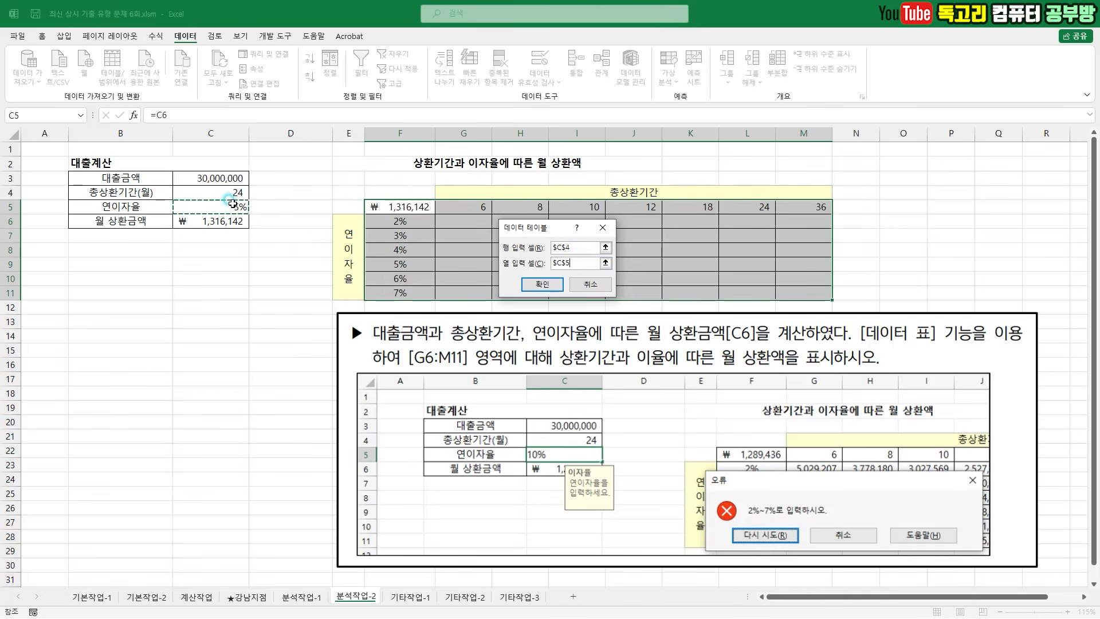
click(552, 284)
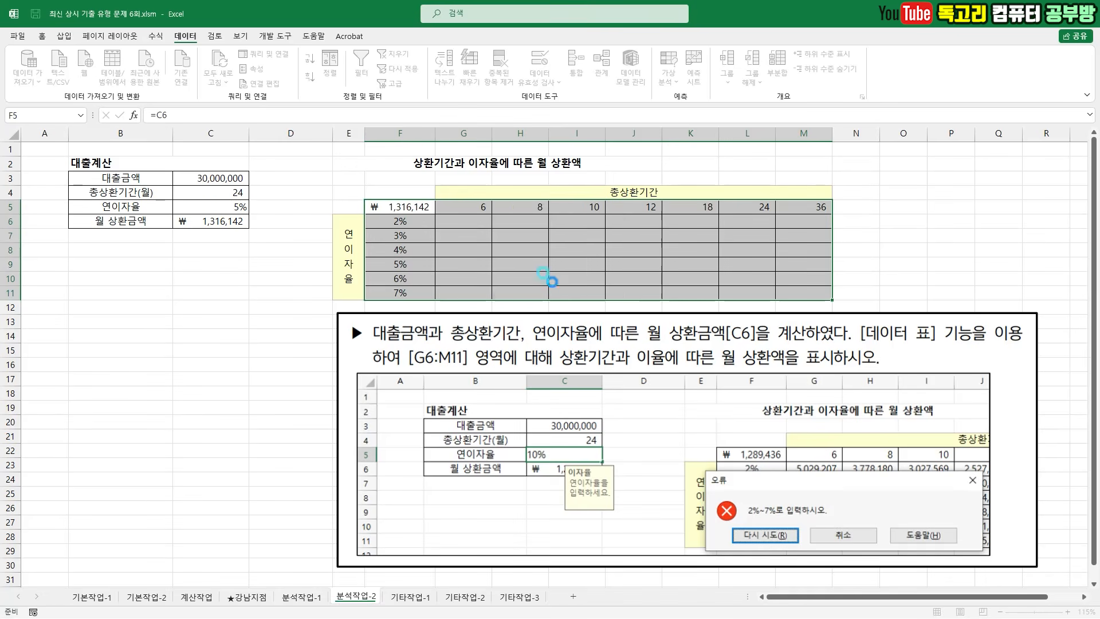
click(882, 259)
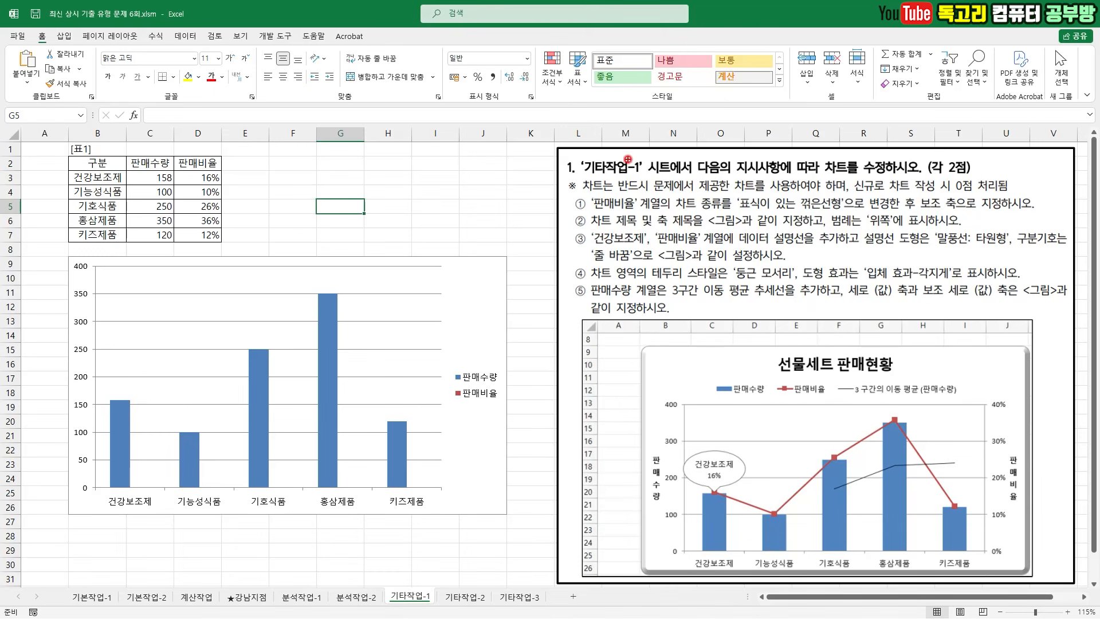
Following the 기타작업-1 instructions, change the chart's 판매비율 series to 표식이 있는 꺾은선형 and plot it on the secondary axis
drag(608, 158, 657, 157)
mouse_move(825, 180)
mouse_down()
mouse_move(869, 153)
mouse_move(849, 192)
mouse_up()
drag(590, 214, 655, 216)
drag(724, 213, 989, 214)
key(Escape)
right_click(331, 338)
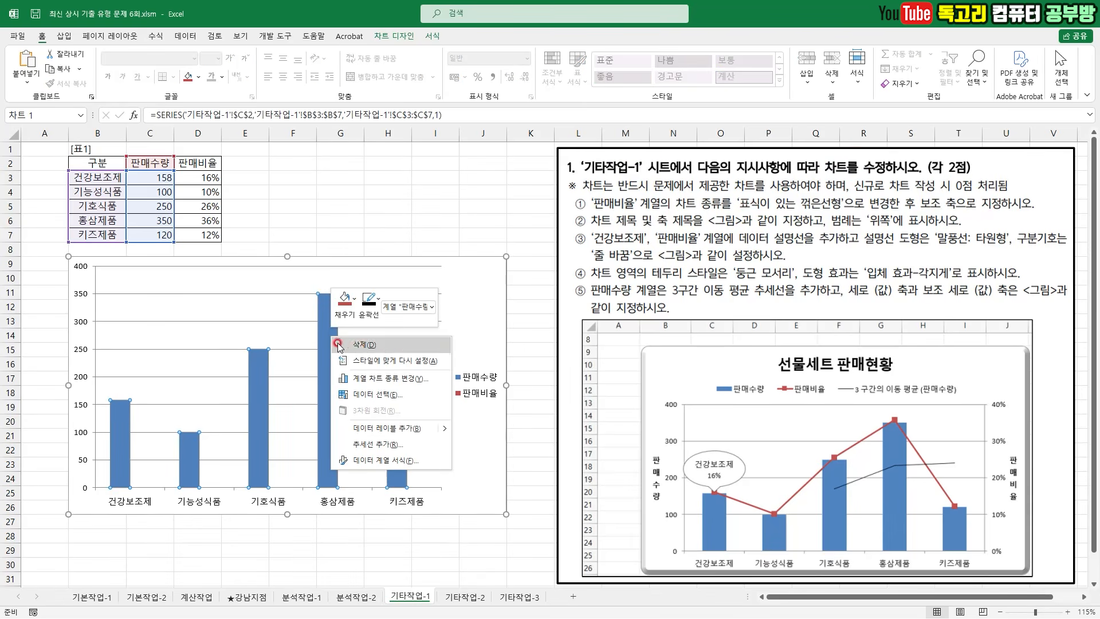
click(389, 380)
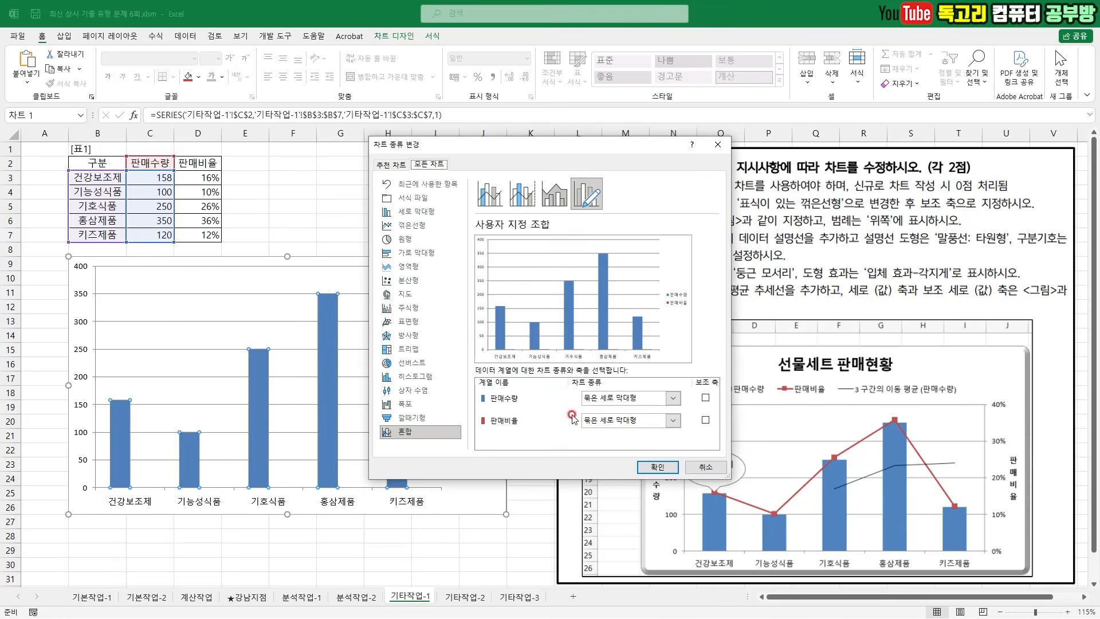
click(657, 420)
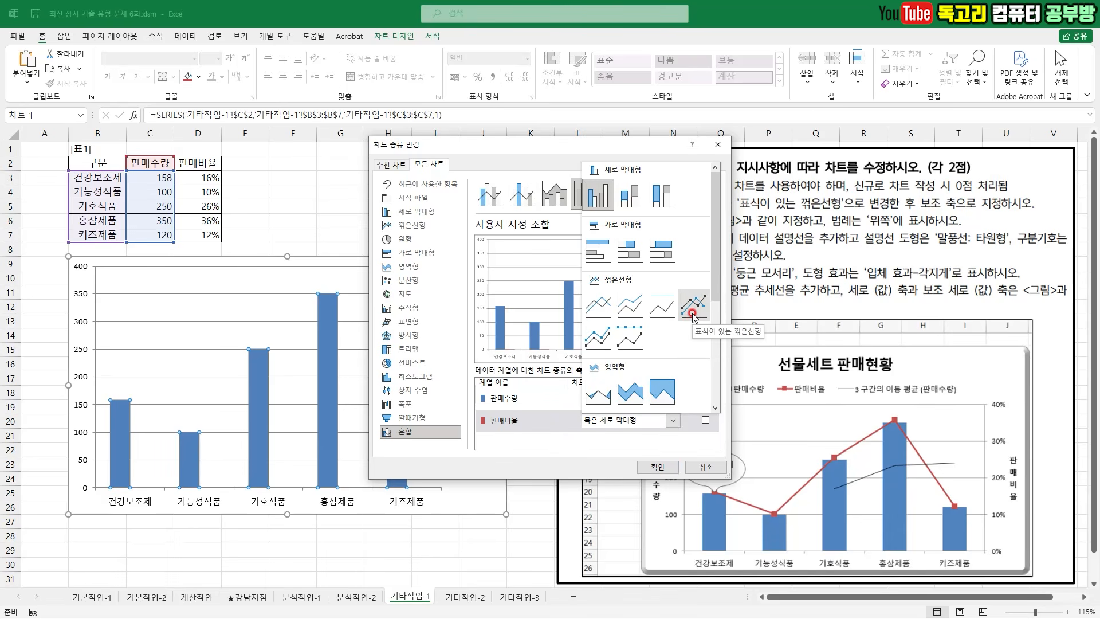
click(693, 317)
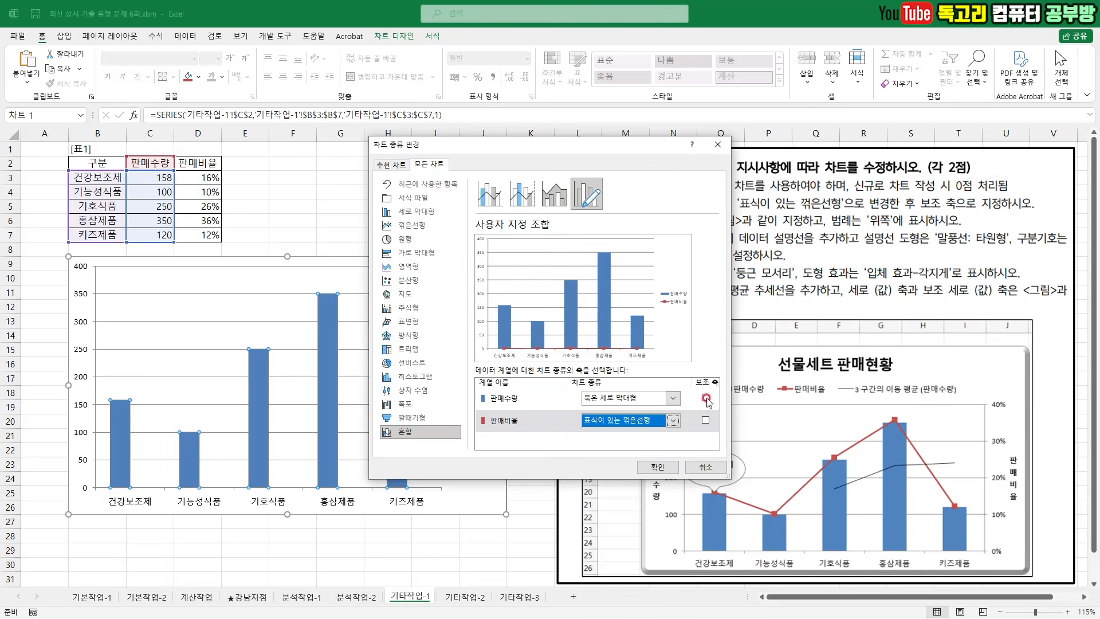
click(705, 420)
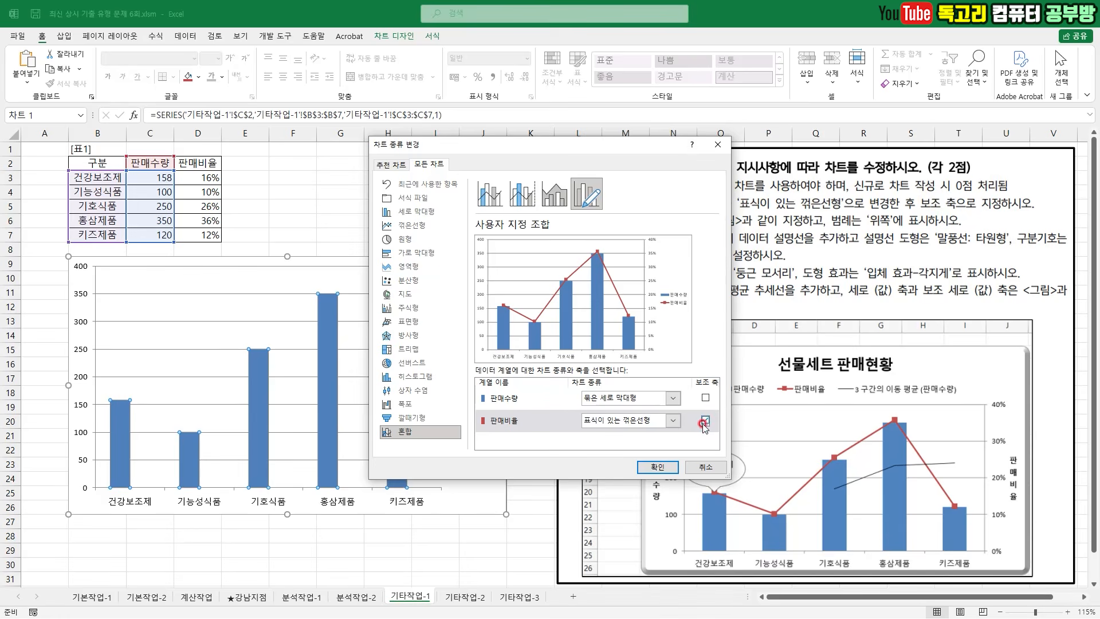
click(659, 469)
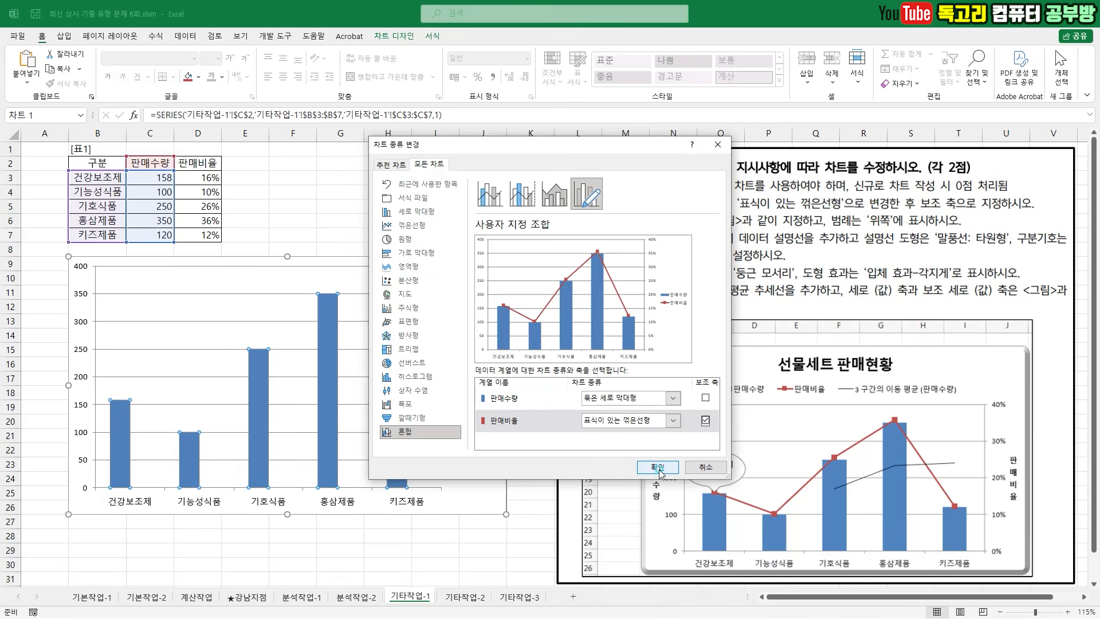
Add a chart title reading 선물세트 판매현황 to the 기타작업-1 chart
drag(590, 229, 716, 227)
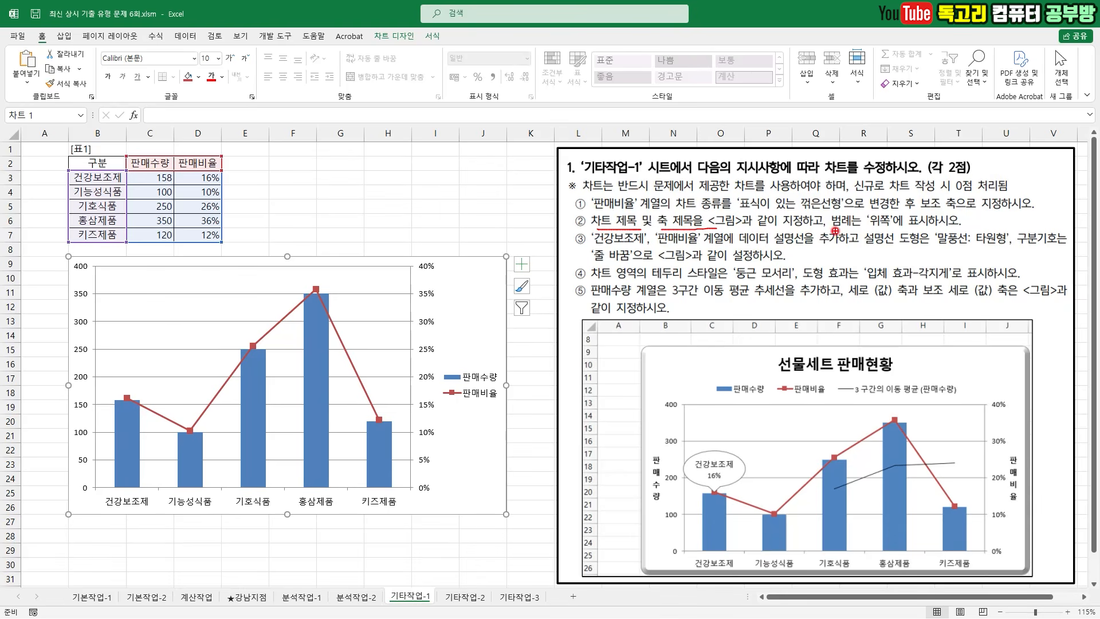
drag(830, 233, 886, 233)
key(Escape)
click(521, 264)
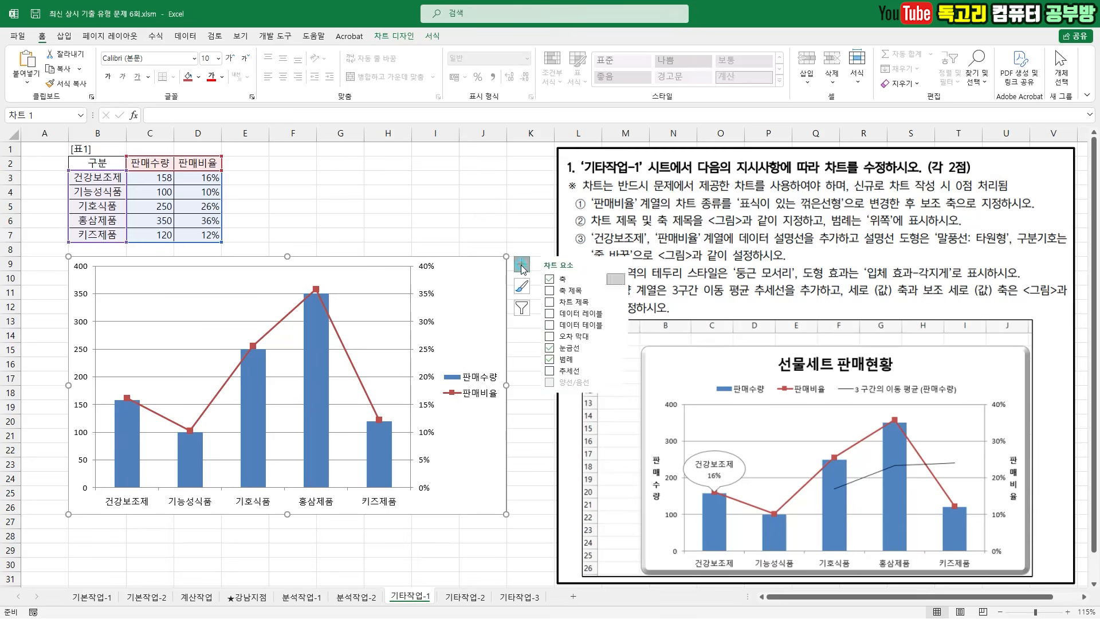
click(580, 304)
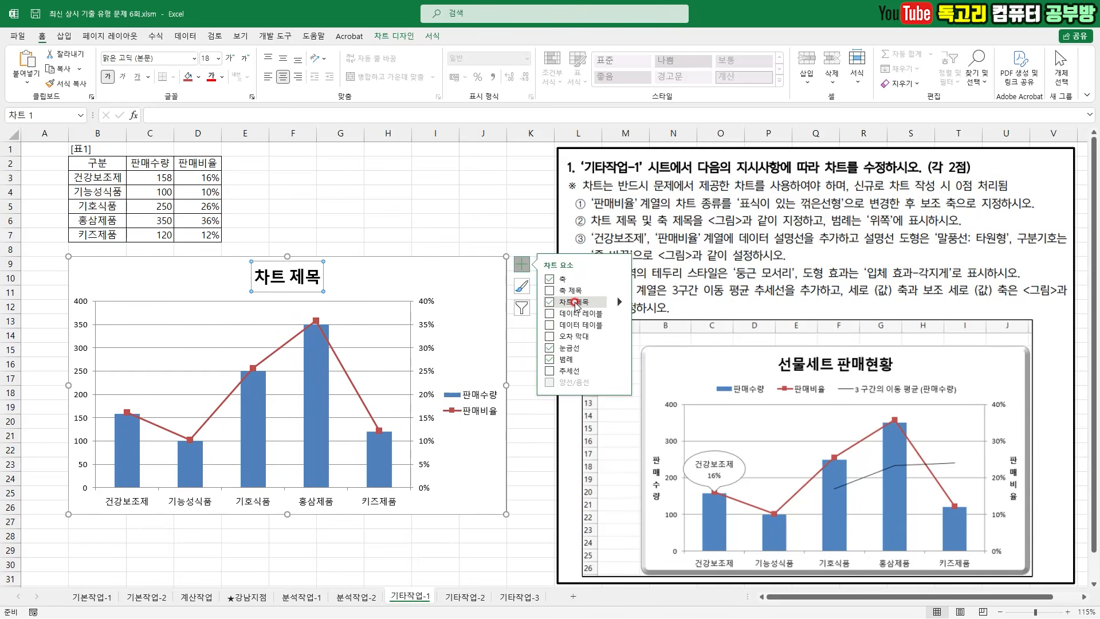
text(선물세트 파)
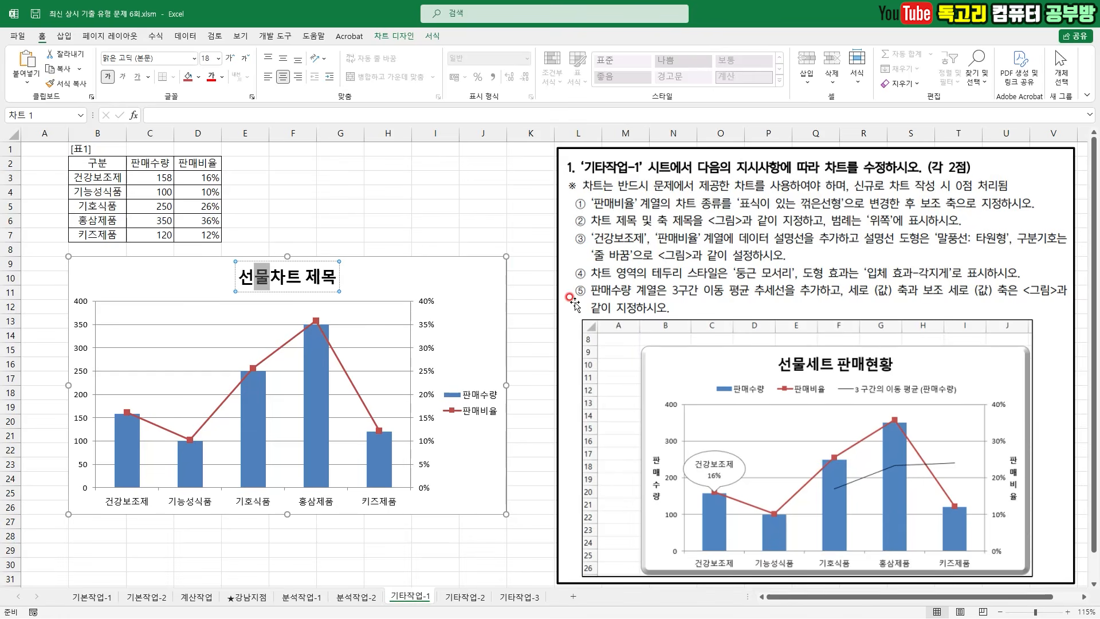
text(판매현황)
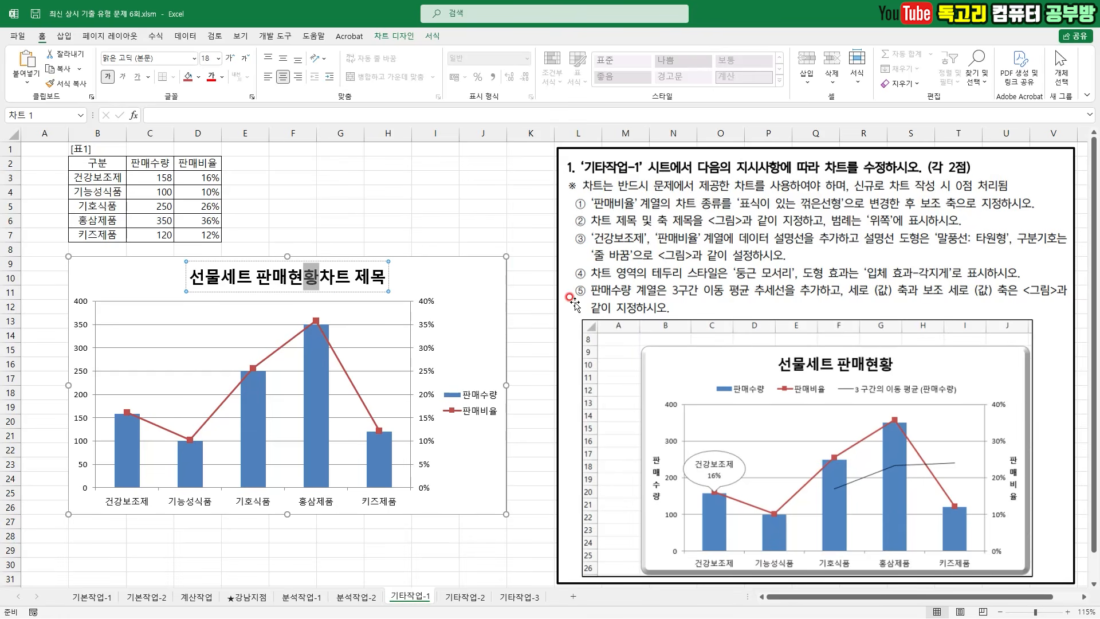